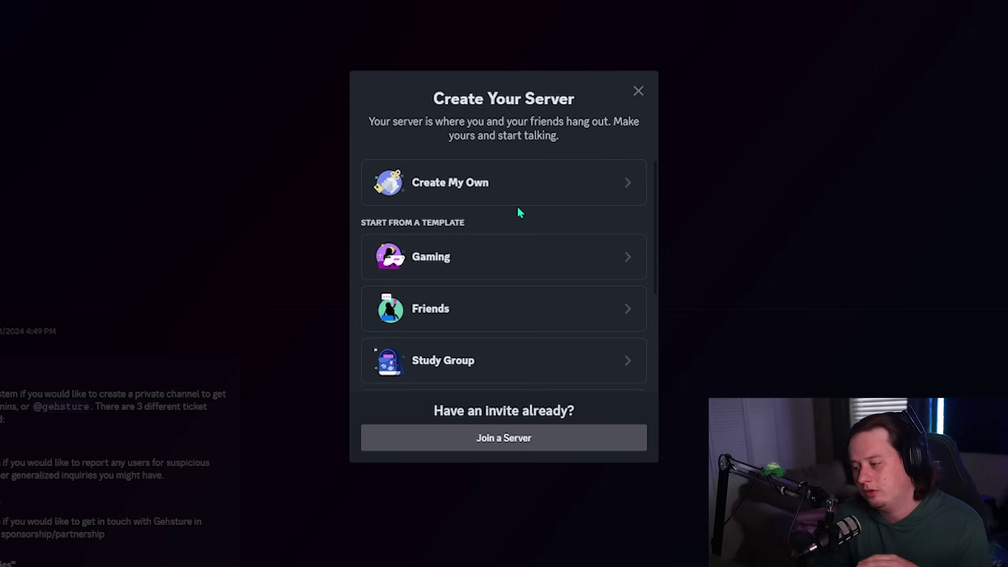
Step: Create a server from scratch for a club or community, named "Gehsture 2025 Tutorial"
click(496, 185)
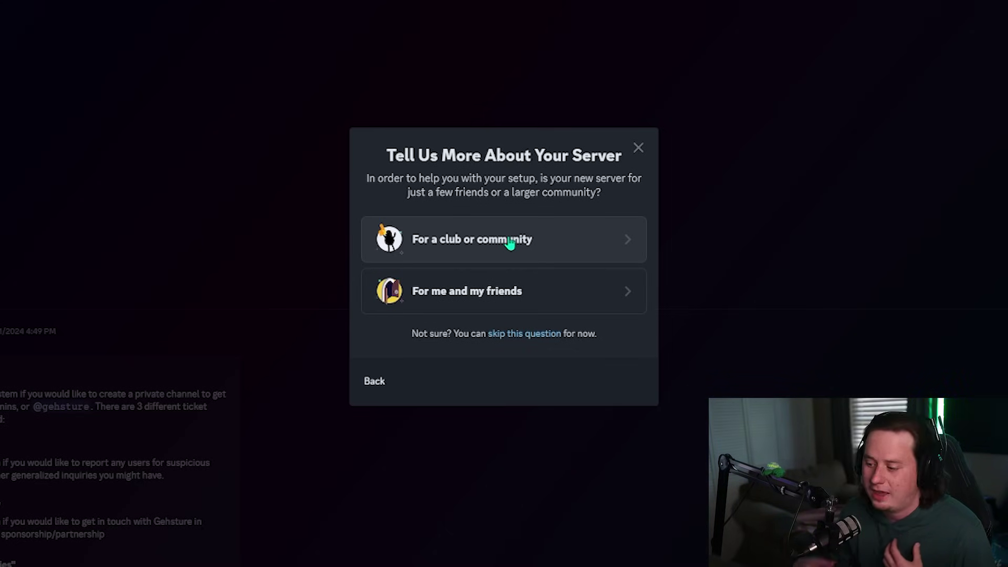
click(508, 248)
drag(499, 317, 359, 322)
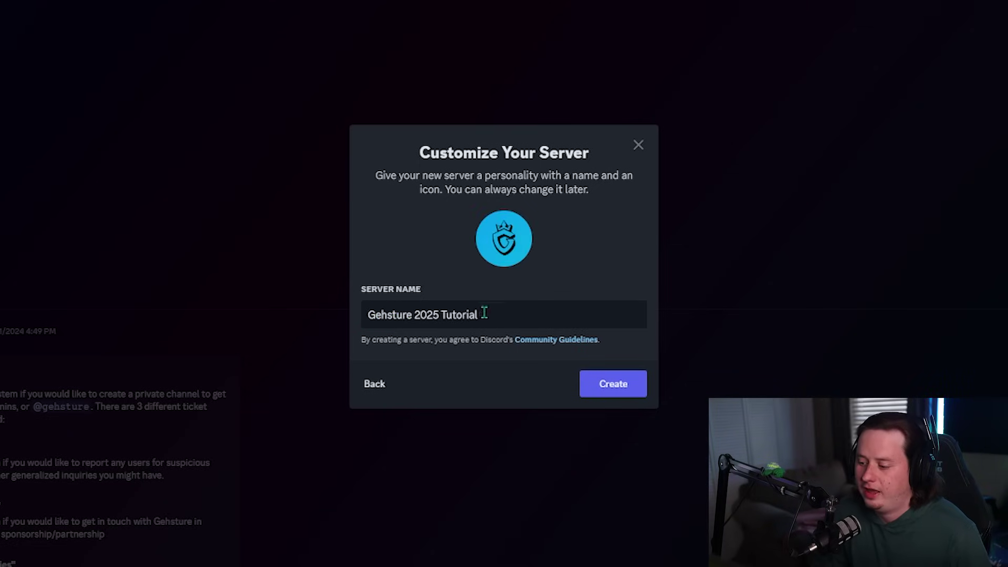
drag(489, 316, 294, 329)
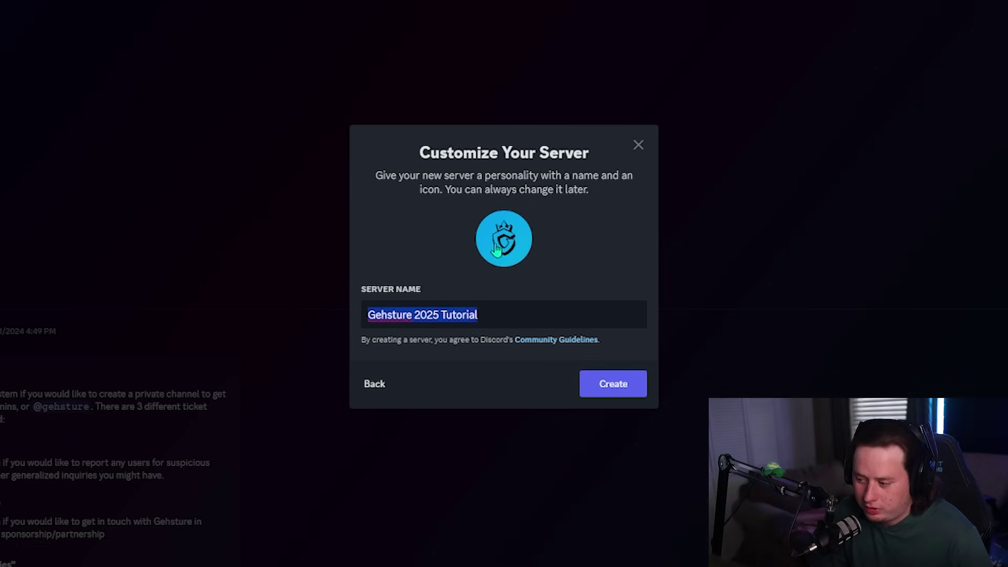
click(511, 319)
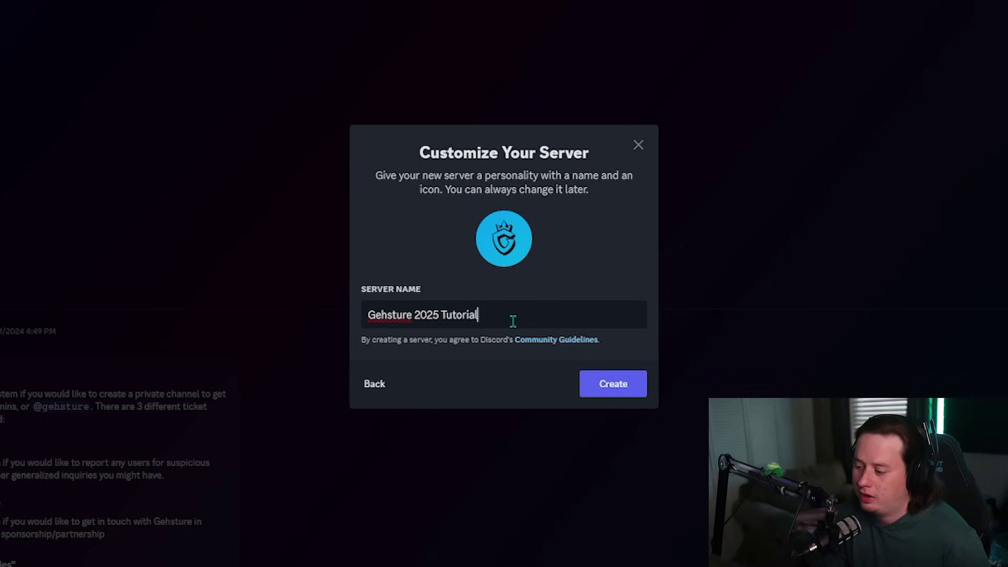
click(607, 389)
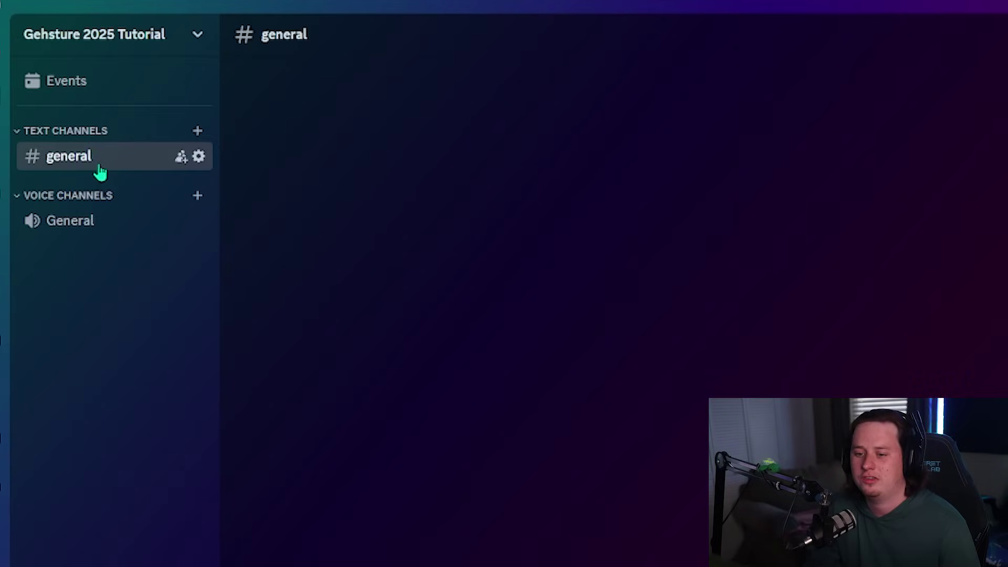
Step: Collapse the Text Channels category and expand it again
click(79, 132)
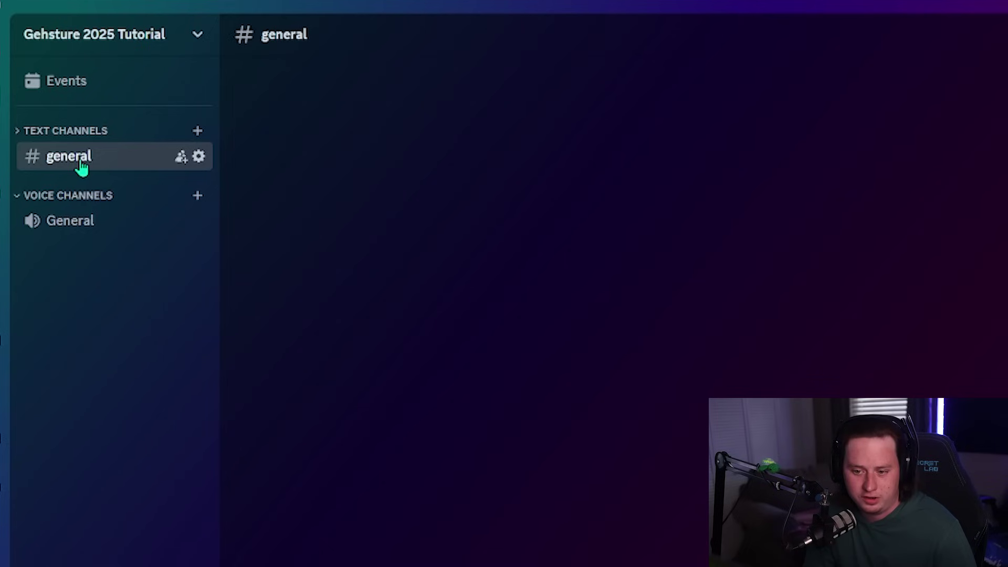
click(39, 134)
click(40, 134)
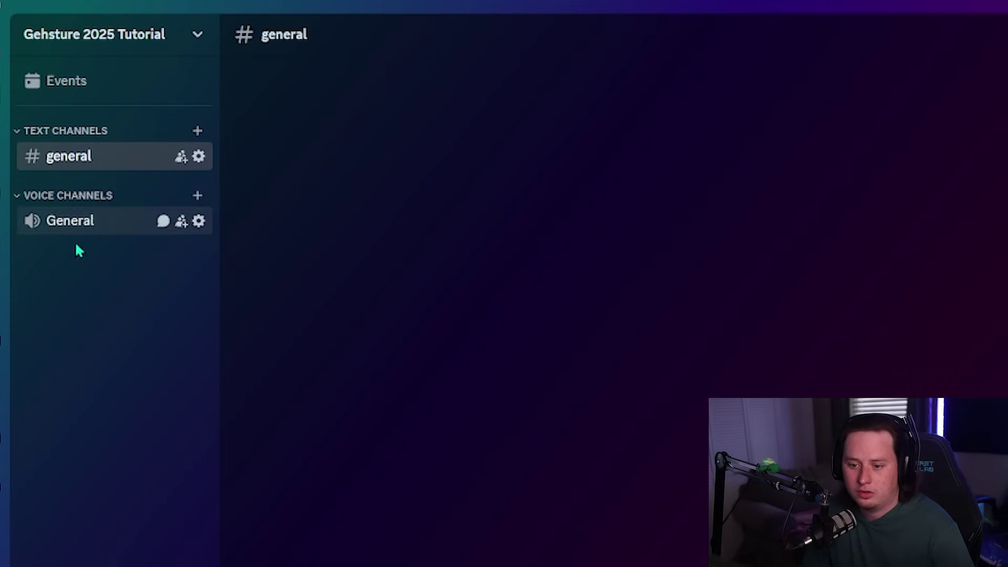
Step: Create a non-private category named "Welcome" in the server's channel list
right_click(90, 278)
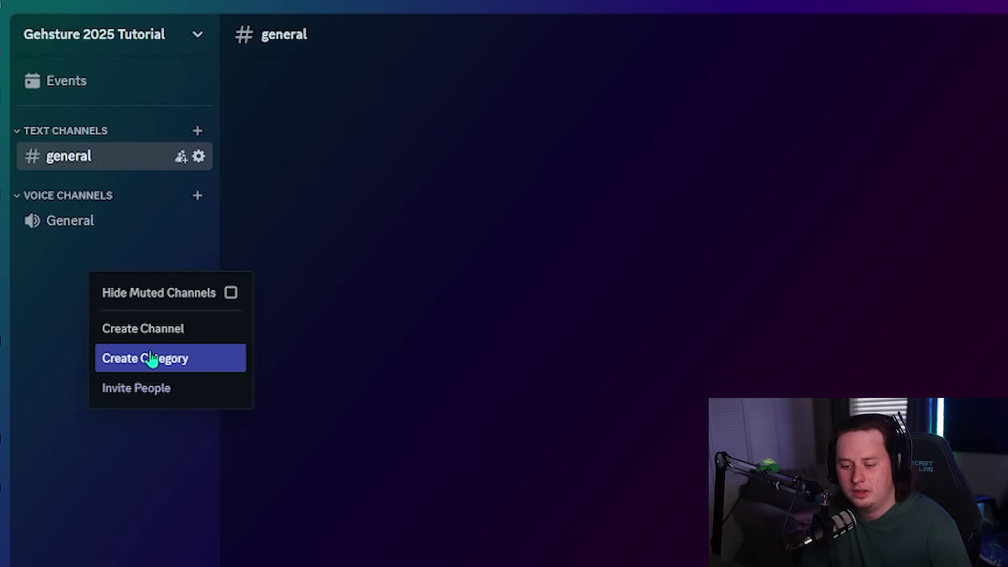
click(169, 367)
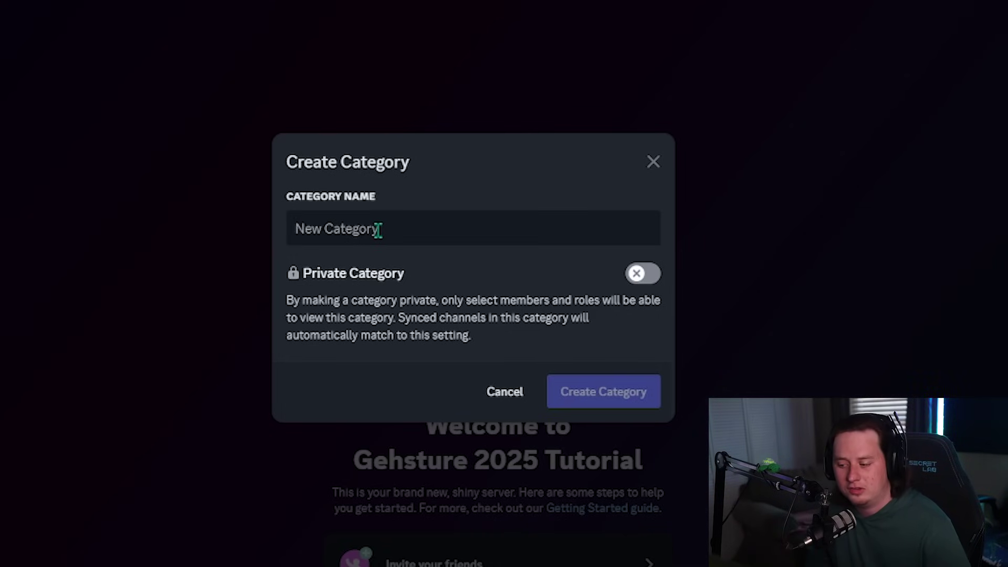
text(Welcome)
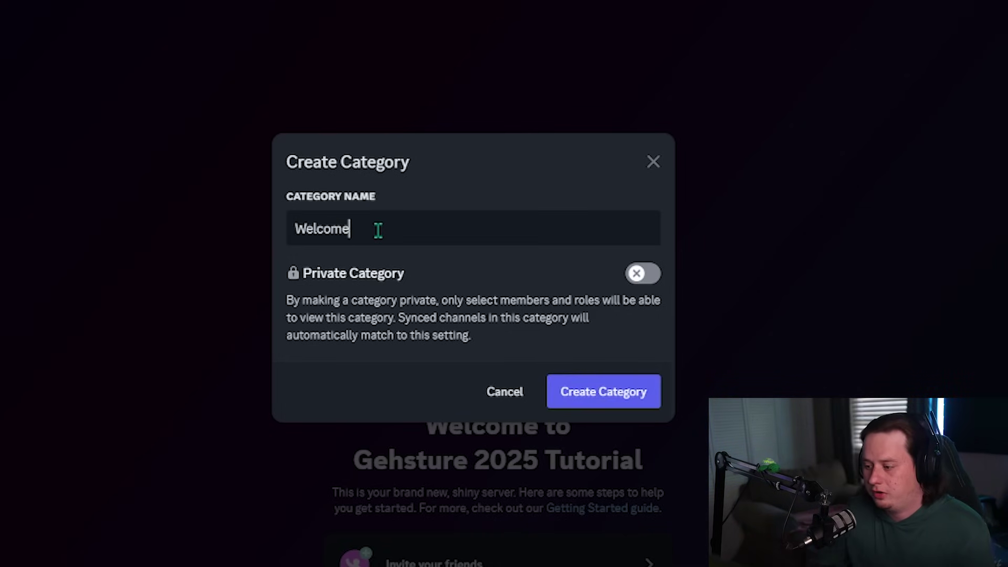
drag(379, 227, 305, 234)
click(424, 226)
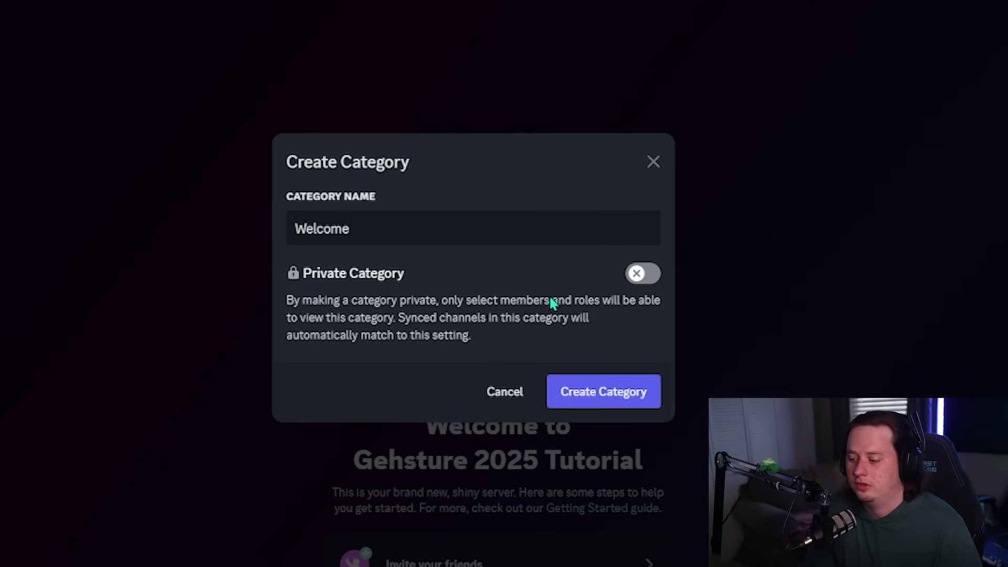
drag(376, 228, 287, 229)
click(385, 227)
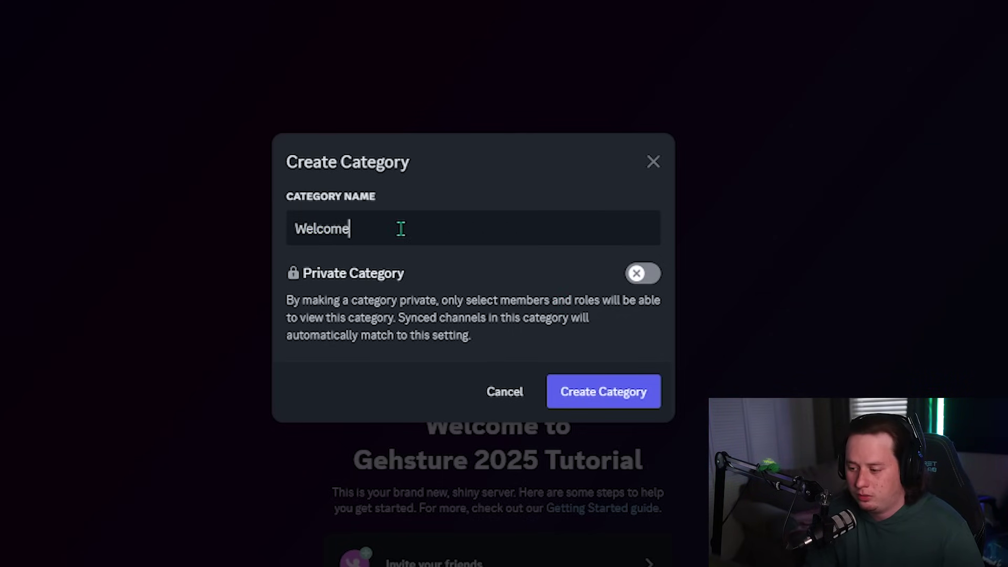
click(620, 403)
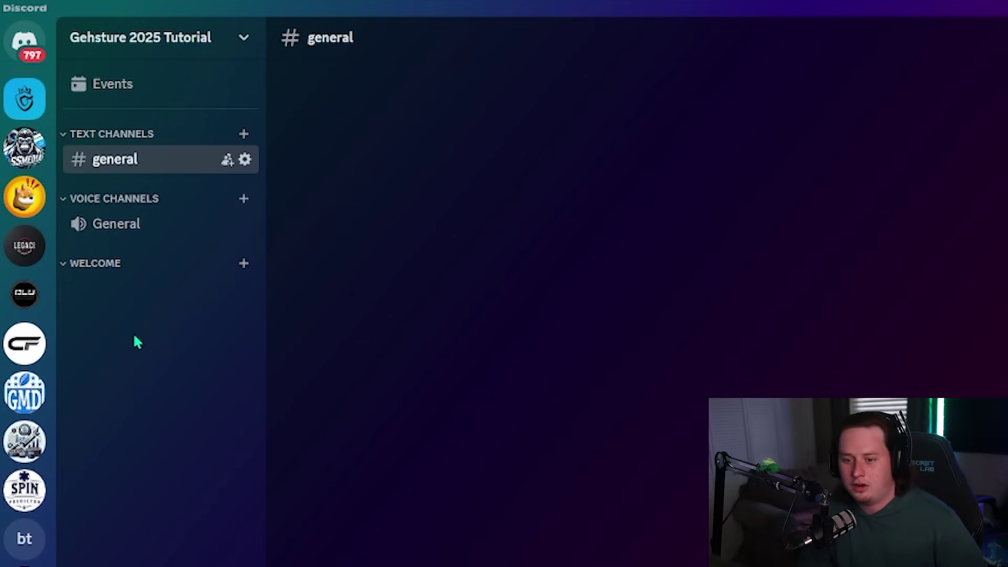
Step: Create a non-private category named "Gehsture" in the server's channel list
right_click(134, 337)
click(188, 423)
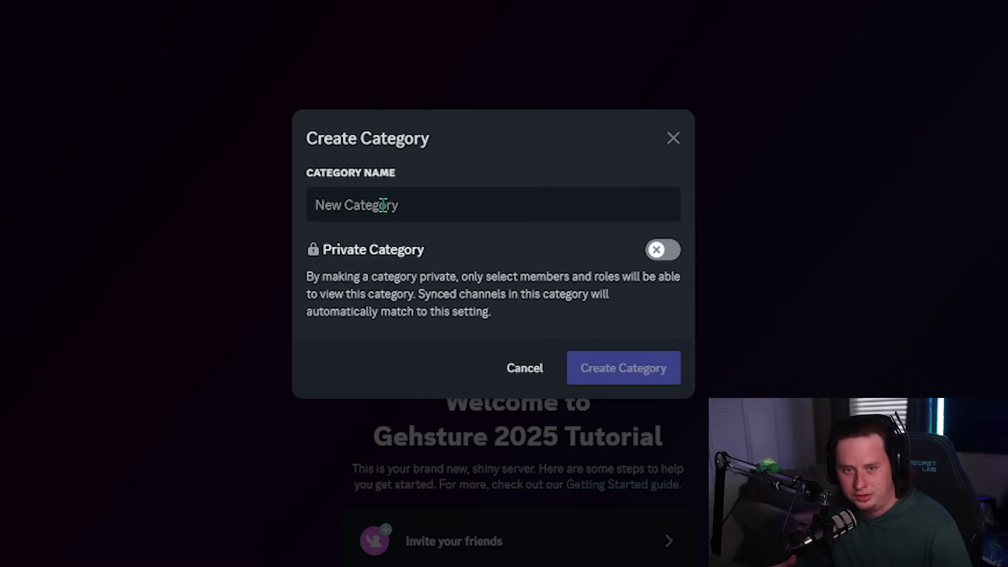
text(Gehsture)
drag(462, 190, 306, 204)
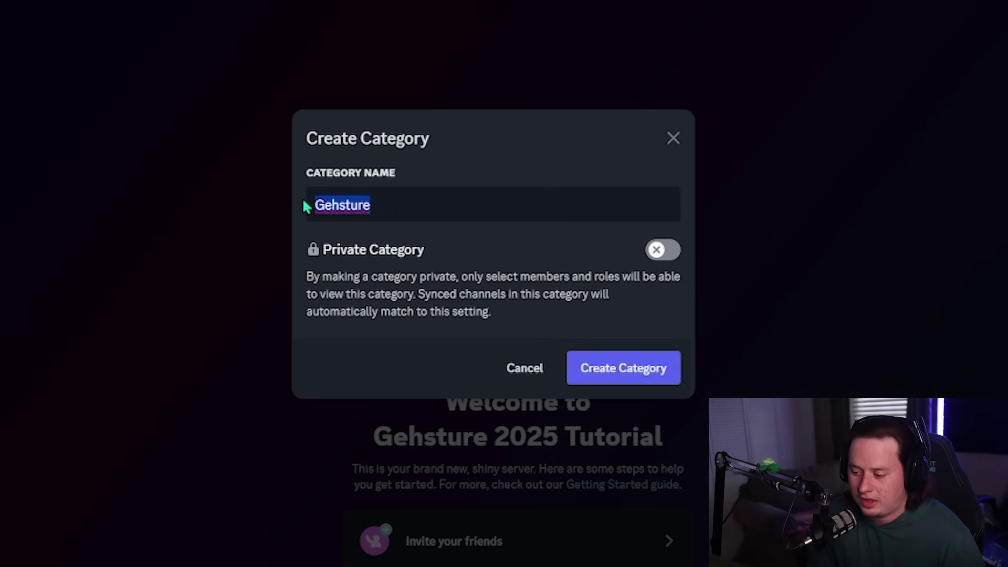
click(389, 207)
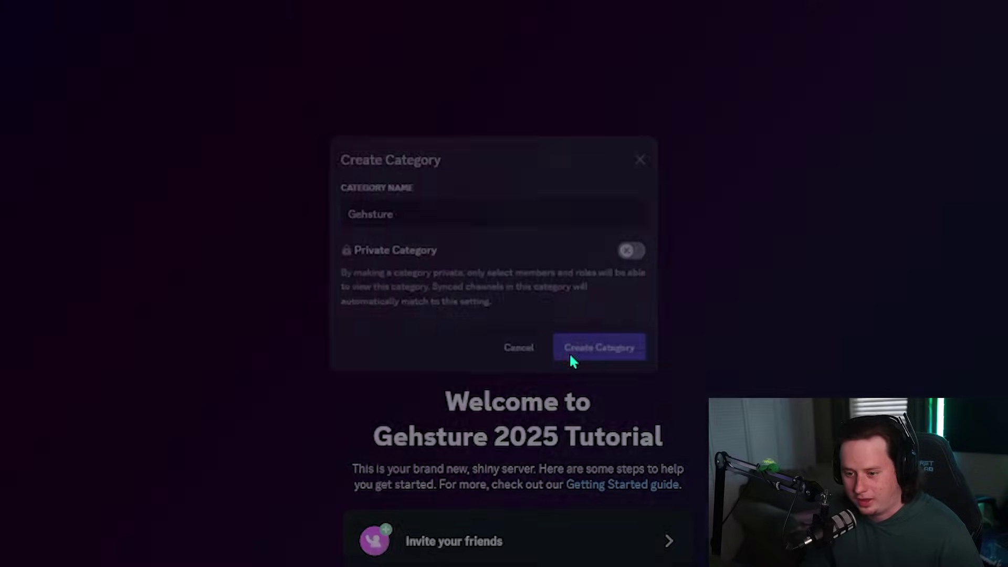
click(613, 375)
Step: Create a category named "Mod/Admin" with the Private Category option left off
right_click(52, 165)
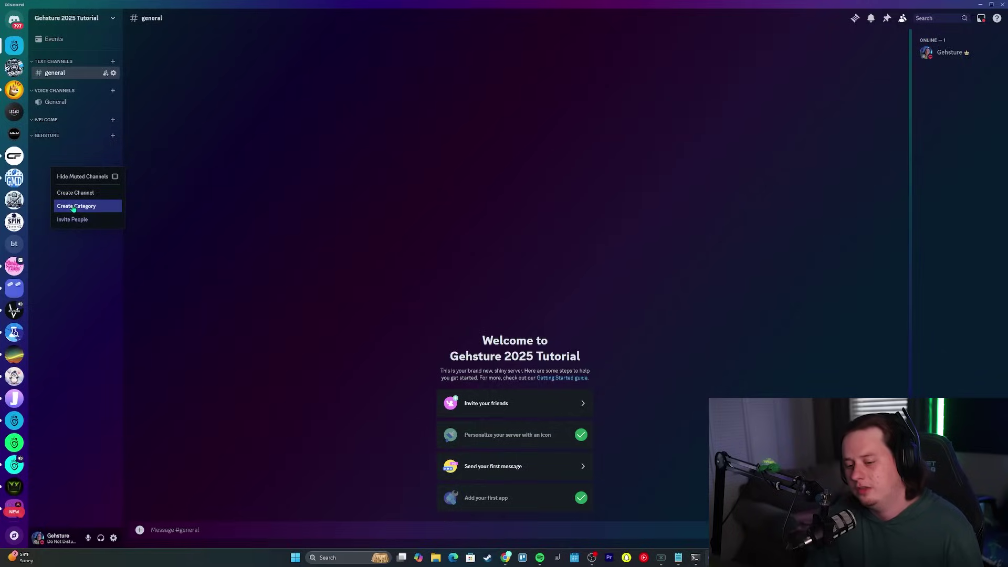
click(74, 205)
text(M)
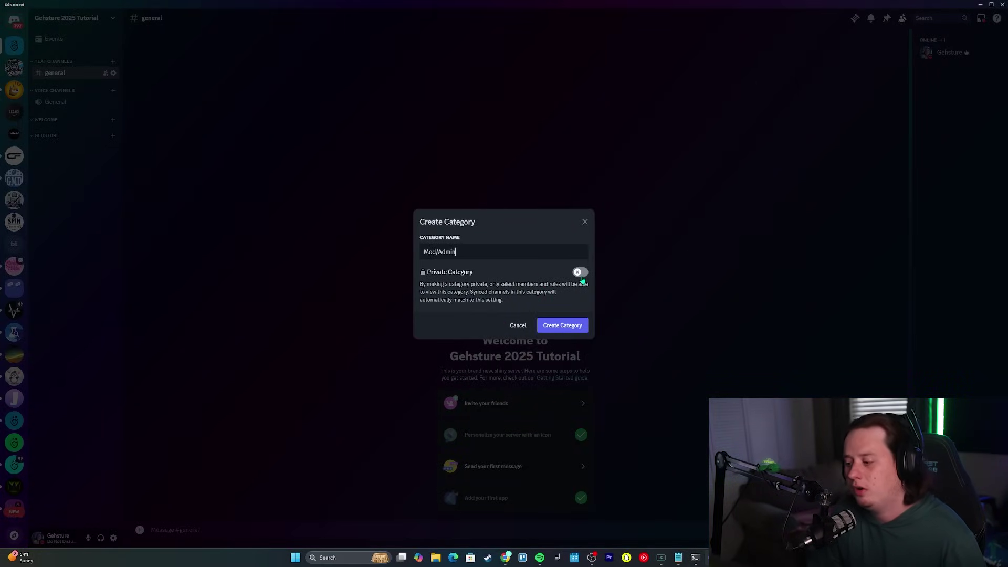
text(od/Admin)
click(581, 273)
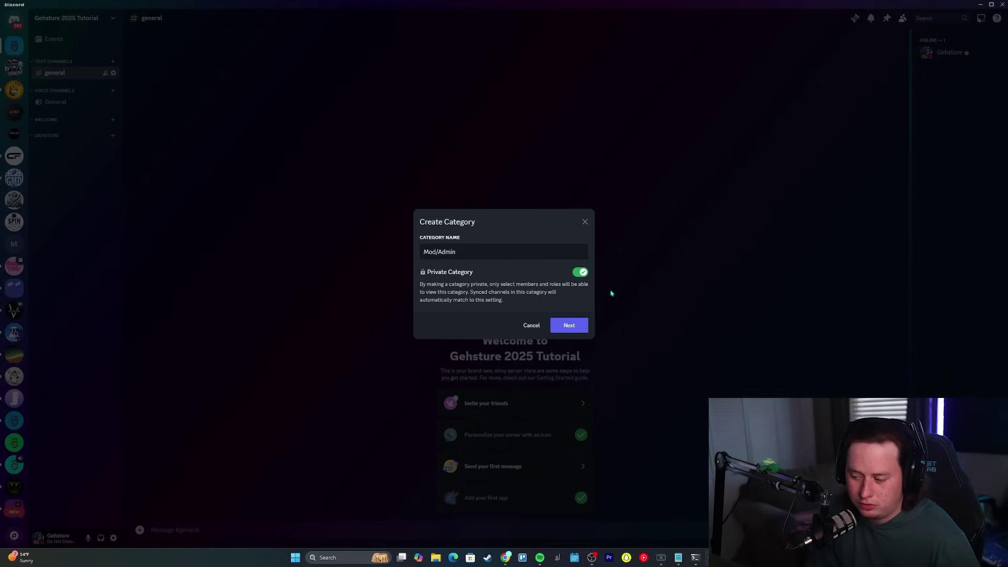
click(587, 279)
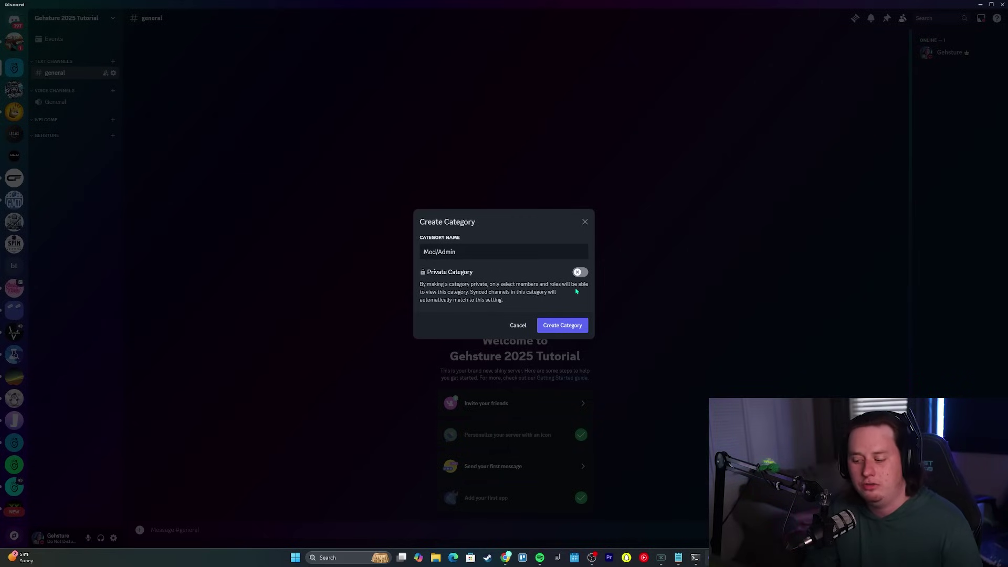
drag(464, 244, 420, 254)
click(475, 255)
click(420, 255)
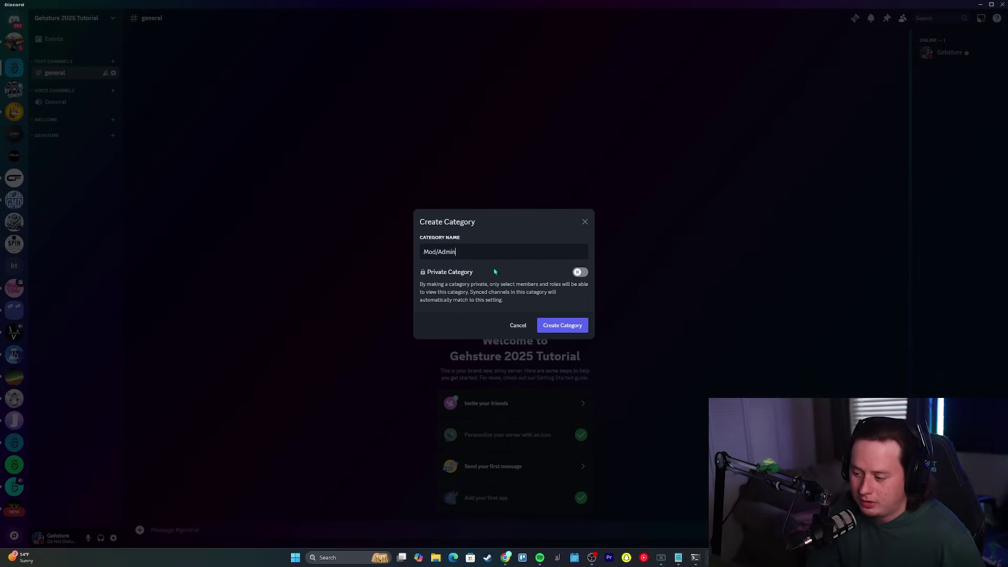
click(554, 322)
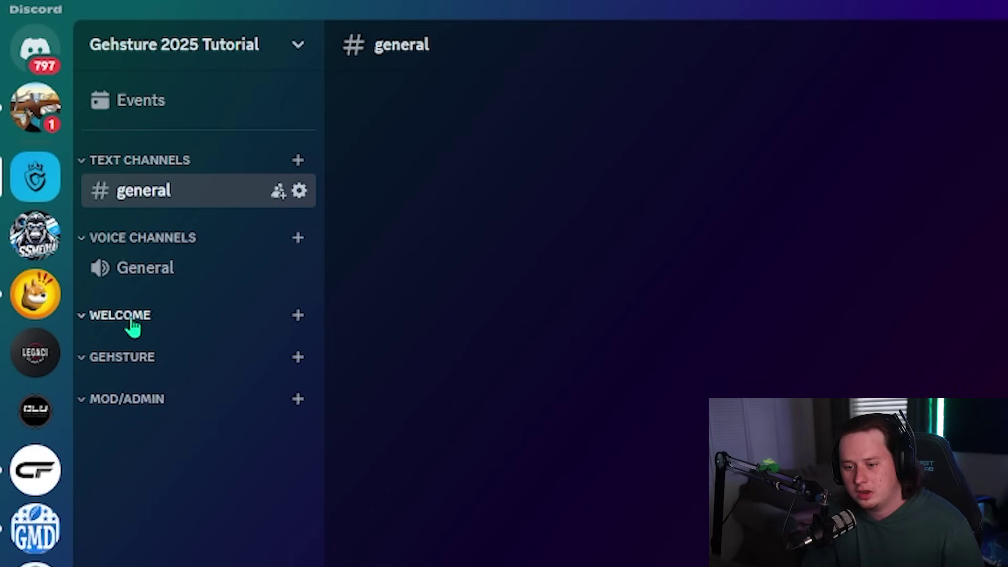
Step: Move the Welcome category to the head of the channel list and the Gehsture category directly beneath it, above Text Channels
drag(128, 321, 167, 157)
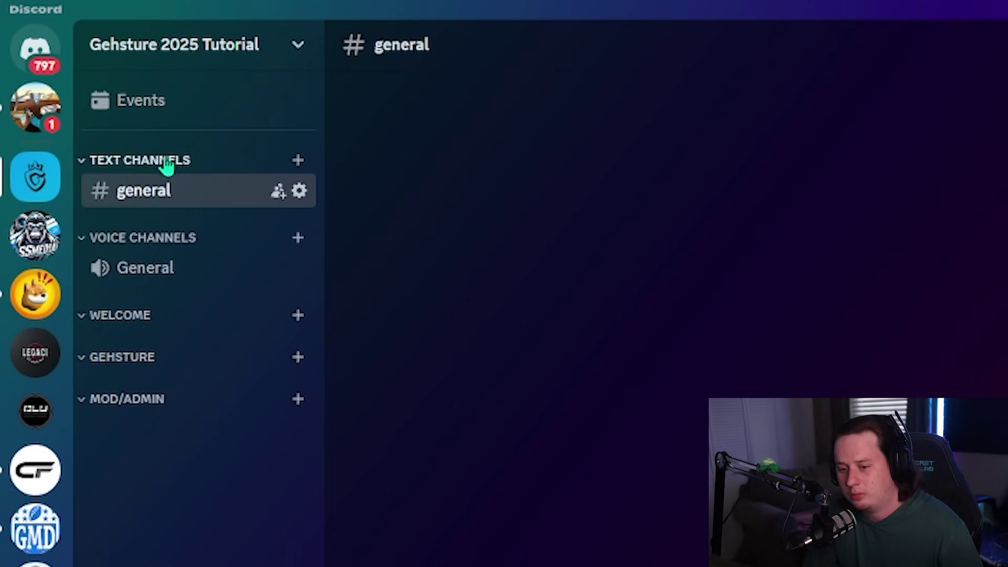
drag(133, 365, 164, 210)
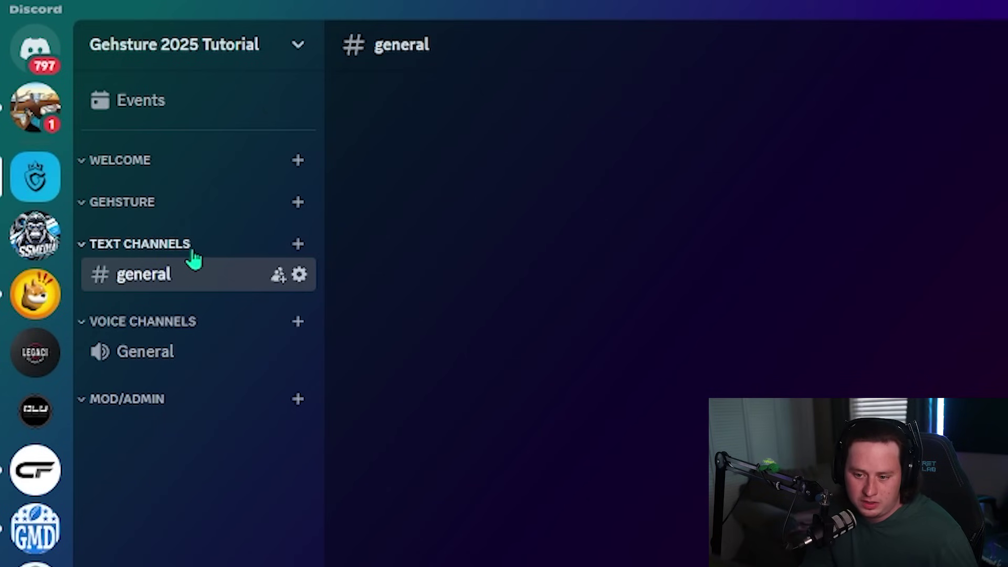
Step: Rename the Text Channels category to "Community" in its settings, save the change and close the settings
right_click(176, 247)
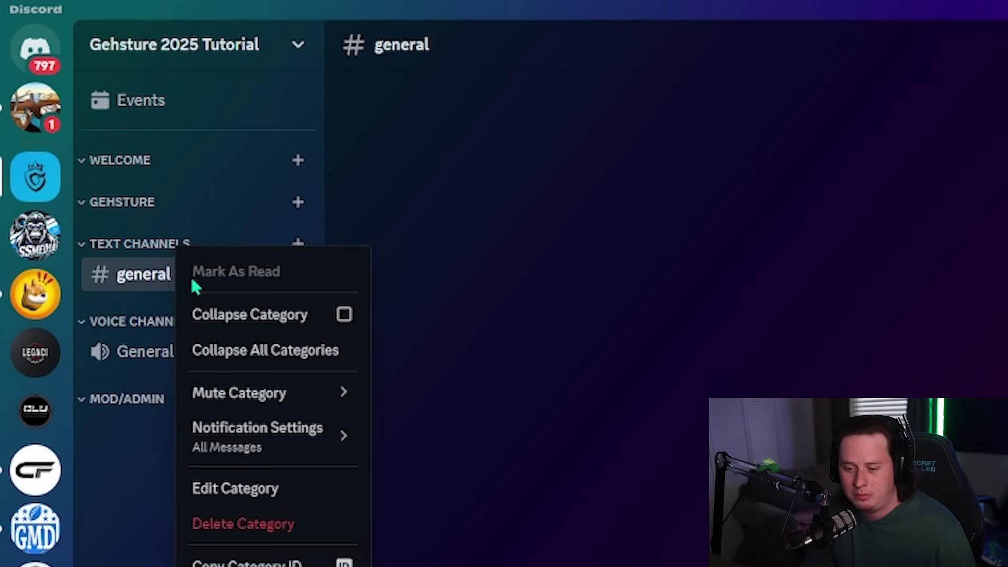
click(173, 273)
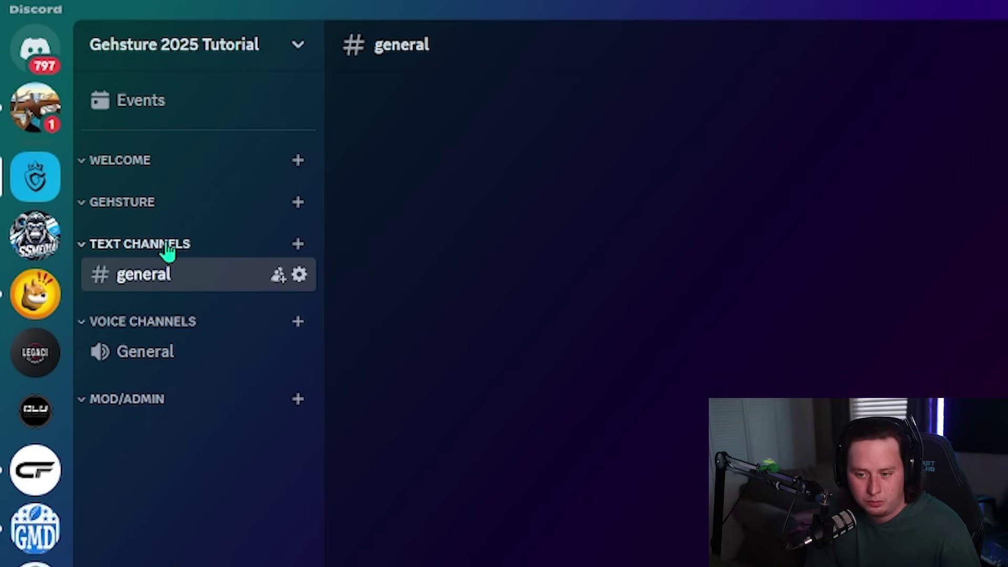
right_click(166, 245)
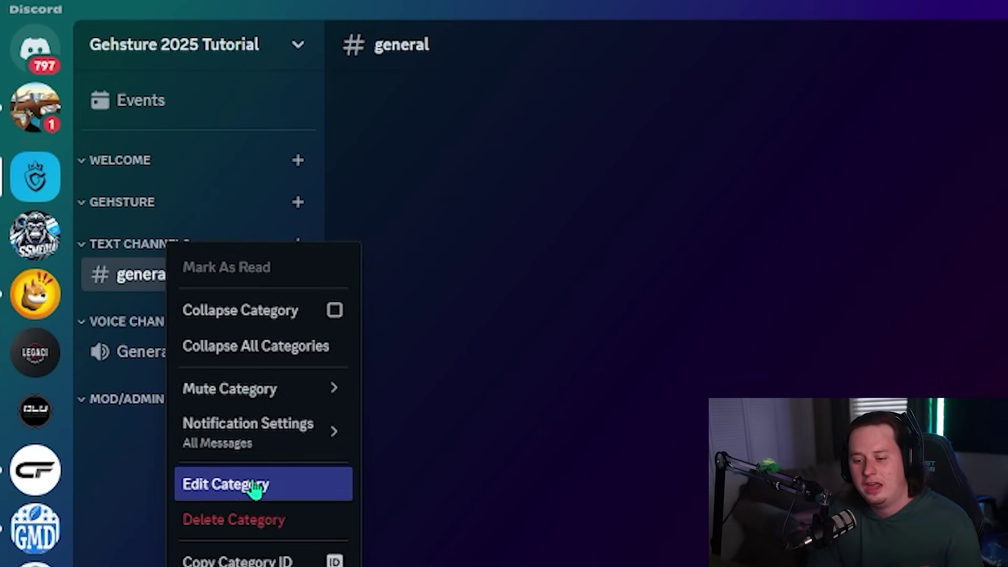
click(256, 487)
drag(468, 66, 401, 68)
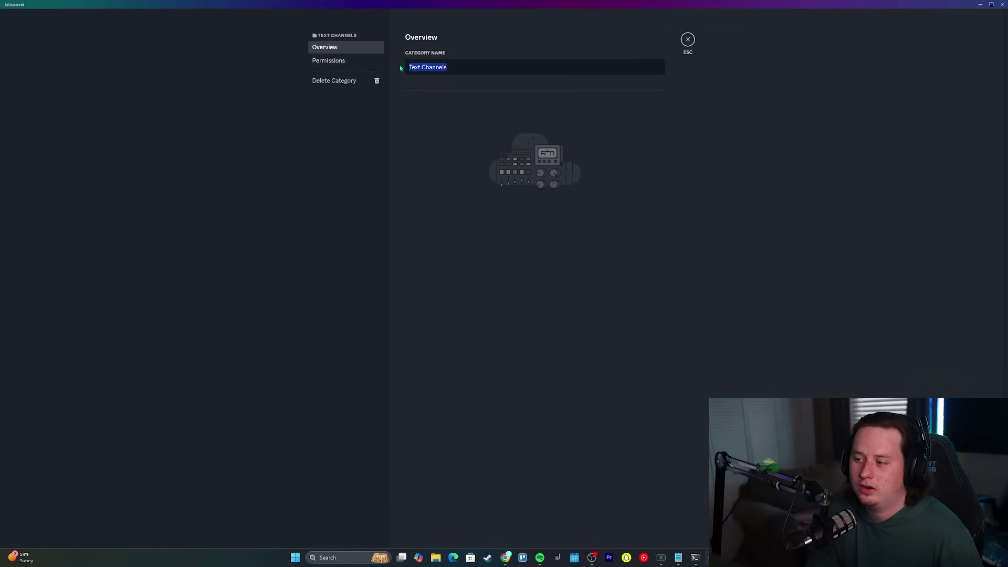
click(469, 71)
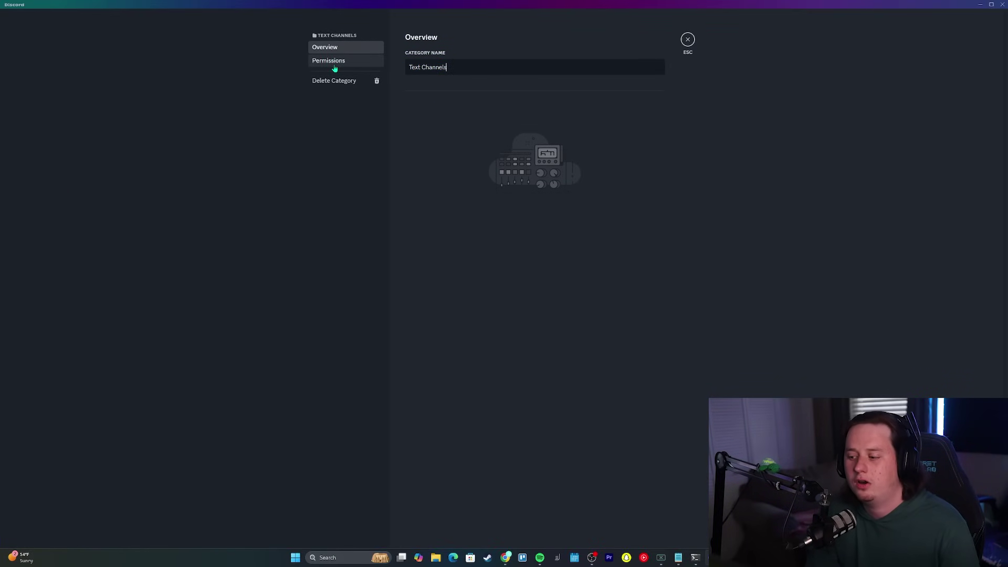
click(334, 67)
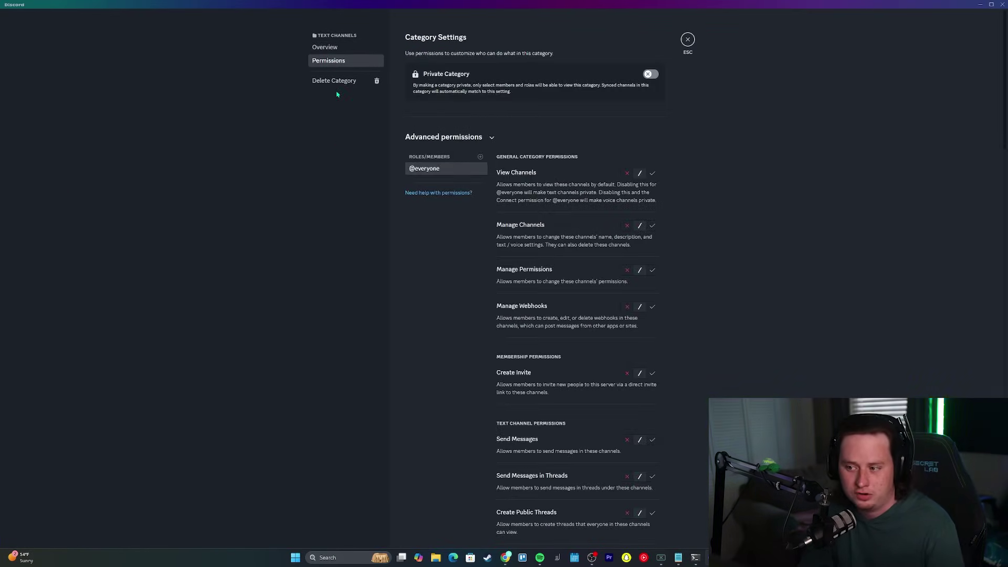
click(336, 49)
key(ctrl+a)
text(Comm)
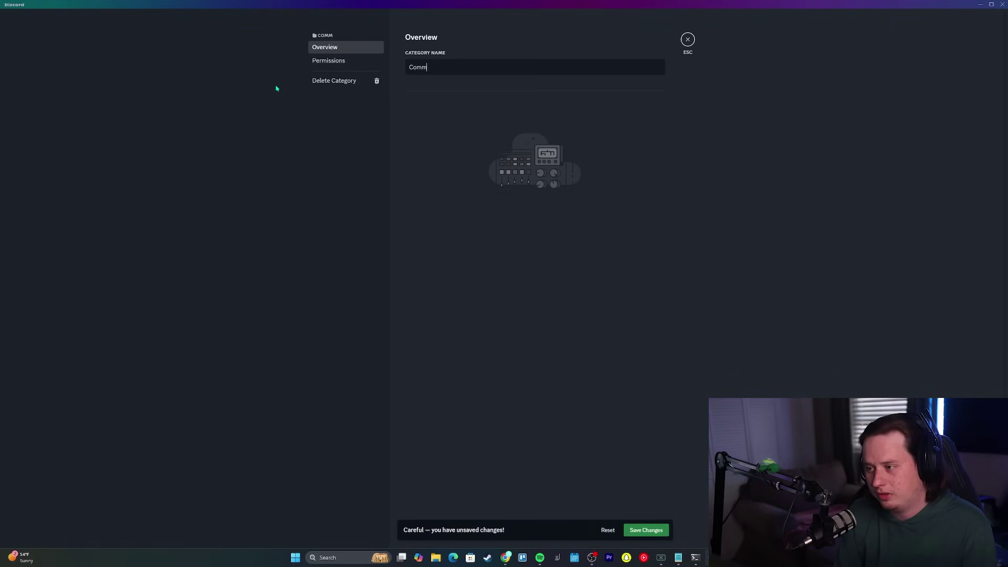
text(unity)
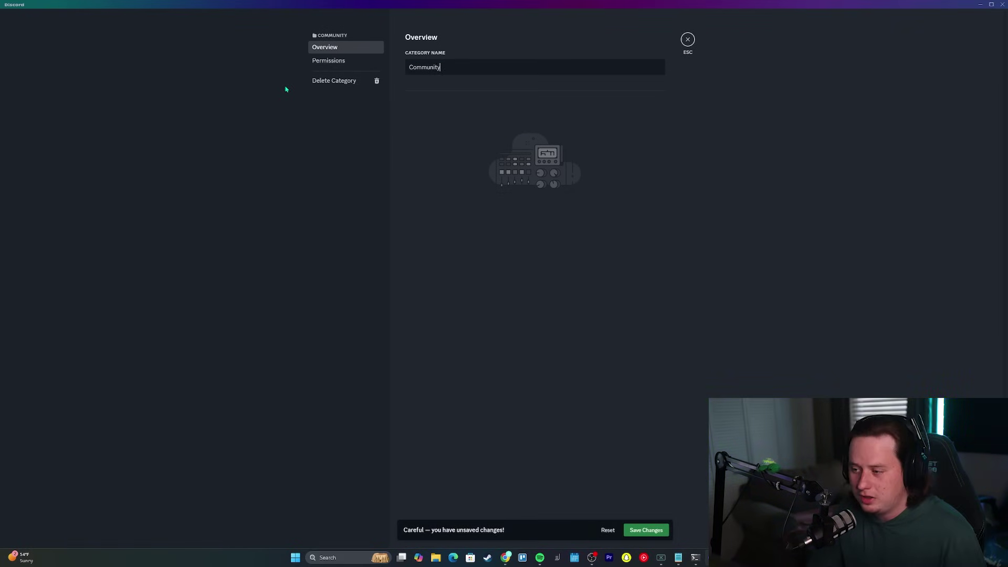
click(650, 530)
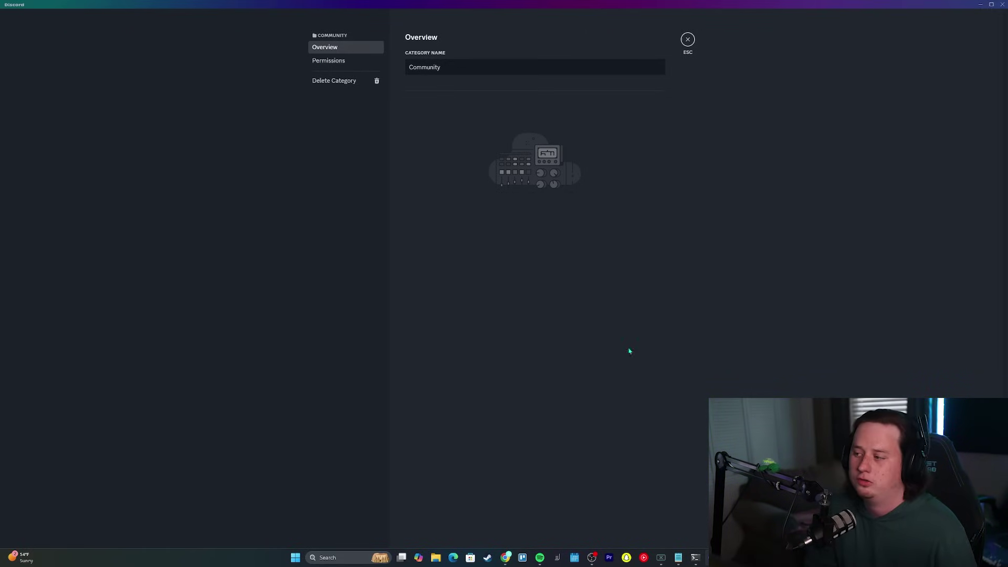
click(687, 40)
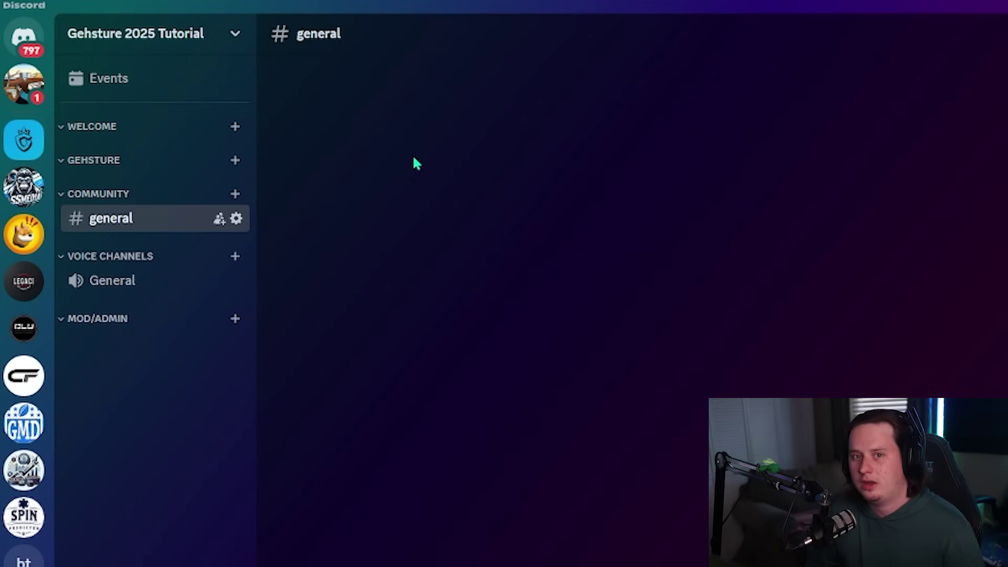
Step: Create a non-private text channel named "welcome" in the Welcome category
click(236, 128)
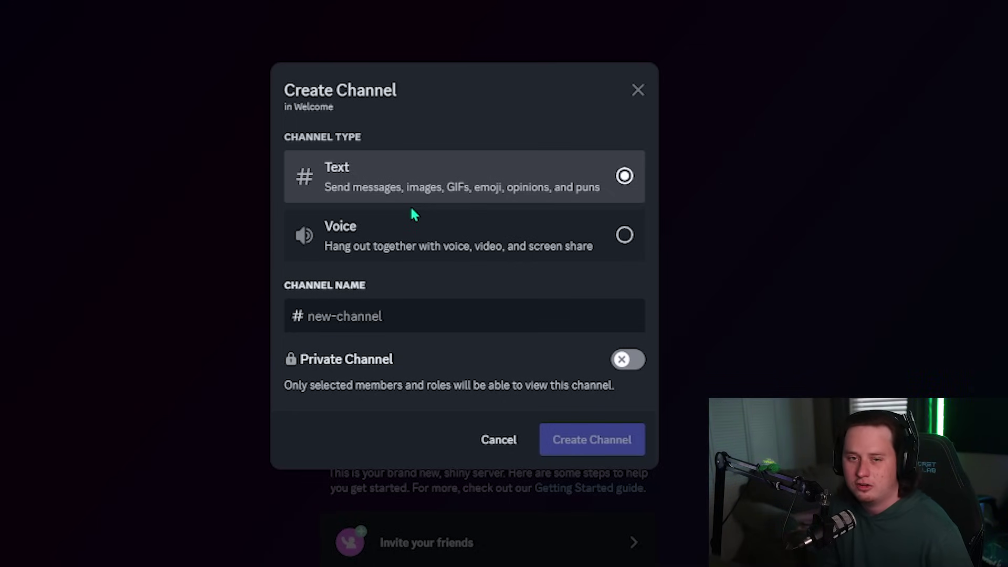
click(412, 257)
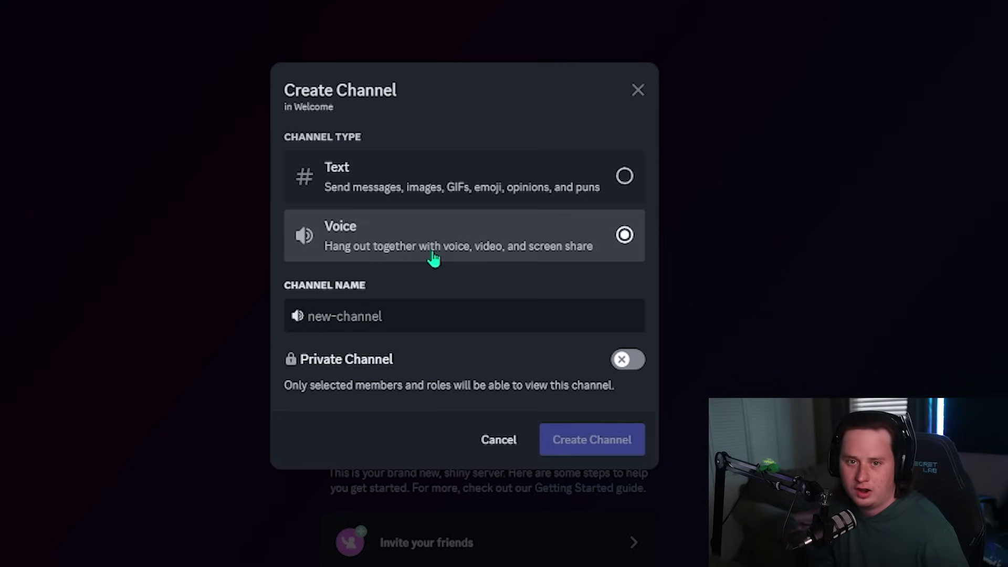
click(433, 196)
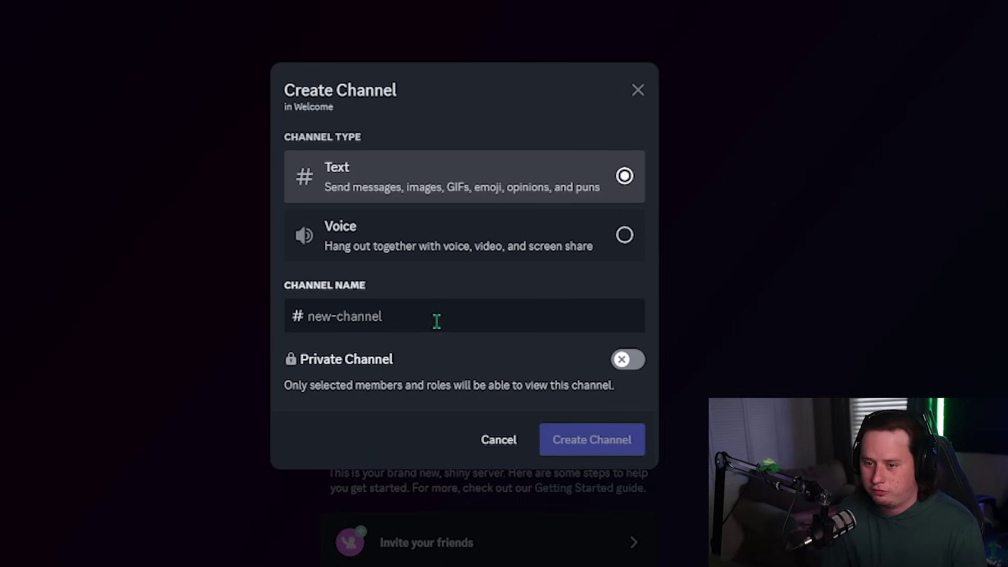
text(welcome)
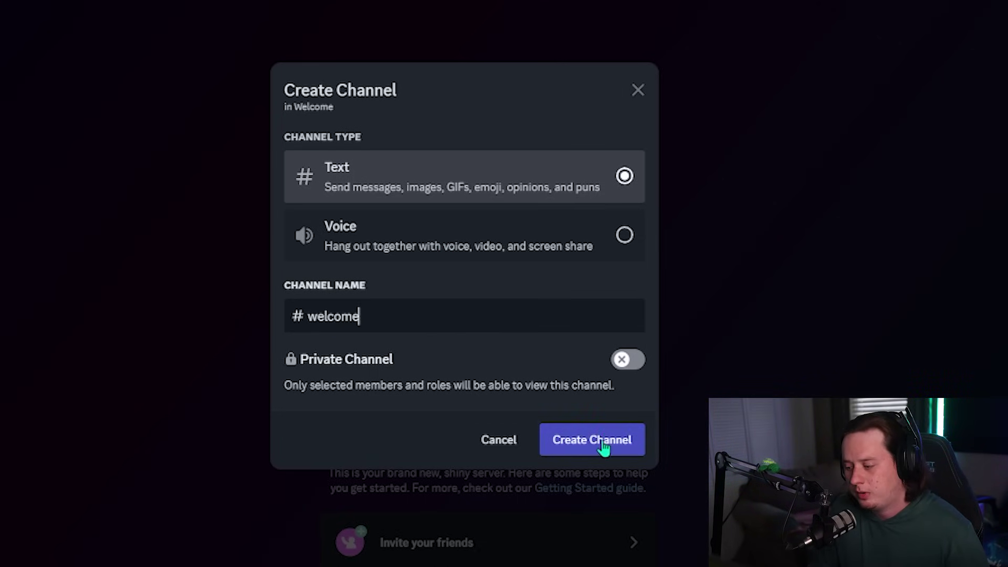
click(606, 441)
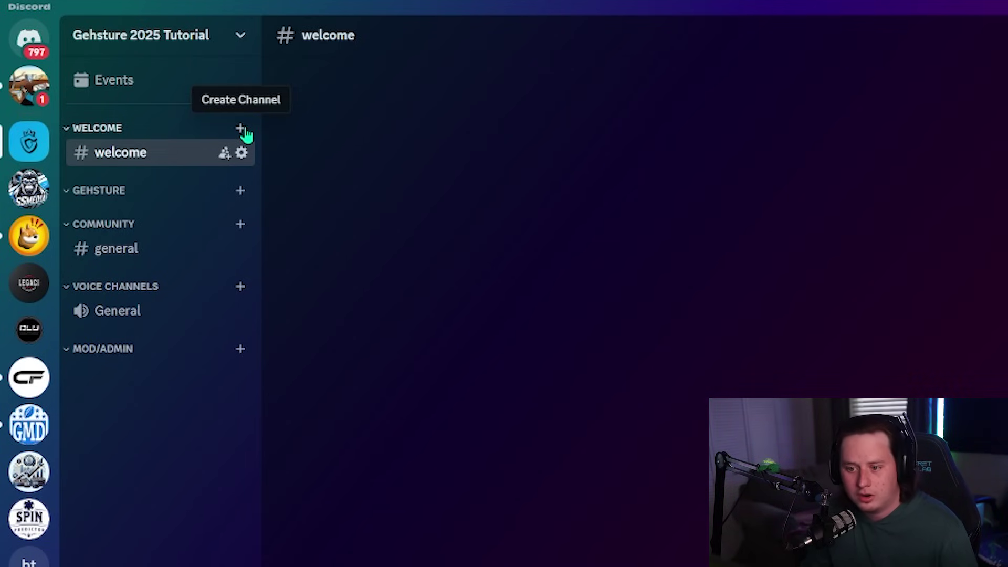
Step: Create a text channel named "rules" in the Welcome category with the Private Channel option left off
click(241, 130)
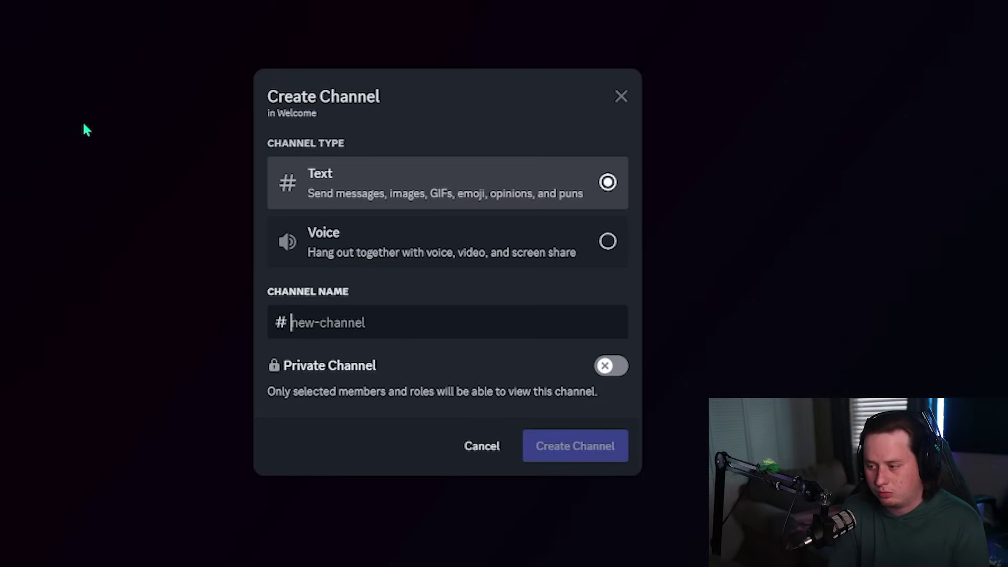
text(rules)
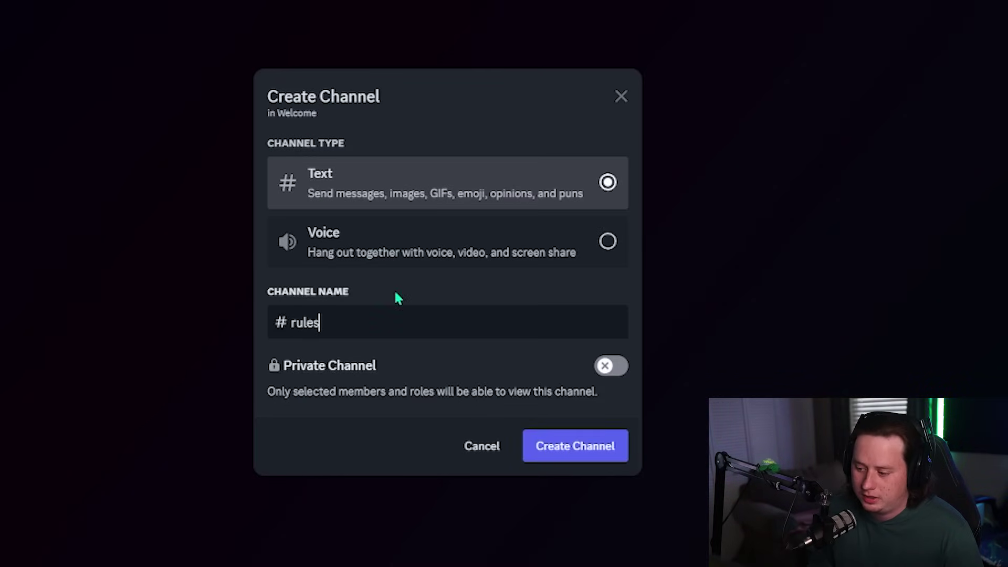
double_click(347, 322)
click(353, 321)
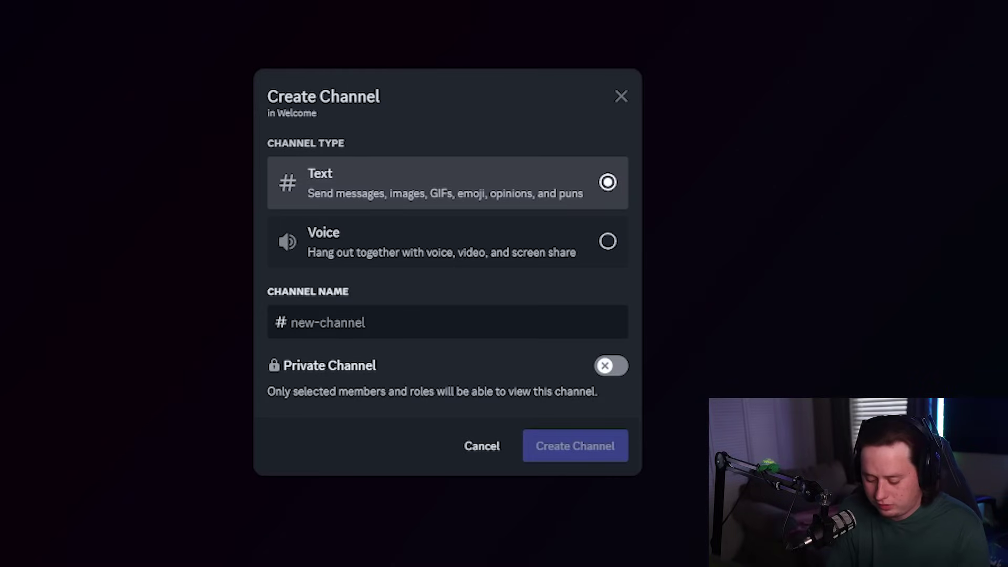
Step: Create a non-private text channel named "announcements" in the Welcome category
text(announe)
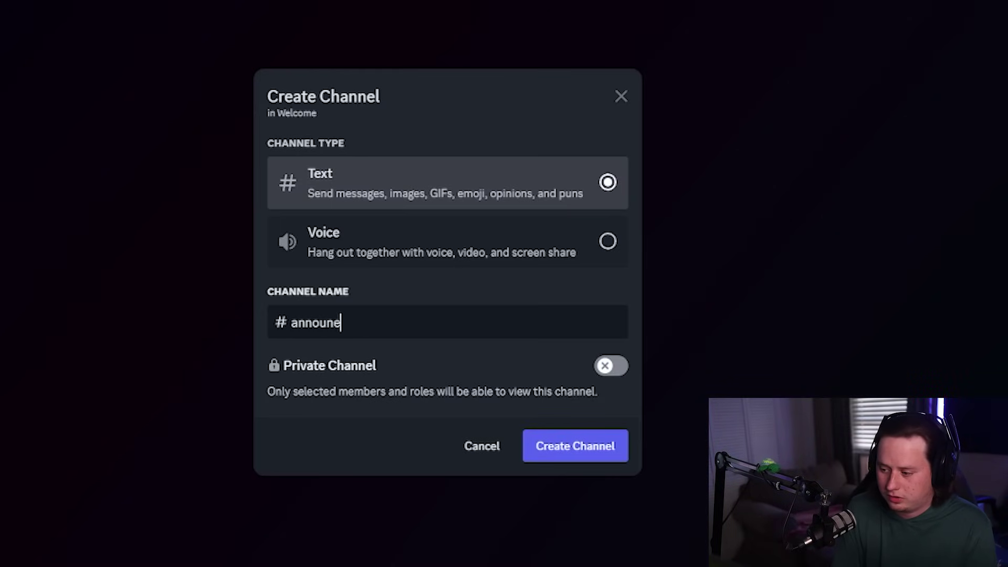
text(cments)
key(ctrl+a)
text(a)
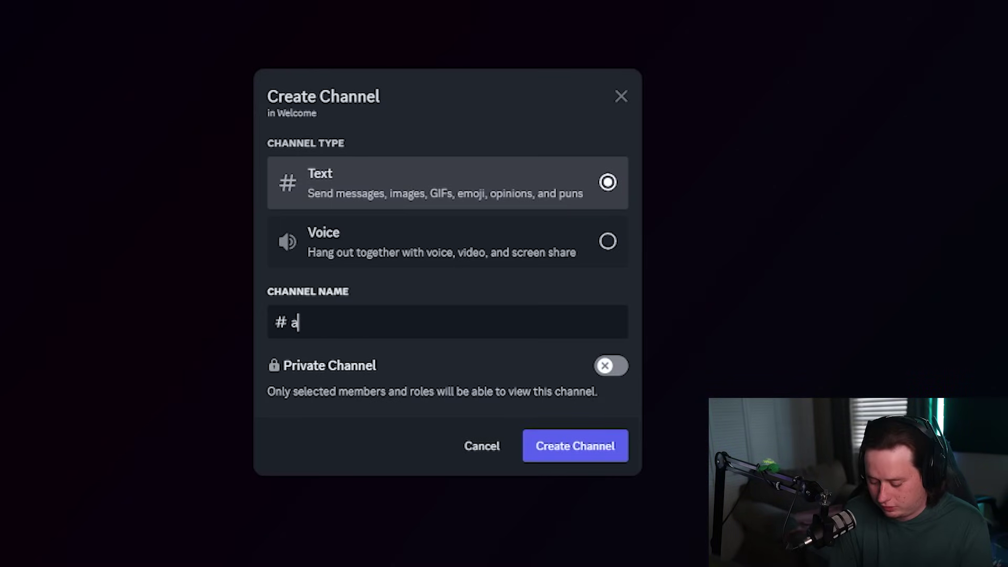
text(nnouncements)
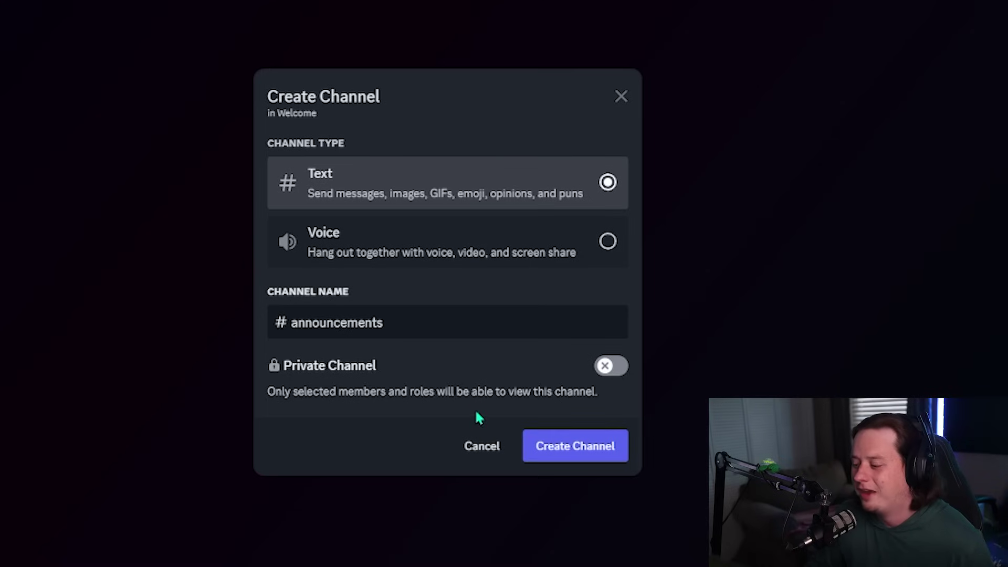
drag(410, 322, 244, 326)
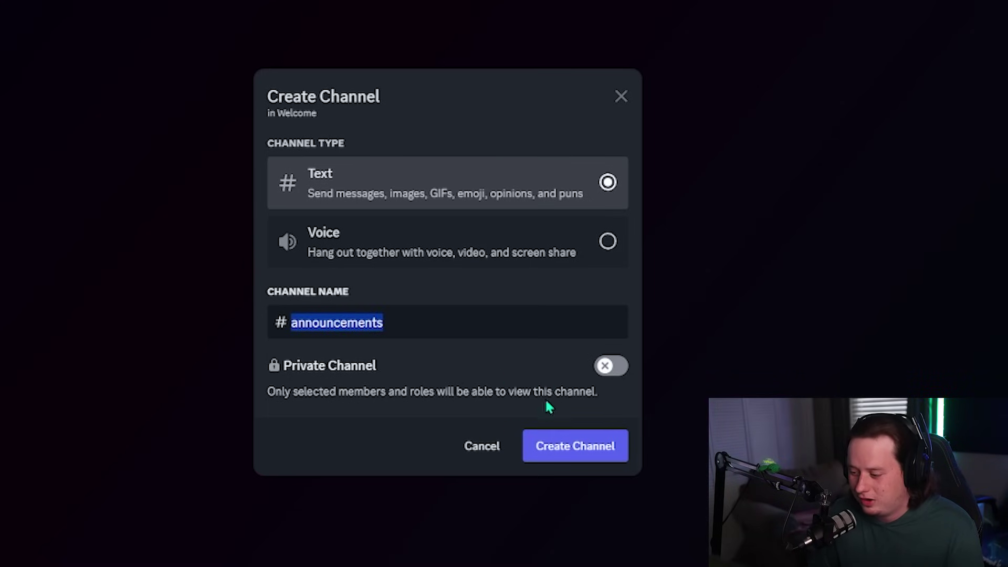
click(592, 457)
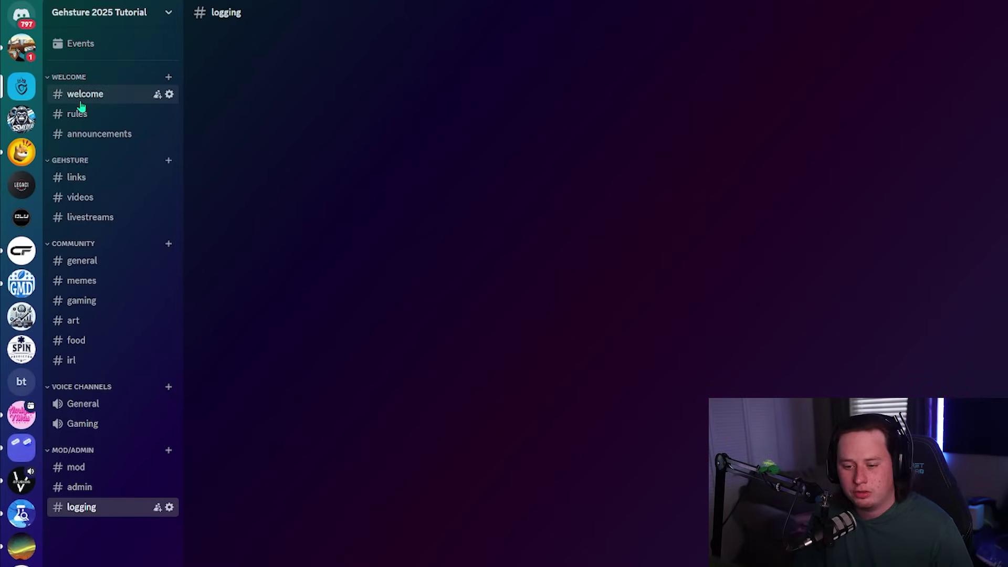
Step: Look through the text channels of the Gehsture and Community categories one by one, from links to irl
click(82, 181)
click(84, 198)
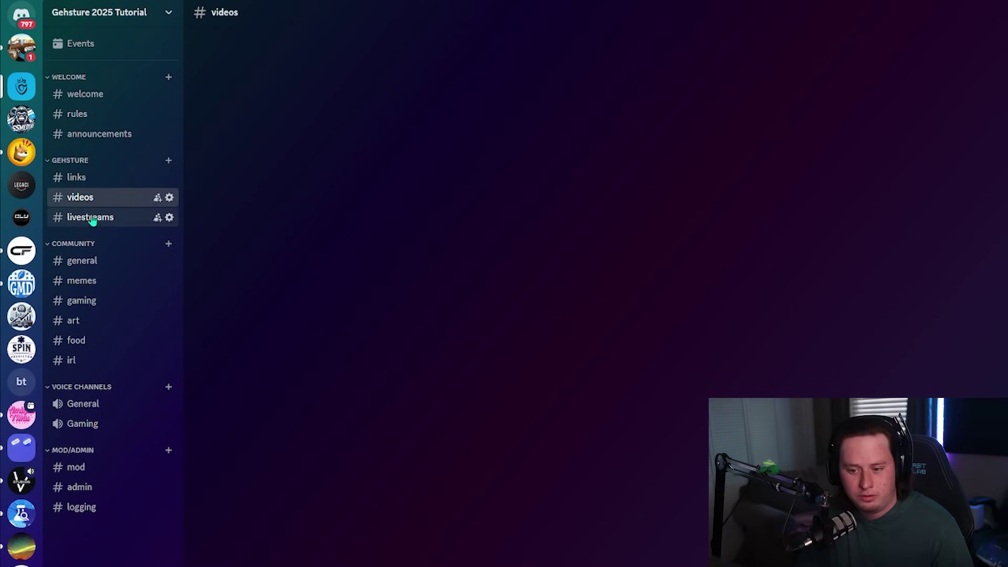
click(93, 221)
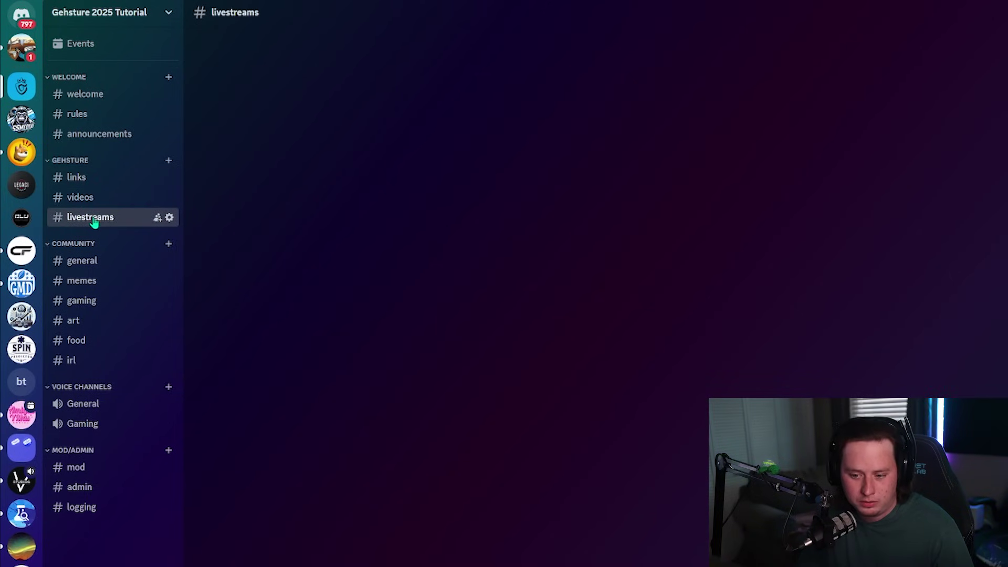
click(101, 264)
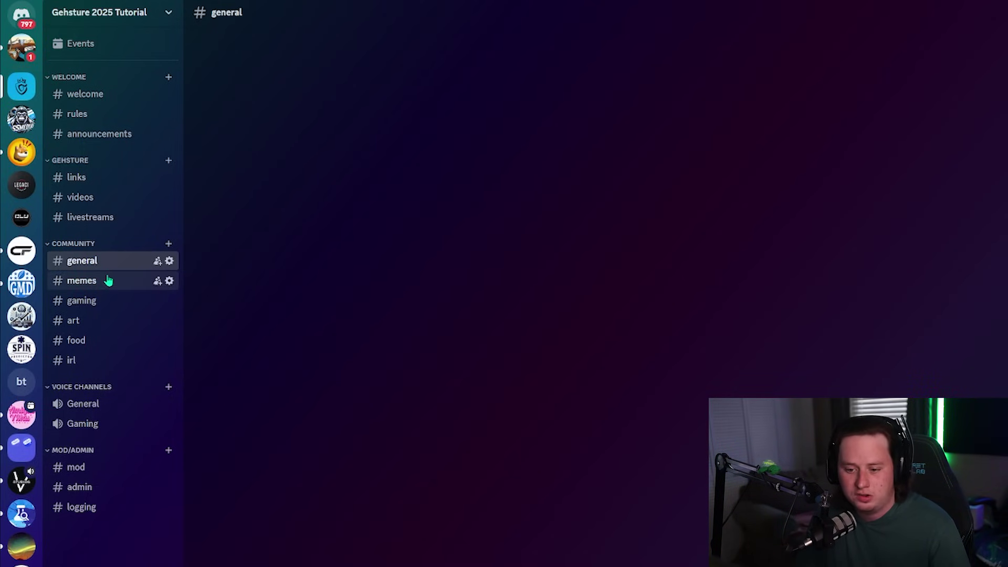
click(107, 280)
click(111, 300)
click(111, 321)
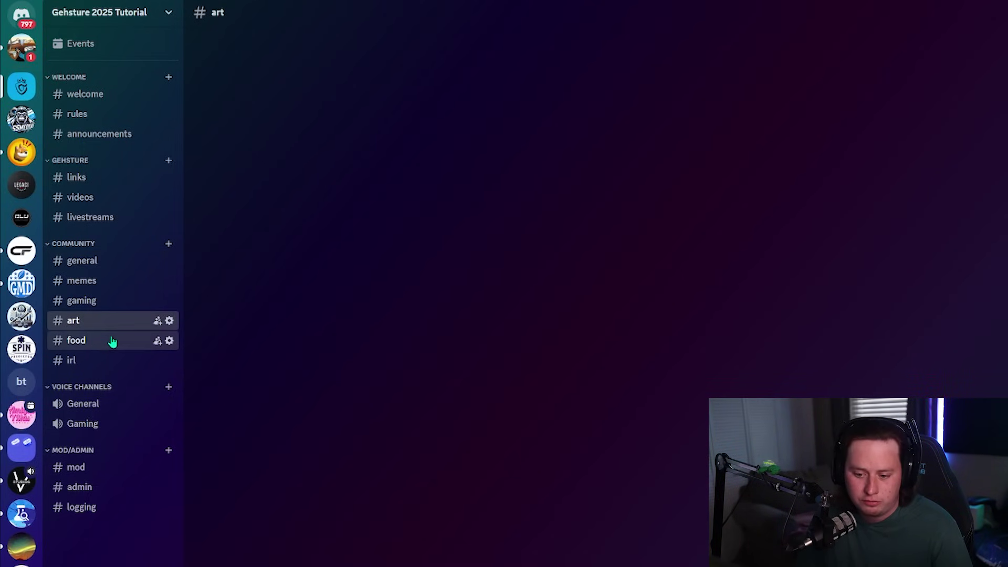
click(112, 341)
click(105, 360)
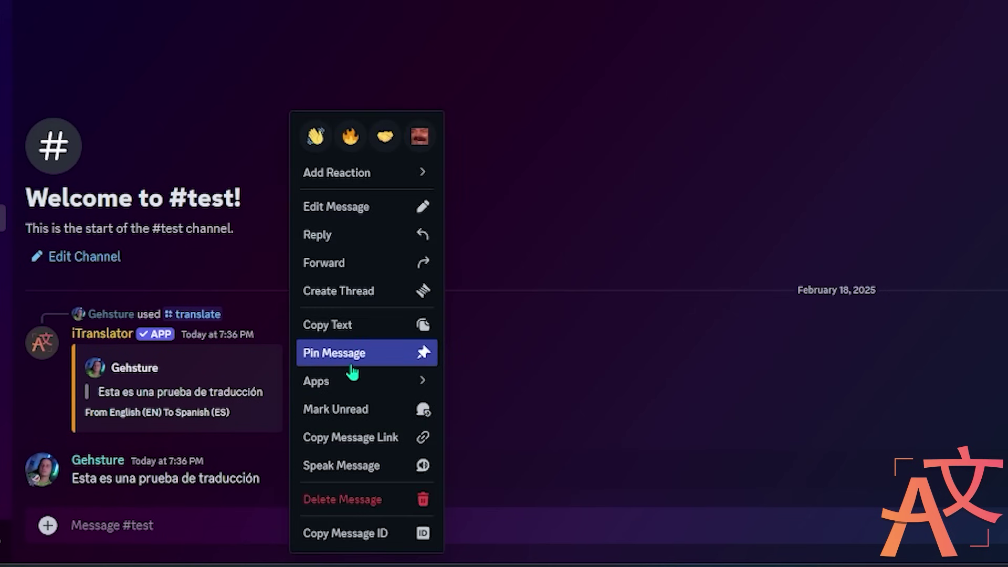
Step: Run iTranslator's Translate Text app command on the Spanish message in the #test channel
mouse_move(429, 378)
click(517, 309)
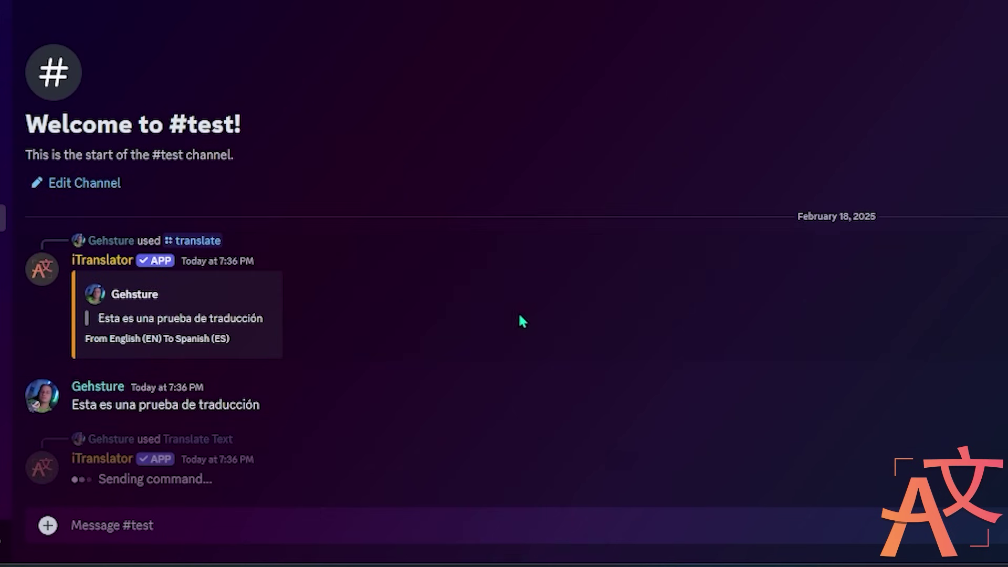
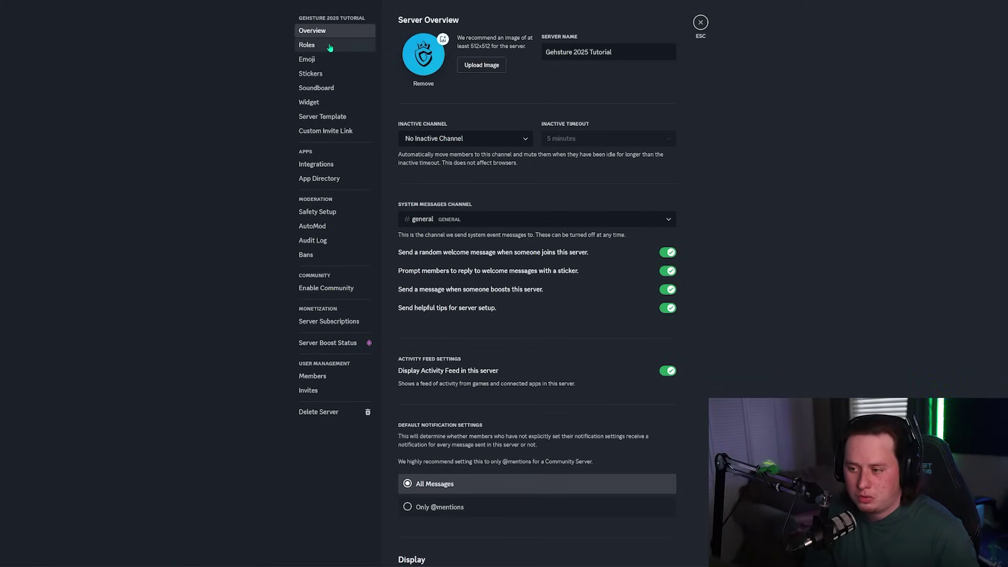
Step: Create a new role in the server settings and name it "Member"
click(329, 46)
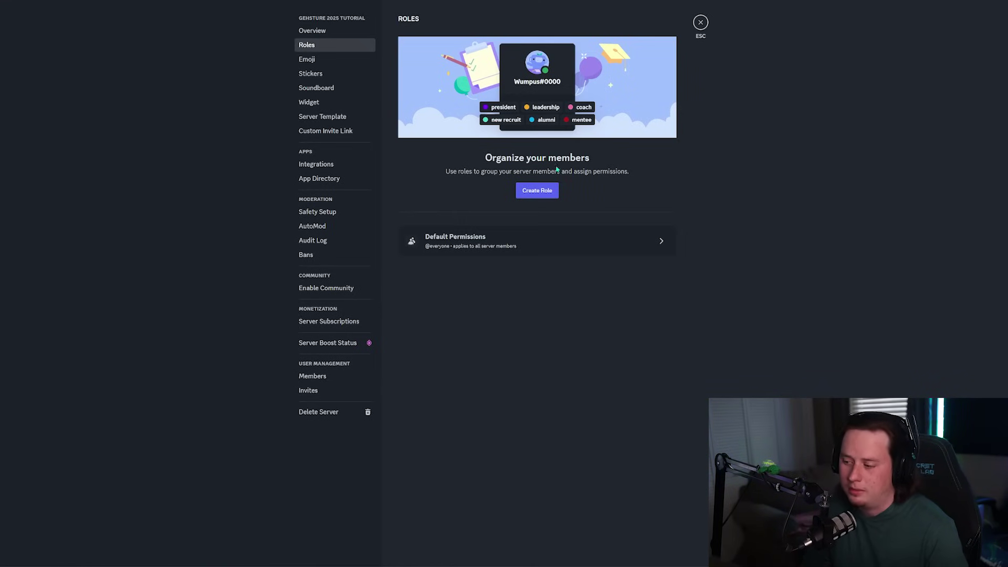
click(536, 192)
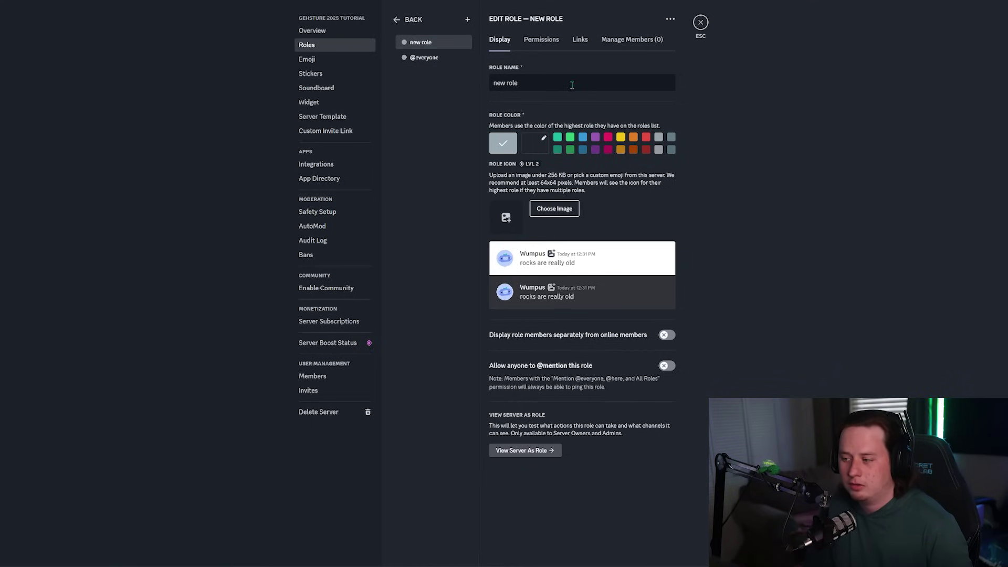
click(764, 128)
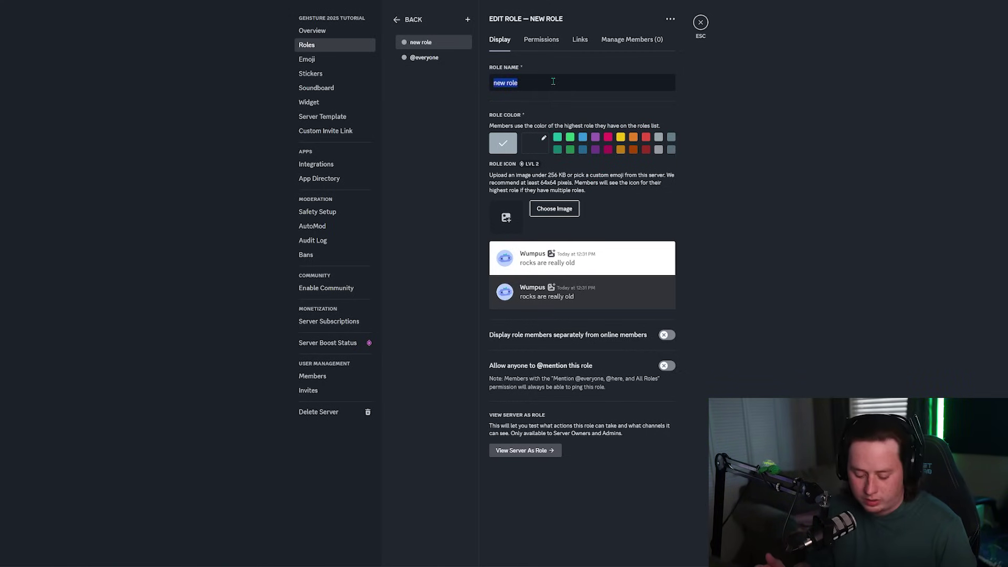
text(Member)
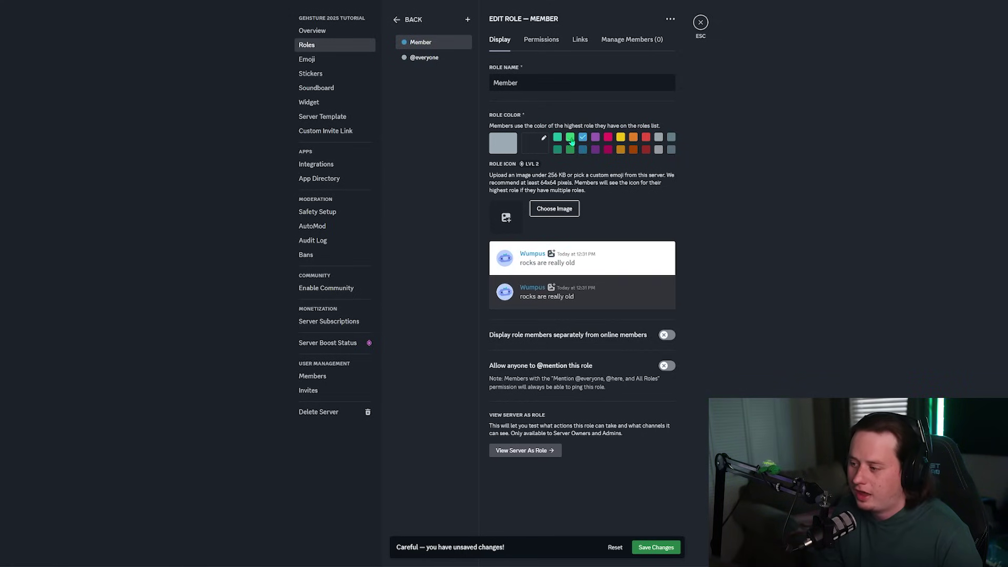
Step: Give the Member role the custom light blue color #50c0df, save the changes and close the server settings
click(536, 153)
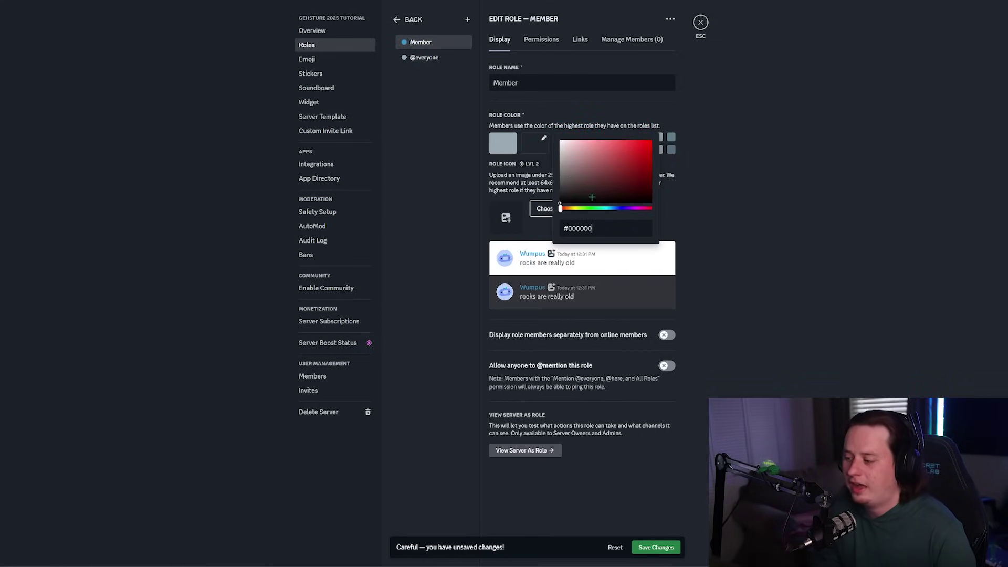
drag(577, 209, 611, 208)
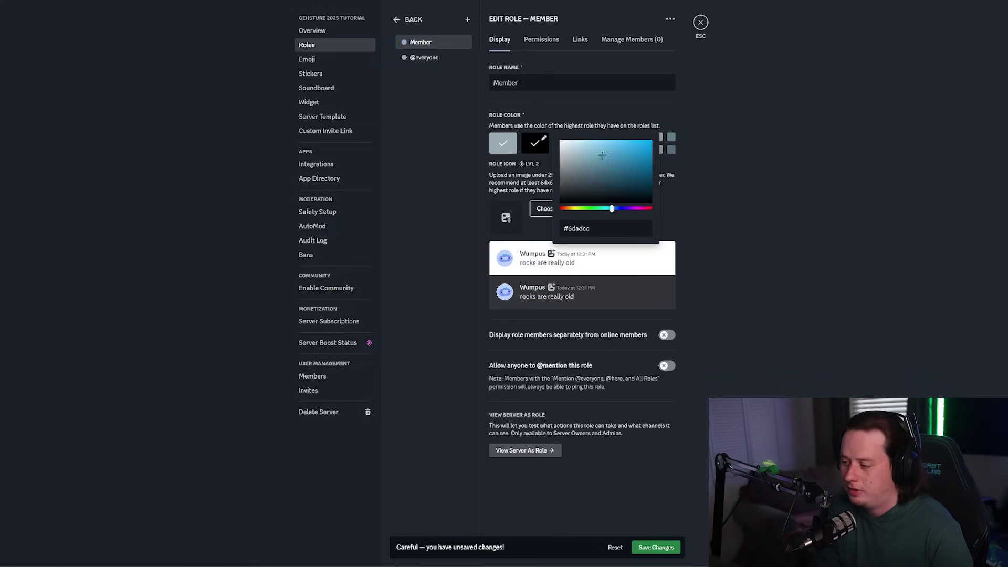
drag(606, 150, 600, 147)
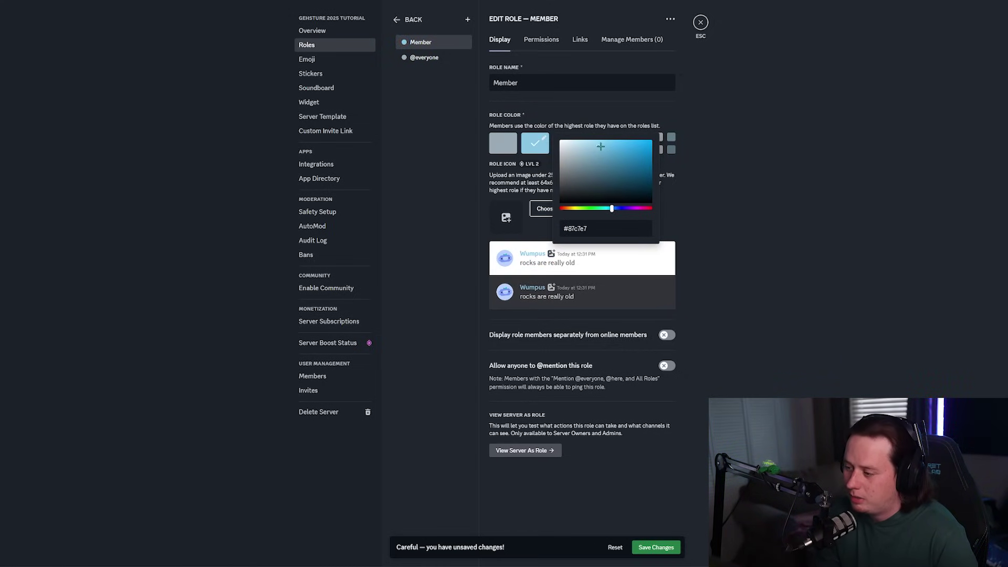
click(607, 152)
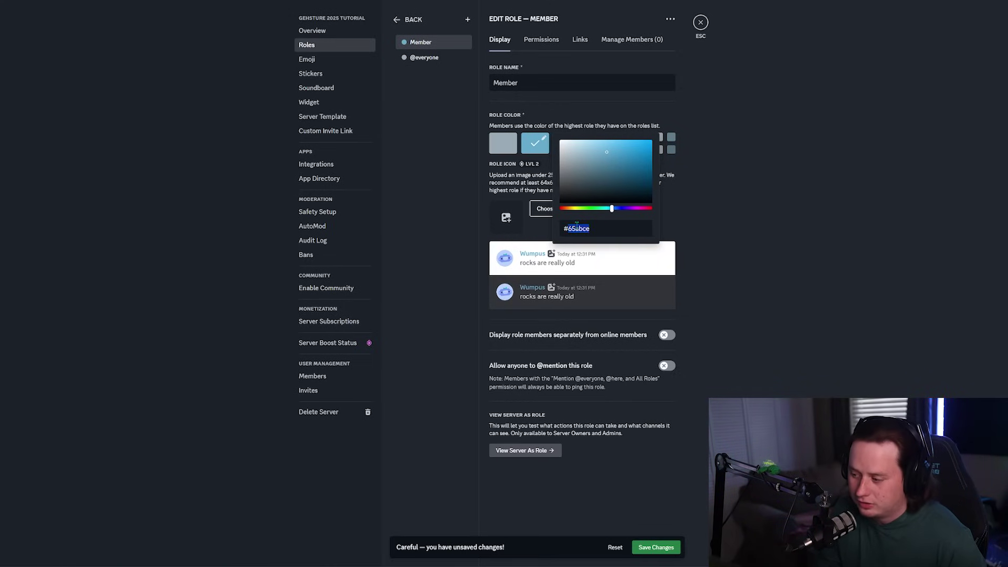
click(616, 151)
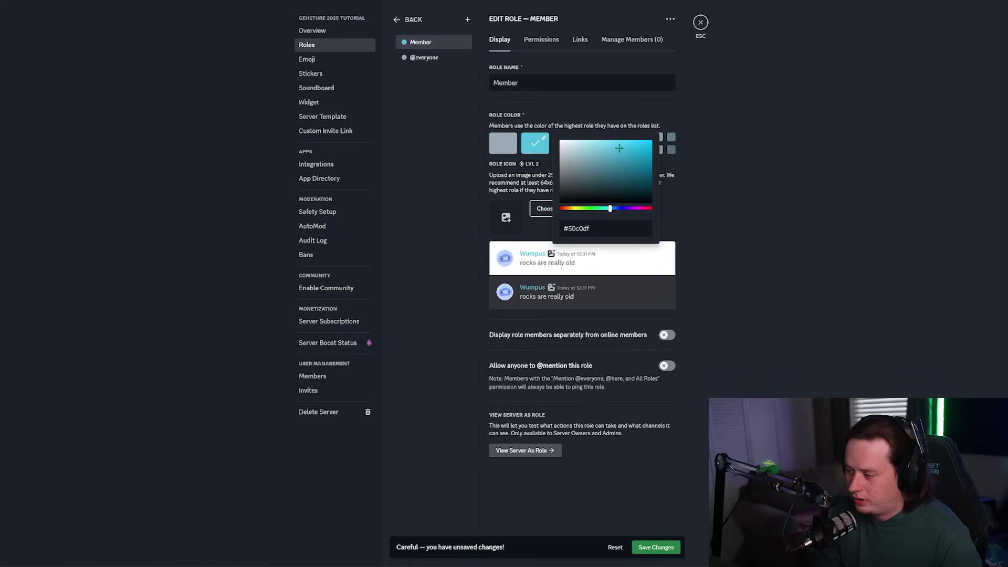
click(706, 189)
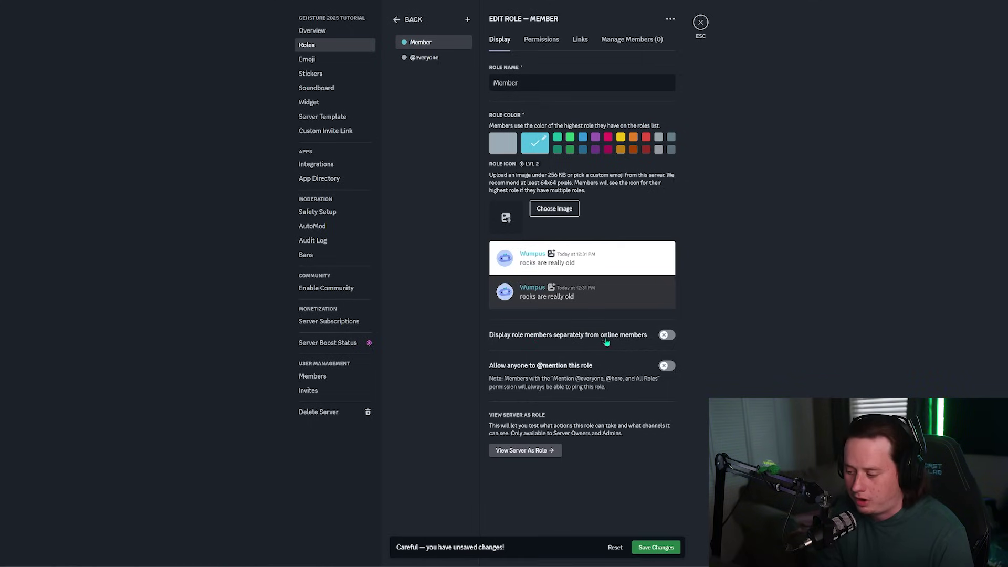
click(655, 547)
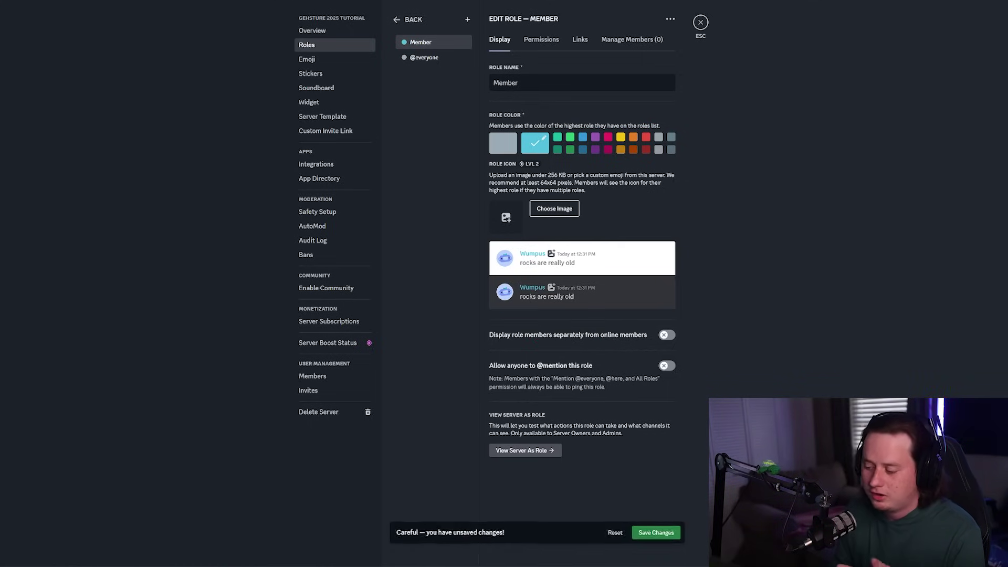
click(702, 23)
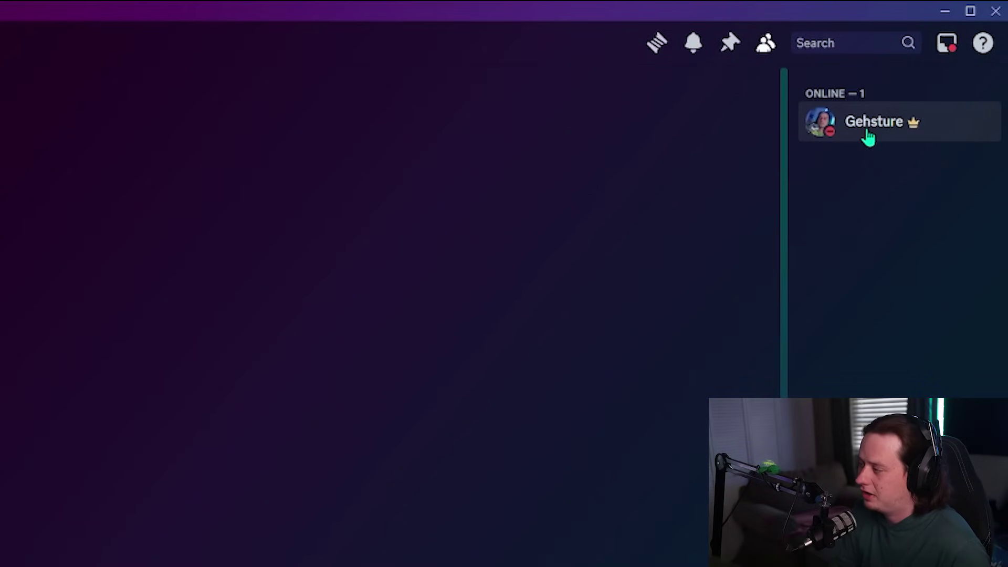
Step: Assign the Member role to the server owner in the member list and check it on their profile card
right_click(869, 138)
mouse_move(700, 360)
click(652, 353)
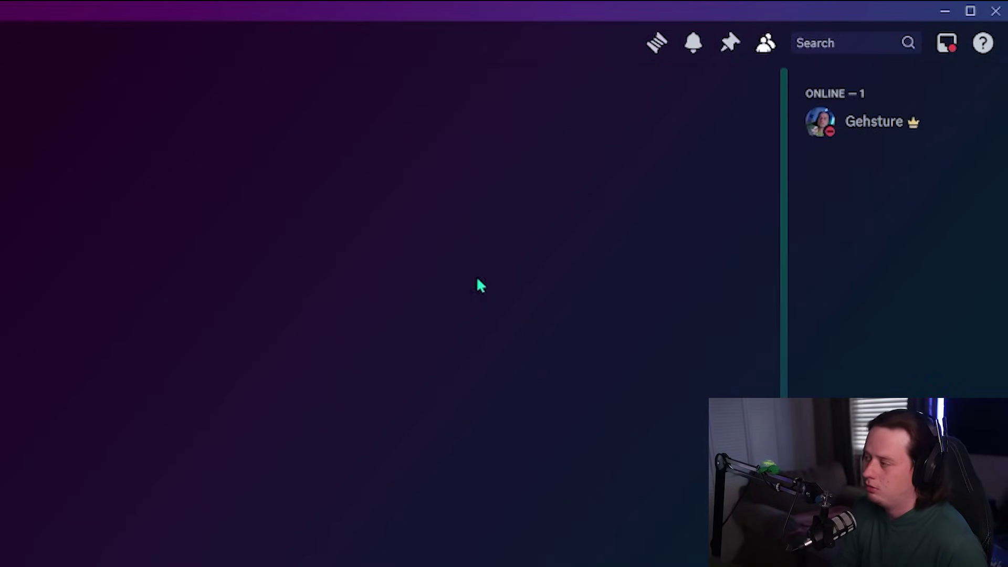
click(874, 138)
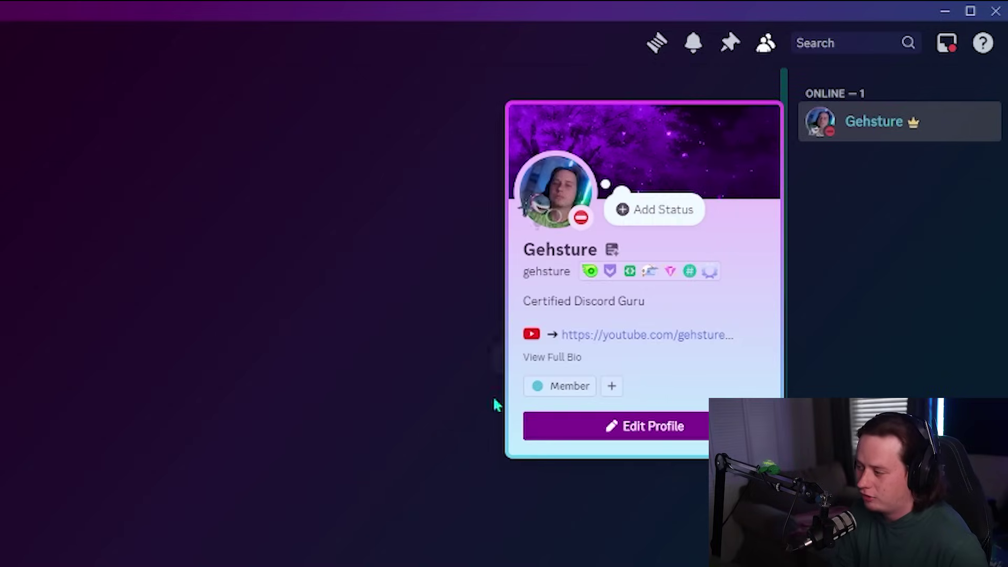
click(493, 405)
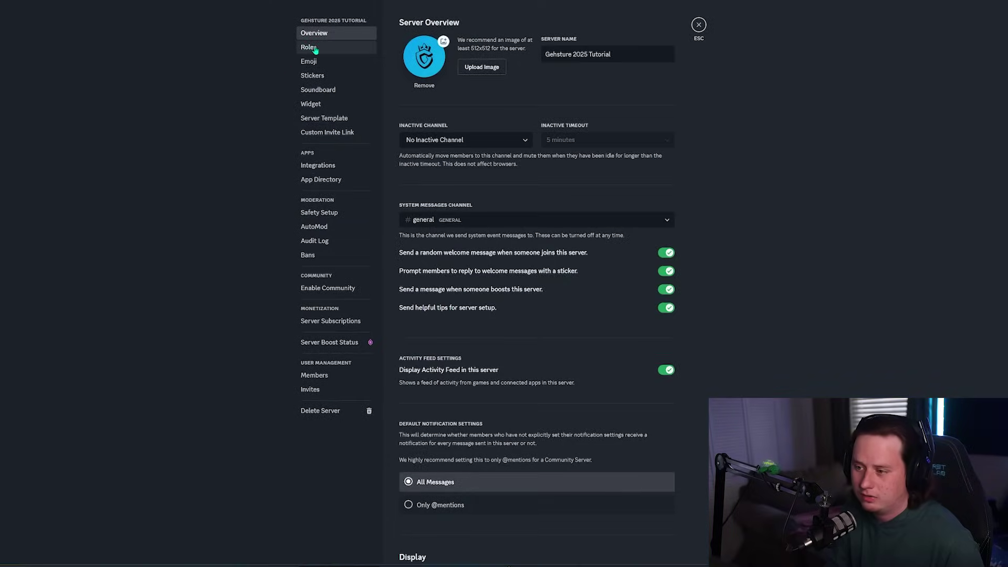
Step: Set the Member role to display its members separately from online members, save the change and close the server settings
click(310, 47)
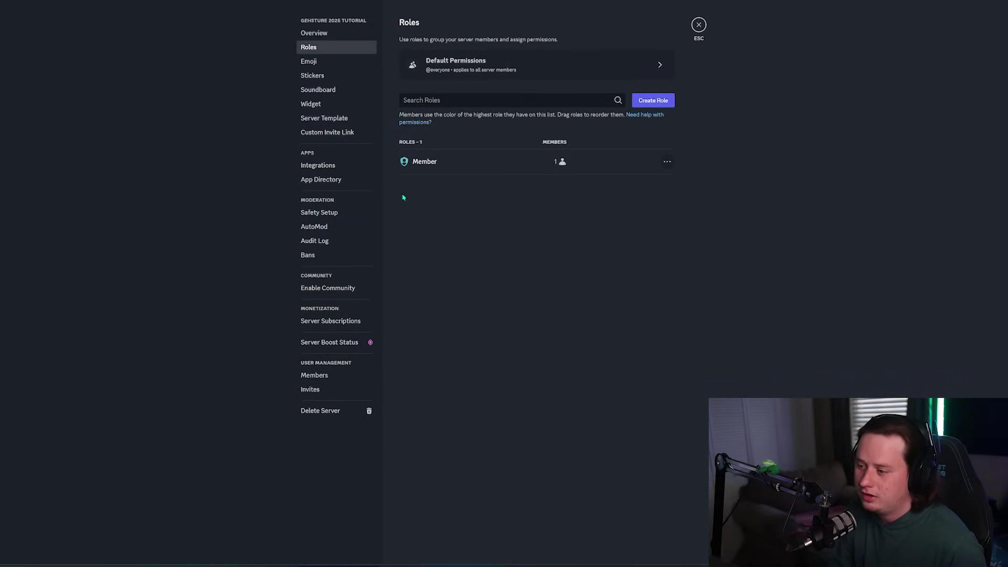
click(460, 160)
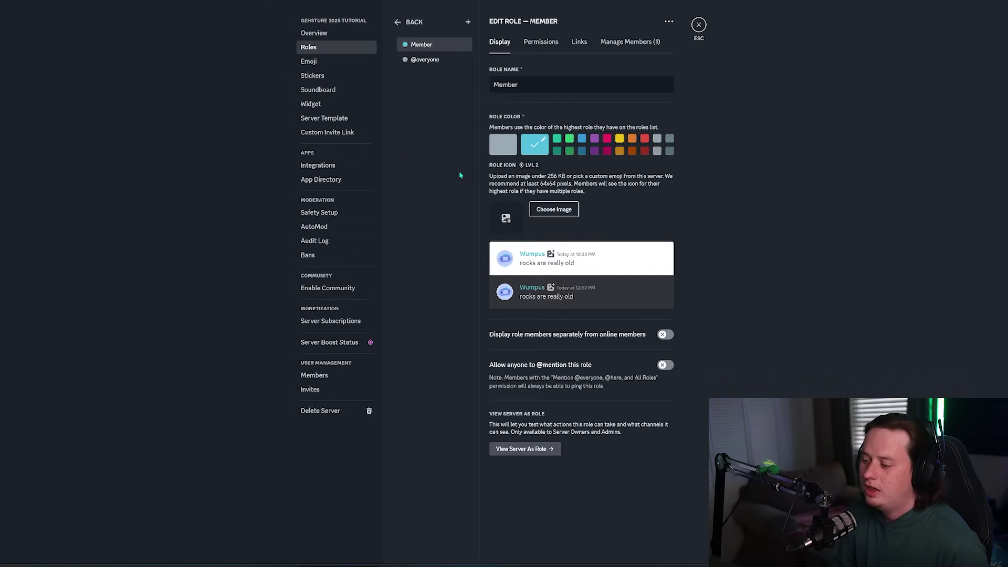
click(607, 340)
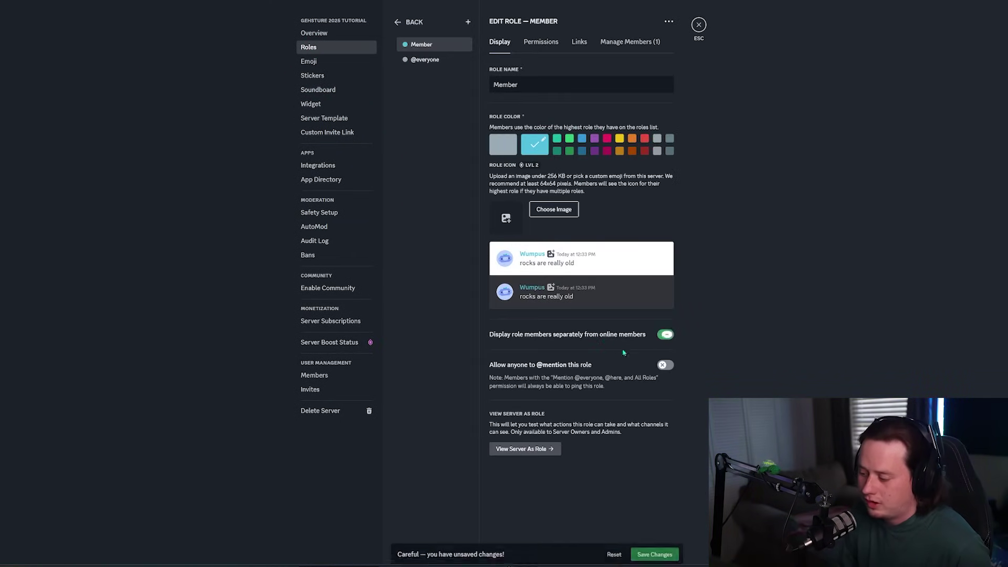
click(699, 25)
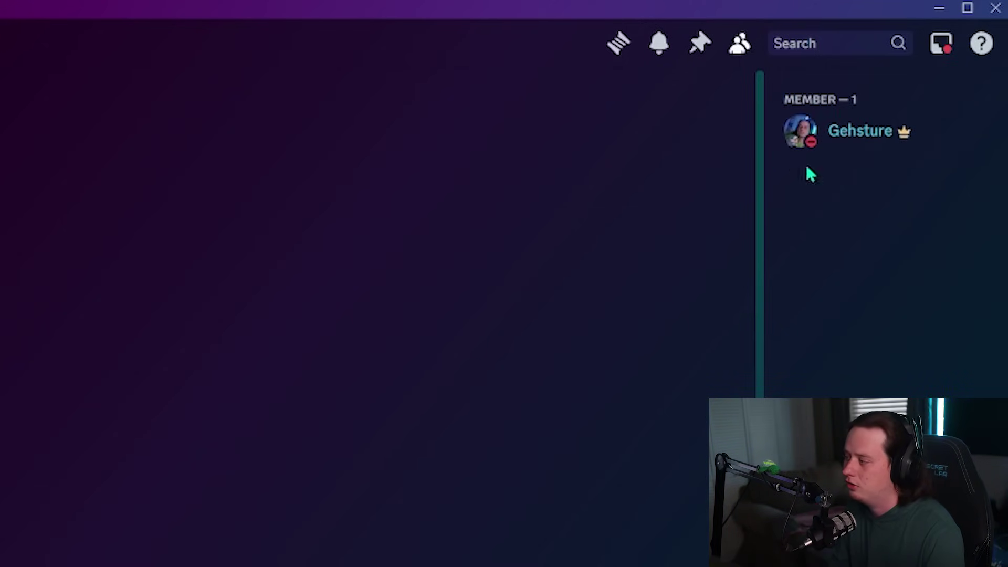
Step: Examine how the member list groups people under their separately displayed roles, including in another, larger server
mouse_move(908, 140)
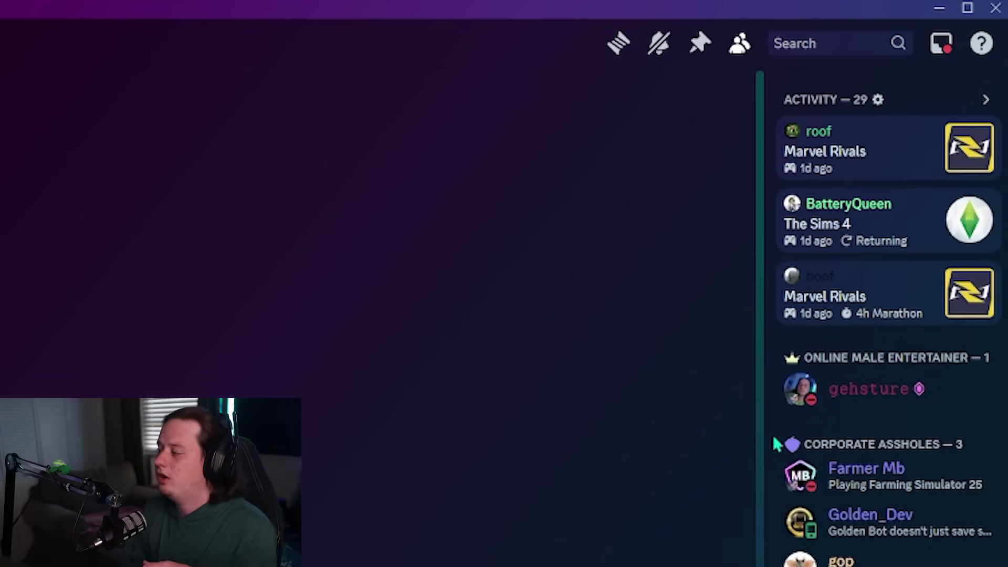
scroll(897, 294, down, 2)
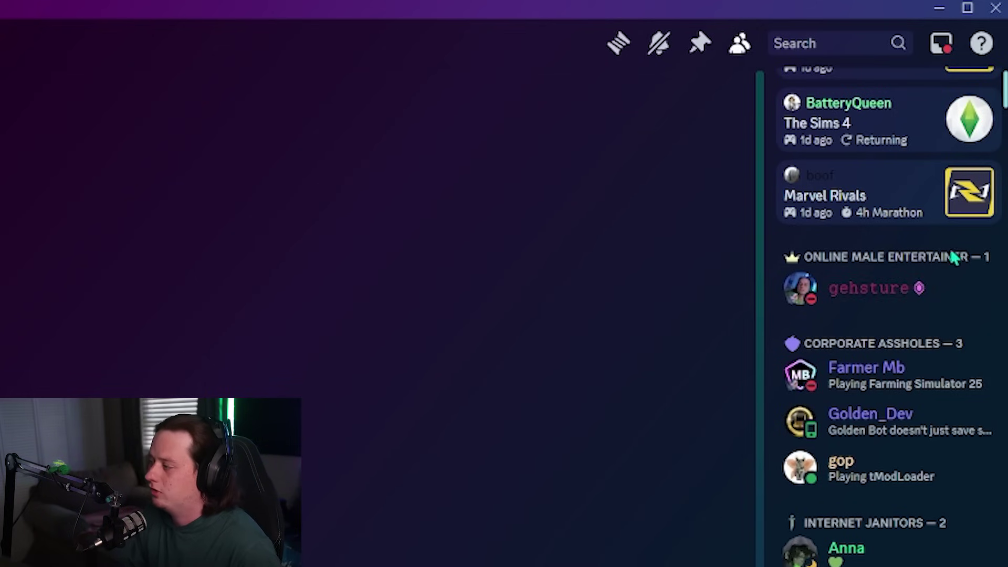
scroll(895, 273, down, 2)
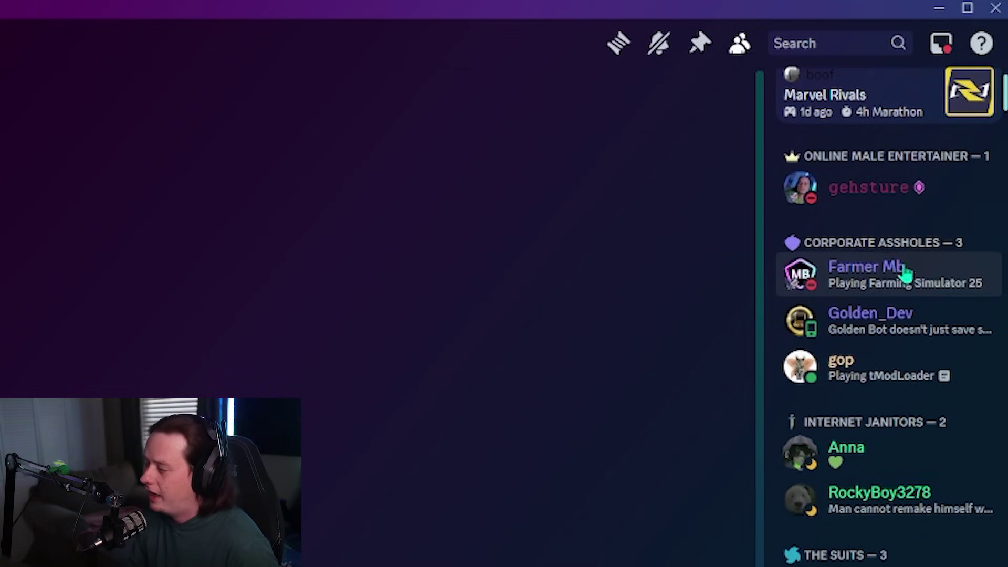
scroll(903, 275, down, 2)
scroll(946, 362, down, 2)
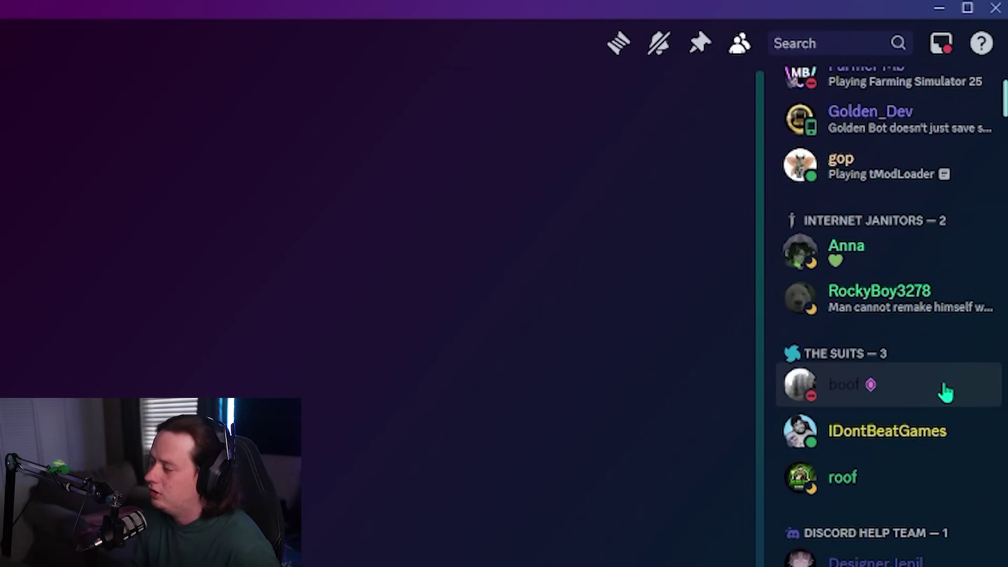
scroll(899, 396, down, 8)
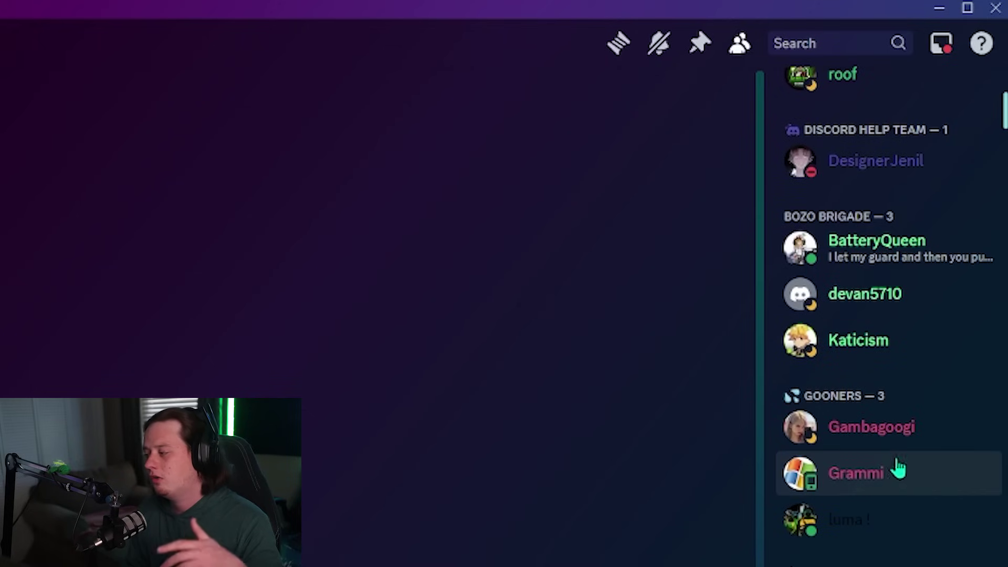
scroll(899, 468, down, 10)
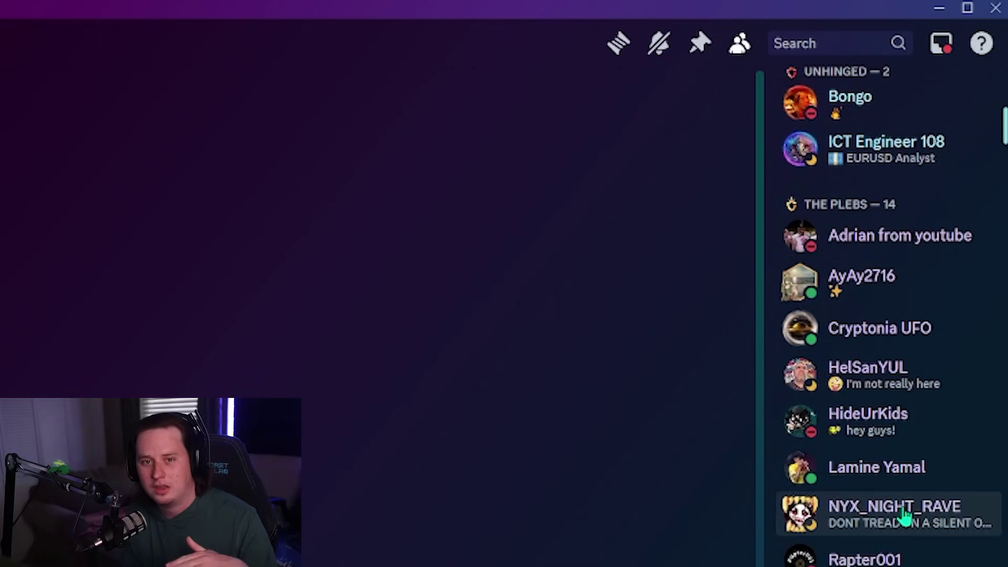
scroll(892, 515, up, 20)
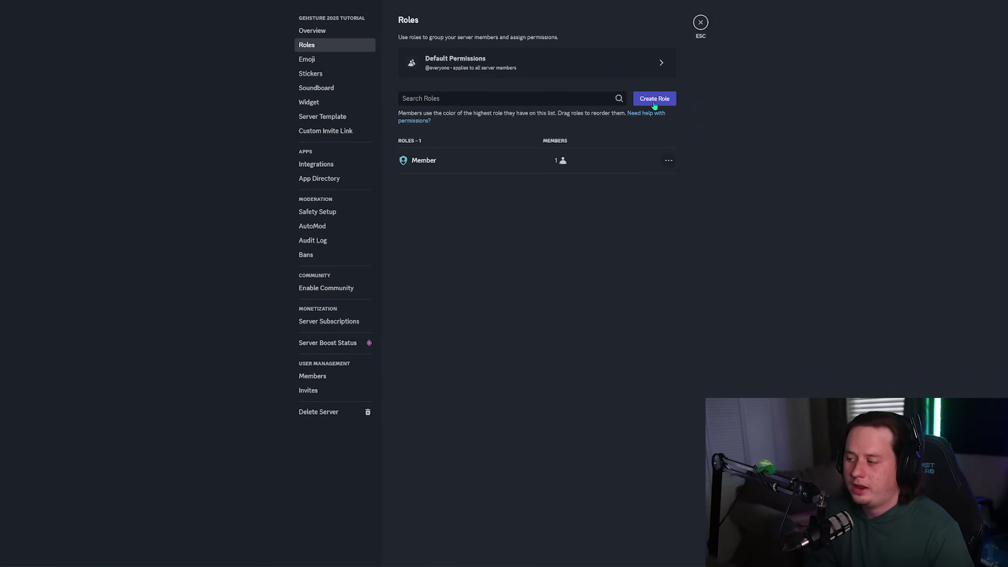
Step: Create a role named "Moderator" with the dark purple preset color and display its members separately from online members
click(654, 99)
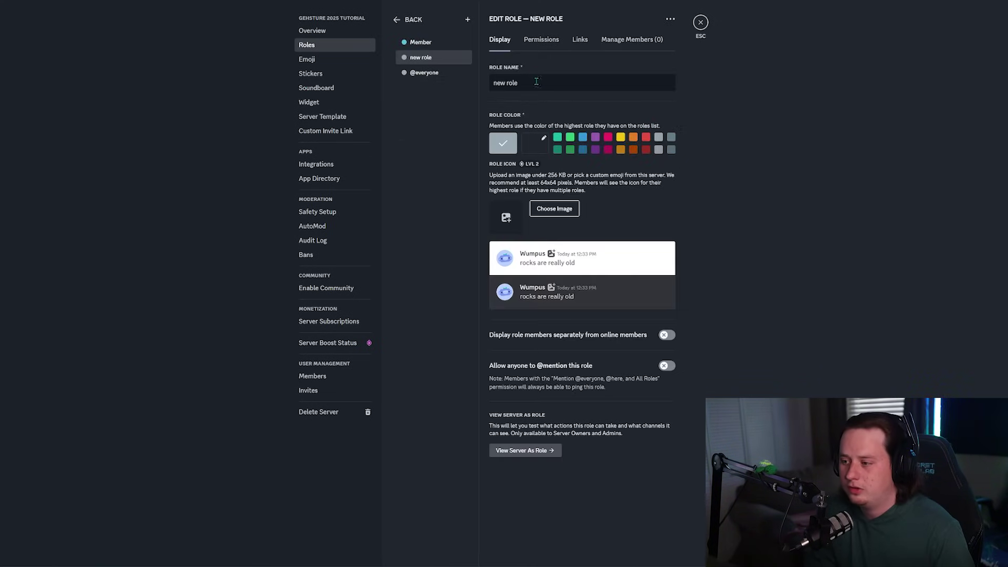
drag(536, 82, 407, 95)
text(MOdera)
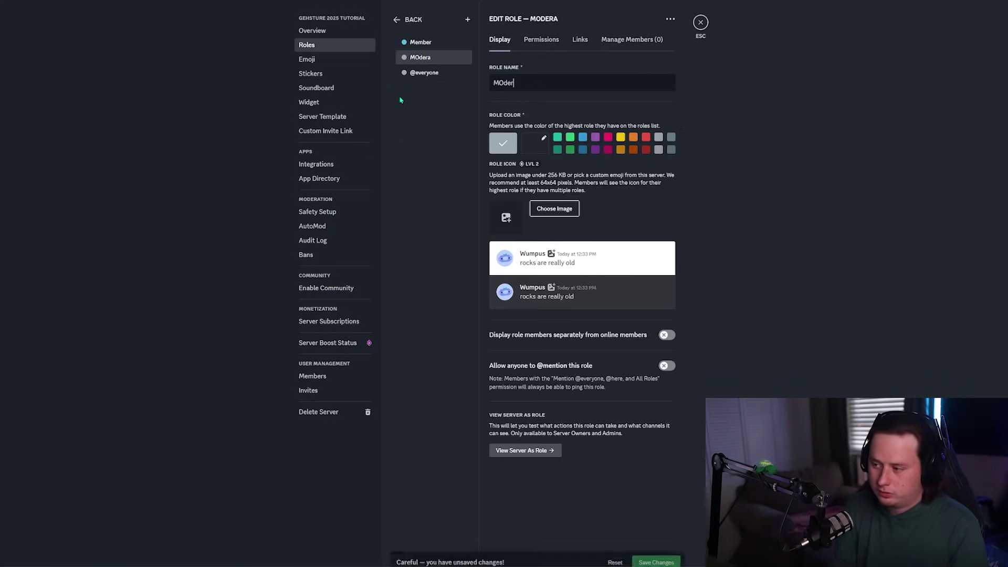
key(BackSpace)
key(BackSpace)
key(BackSpace)
key(BackSpace)
text(odeartor)
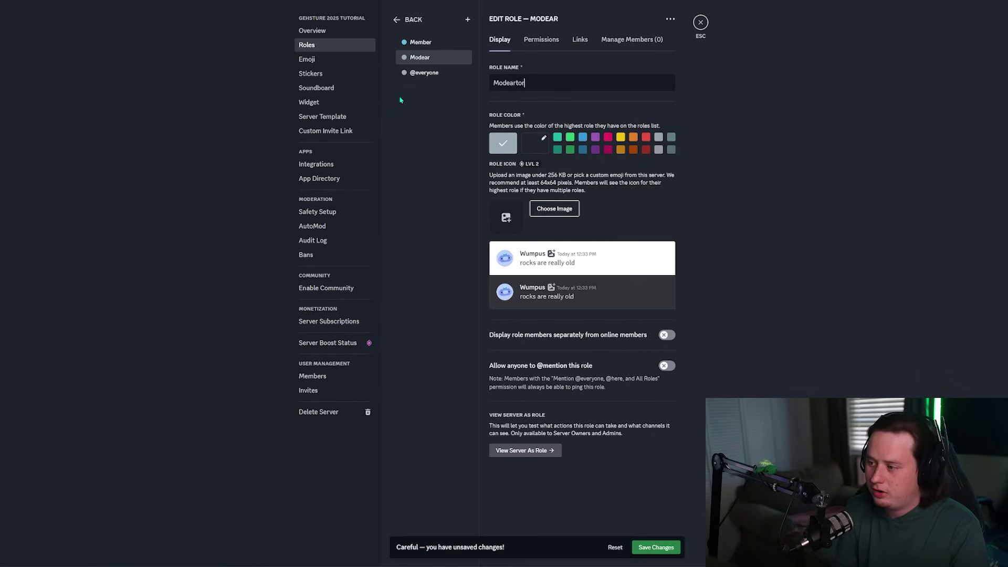
key(BackSpace)
key(BackSpace)
key(BackSpace)
key(BackSpace)
key(BackSpace)
text(rator)
click(595, 150)
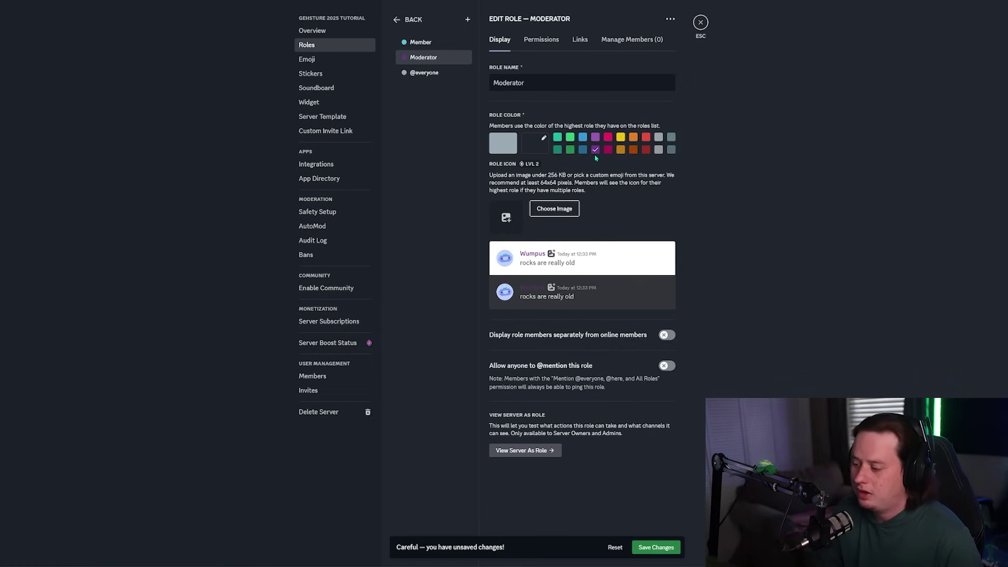
click(634, 337)
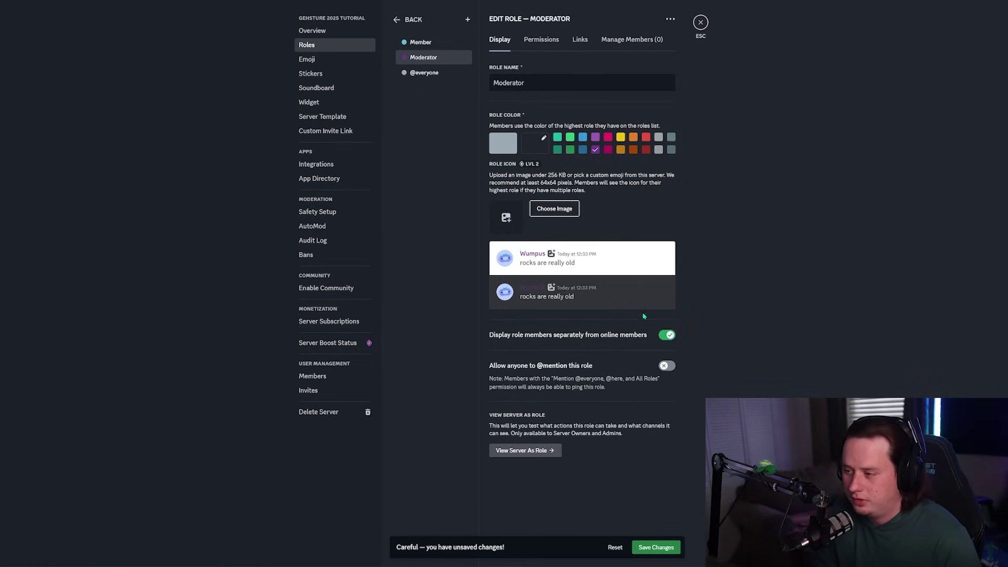
Step: Add two more new roles, name the first one "Bot" and give it the yellow preset color
click(468, 21)
click(469, 21)
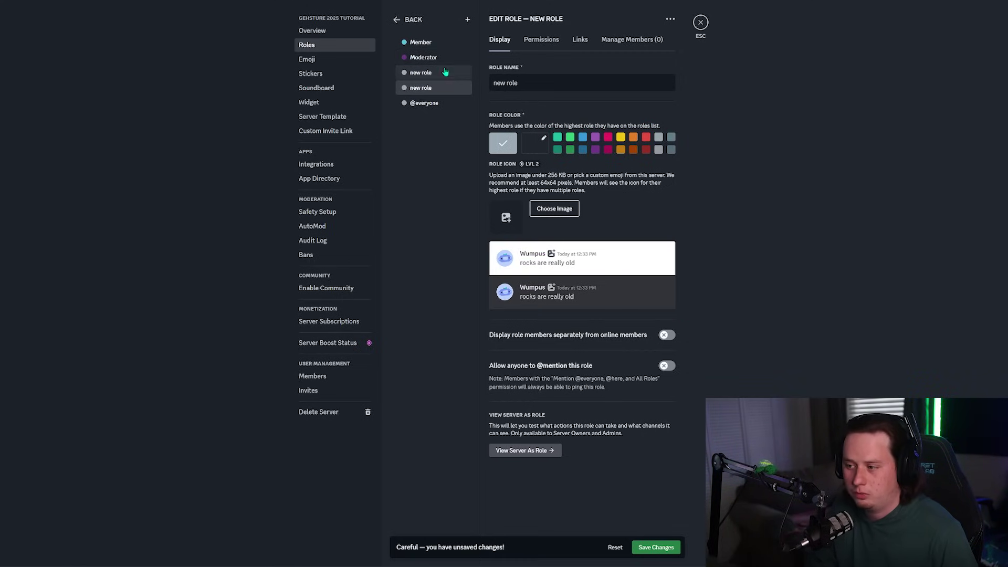
click(445, 72)
text(B)
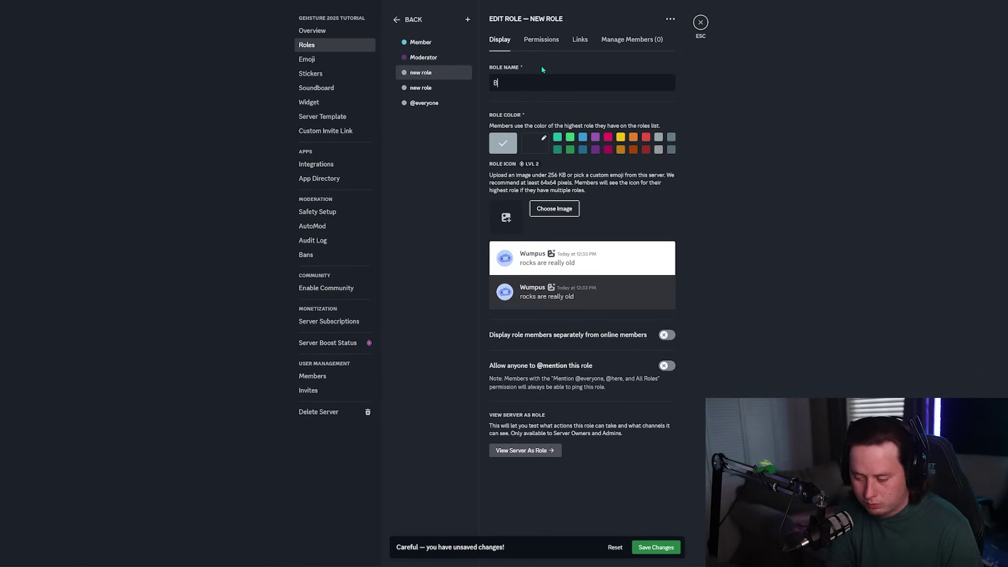
text(ot)
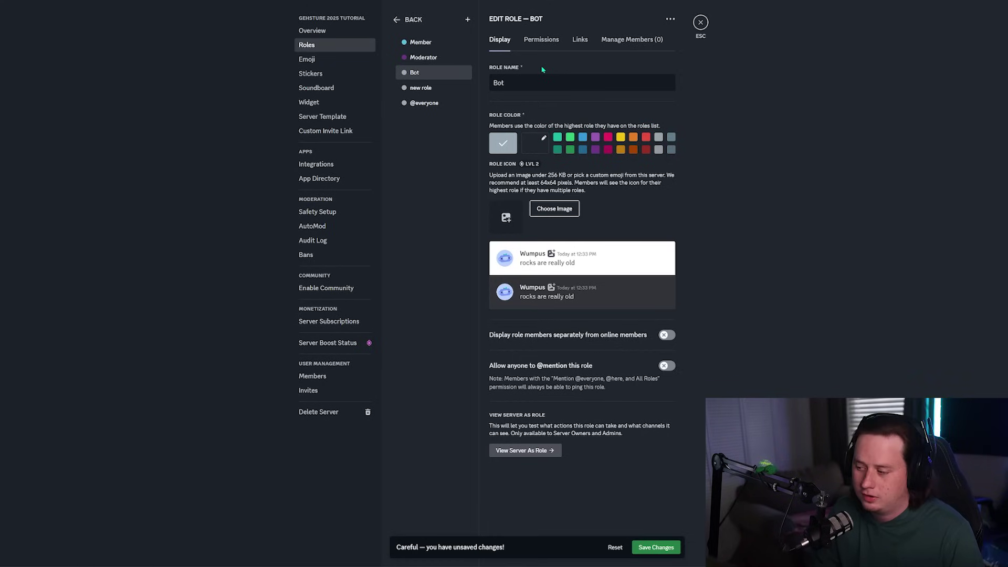
click(622, 141)
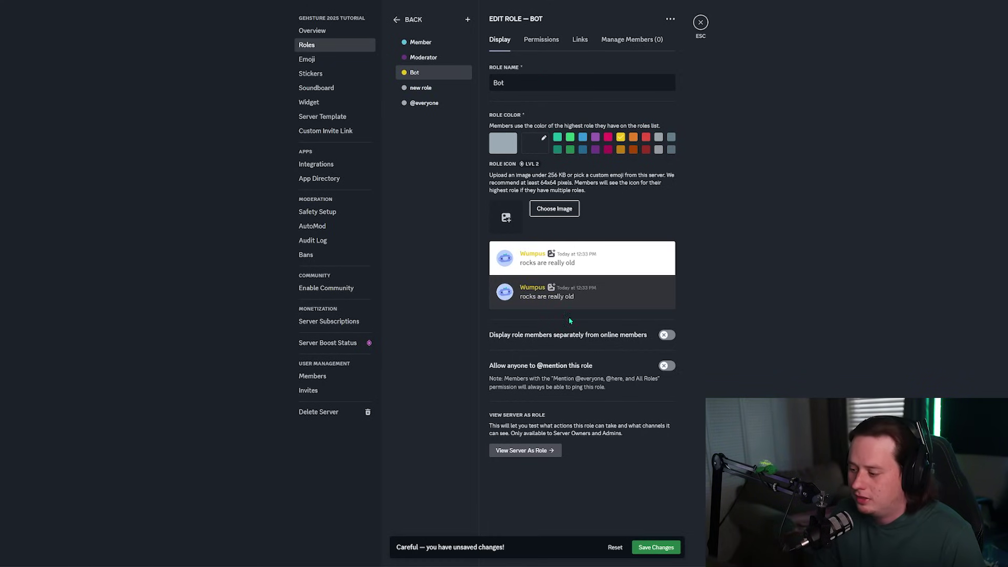
Step: Name the remaining new role "Admin" and give it the dark green preset color
click(436, 88)
text(A)
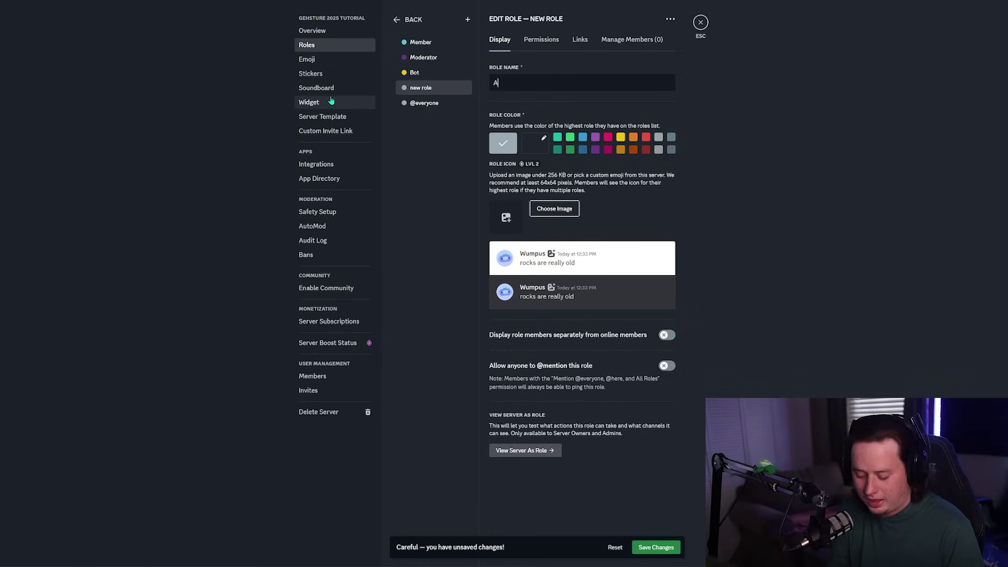
text(dmin)
Step: Create a role named "Owner" with the bright pink preset color and display its members separately from online members
click(467, 20)
drag(518, 82, 489, 82)
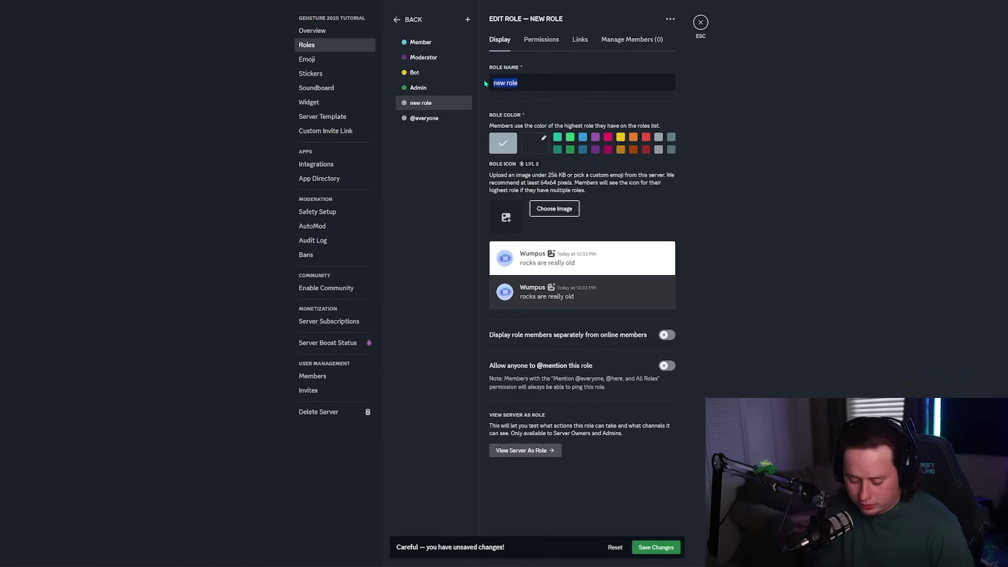
text(Owner)
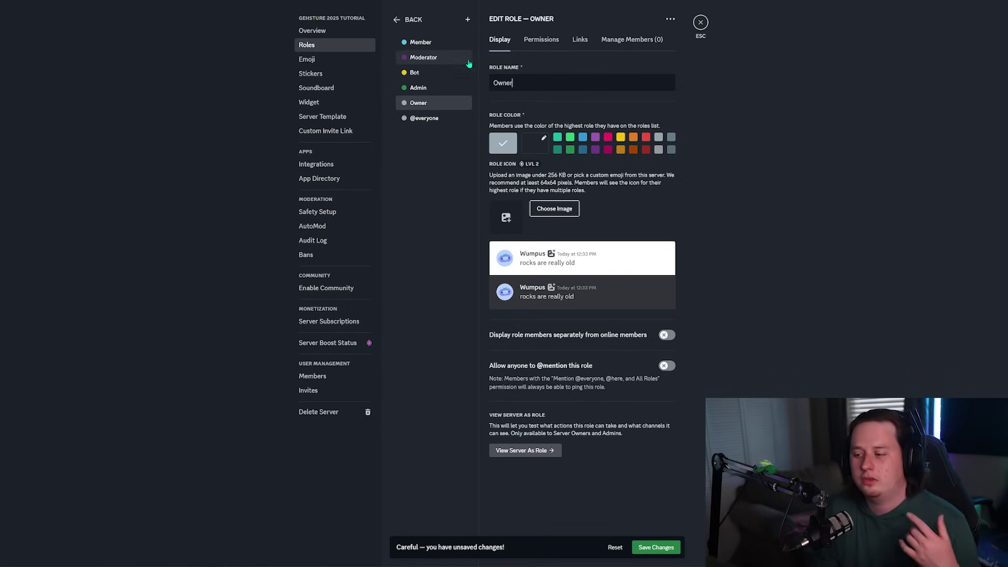
click(558, 137)
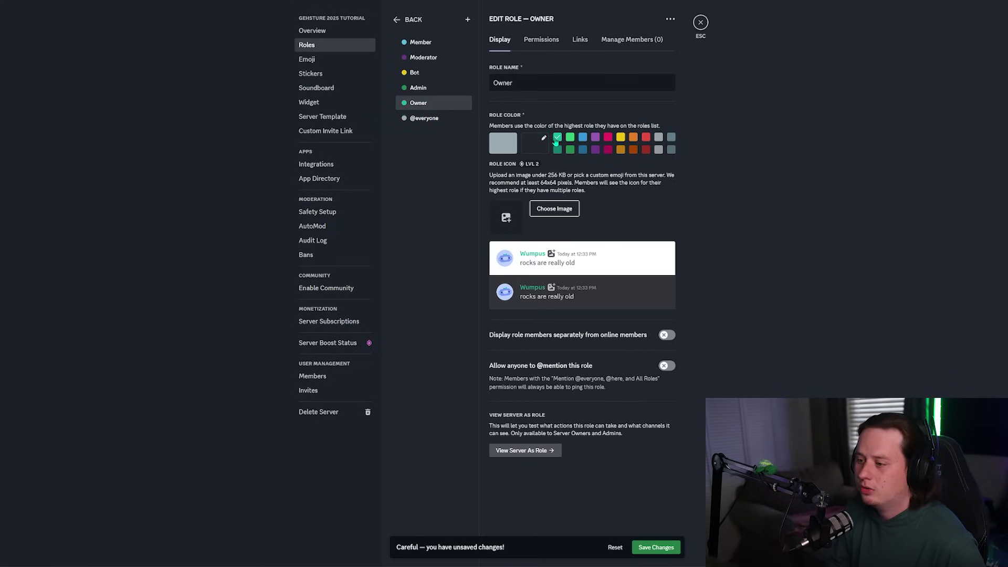
click(607, 137)
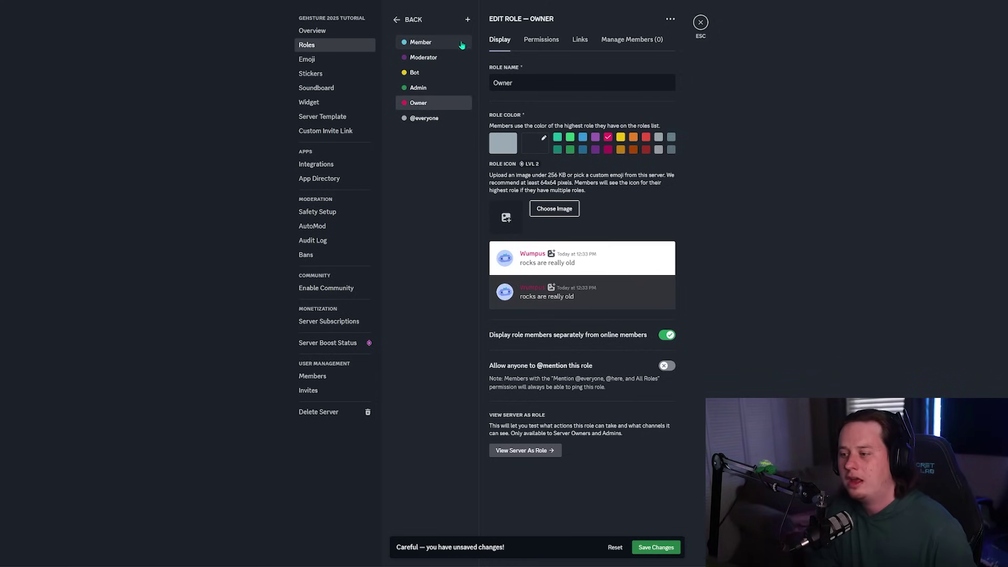
Step: Reorder the roles as Owner, Admin, Moderator, Bot and Member from highest to lowest, and save the changes
mouse_move(416, 49)
mouse_down()
mouse_move(424, 105)
mouse_move(441, 41)
mouse_move(423, 38)
mouse_up()
drag(428, 91, 442, 59)
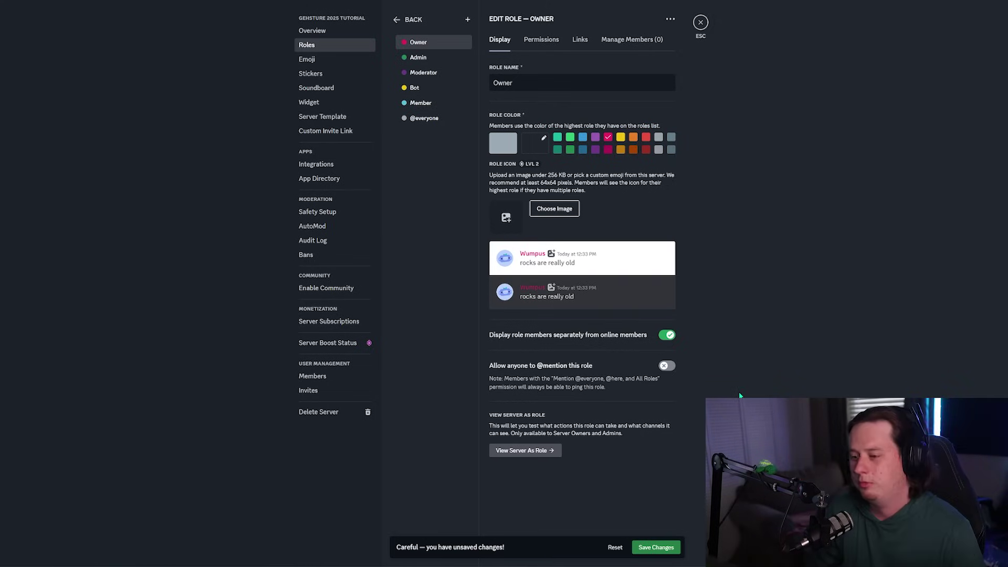
click(663, 549)
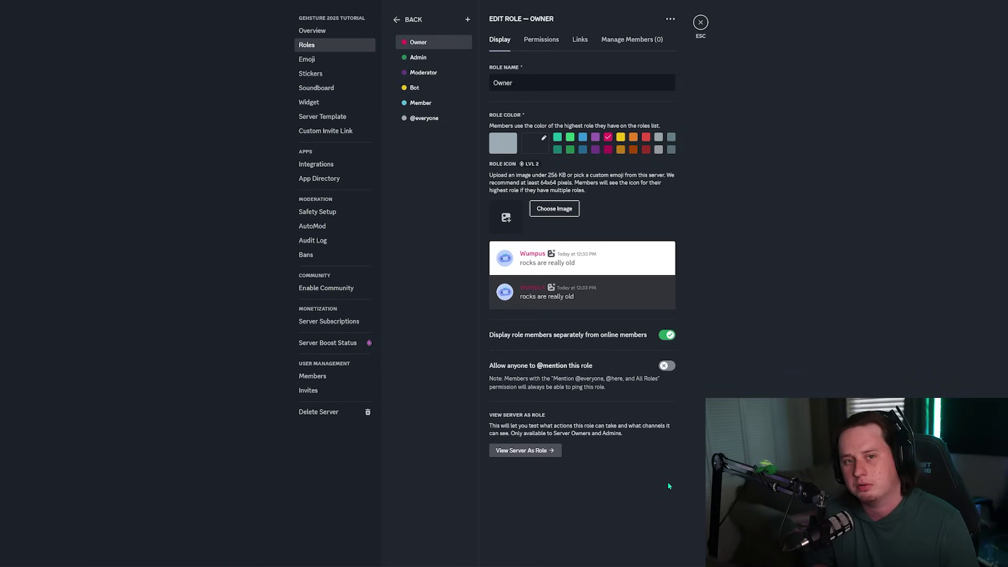
click(452, 105)
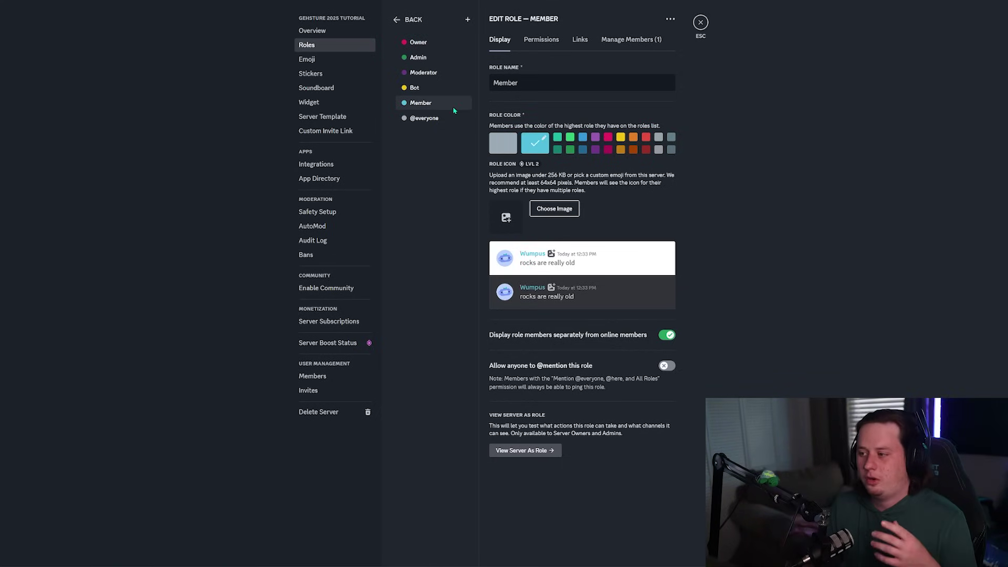
click(552, 47)
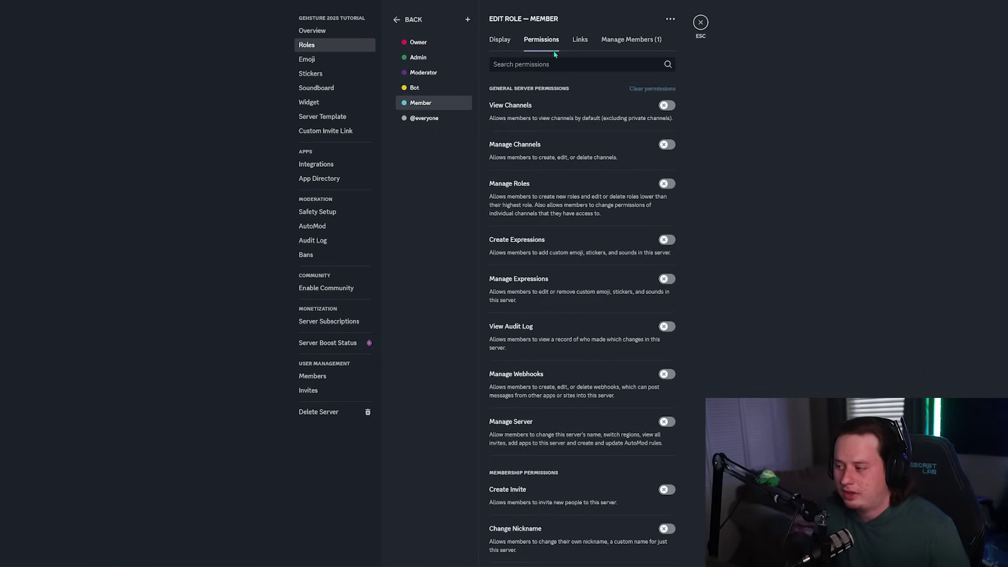
click(510, 46)
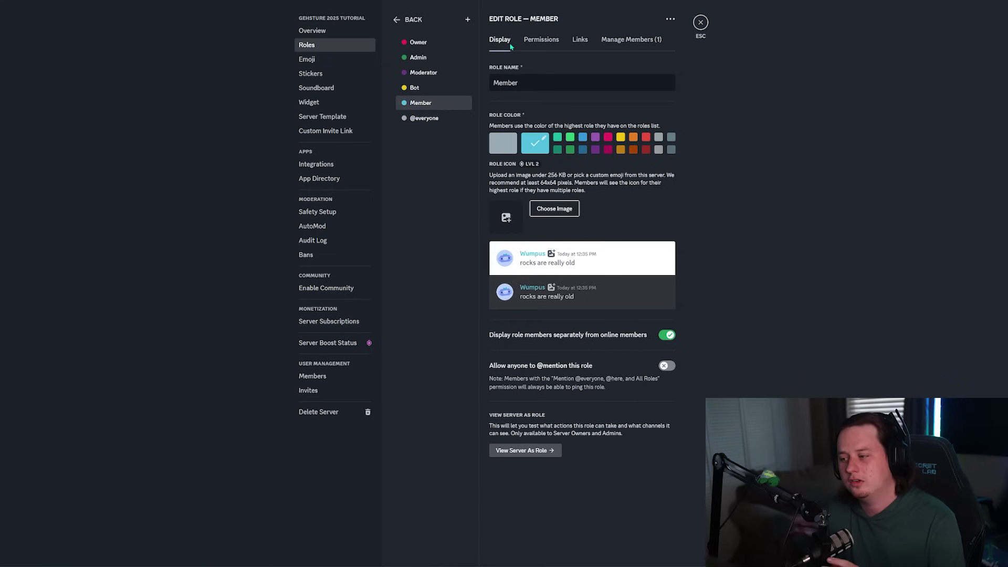
click(441, 123)
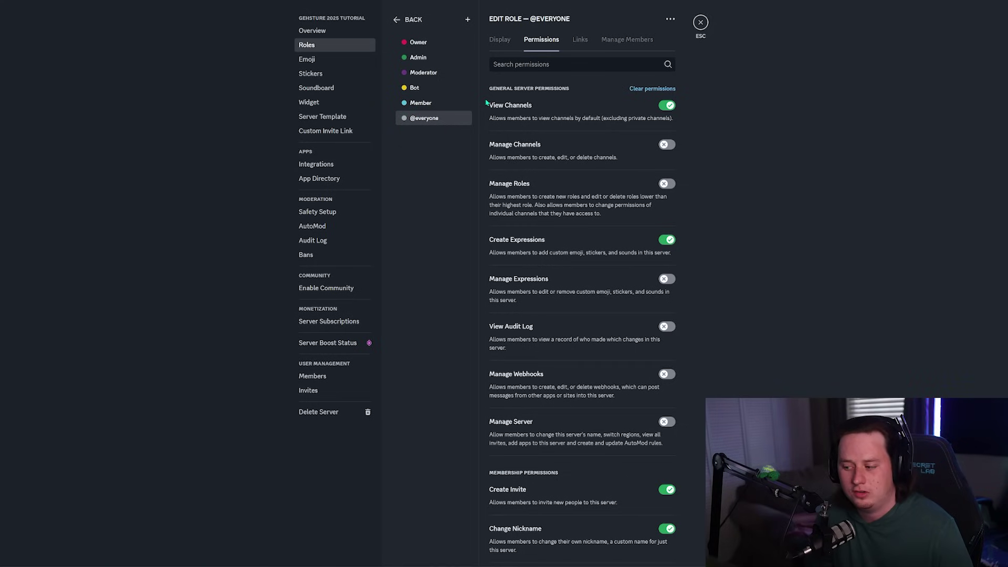
click(423, 104)
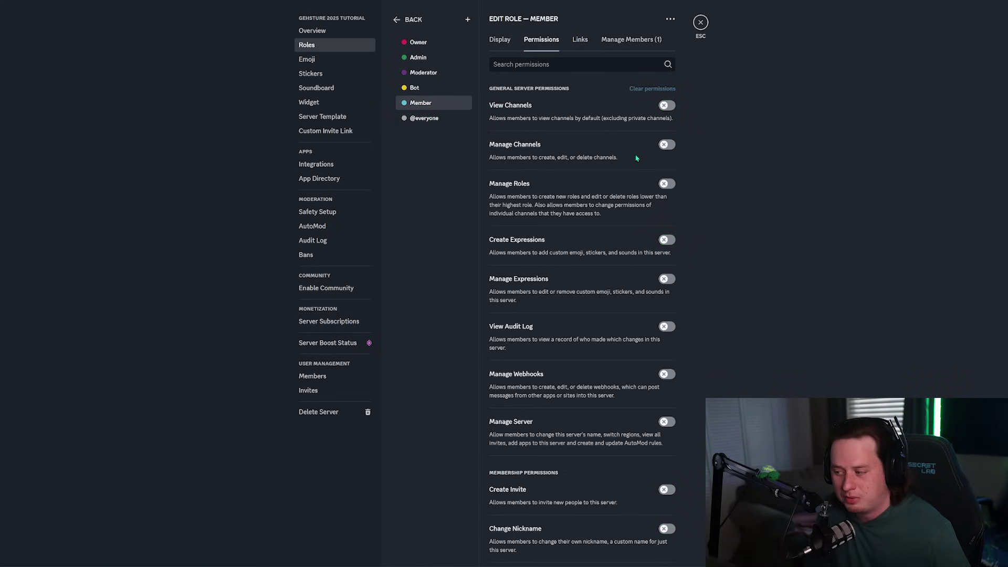
scroll(636, 158, down, 10)
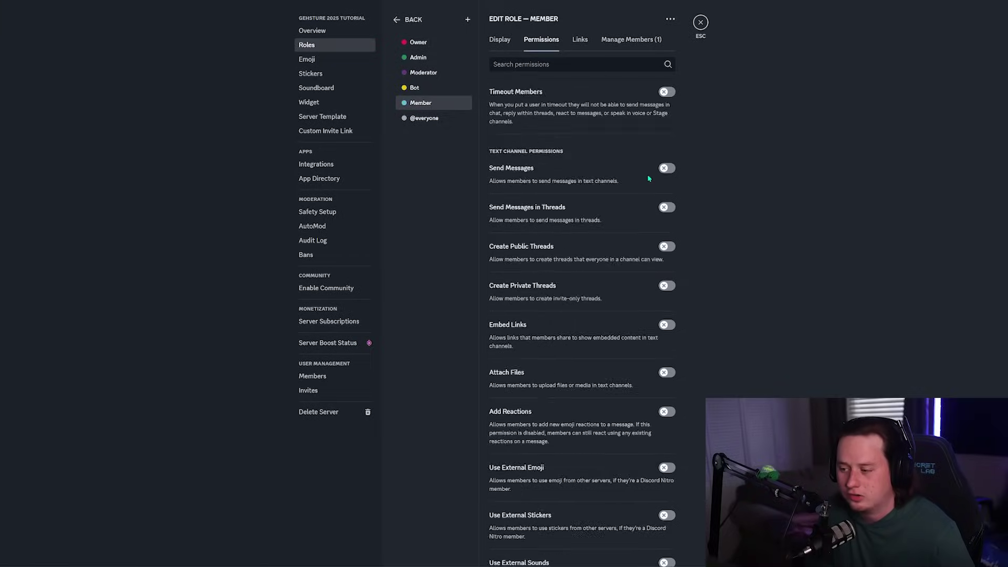
scroll(650, 179, up, 10)
click(424, 118)
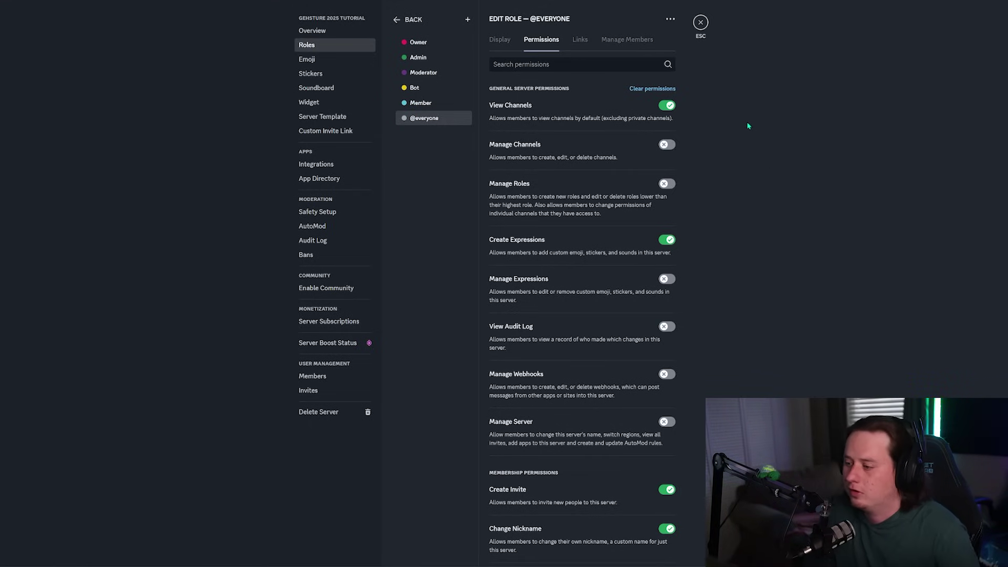
click(535, 244)
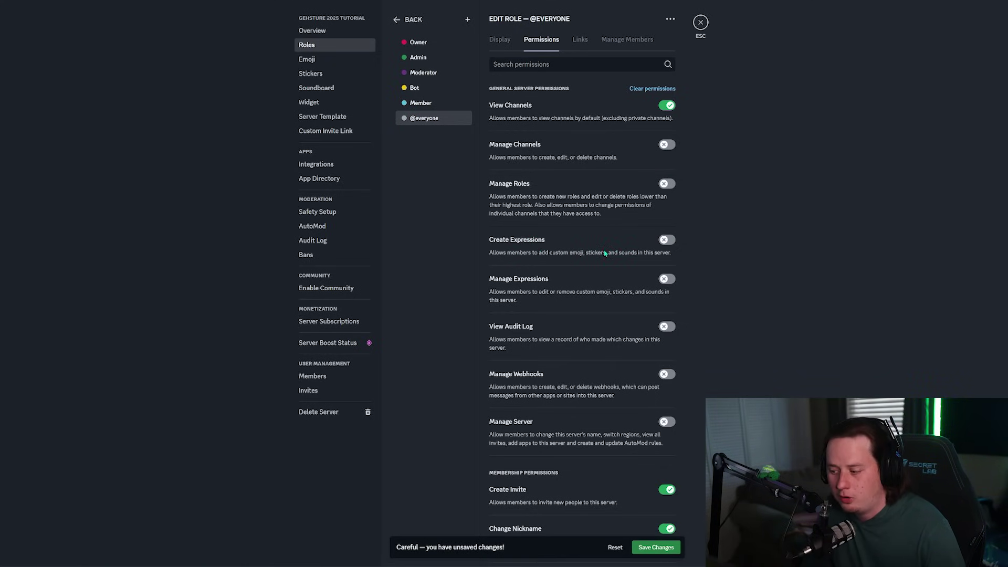
scroll(635, 255, down, 4)
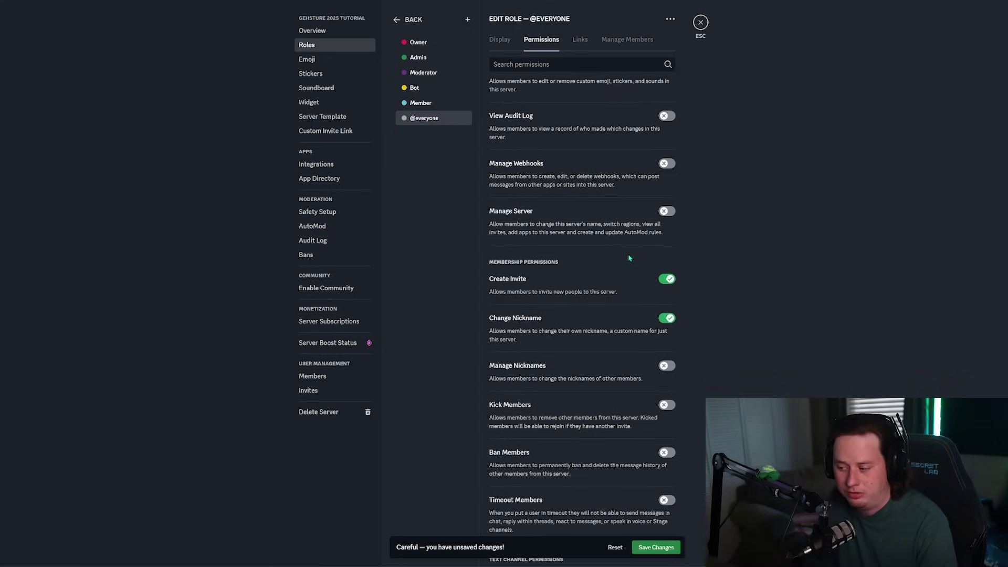
scroll(630, 257, down, 2)
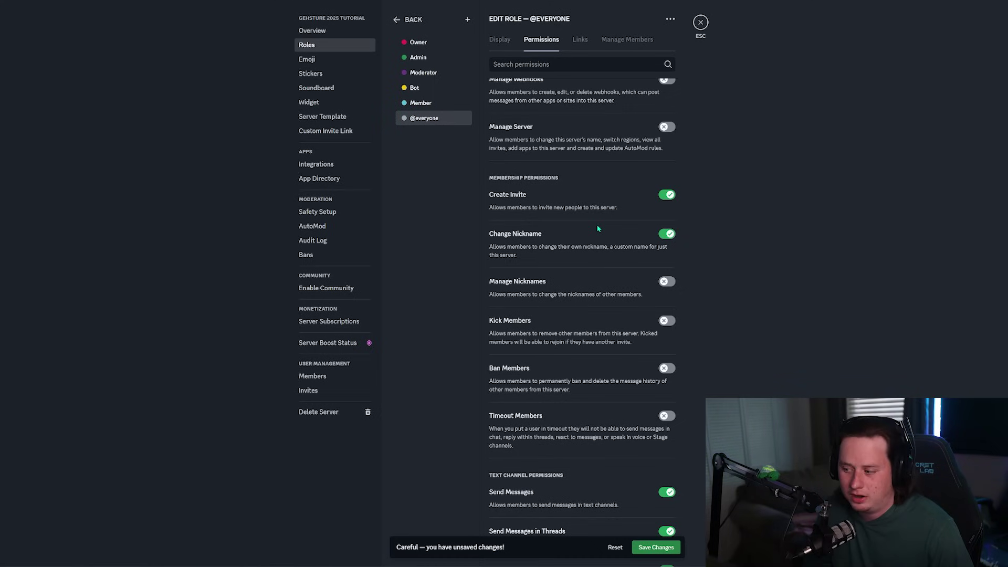
click(669, 235)
click(669, 234)
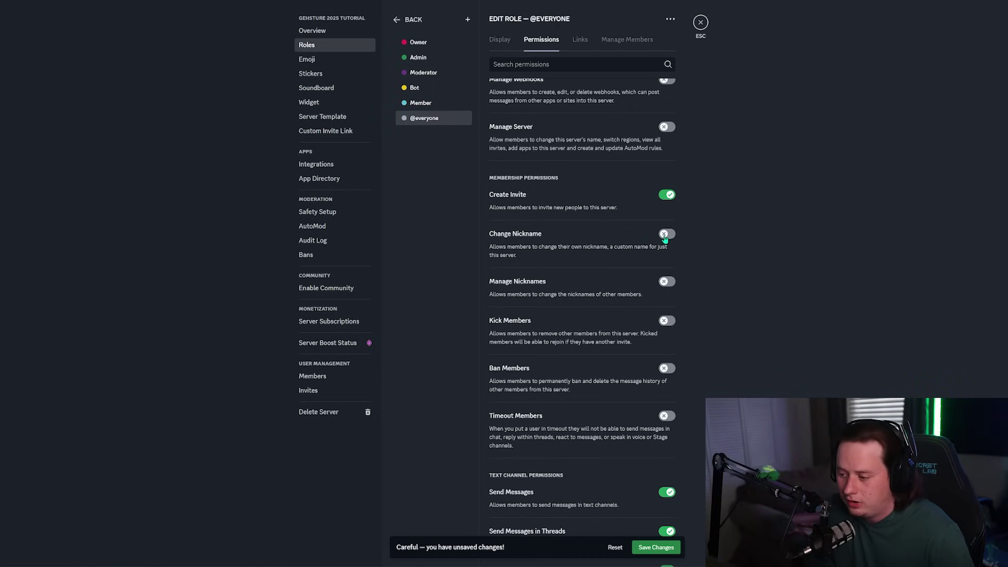
scroll(668, 244, down, 5)
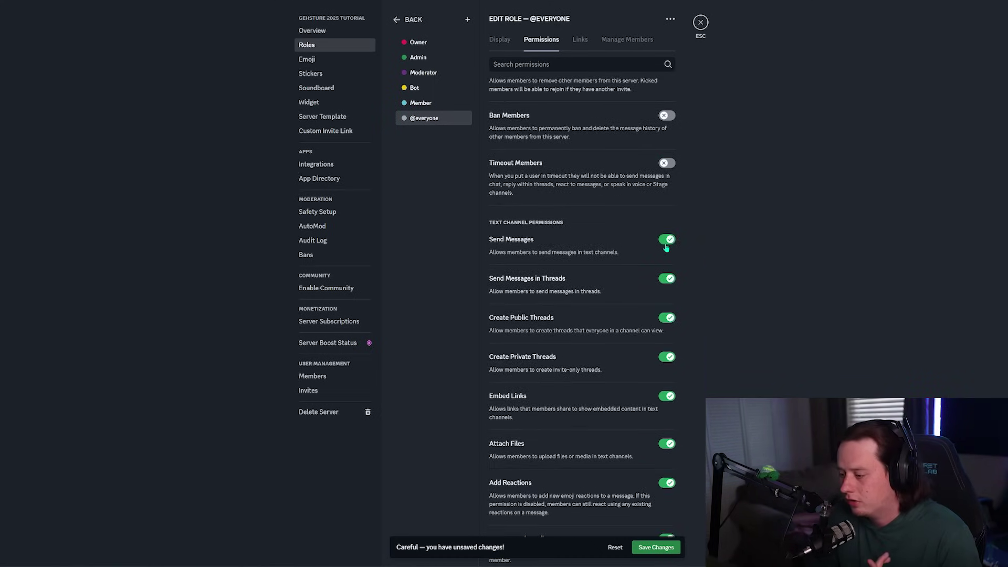
scroll(543, 286, down, 1)
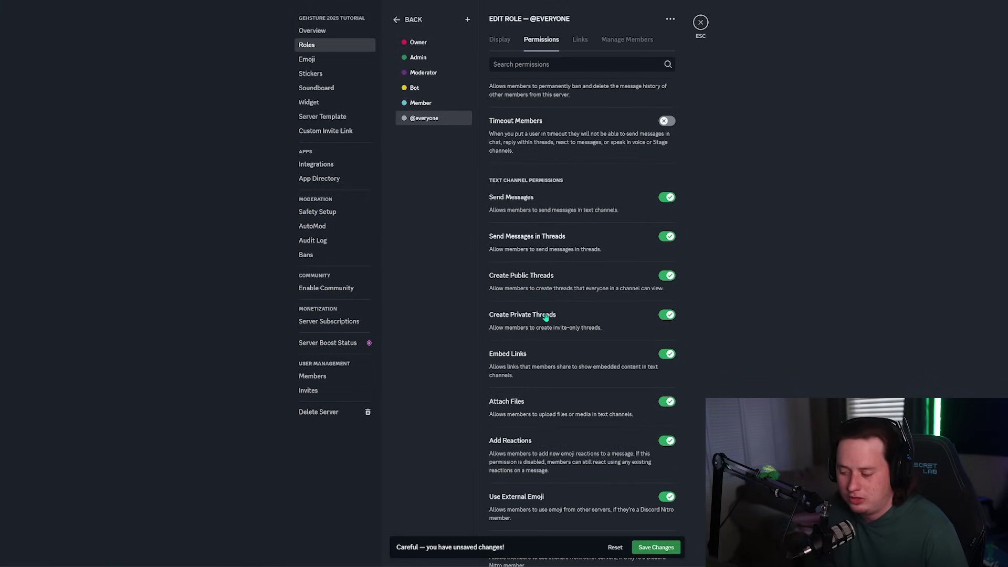
click(665, 314)
click(666, 276)
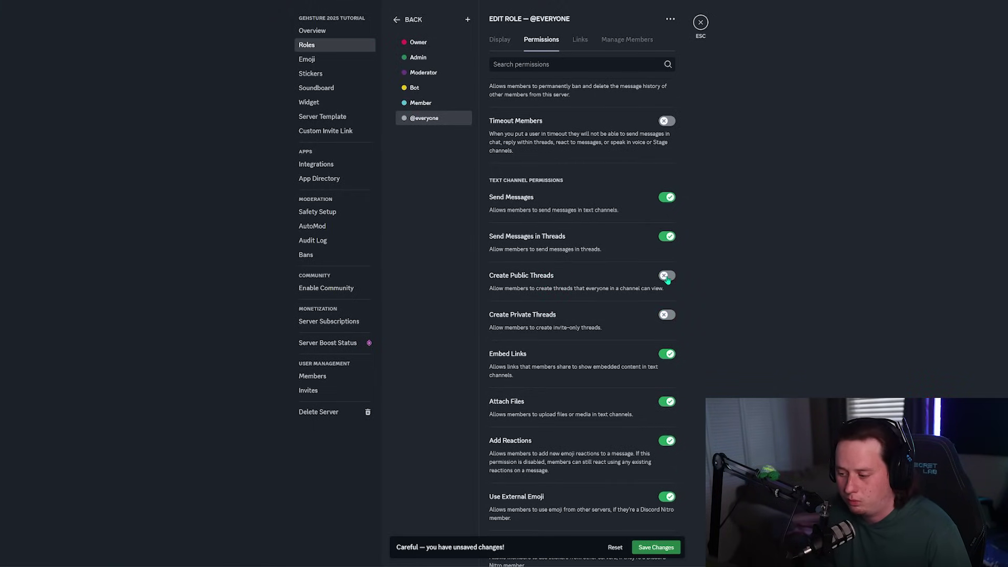
scroll(664, 262, down, 5)
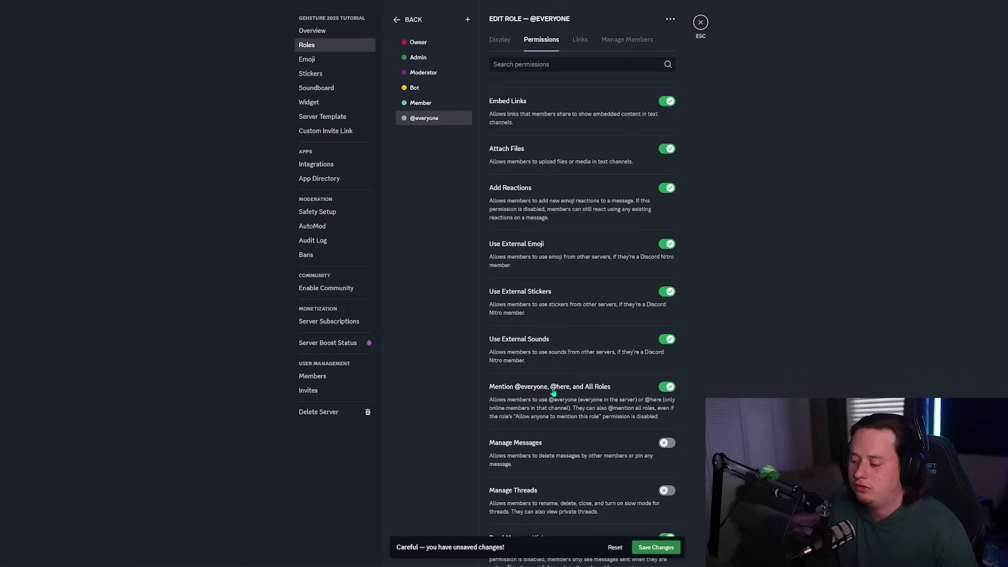
click(663, 388)
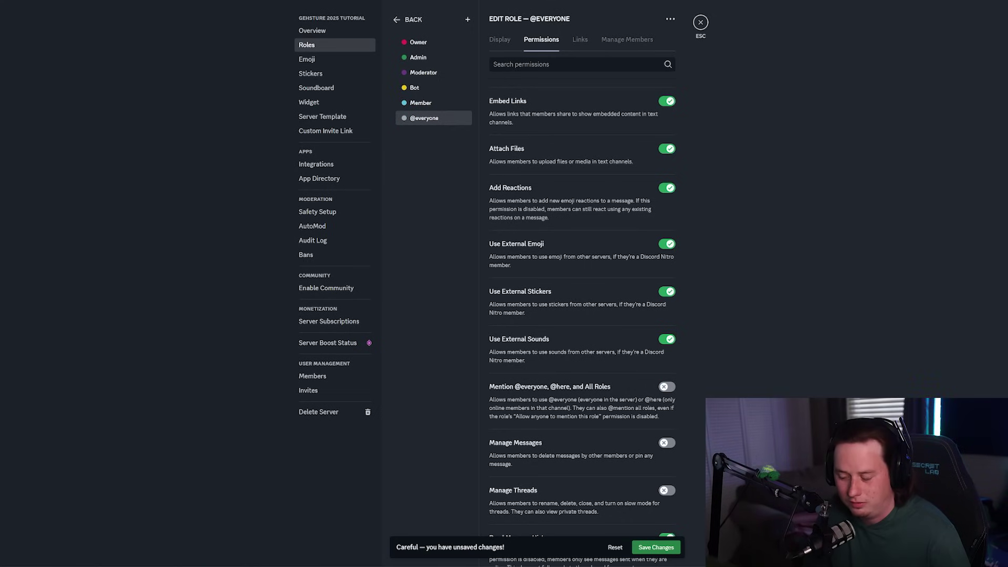
scroll(659, 198, down, 7)
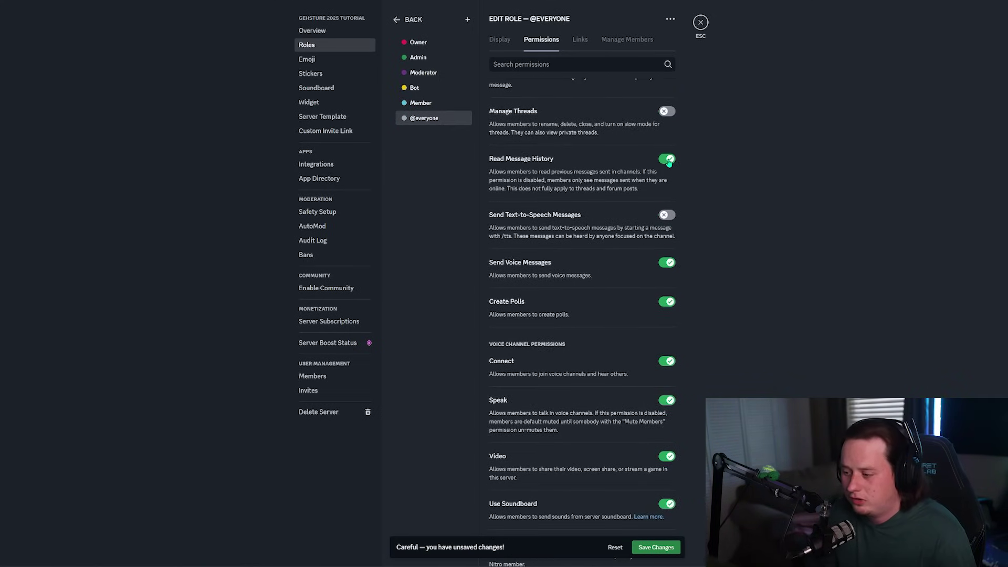
scroll(668, 162, down, 1)
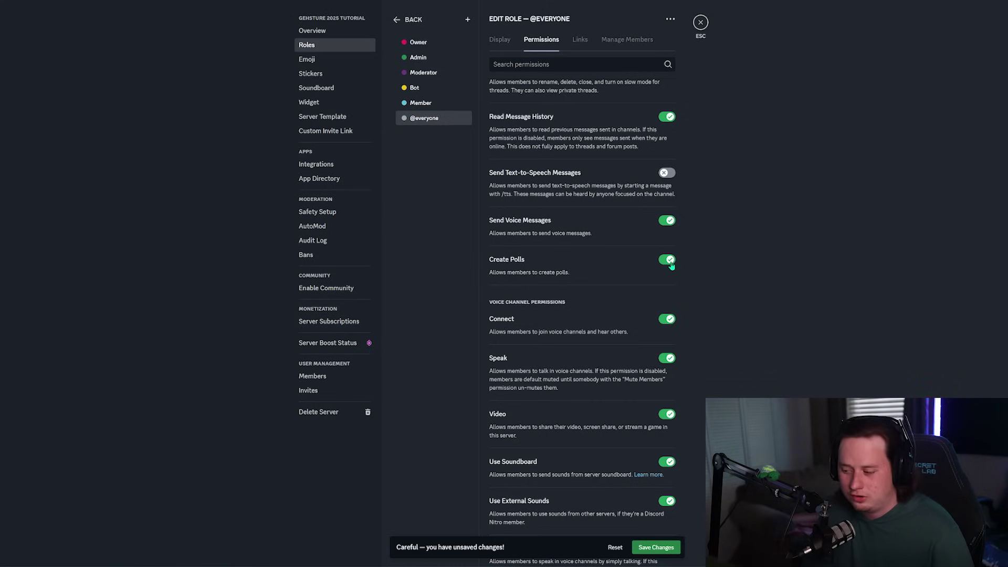
click(674, 262)
click(673, 264)
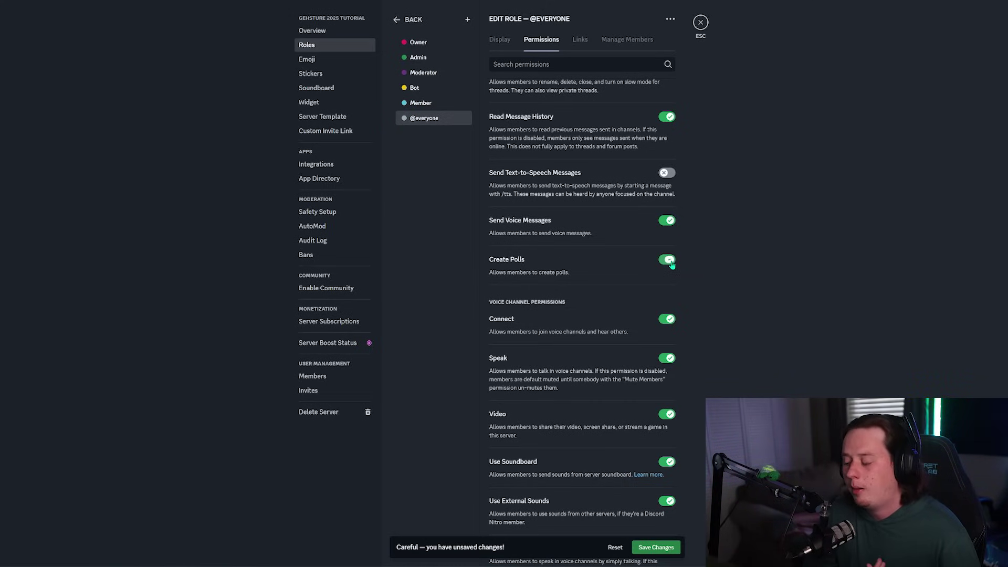
scroll(673, 266, down, 1)
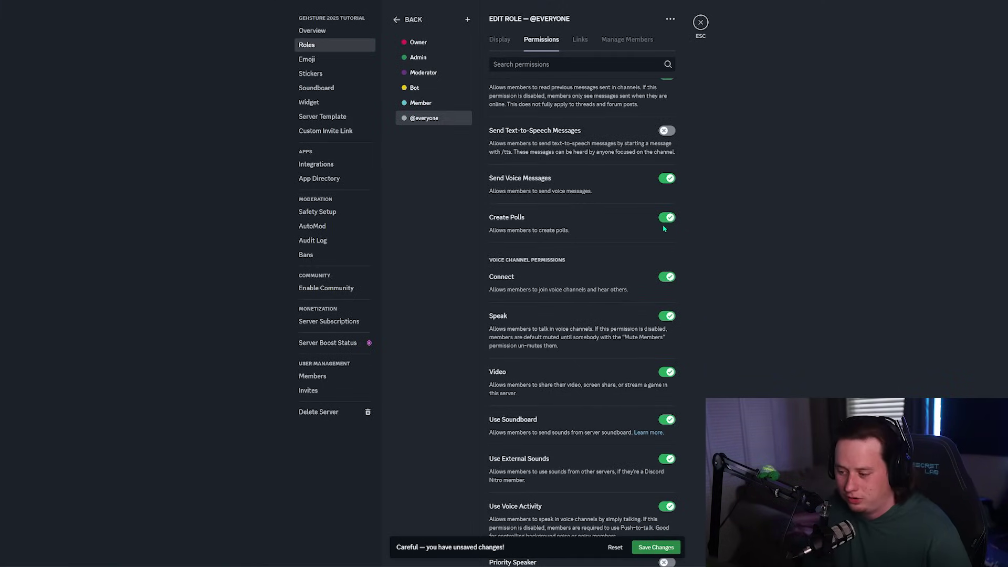
scroll(521, 243, down, 1)
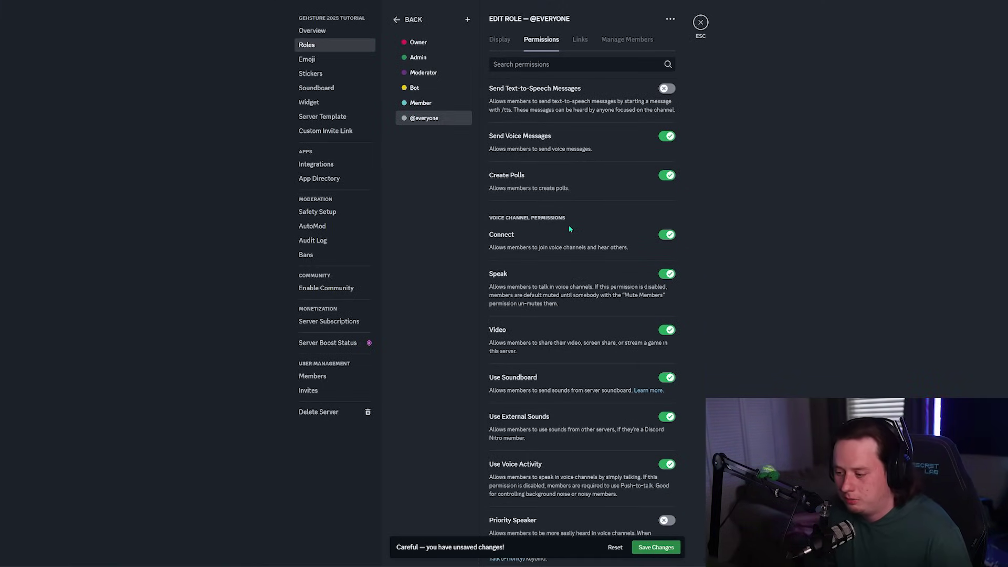
scroll(568, 225, down, 1)
scroll(650, 205, down, 1)
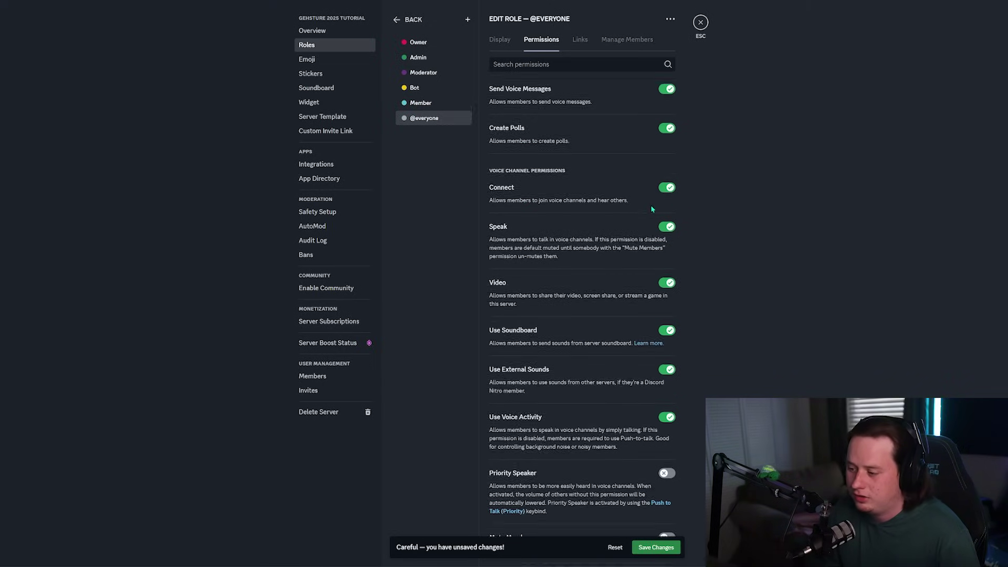
scroll(611, 222, down, 1)
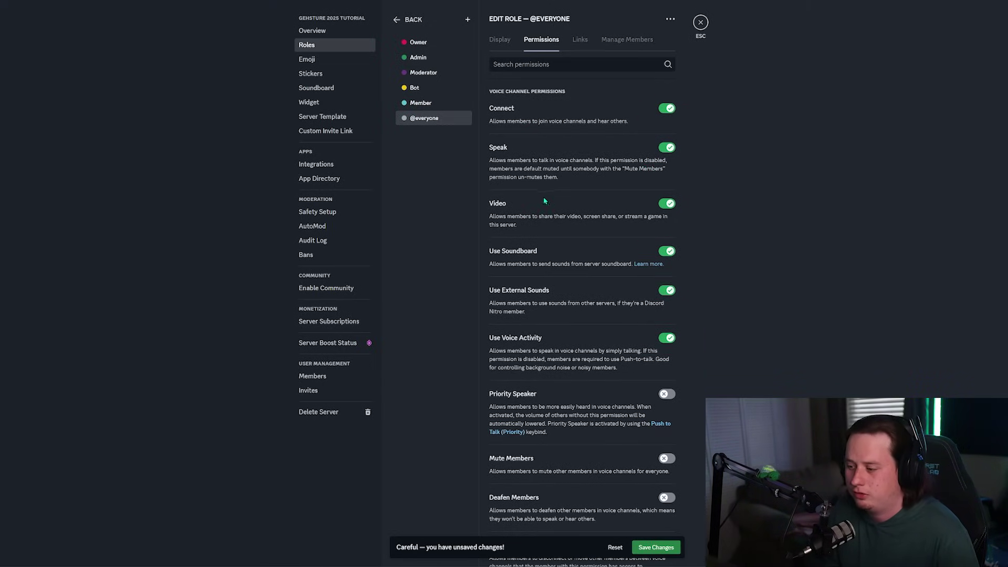
scroll(700, 221, down, 1)
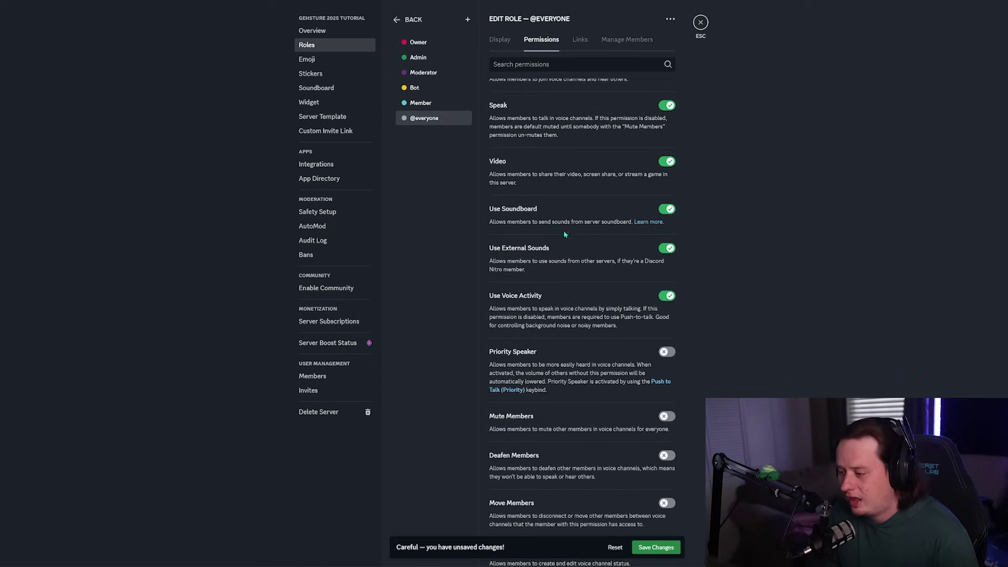
scroll(682, 255, down, 1)
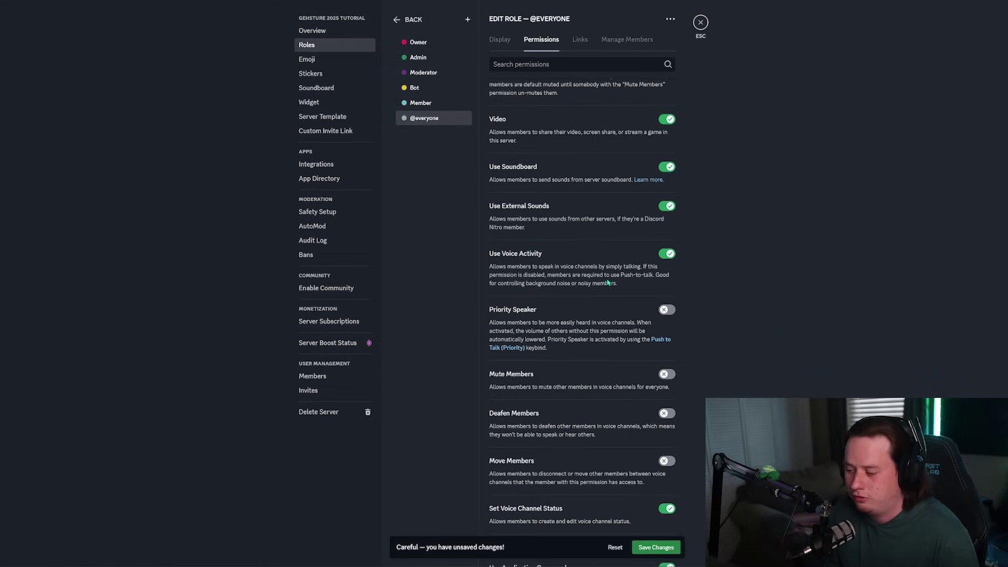
scroll(675, 274, down, 4)
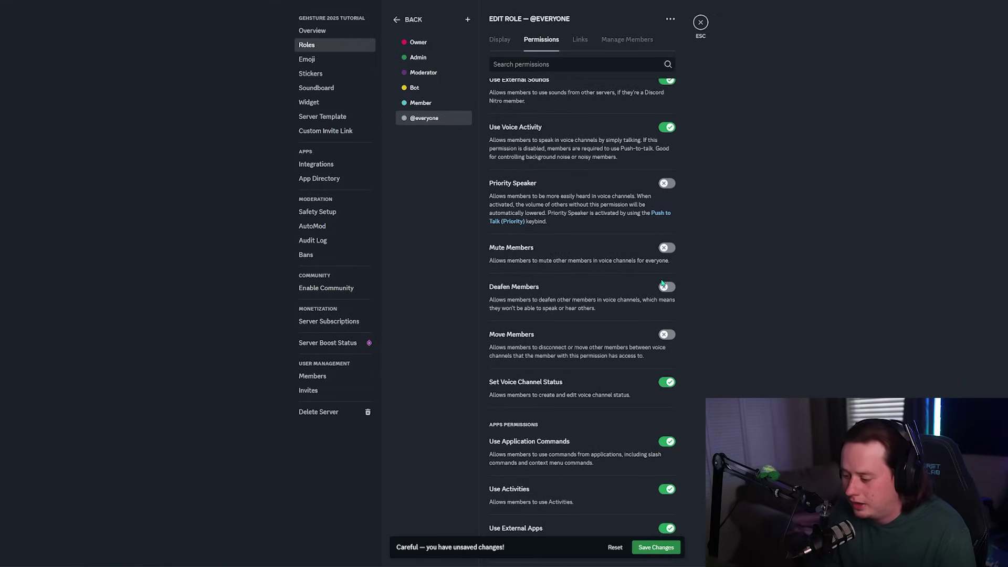
scroll(662, 289, down, 1)
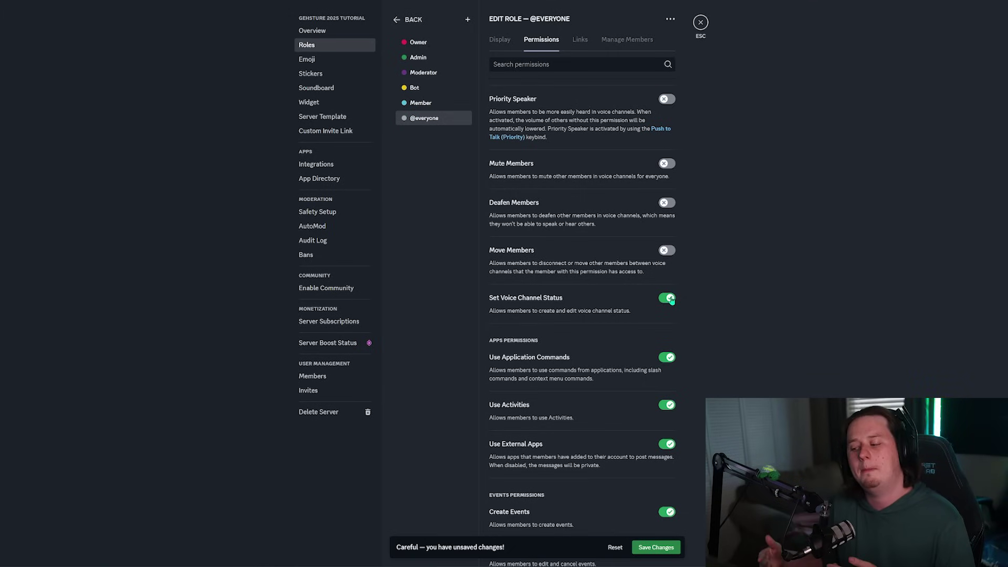
click(671, 298)
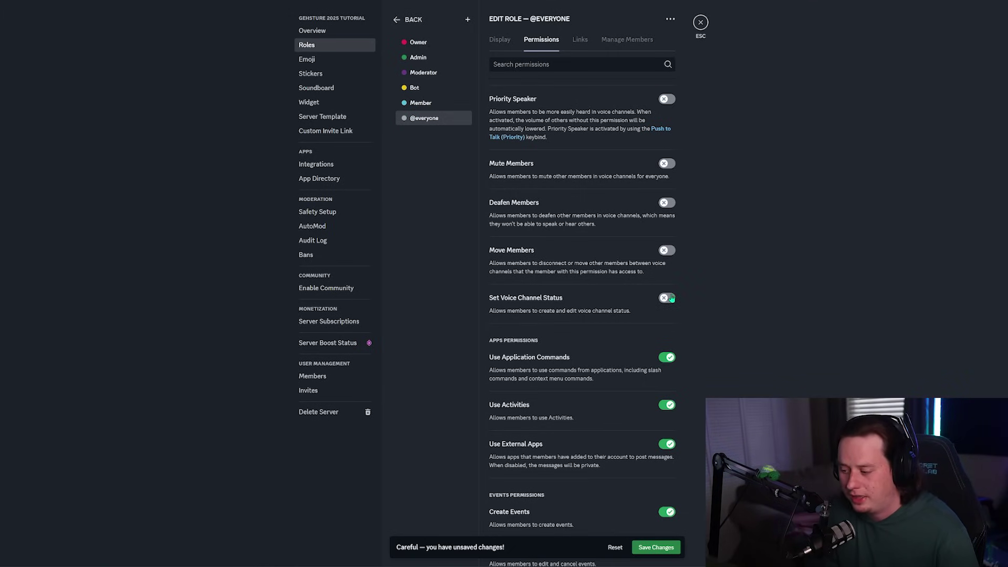
click(671, 298)
scroll(673, 283, down, 3)
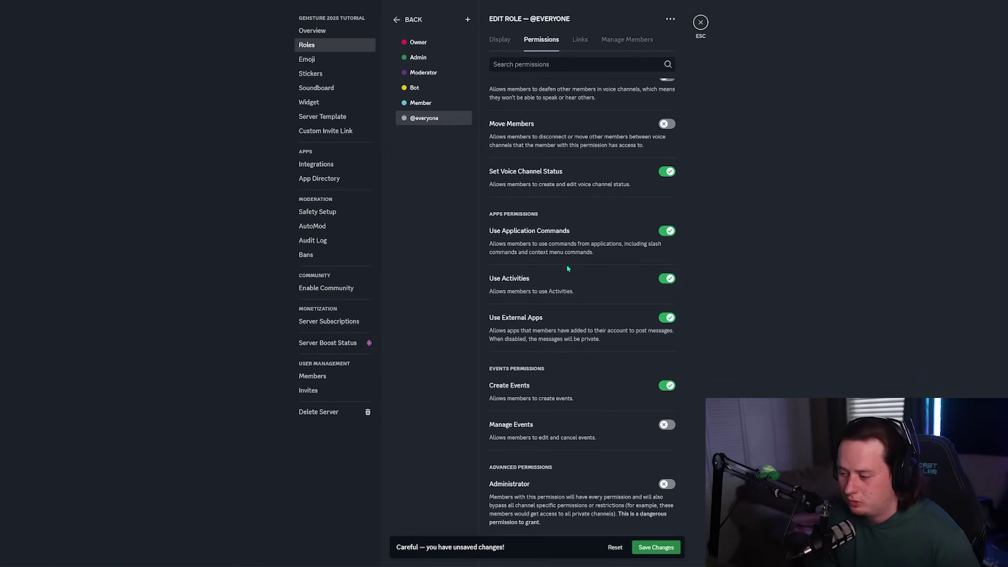
scroll(559, 286, down, 1)
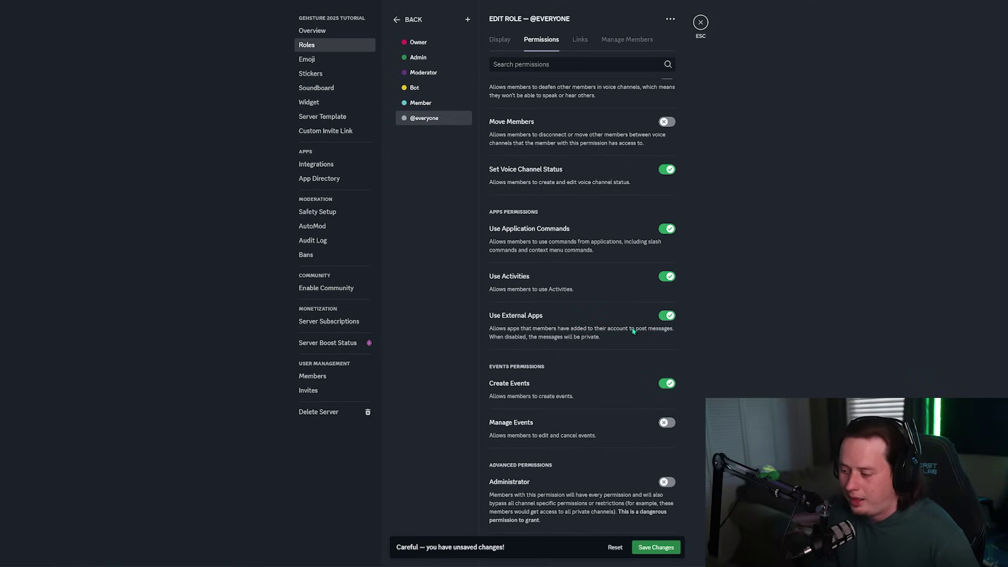
click(664, 384)
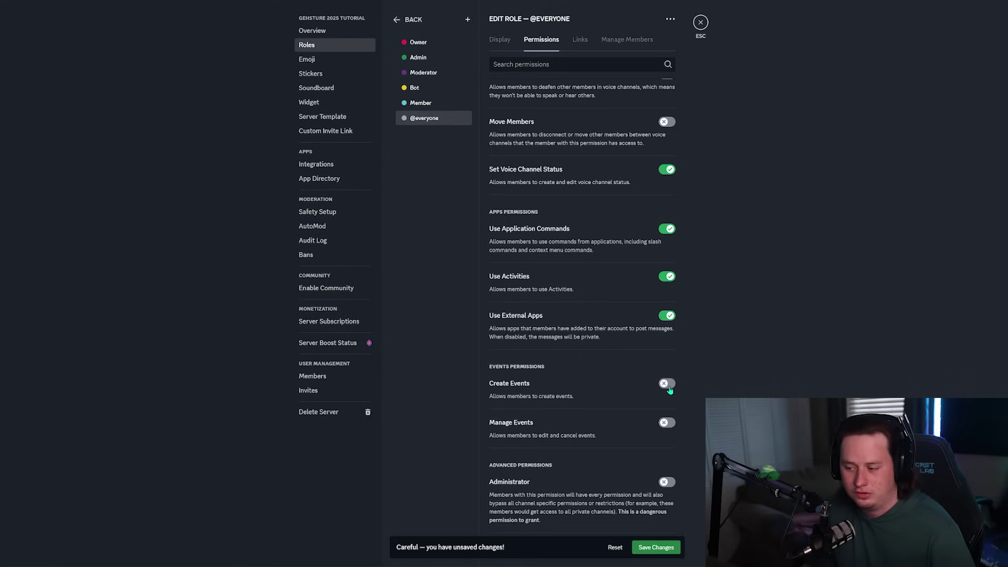
scroll(670, 390, up, 10)
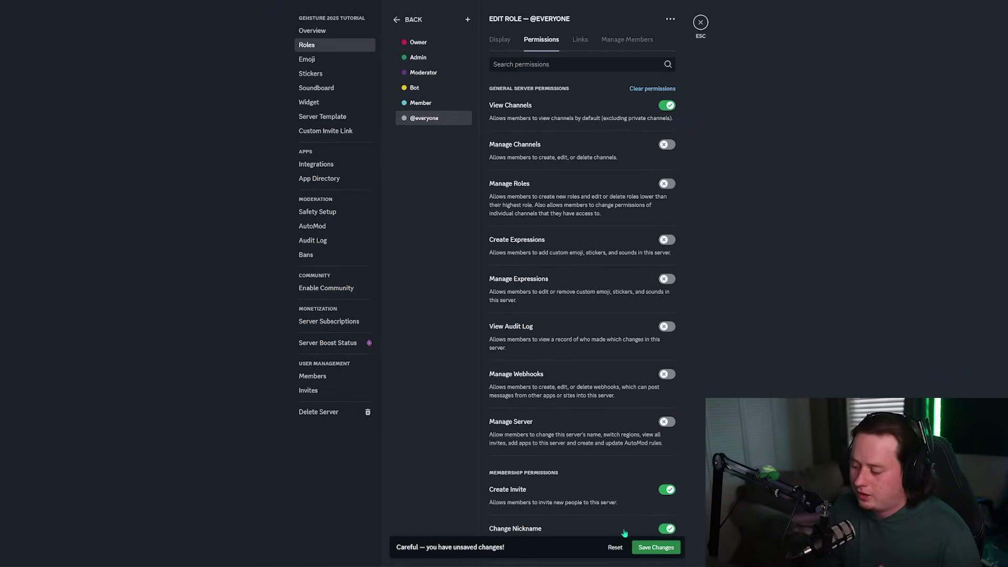
click(655, 547)
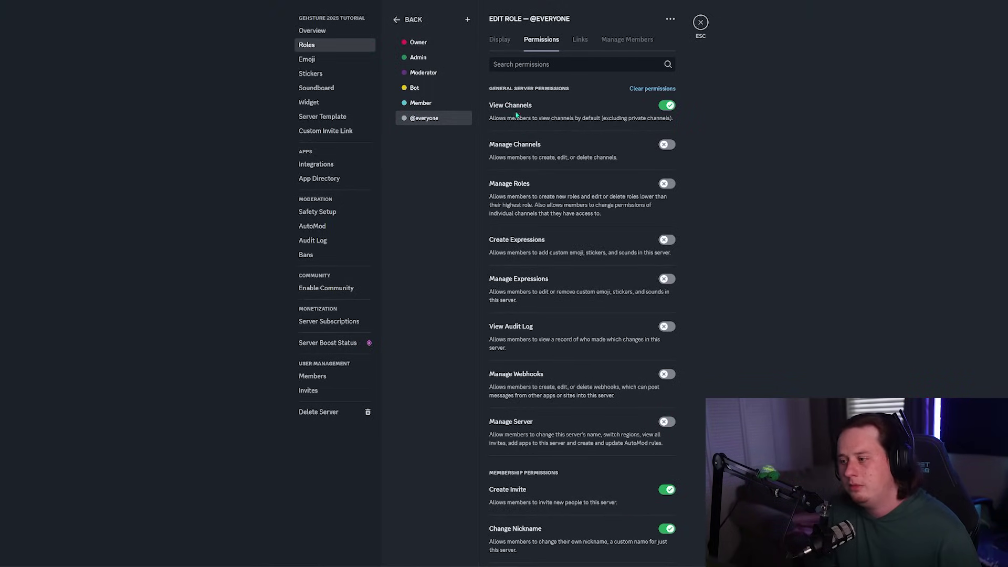
Step: Grant the Bot role the Administrator permission
click(444, 90)
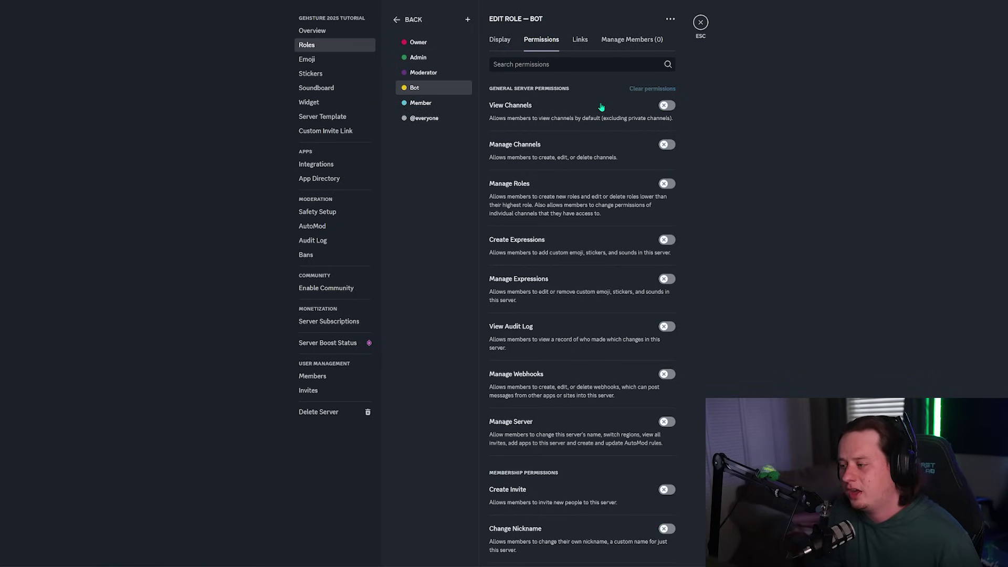
scroll(602, 105, down, 20)
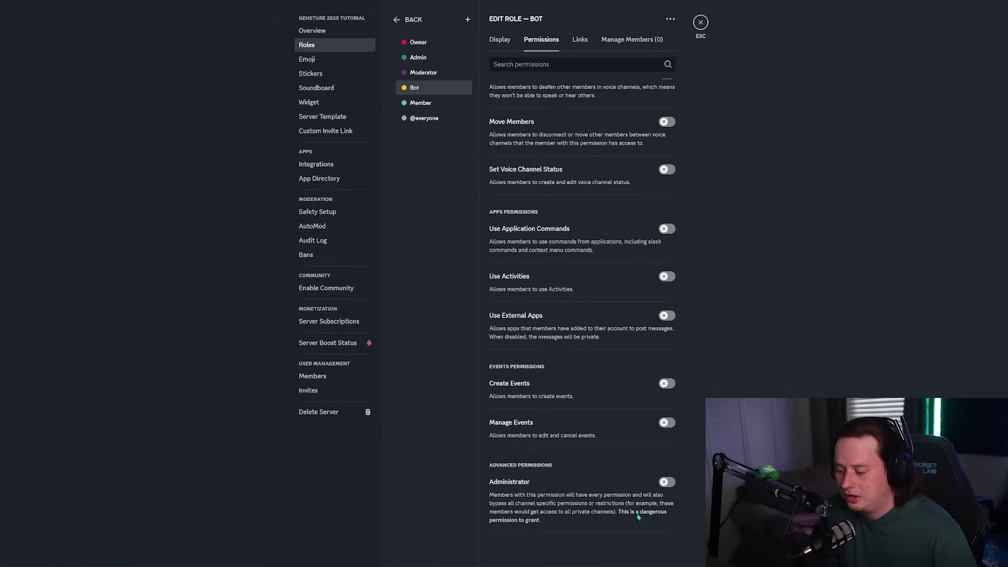
click(664, 481)
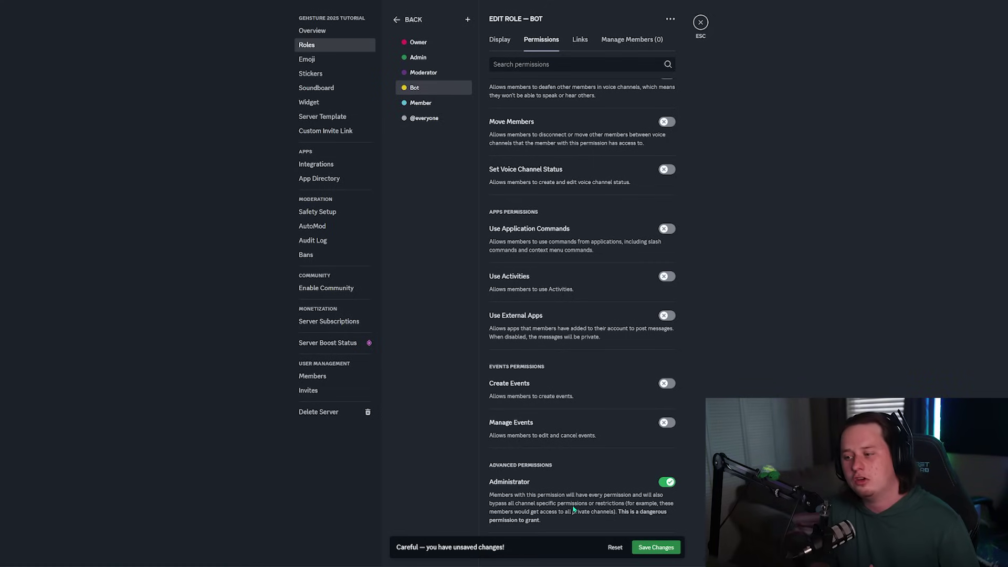
click(427, 61)
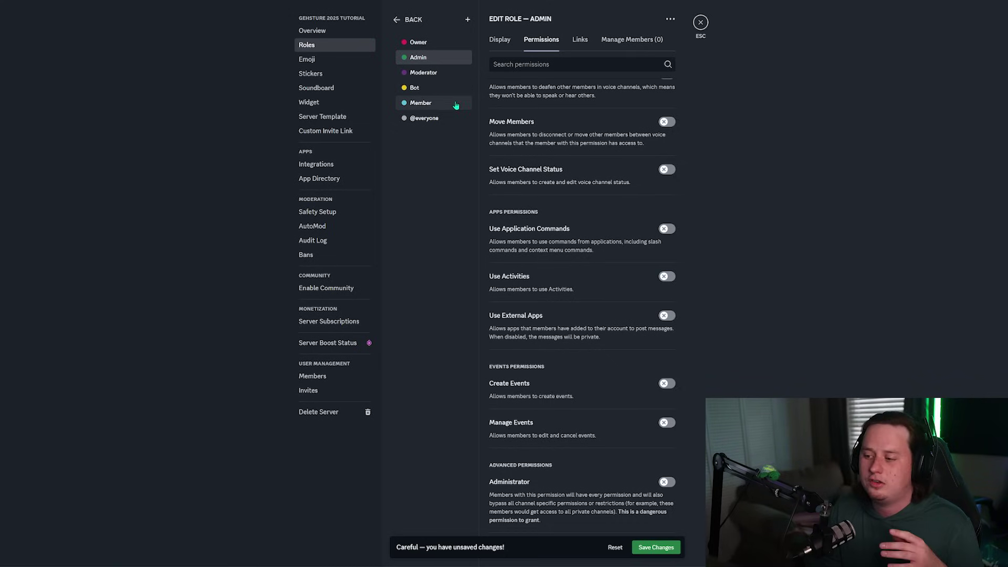
click(434, 90)
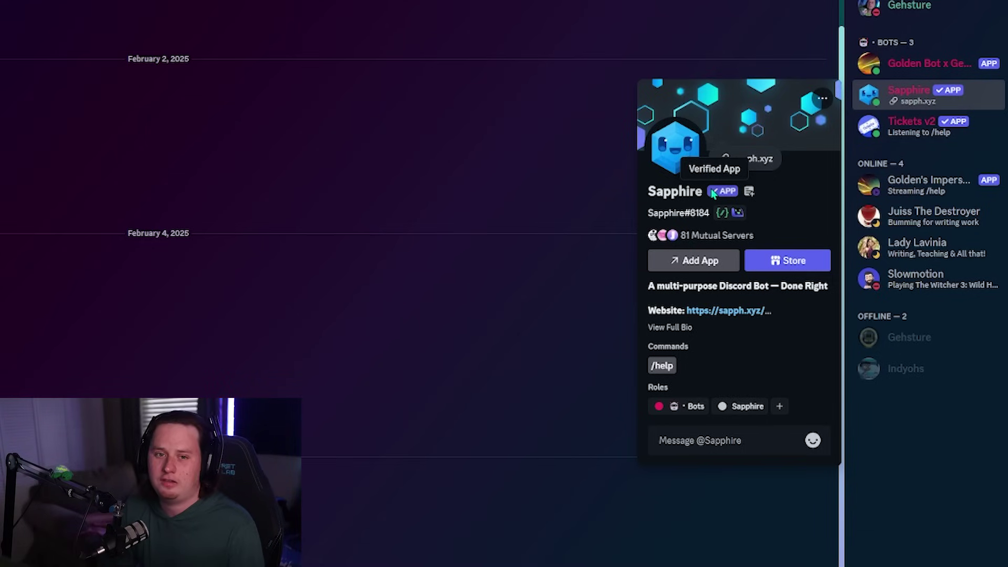
mouse_move(723, 194)
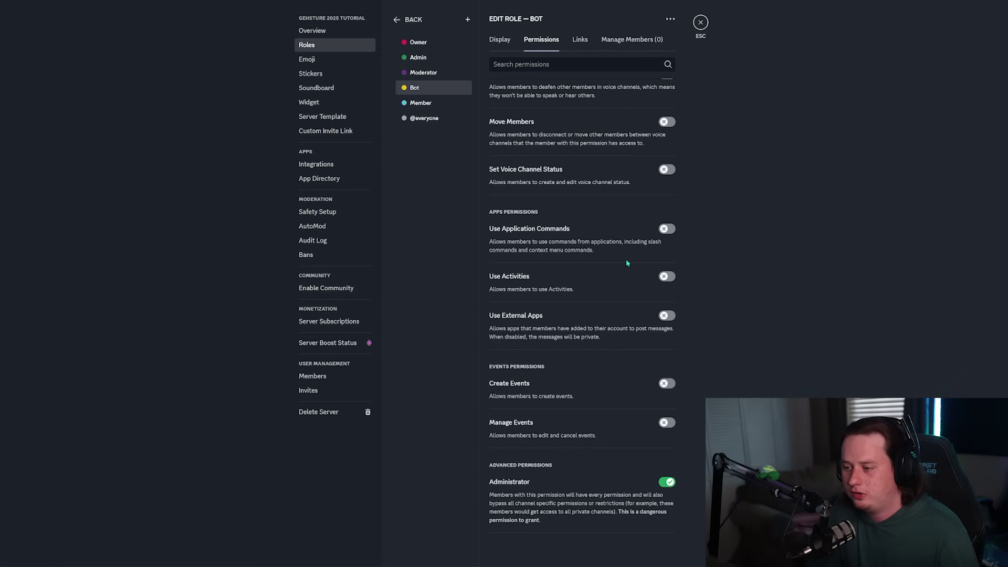
Step: Grant the Admin role the Administrator permission and save the change
scroll(626, 260, up, 10)
scroll(636, 271, up, 5)
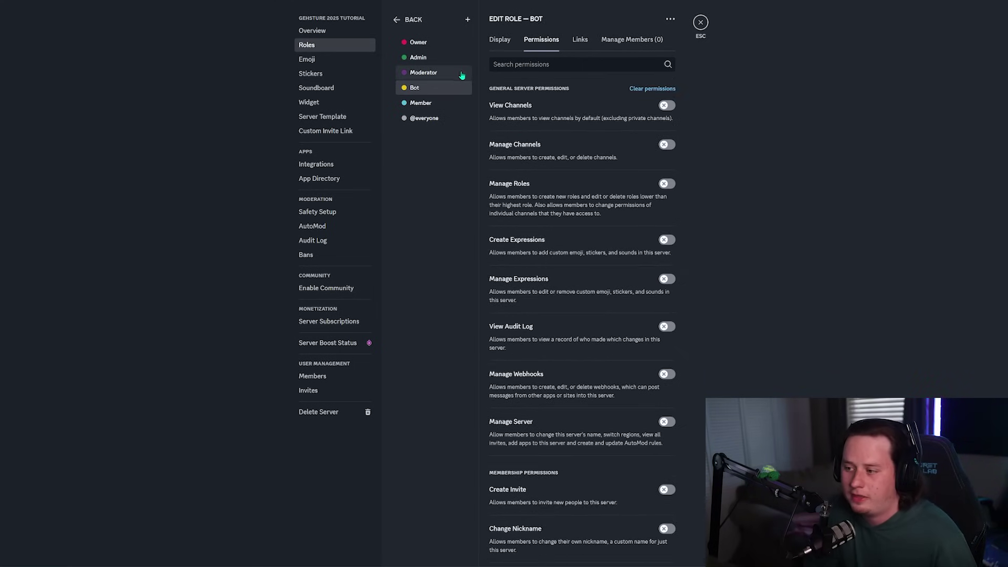
click(418, 57)
scroll(574, 217, down, 15)
scroll(573, 217, down, 20)
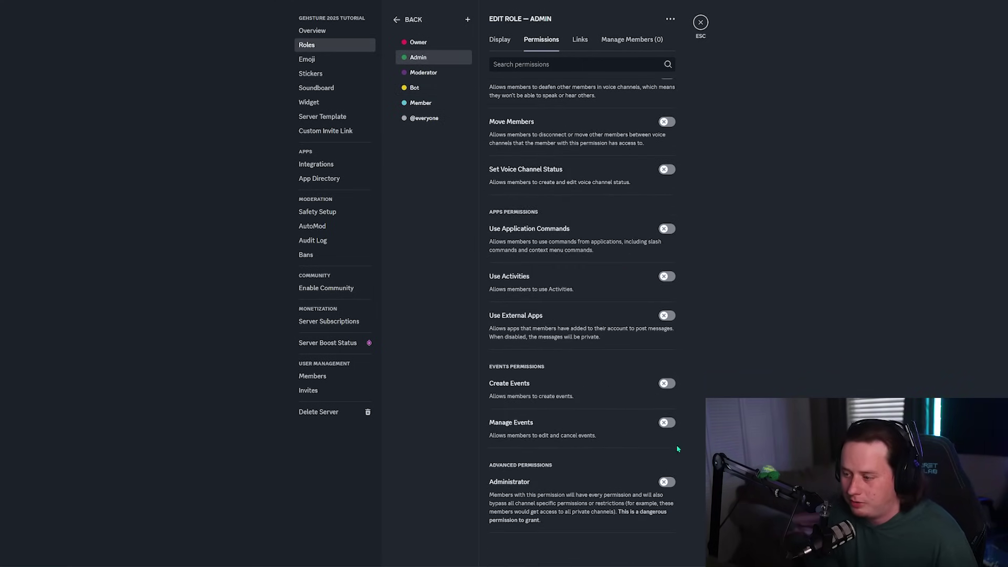
click(666, 482)
click(674, 547)
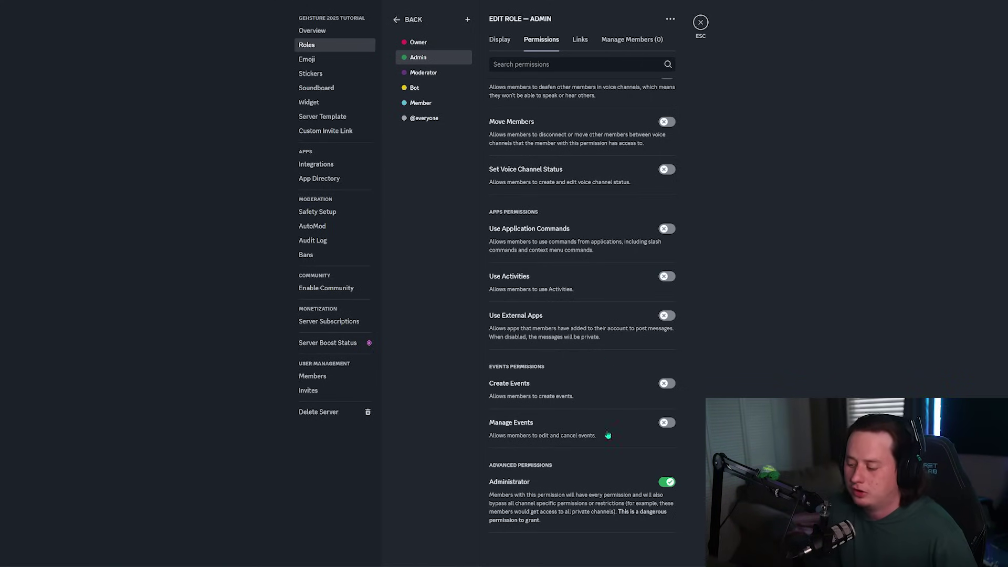
Step: For the Moderator role, try out Manage Channels and Manage Roles, leave both off, and enable View Audit Log
click(423, 73)
scroll(652, 250, up, 20)
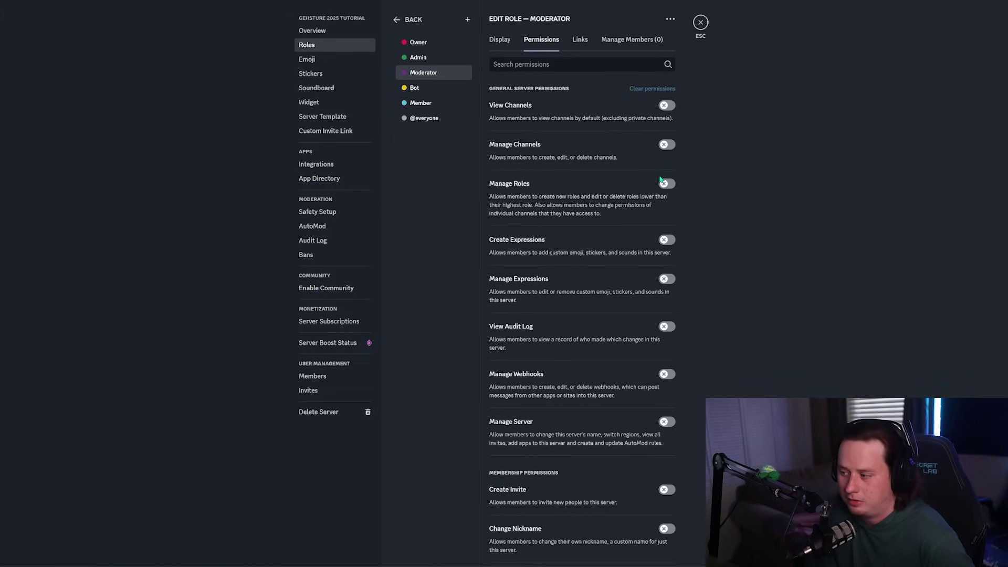
click(666, 145)
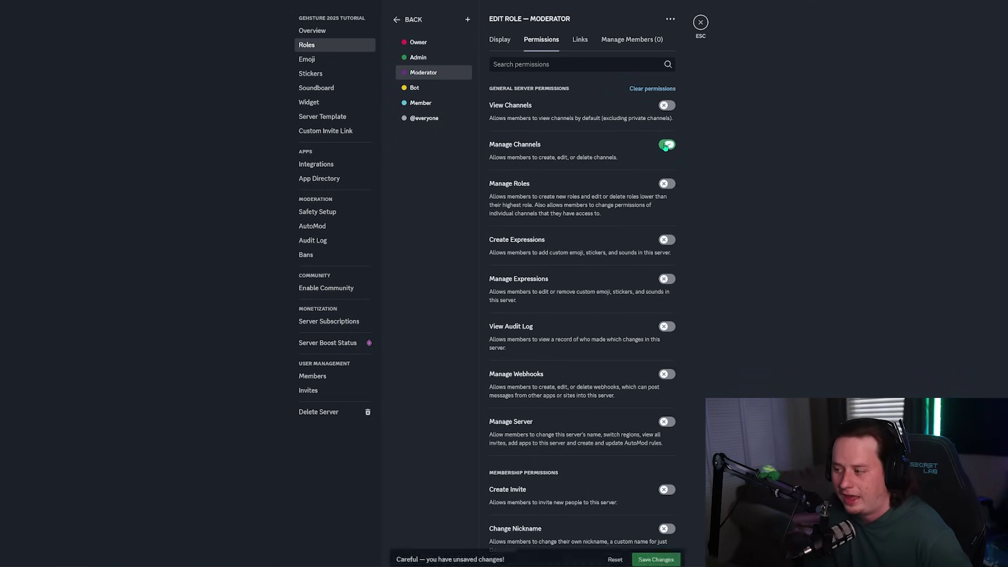
click(666, 184)
click(666, 144)
scroll(662, 178, down, 1)
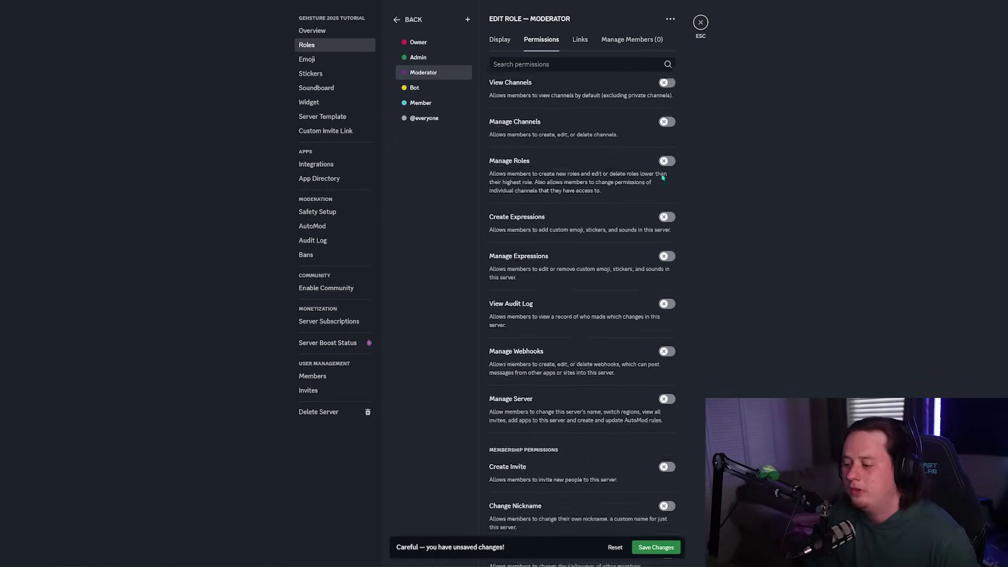
scroll(659, 194, down, 2)
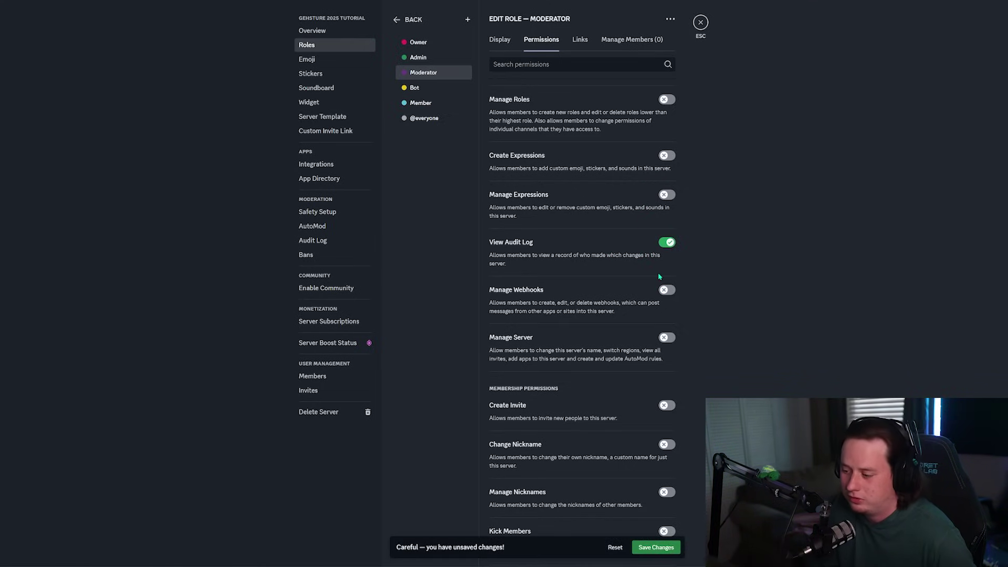
Step: Enable Manage Nicknames, Kick Members, Ban Members and Timeout Members for the Moderator role
scroll(656, 273, down, 5)
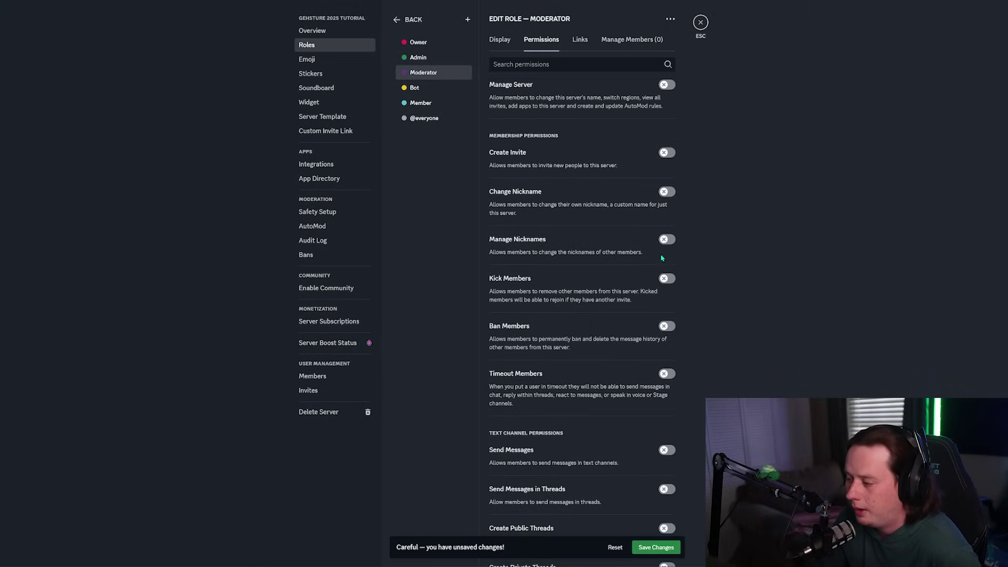
click(668, 242)
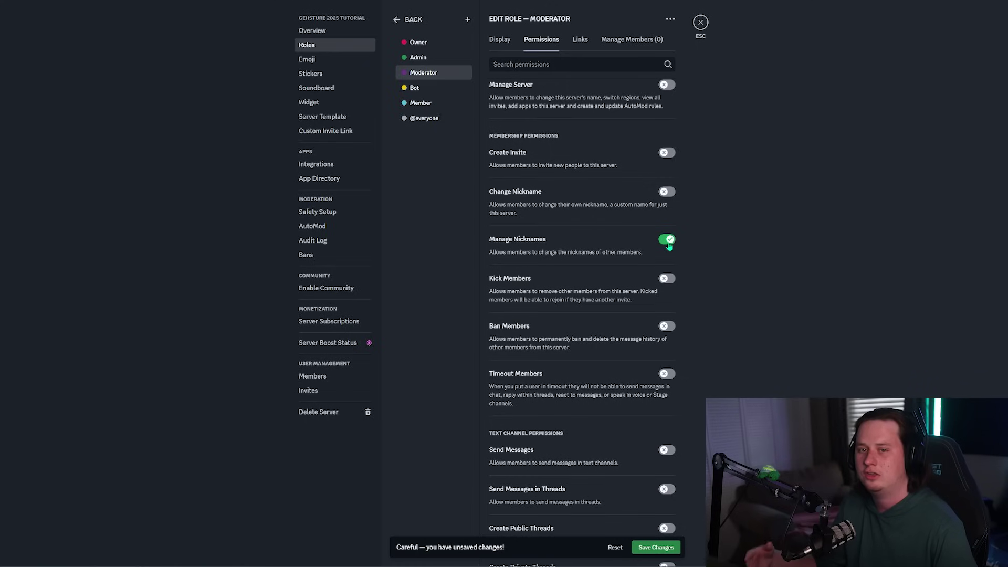
scroll(679, 225, down, 2)
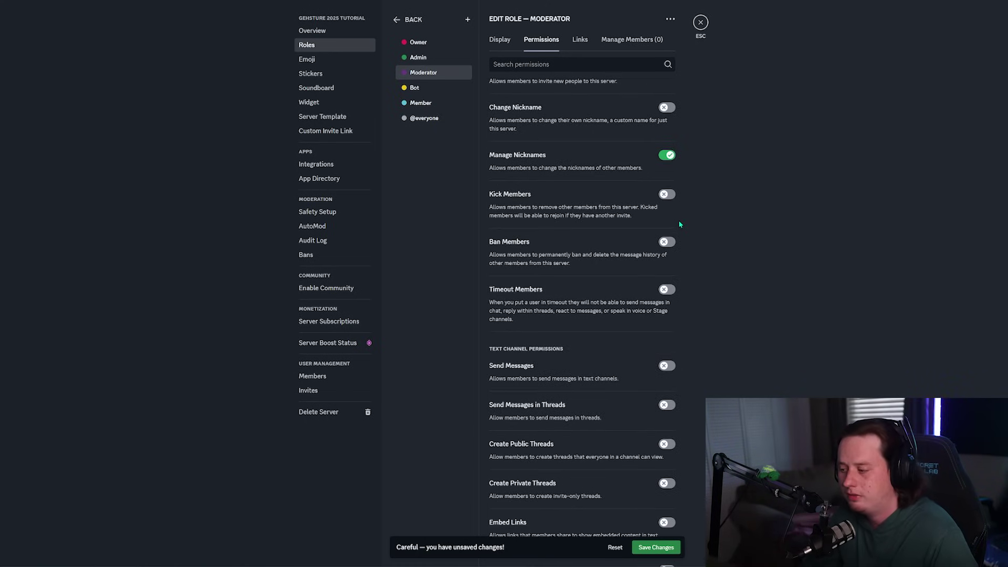
click(665, 194)
click(666, 242)
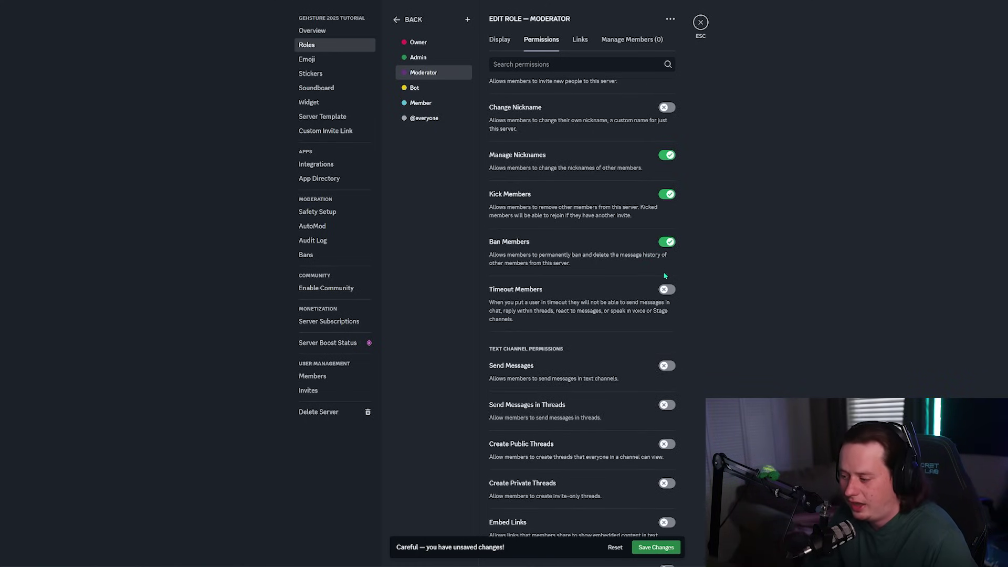
click(667, 289)
Step: Enable the Manage Messages text channel permission for the Moderator role
scroll(667, 294, down, 1)
scroll(668, 294, down, 6)
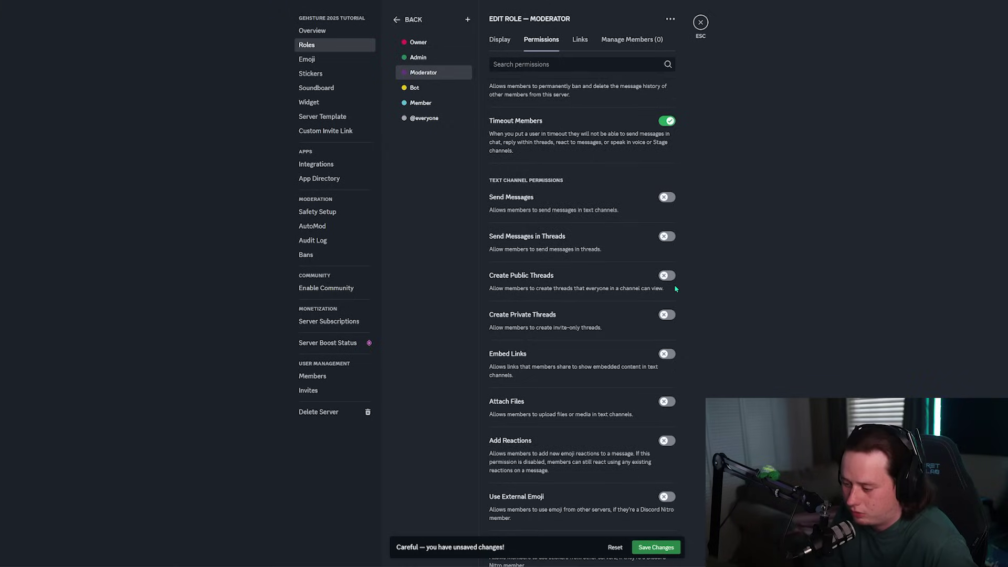
scroll(651, 280, down, 5)
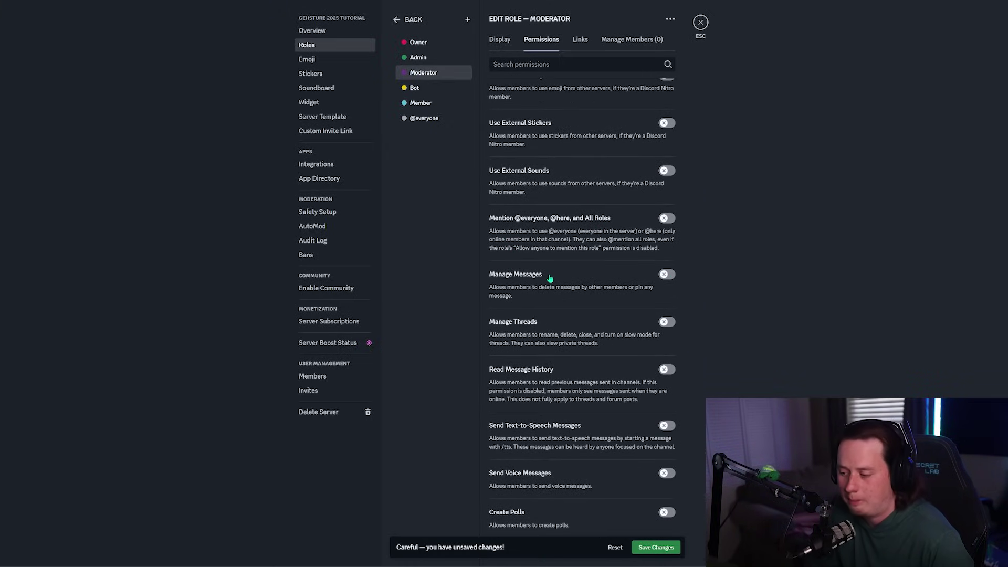
click(664, 277)
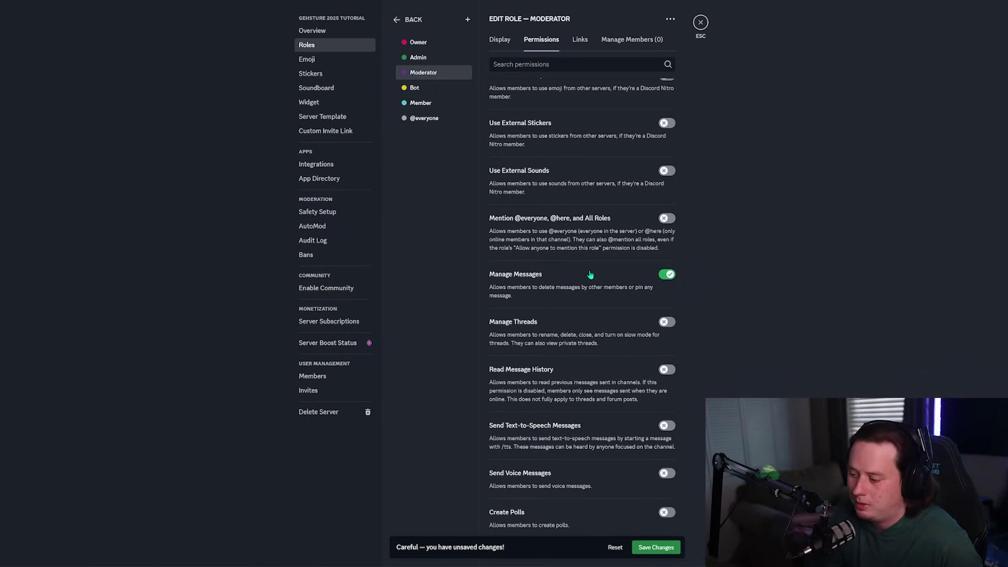
Step: Enable Mute Members, Deafen Members and Move Members for the Moderator role and save the permission changes
scroll(590, 274, down, 6)
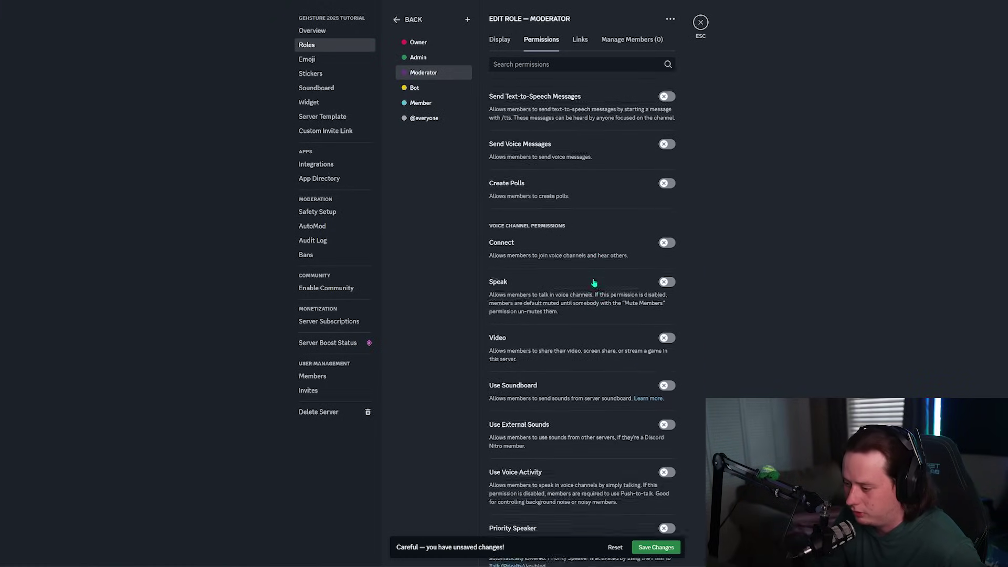
scroll(593, 283, down, 6)
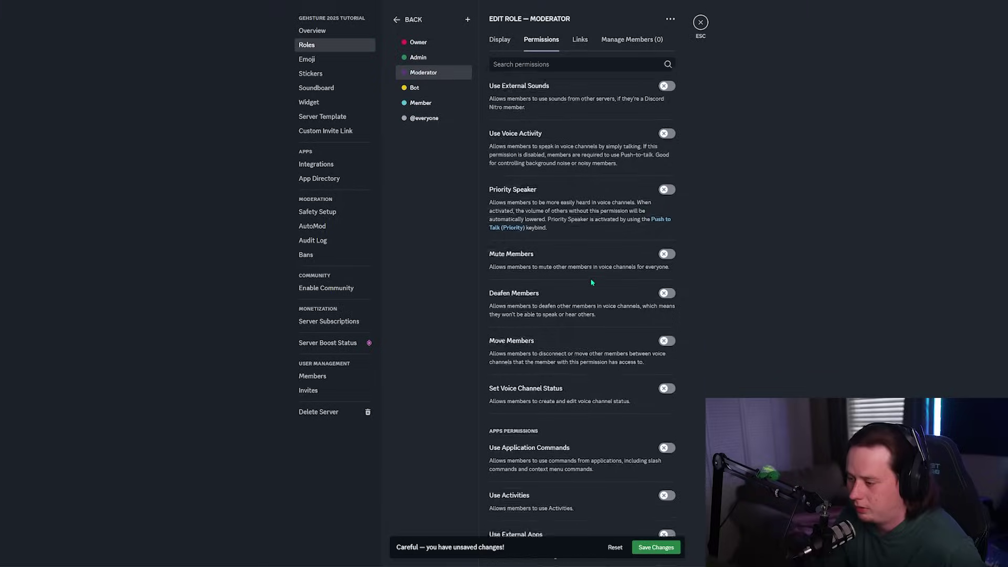
scroll(591, 283, up, 1)
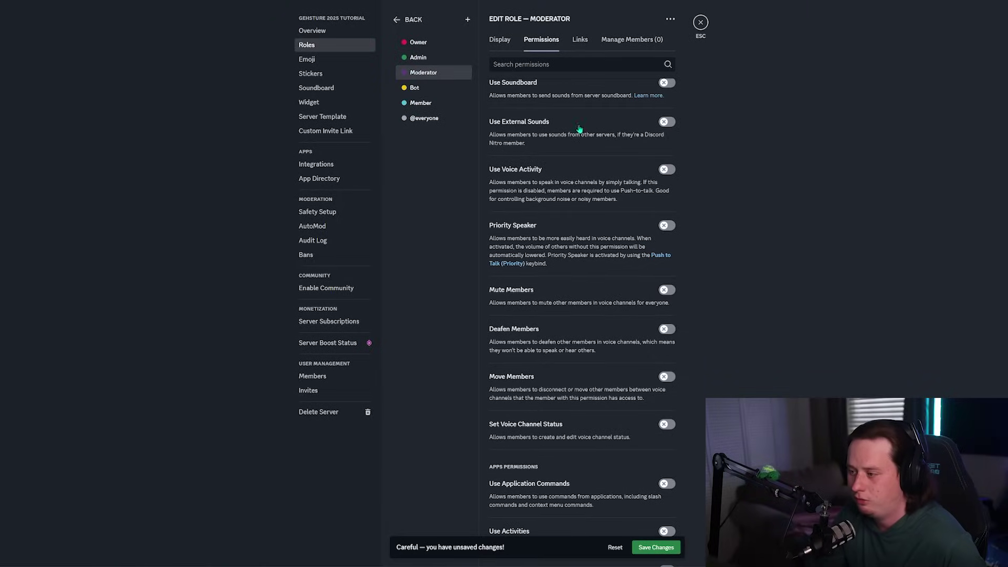
click(666, 291)
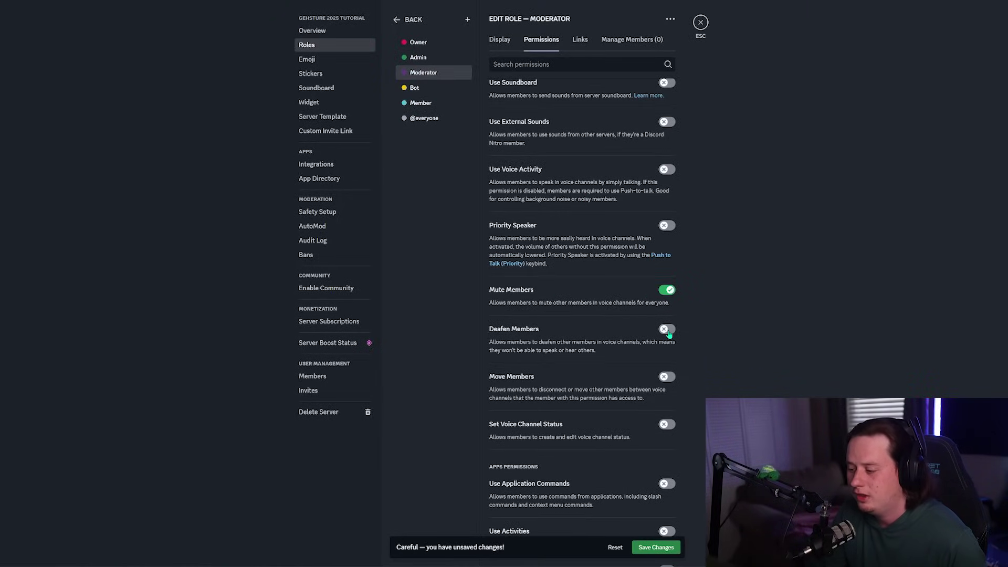
click(667, 330)
click(667, 376)
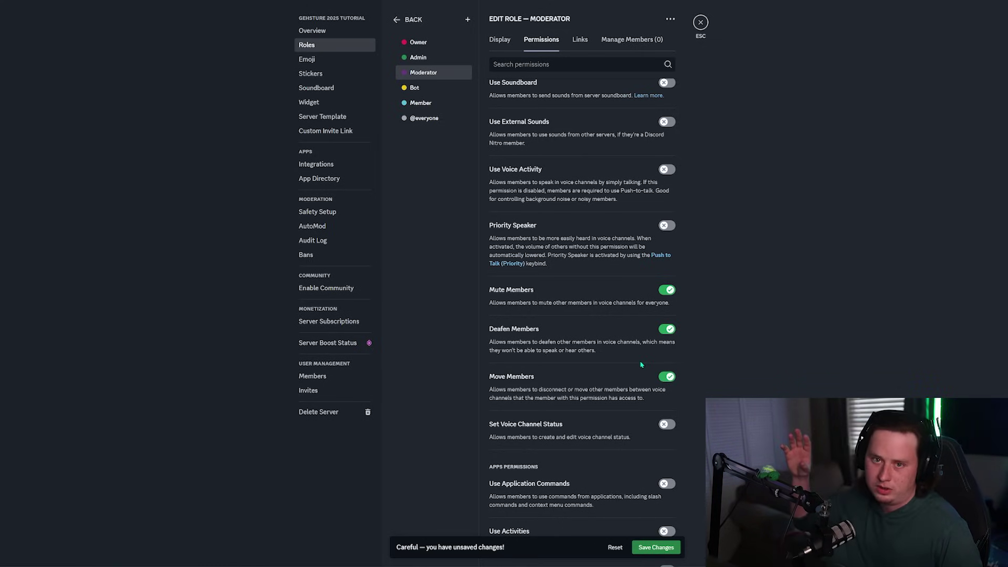
scroll(641, 364, up, 20)
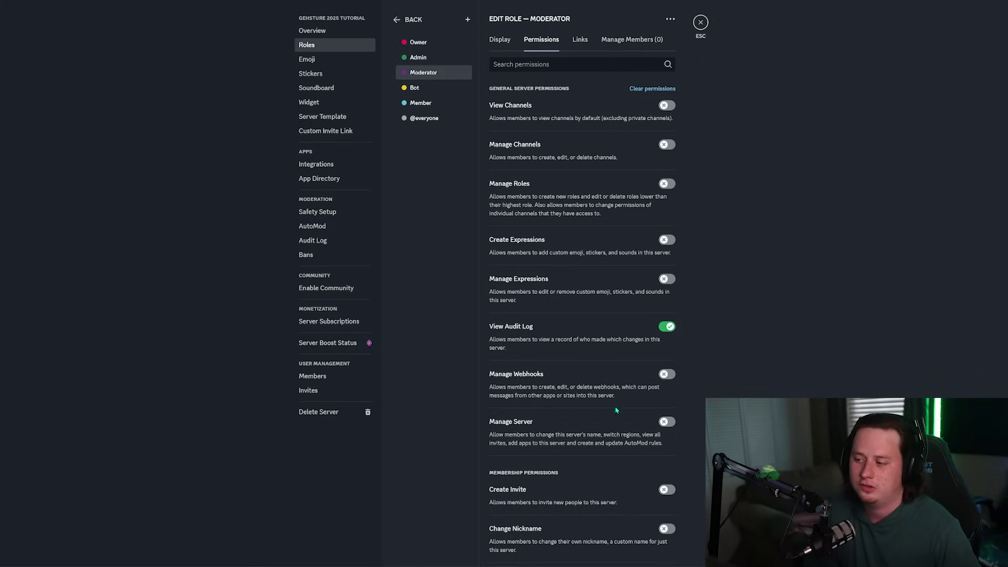
Step: Look through the settings of the Admin, Moderator, Bot and Member roles and leave the server settings
click(420, 59)
click(423, 73)
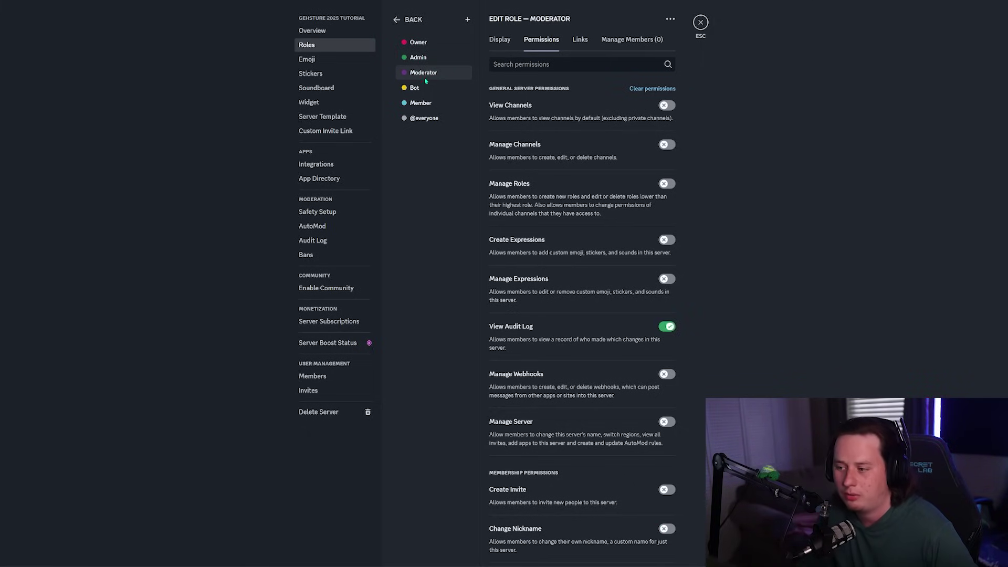
click(415, 87)
click(420, 102)
click(500, 39)
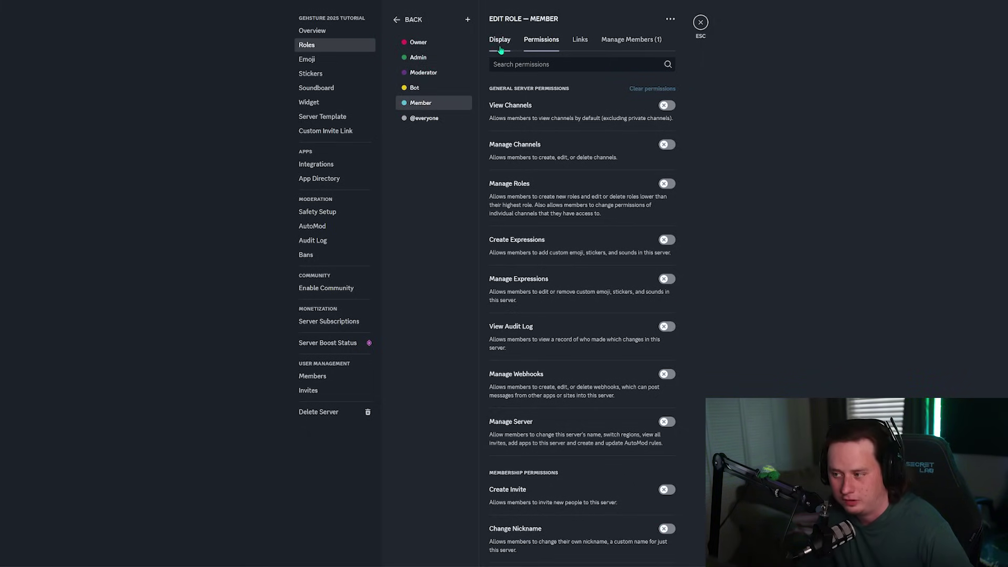
key(Escape)
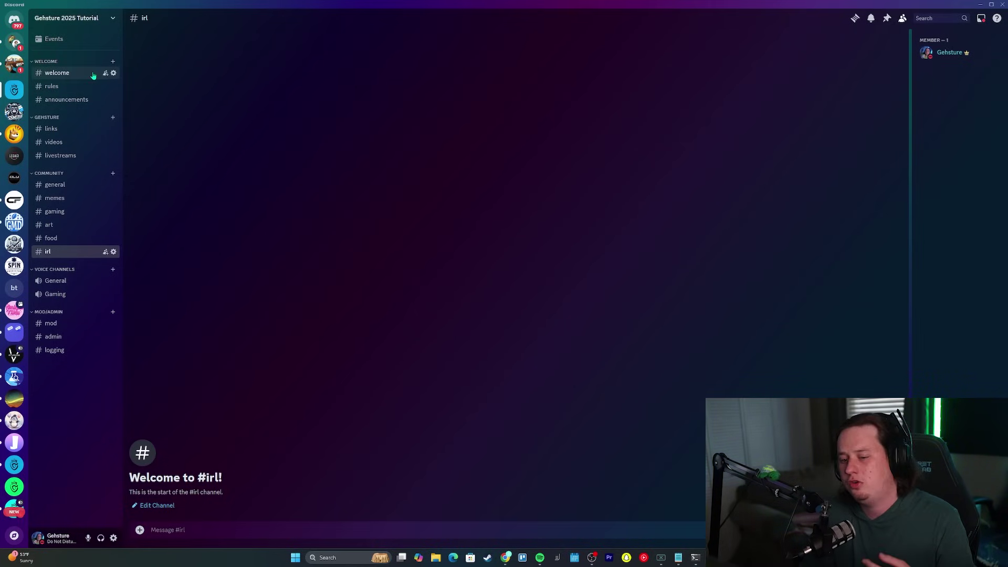
right_click(64, 77)
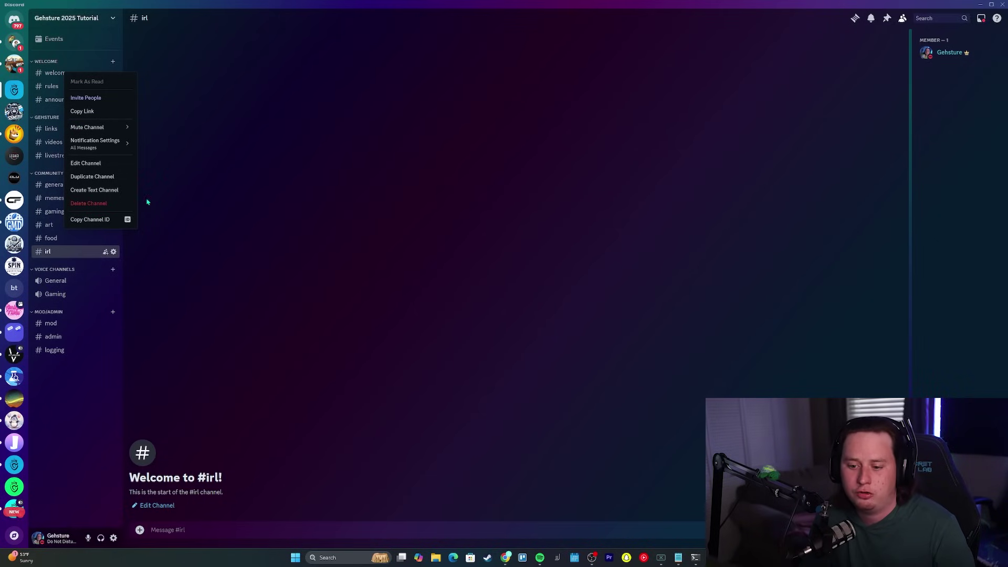
mouse_move(99, 131)
click(243, 93)
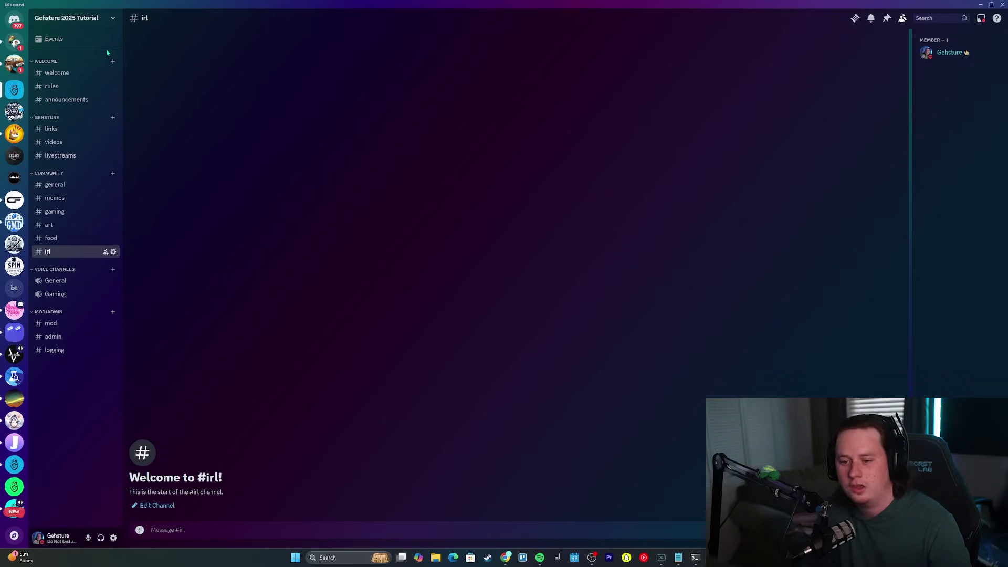
right_click(56, 62)
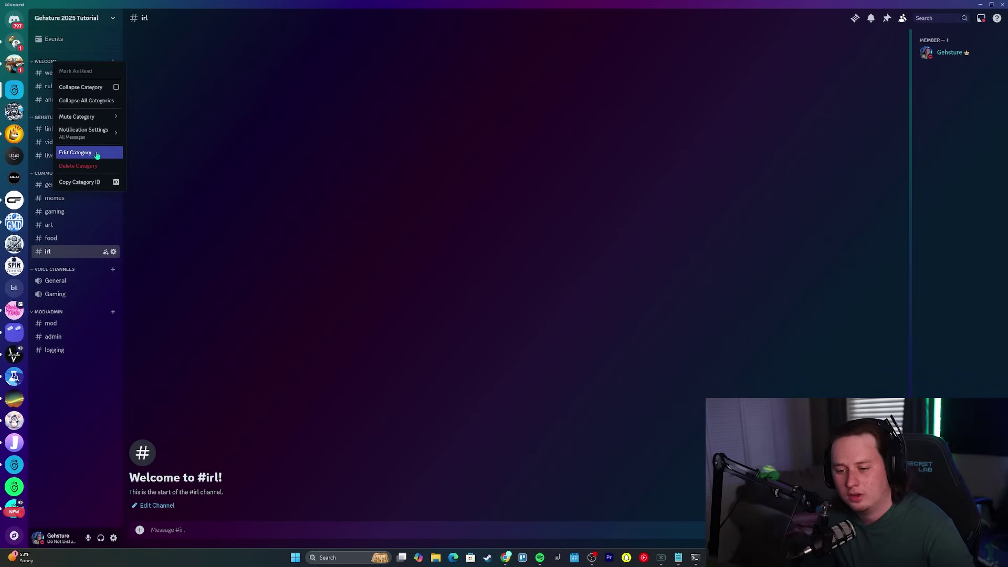
click(211, 135)
Step: Examine the permission settings of the welcome channel and close its settings
click(113, 73)
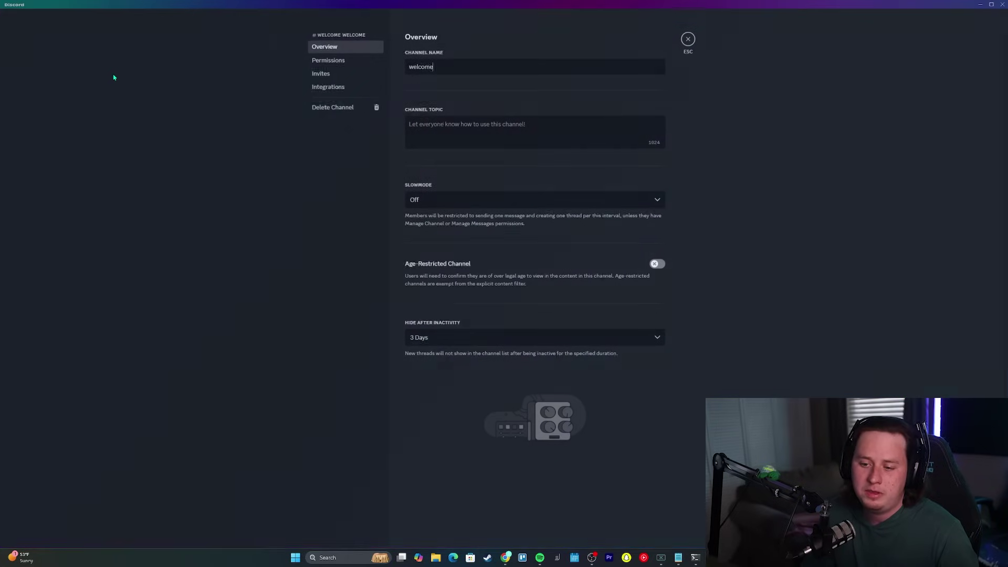
click(359, 62)
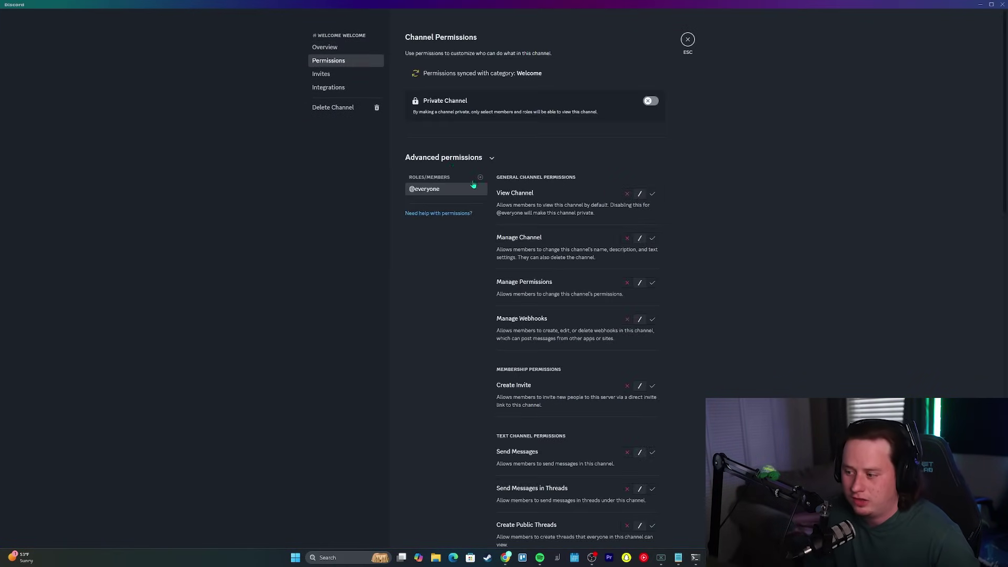
scroll(518, 263, down, 5)
scroll(567, 158, up, 5)
click(686, 41)
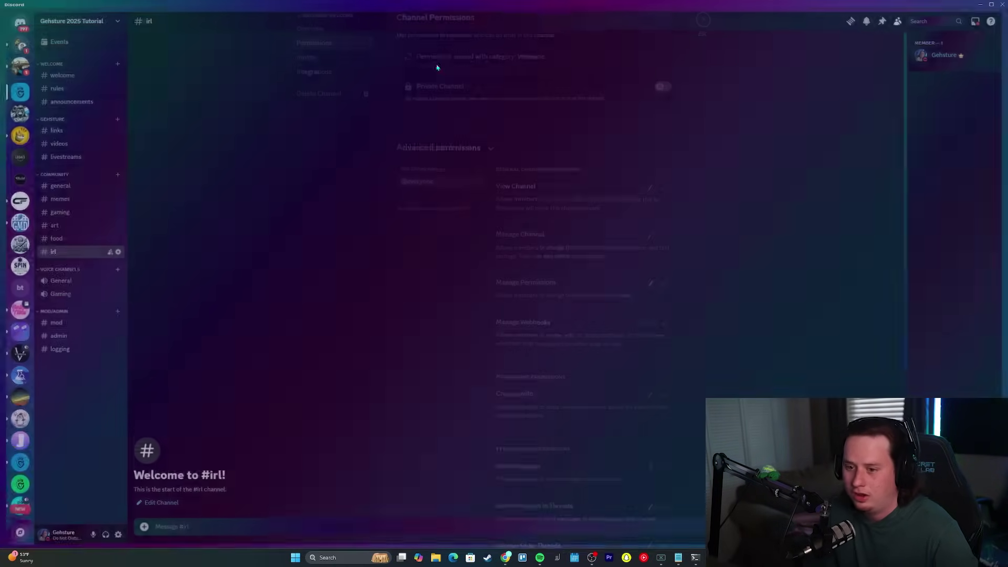
Step: View the rules, welcome and announcements channels in the Welcome category
click(58, 86)
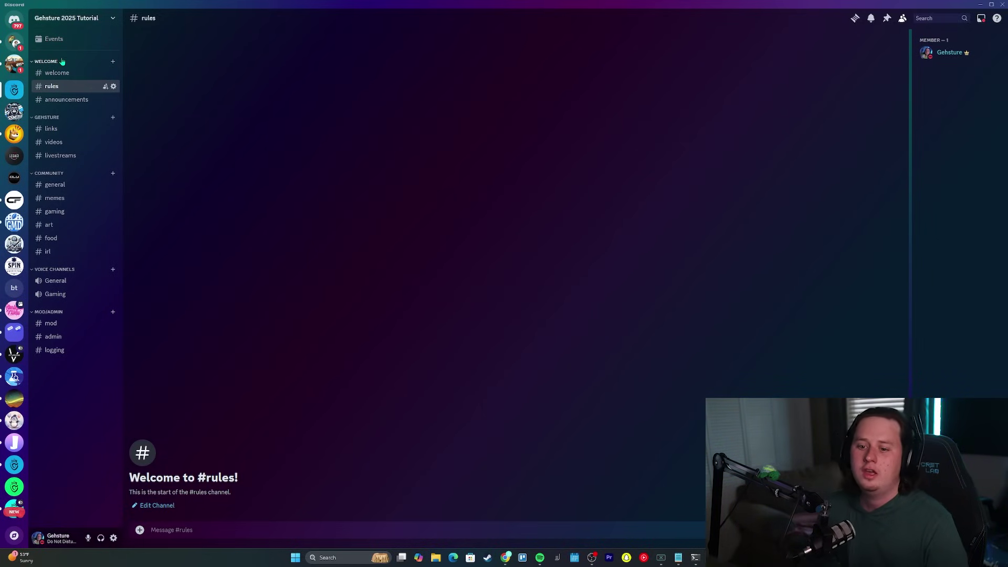
click(57, 74)
click(59, 87)
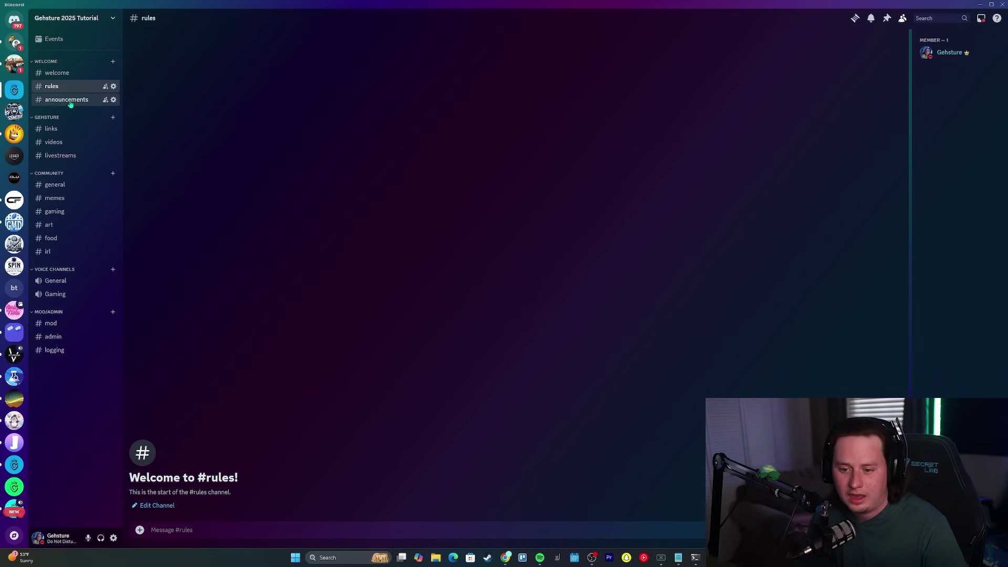
click(70, 100)
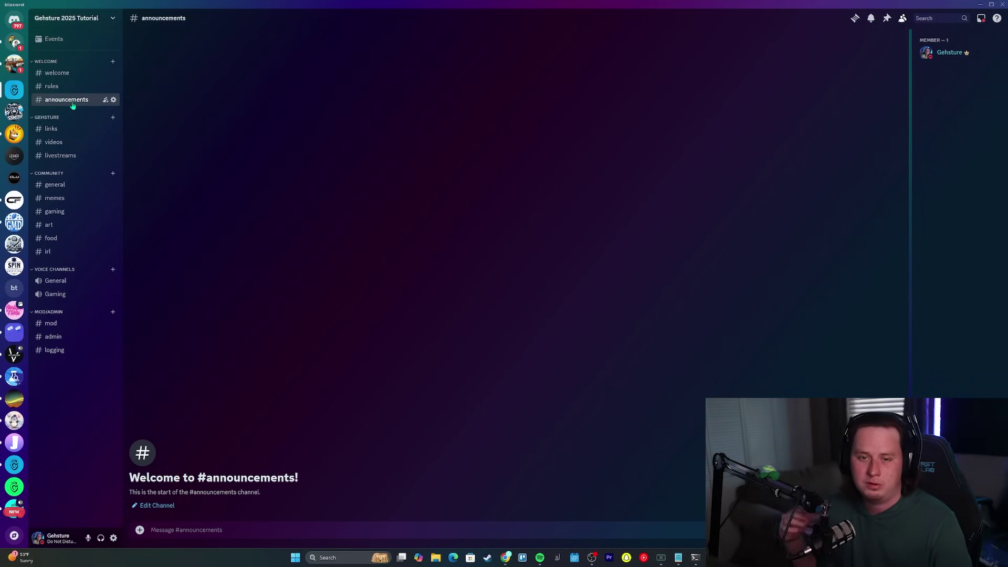
right_click(51, 62)
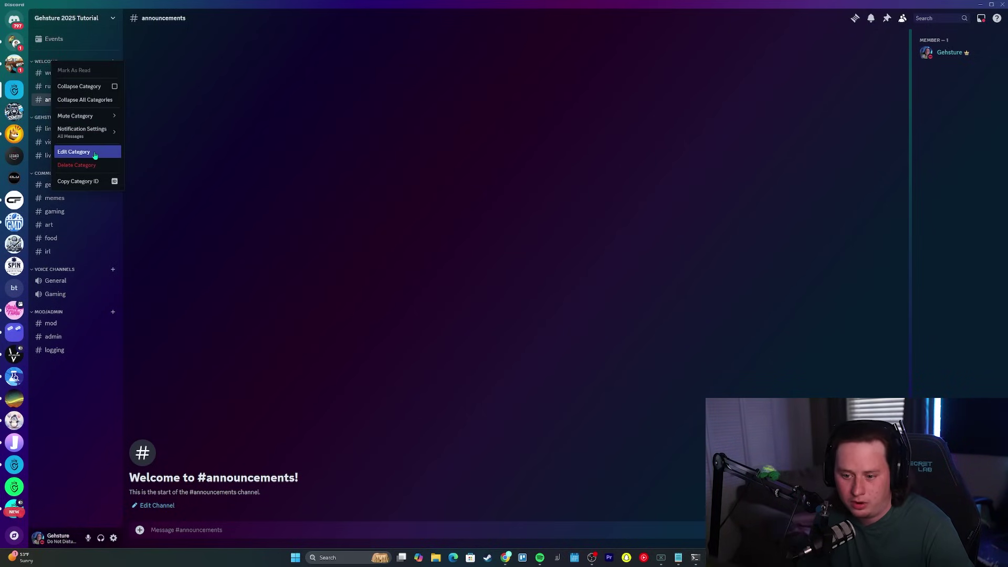
click(96, 153)
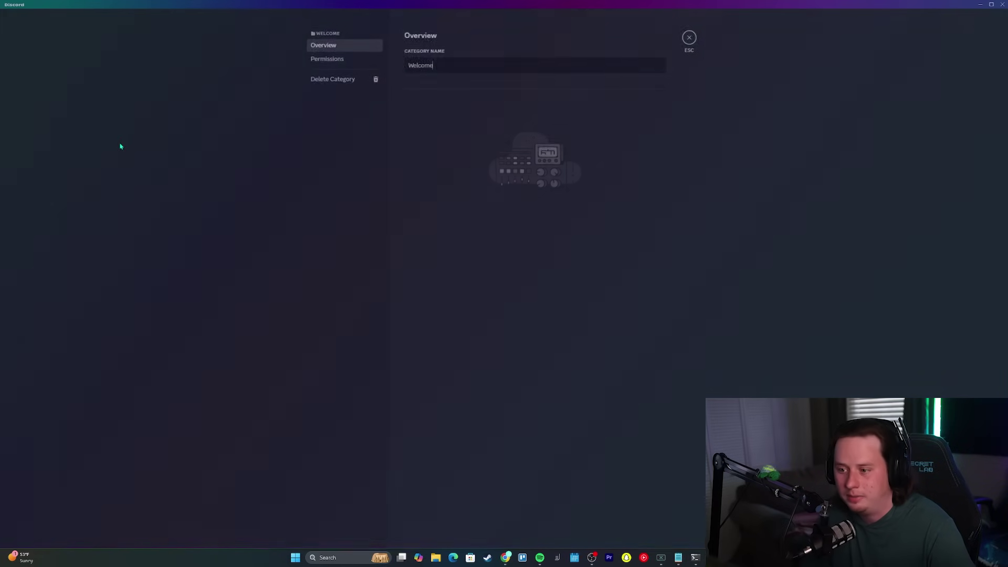
click(328, 61)
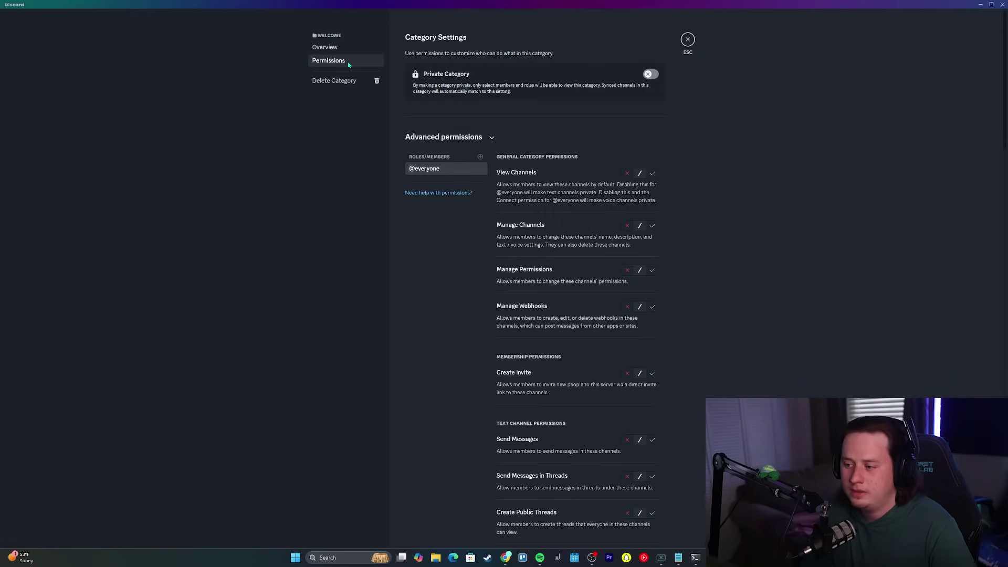
scroll(529, 371, down, 1)
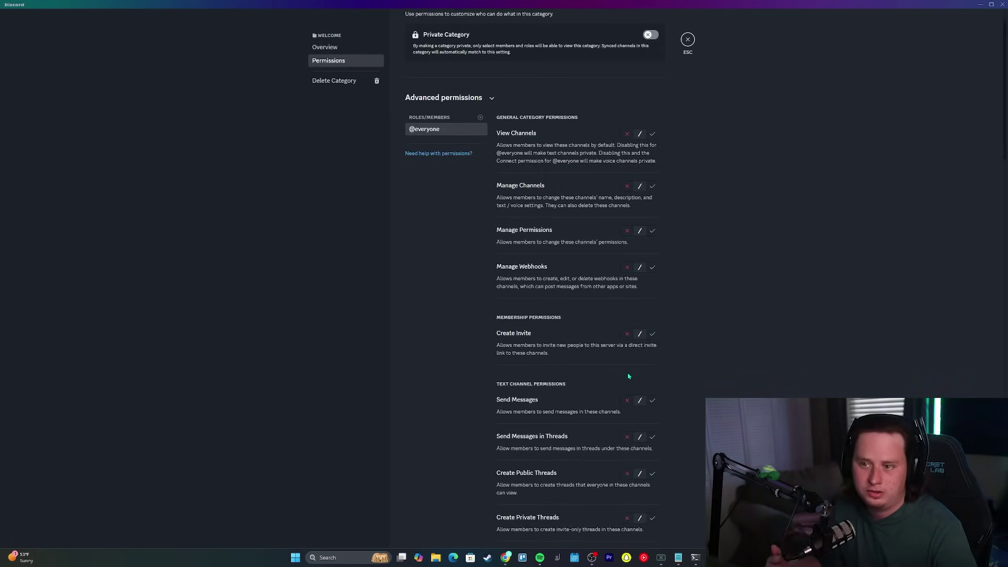
click(628, 402)
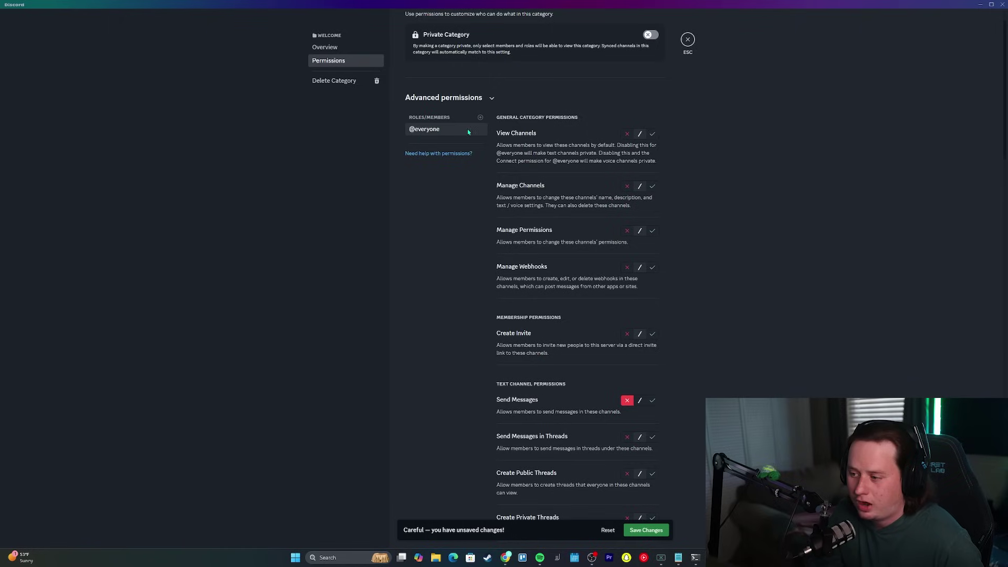
click(646, 531)
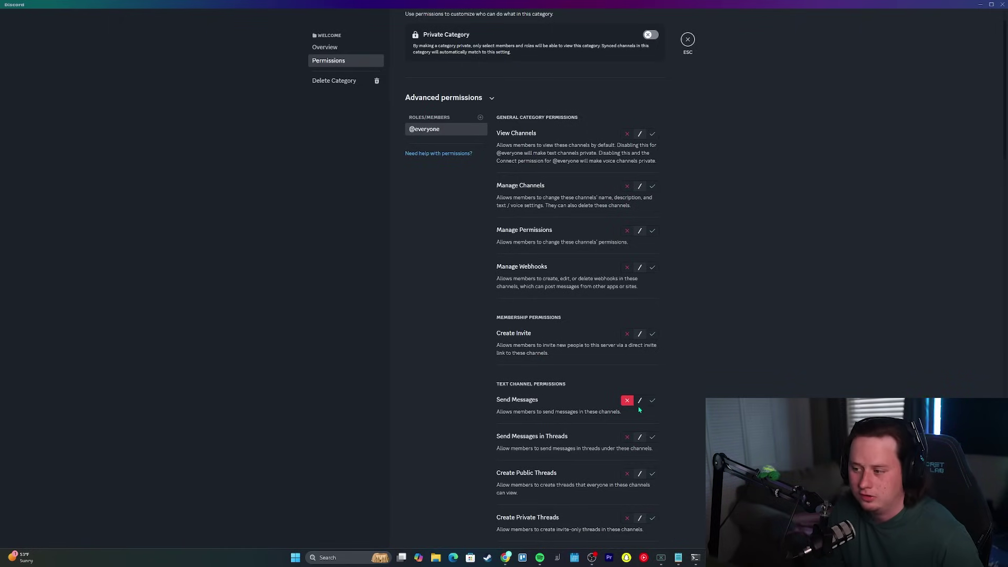
click(687, 39)
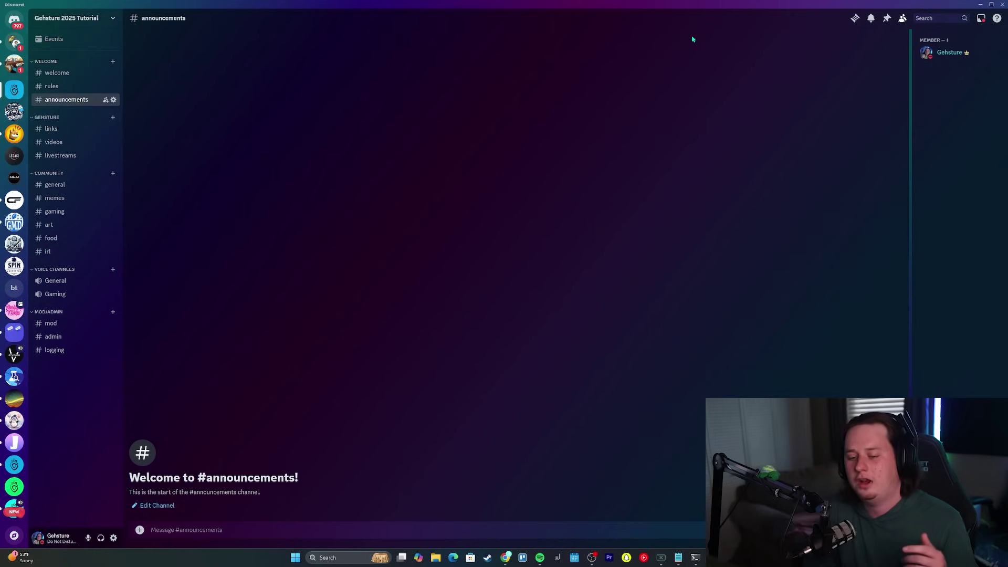
click(72, 86)
click(58, 72)
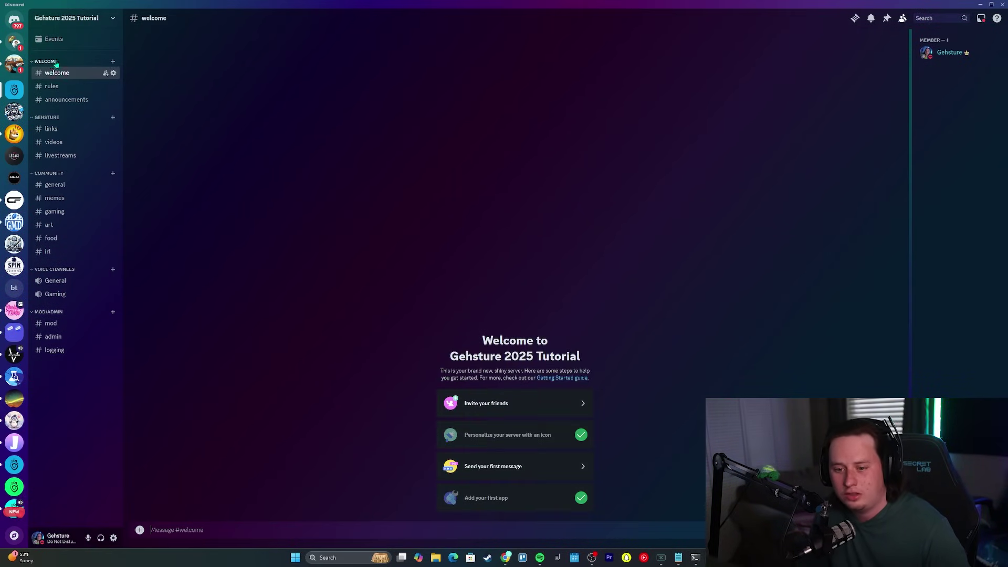
click(114, 73)
click(336, 61)
scroll(472, 273, down, 3)
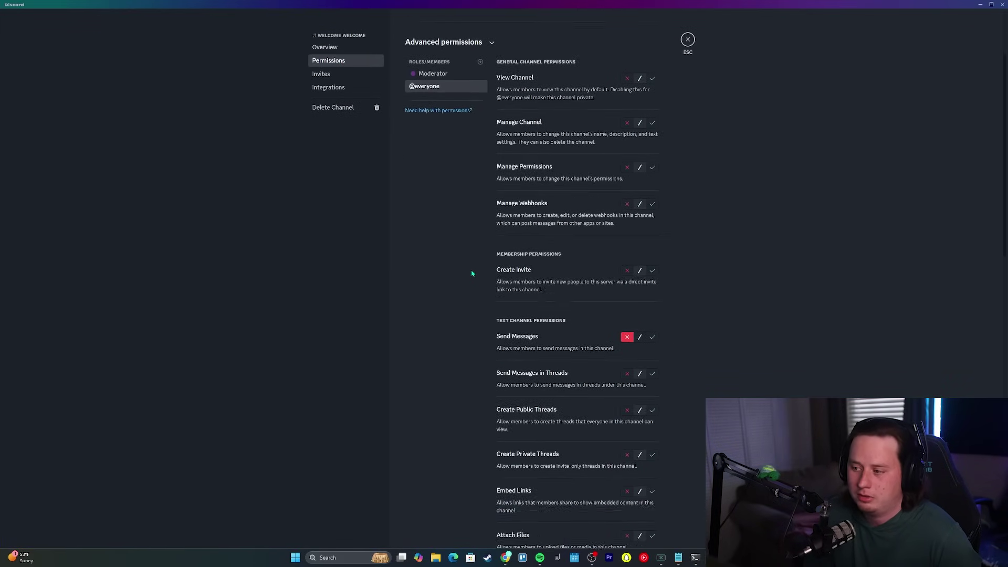
scroll(527, 157, up, 3)
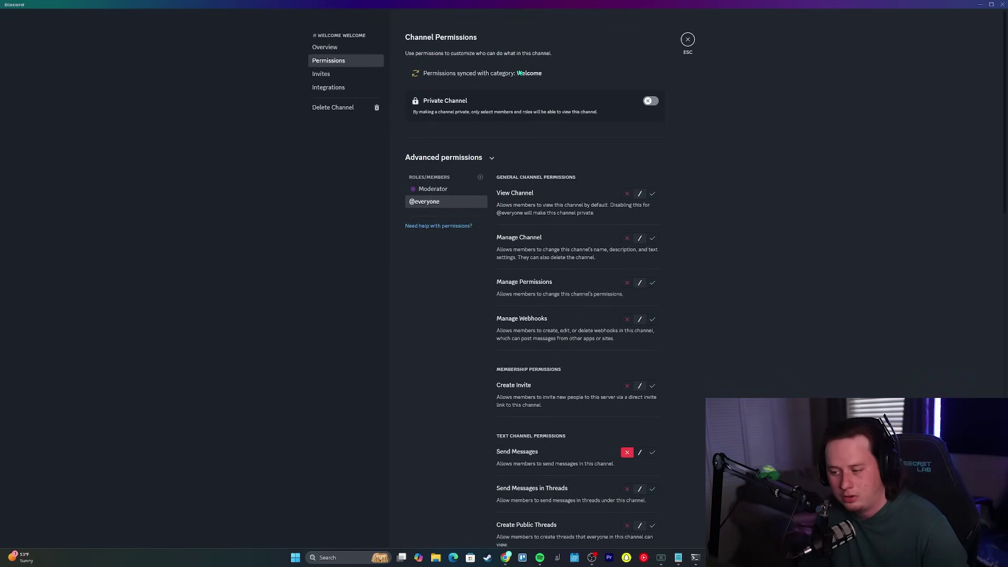
scroll(639, 323, down, 3)
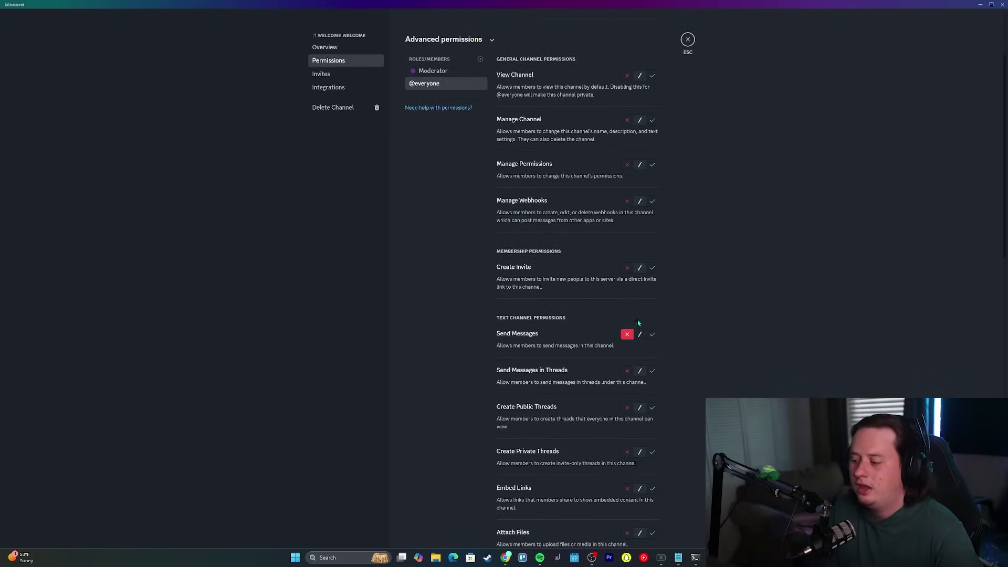
click(449, 73)
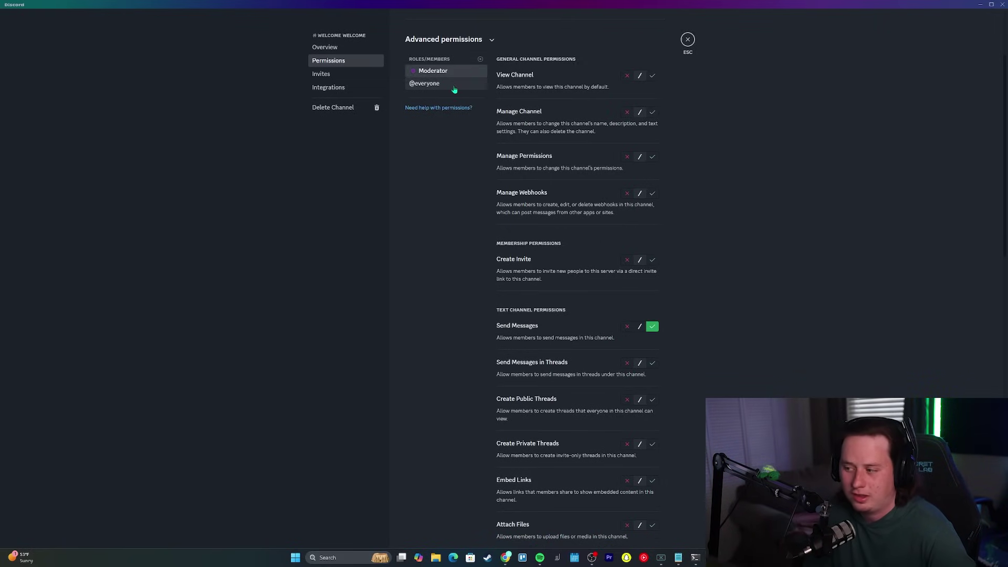
click(688, 39)
click(109, 86)
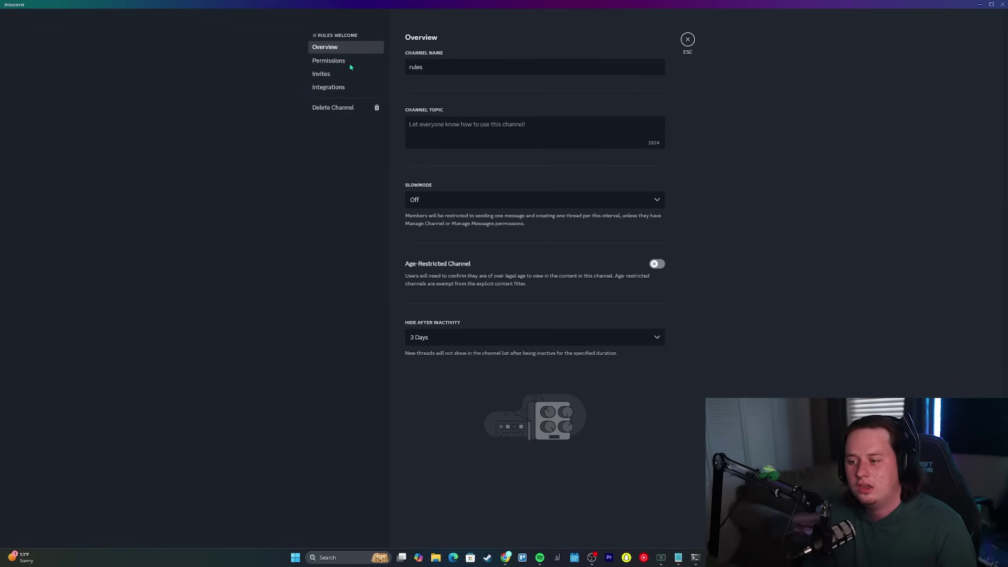
click(328, 61)
scroll(566, 290, down, 5)
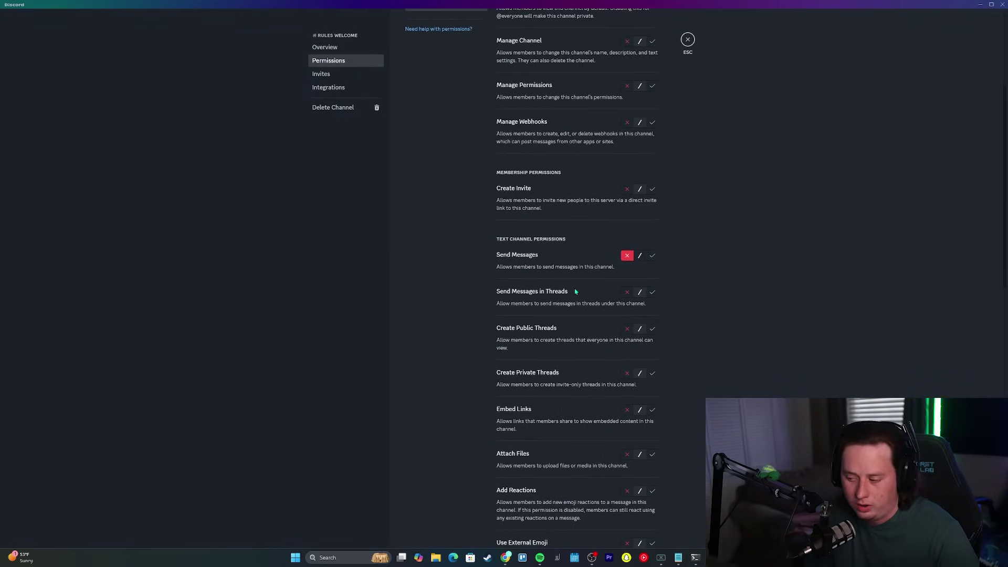
key(Escape)
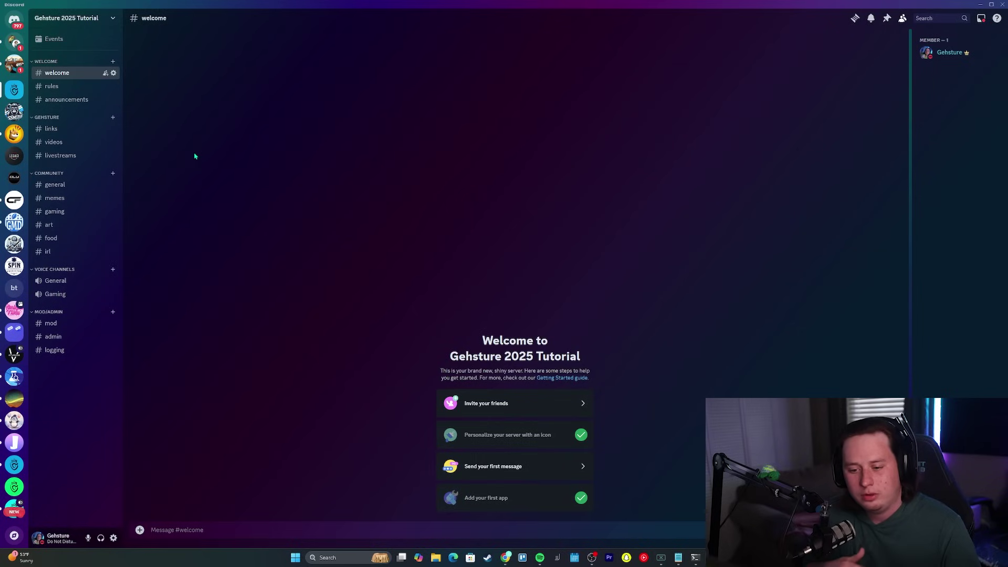
right_click(59, 121)
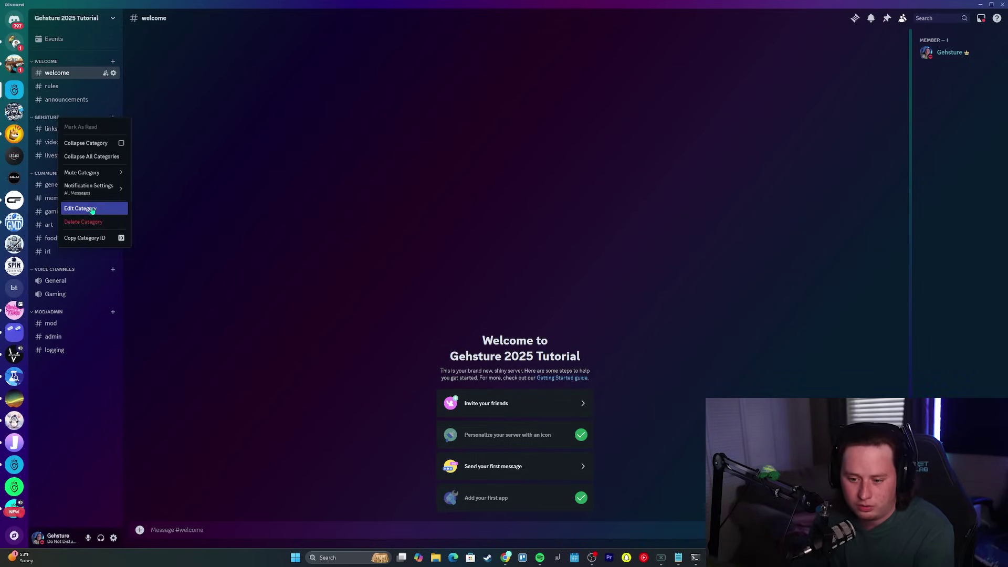
click(92, 209)
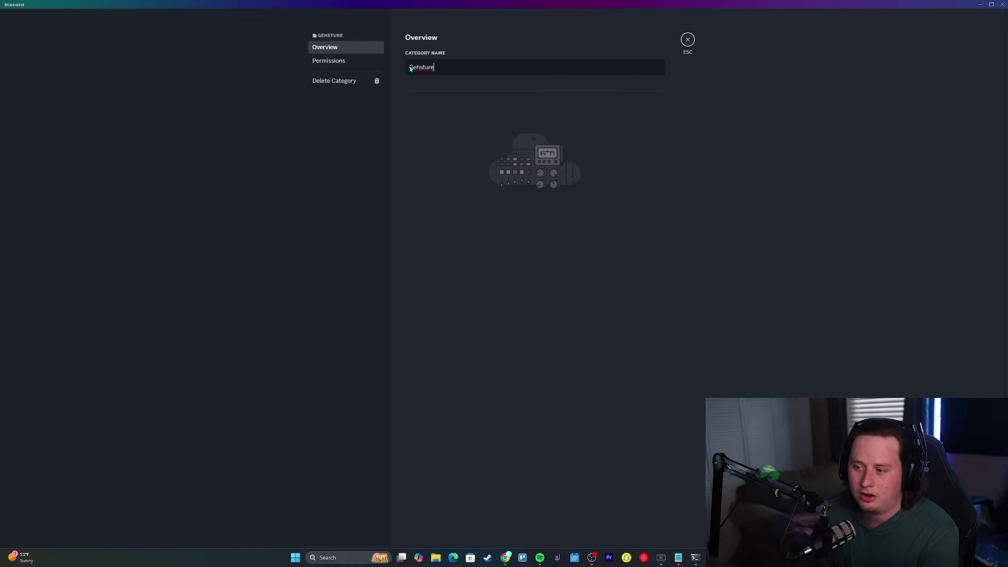
click(358, 62)
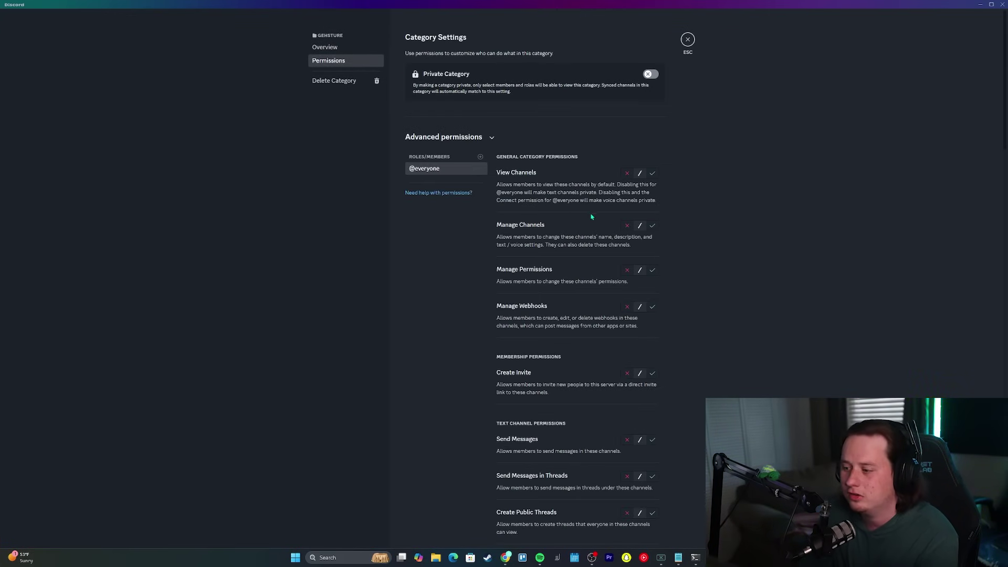
click(627, 440)
click(646, 530)
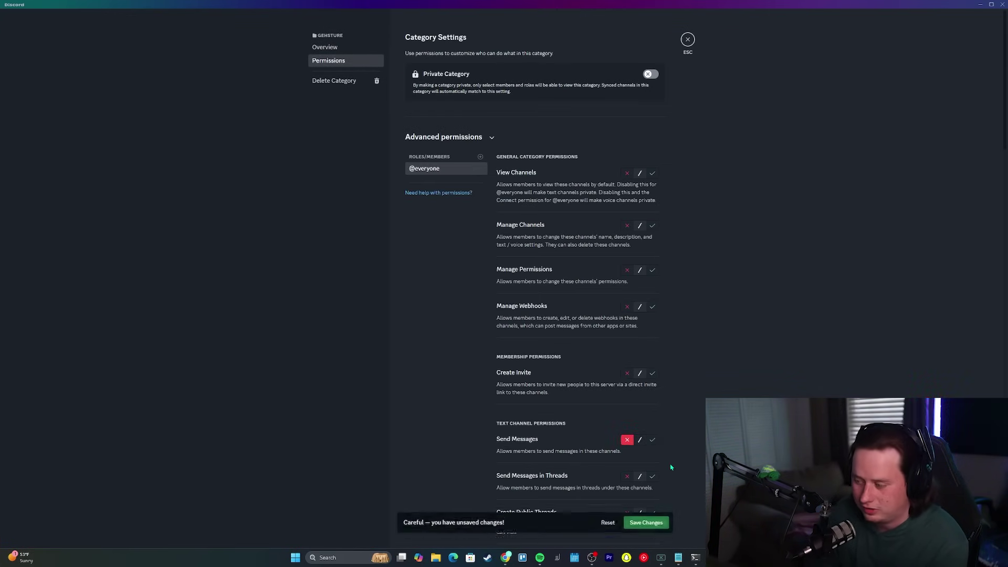
click(687, 40)
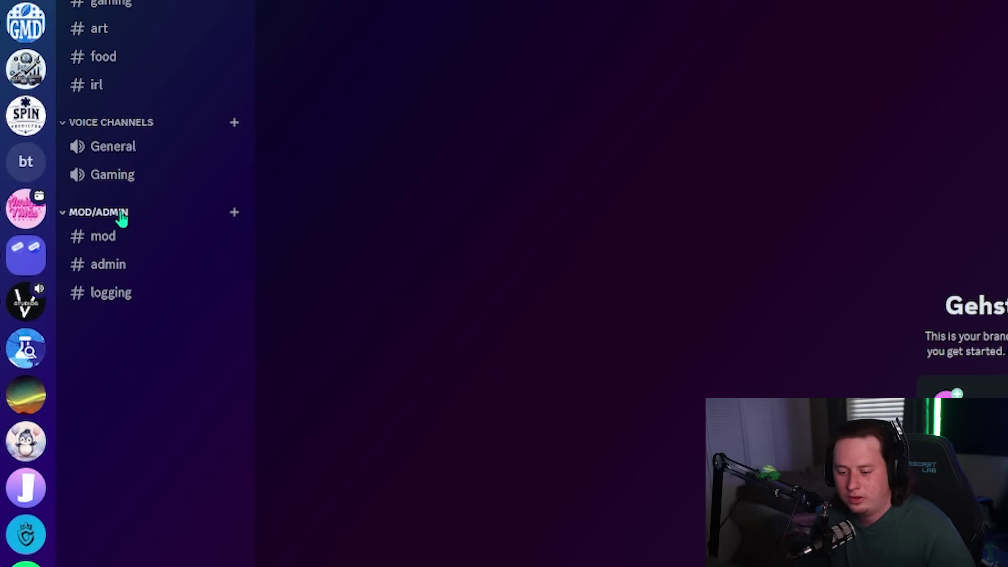
Step: Make the Mod/Admin category private in its permission settings
right_click(122, 214)
click(193, 405)
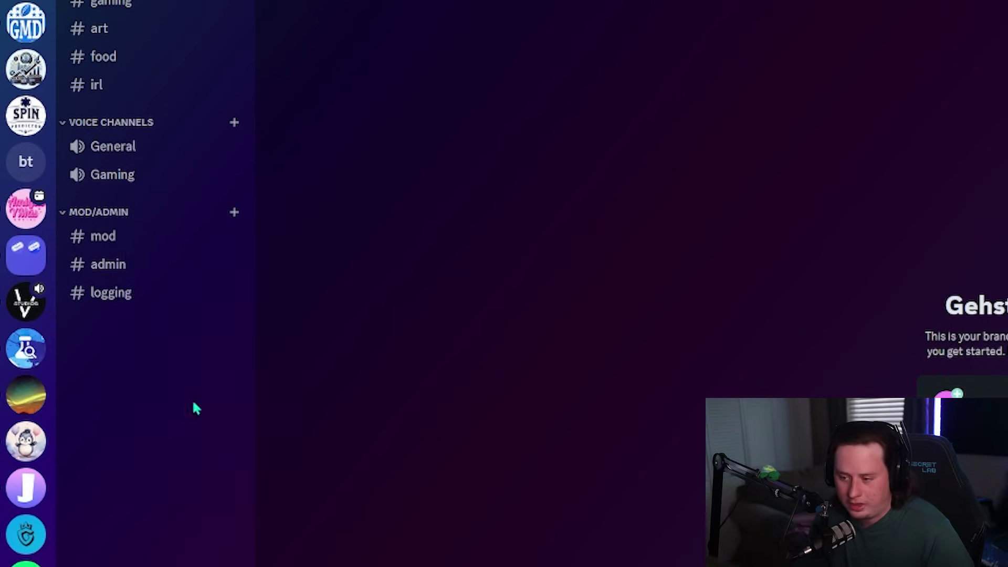
click(334, 47)
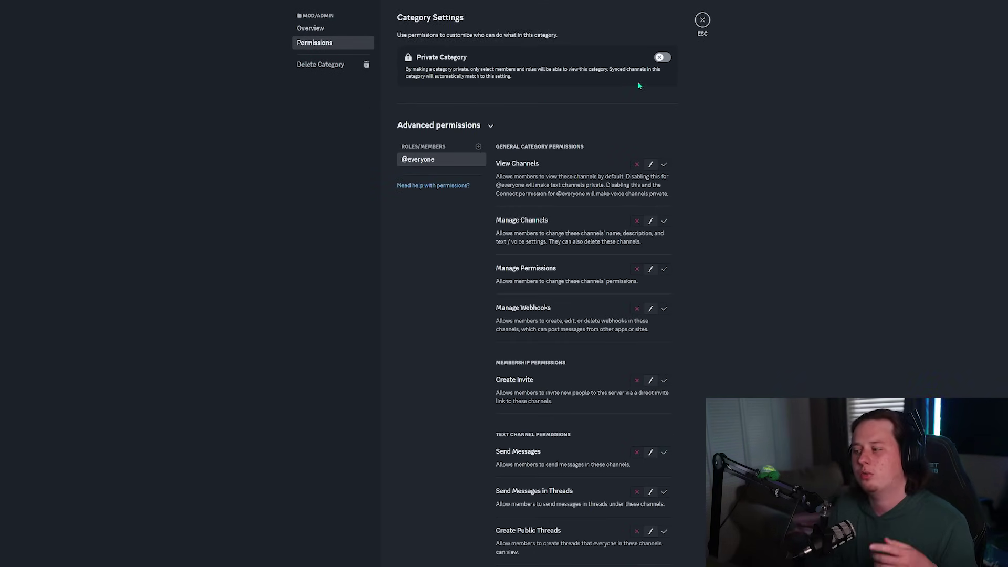
click(660, 58)
click(665, 61)
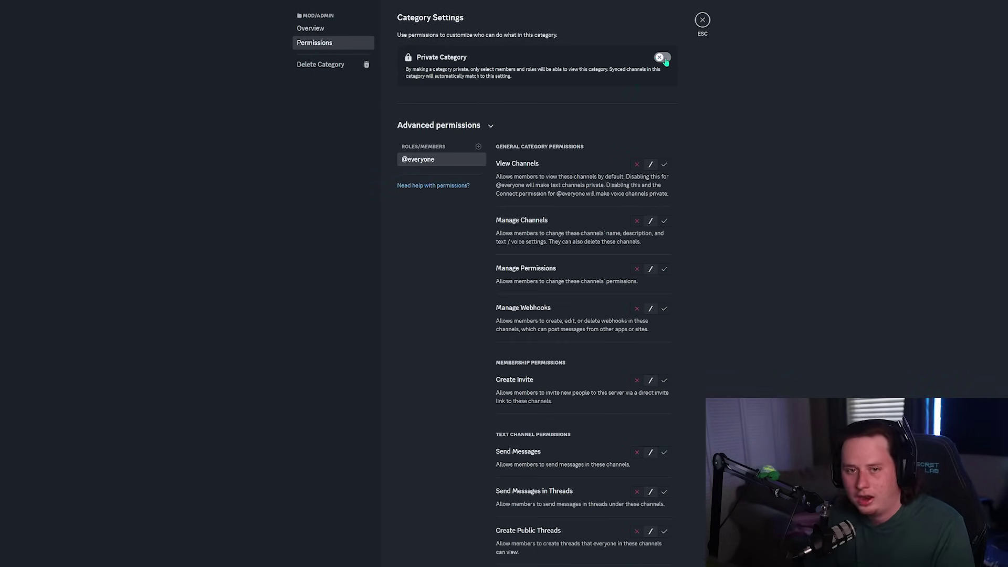
click(663, 58)
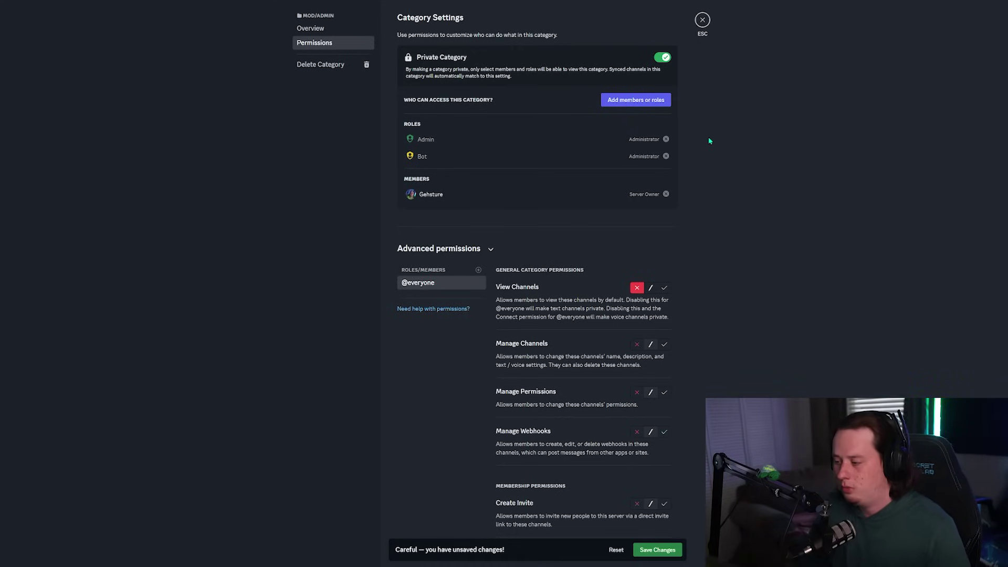
Step: Give the Moderator role access to the private Mod/Admin category, save the changes and close the category settings
click(631, 106)
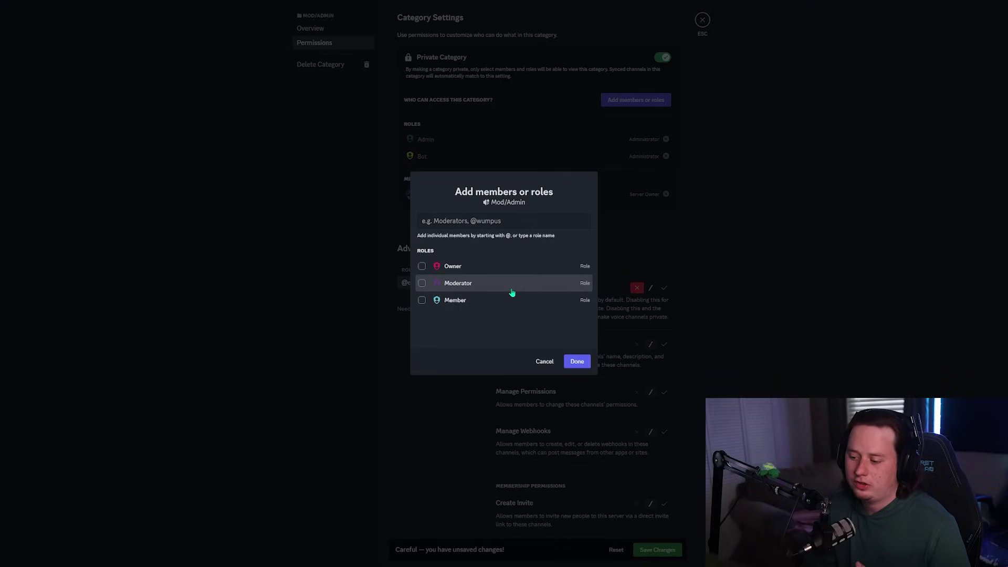
click(515, 286)
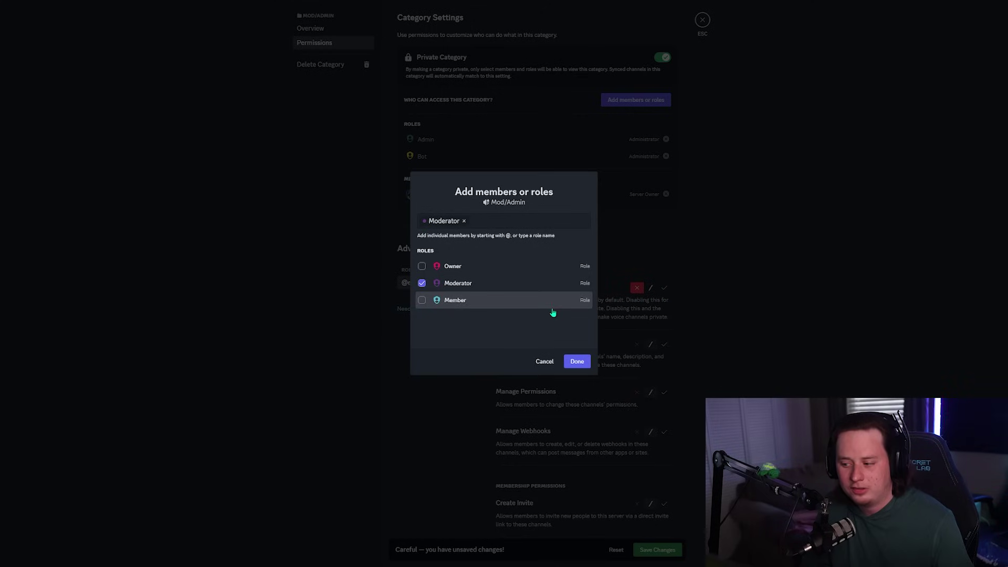
click(587, 367)
scroll(446, 252, down, 3)
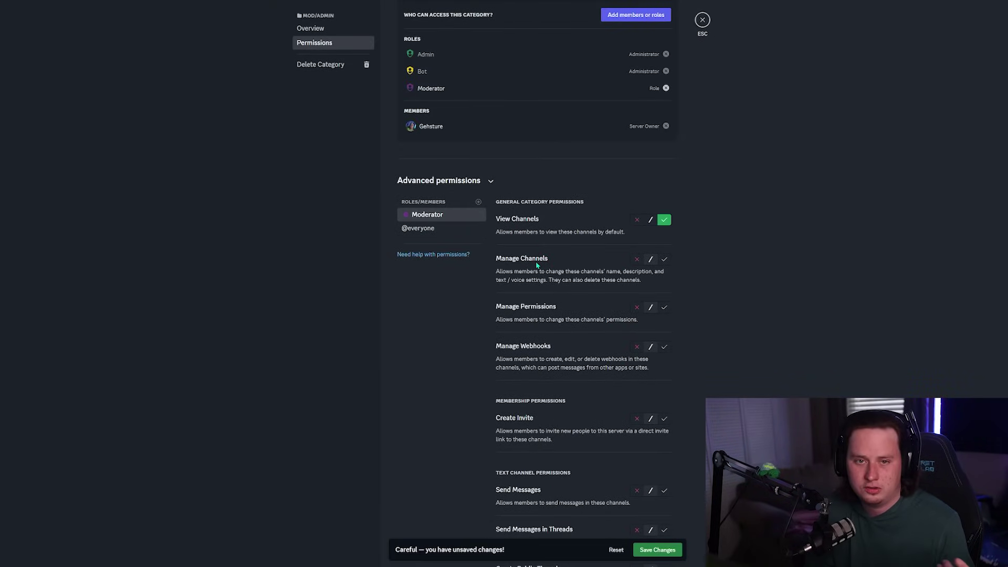
scroll(609, 436, down, 3)
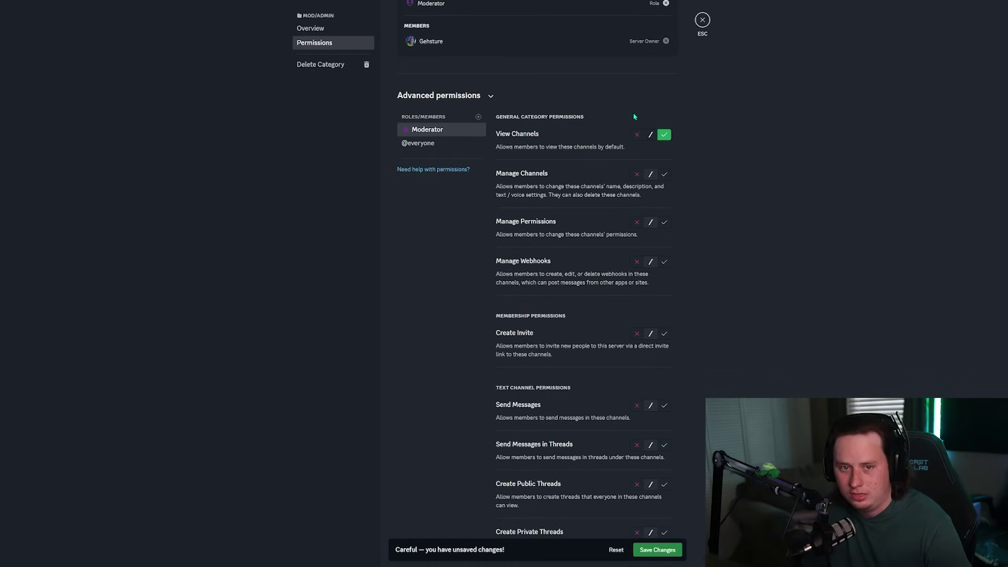
click(657, 549)
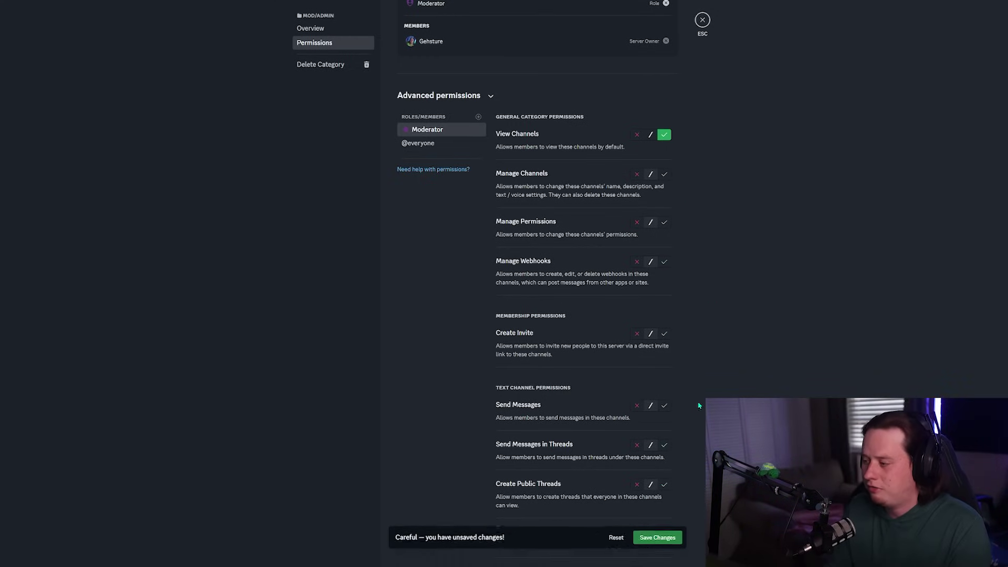
click(702, 24)
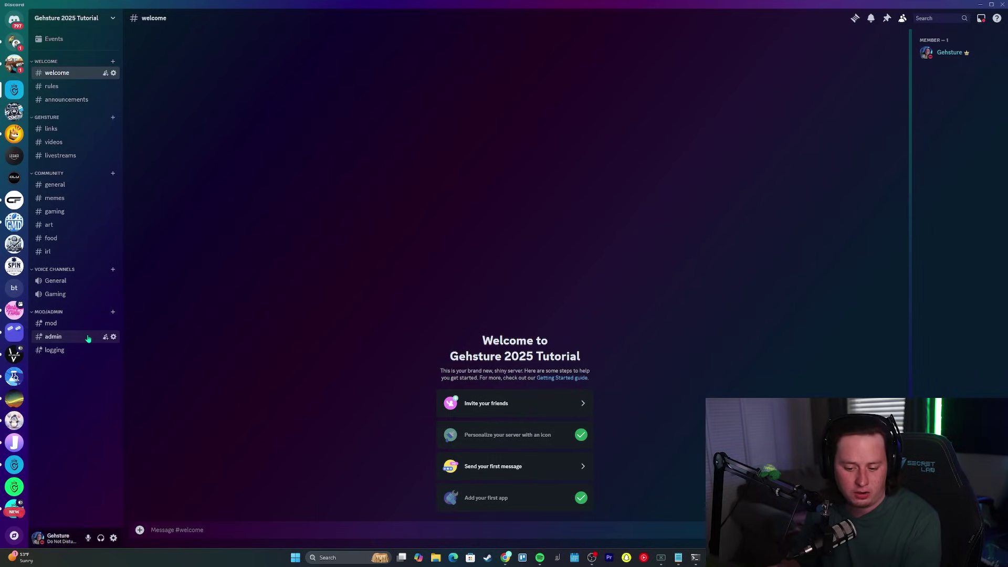
Step: Remove the Moderator role from the admin channel's access list and confirm deleting its permissions
click(114, 338)
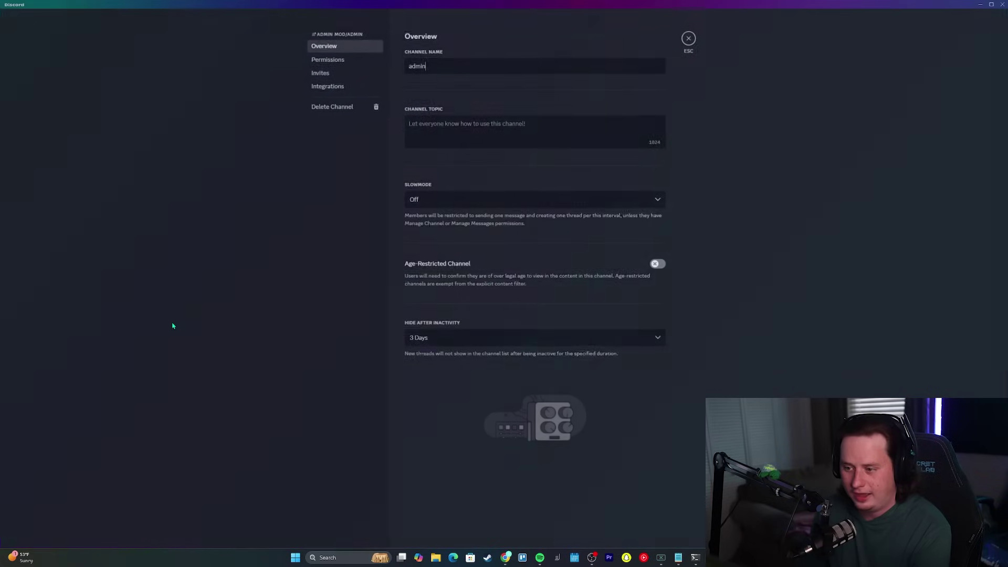
click(340, 65)
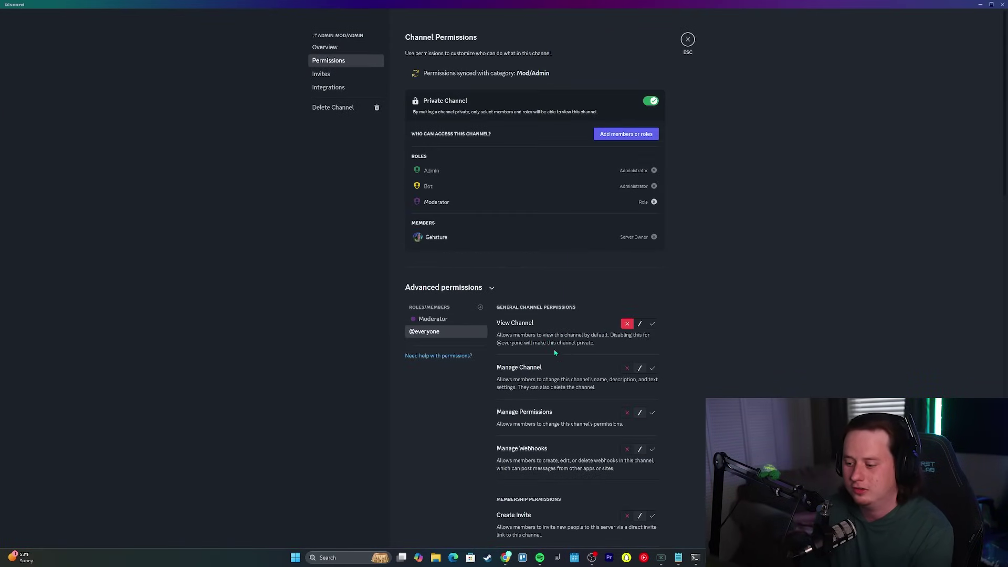
click(452, 319)
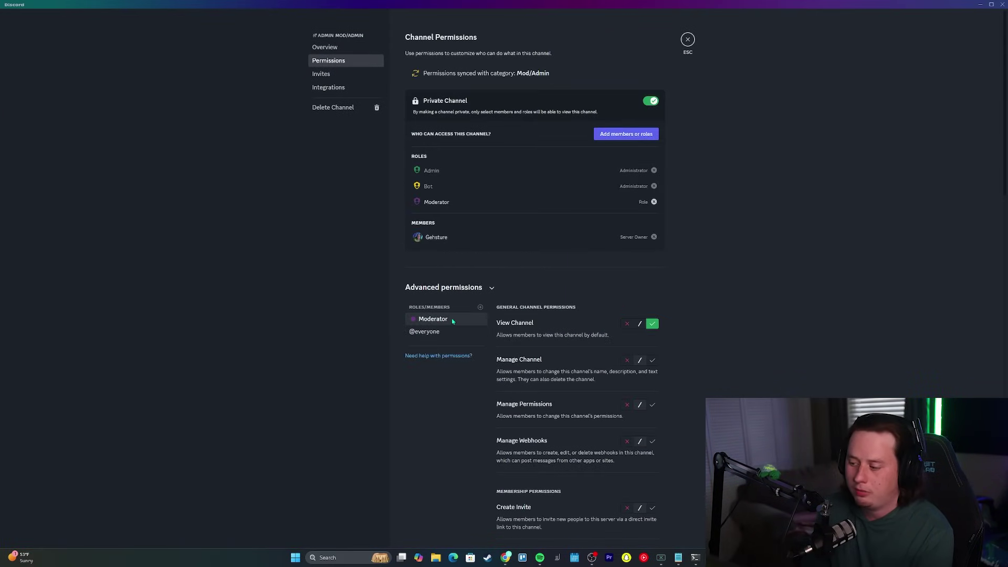
click(654, 202)
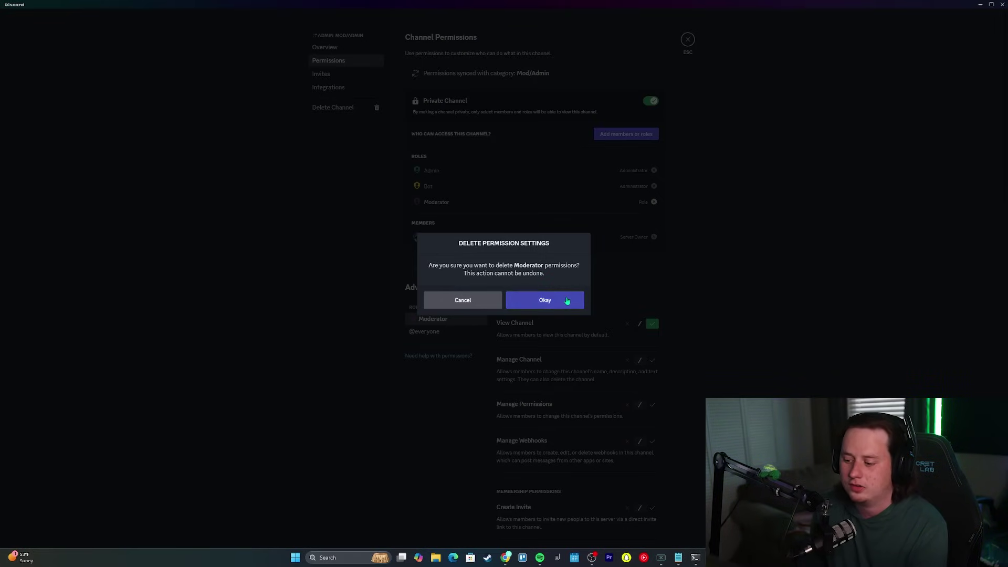
click(567, 300)
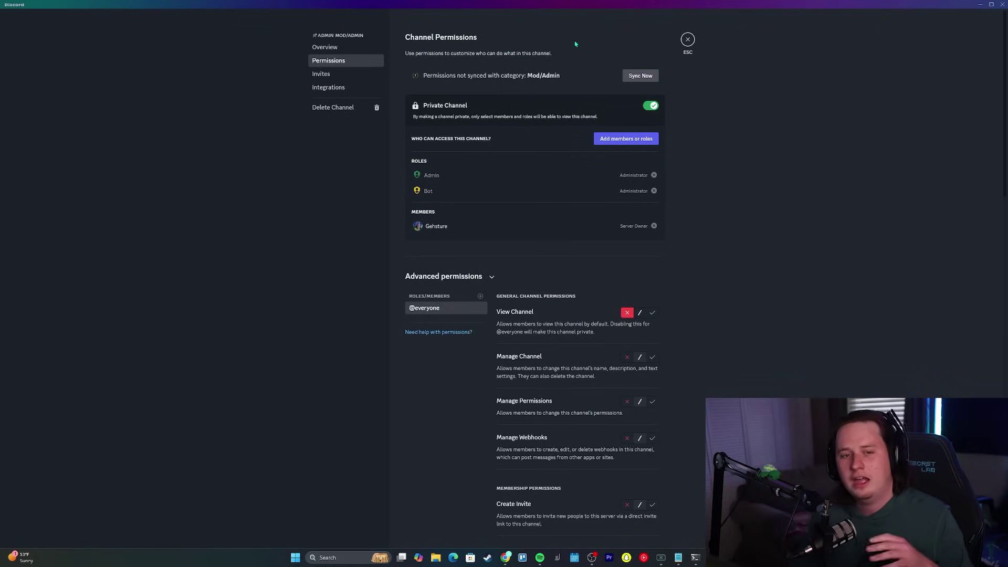
Step: Close the admin channel's settings and review which roles can access the admin, mod and logging channels
click(688, 39)
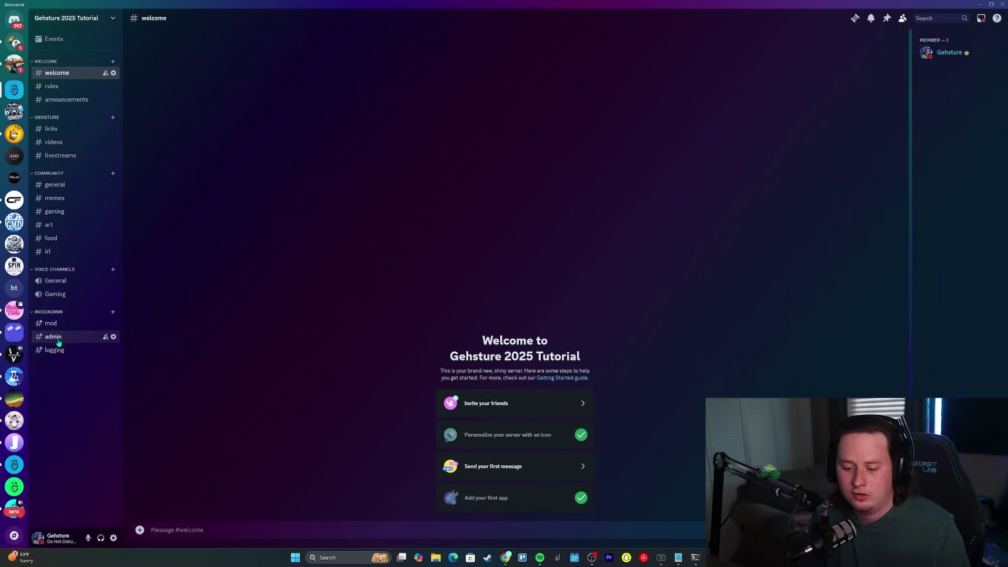
click(87, 337)
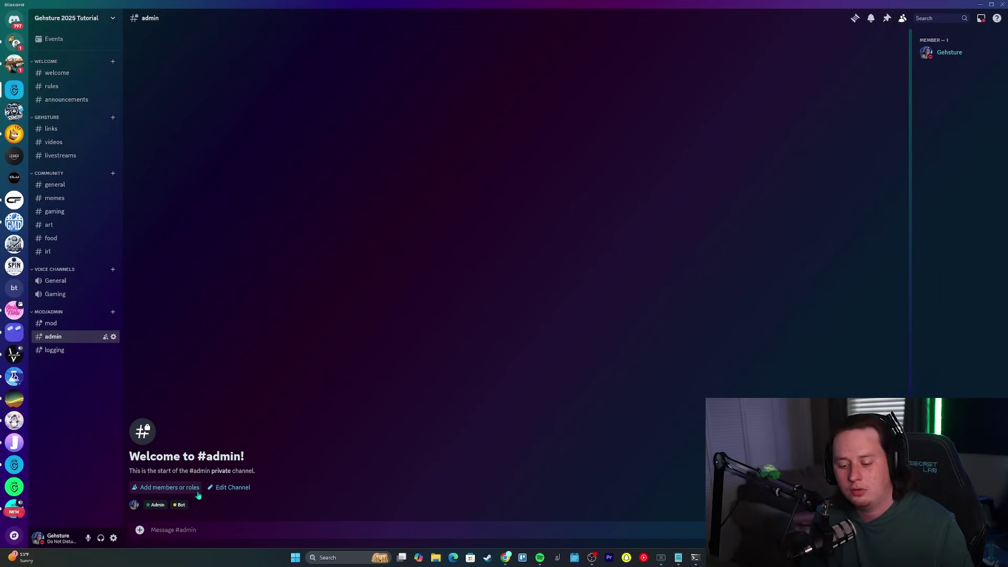
click(79, 323)
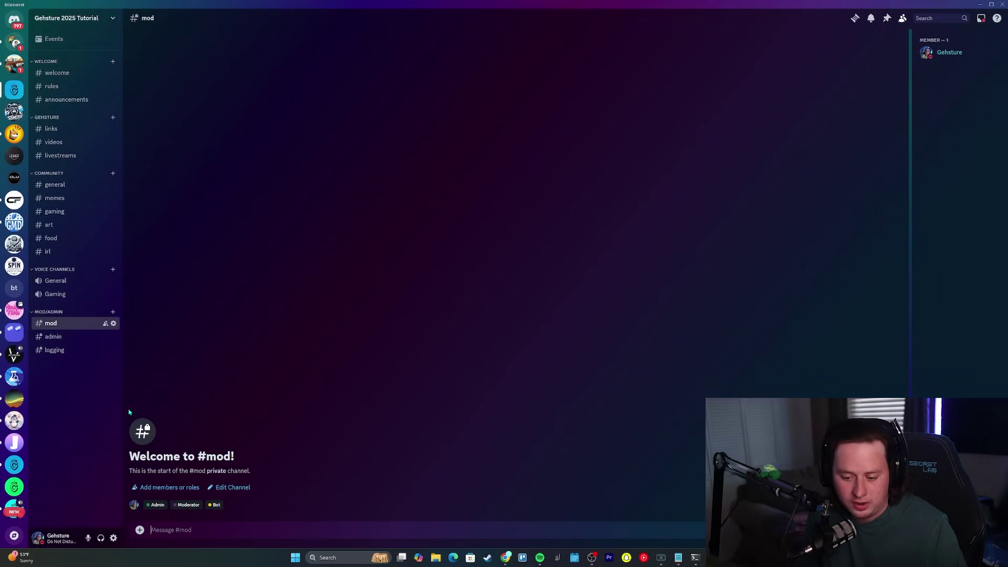
click(59, 350)
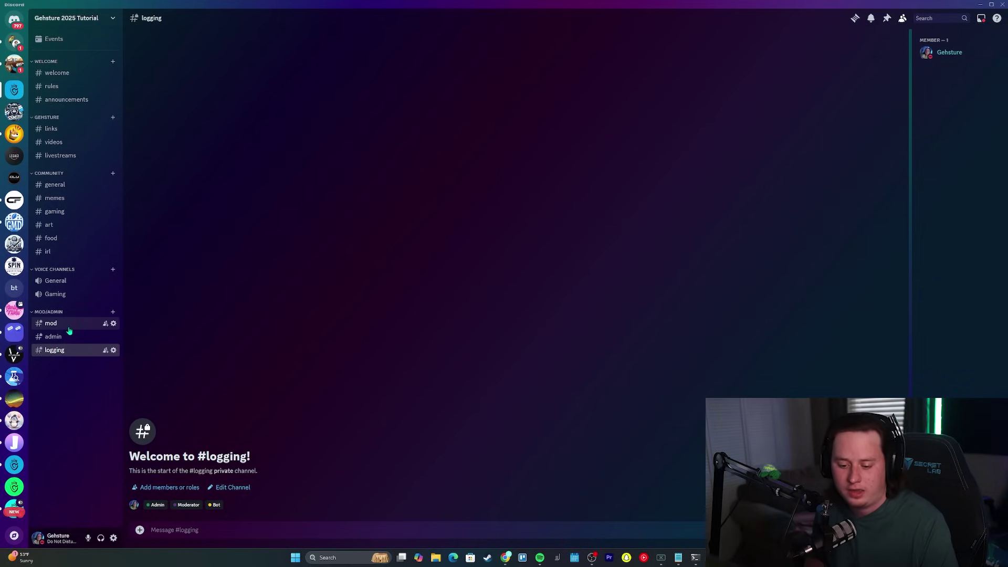
click(73, 337)
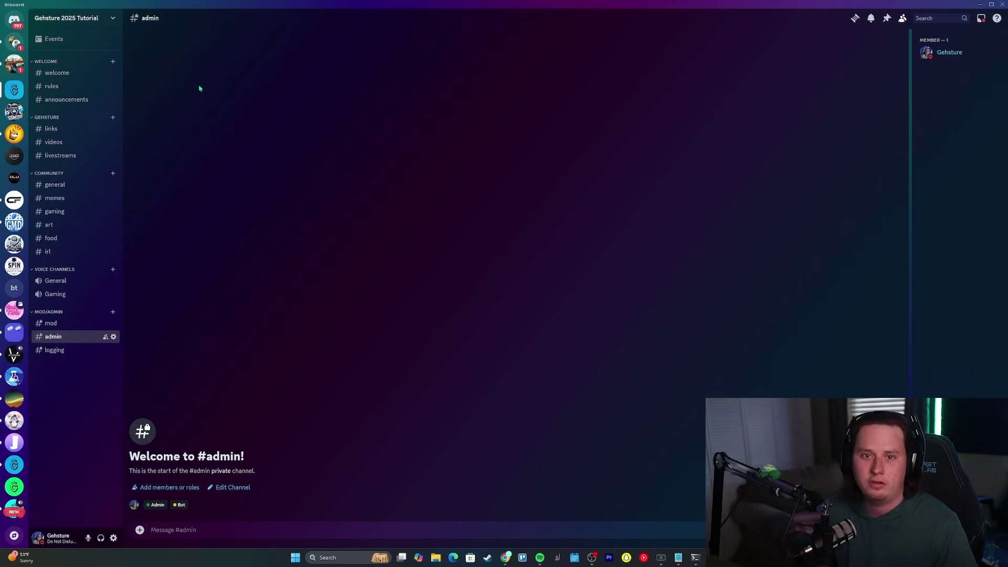
Step: Open the Enable Community page in the server settings and start the Community Server setup
click(99, 20)
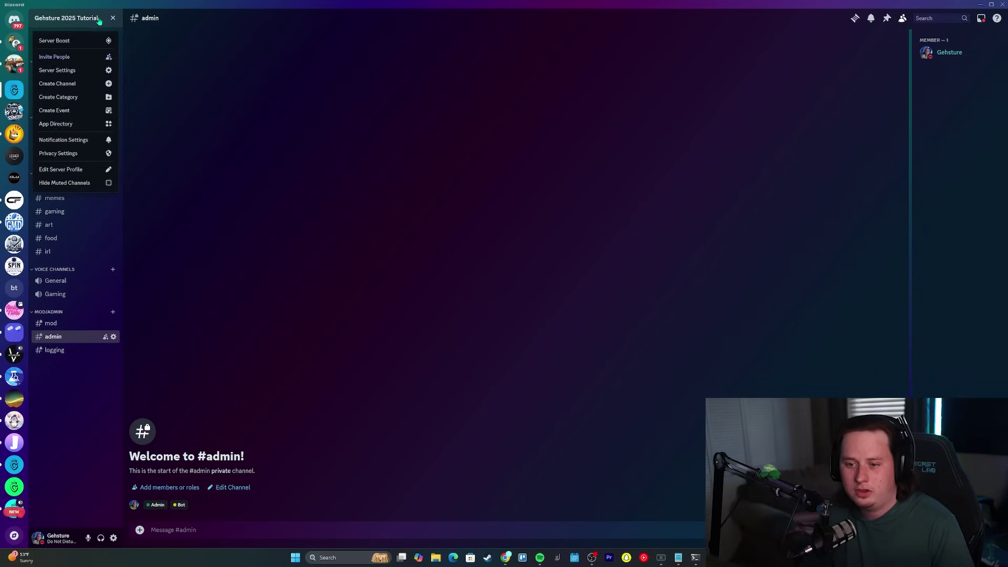
click(91, 72)
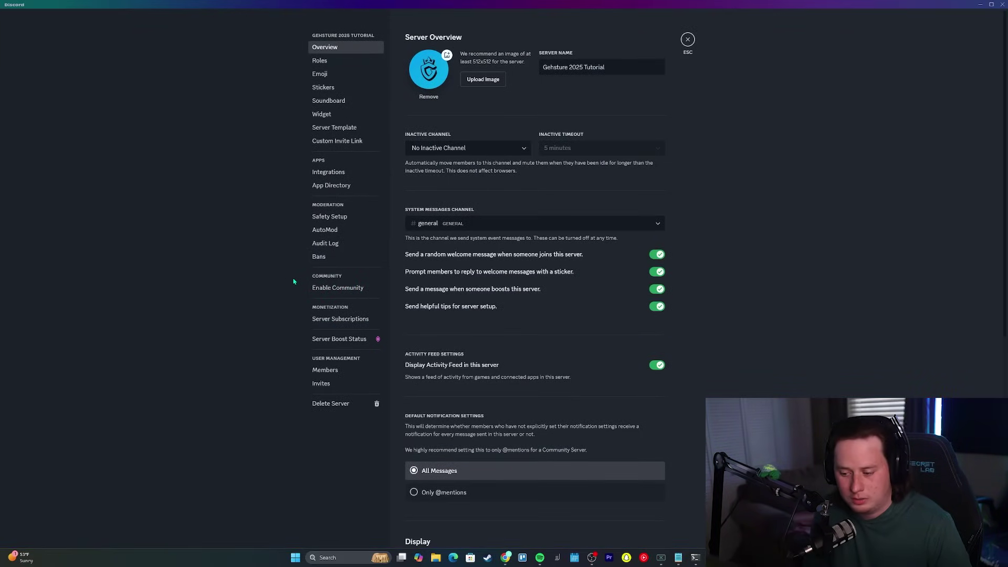
click(339, 294)
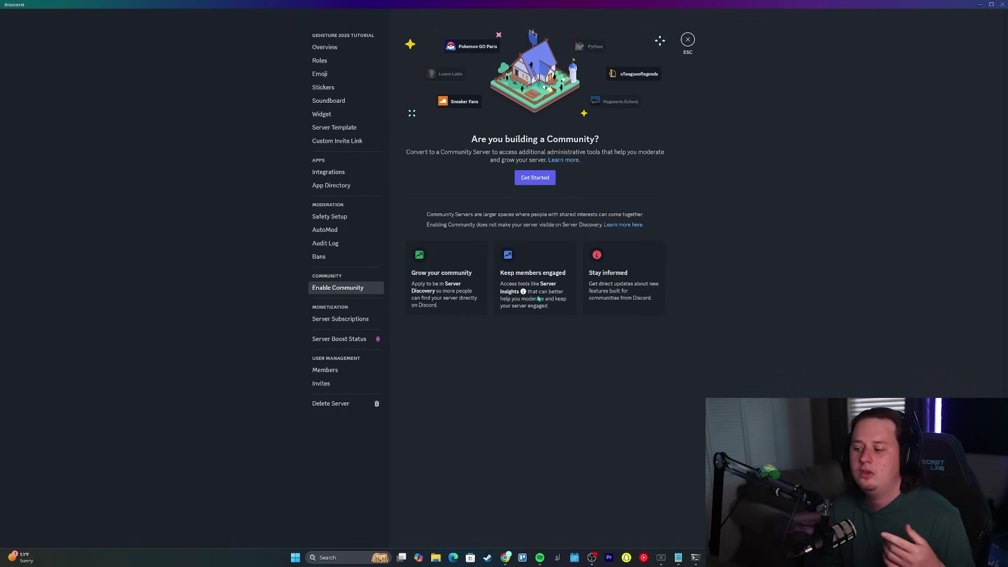
mouse_move(523, 296)
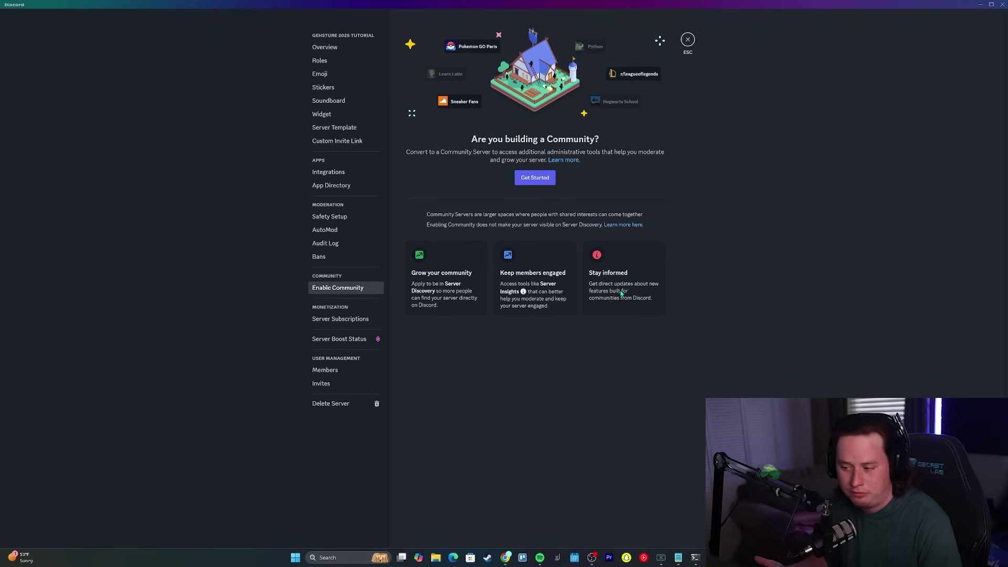
click(550, 180)
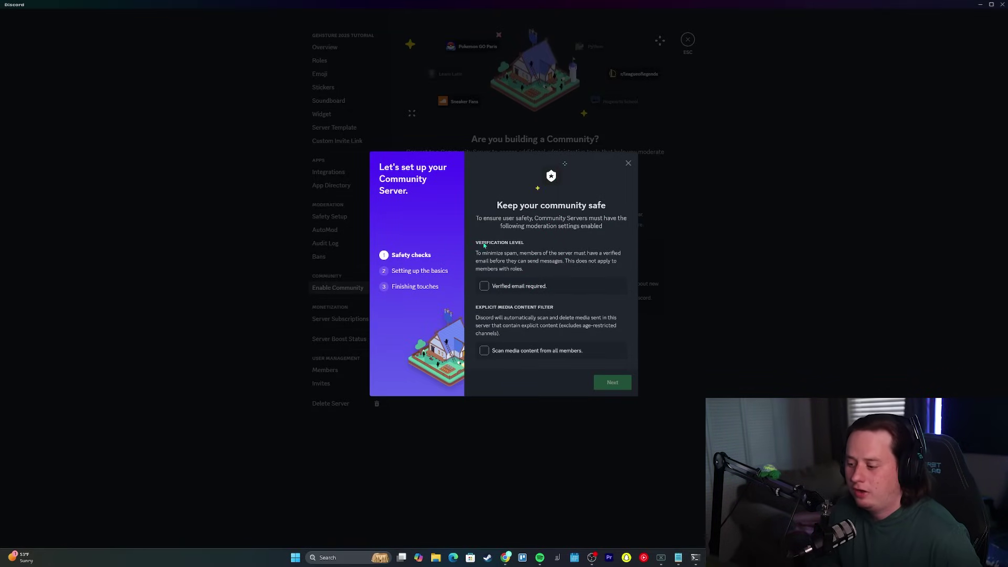
Step: Require a verified email and media content scanning for all members in the safety checks, and continue to the basics
click(518, 291)
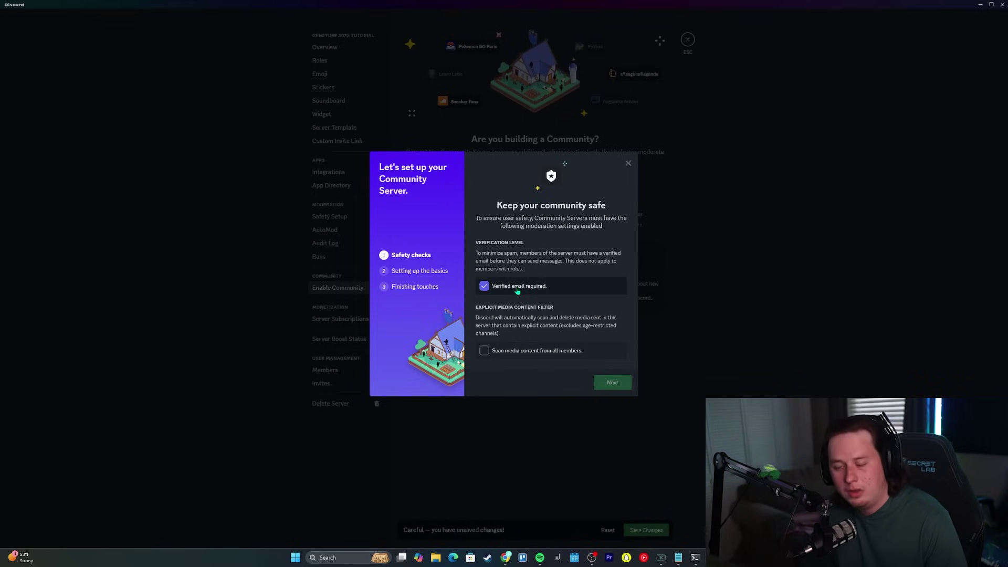
click(530, 353)
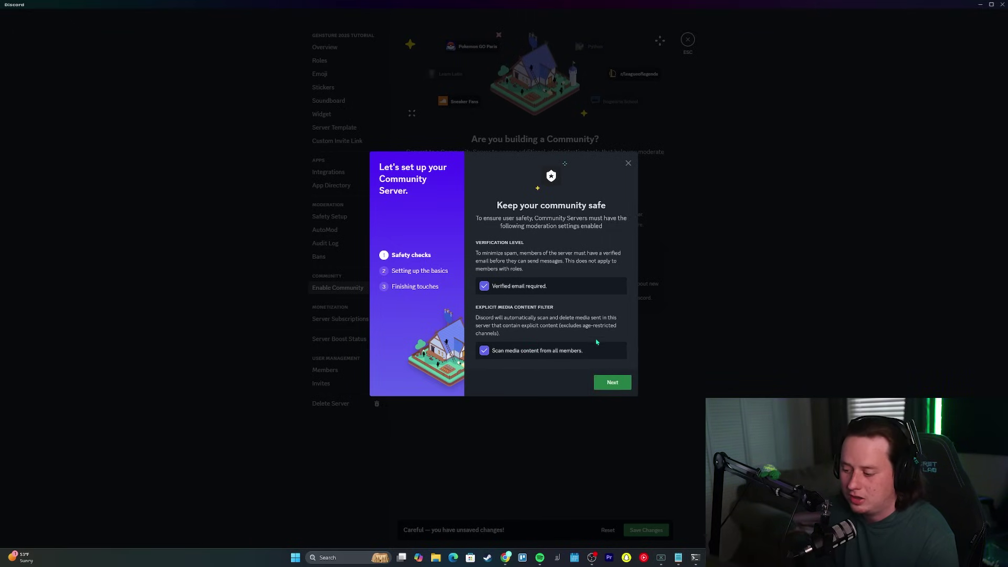
click(609, 383)
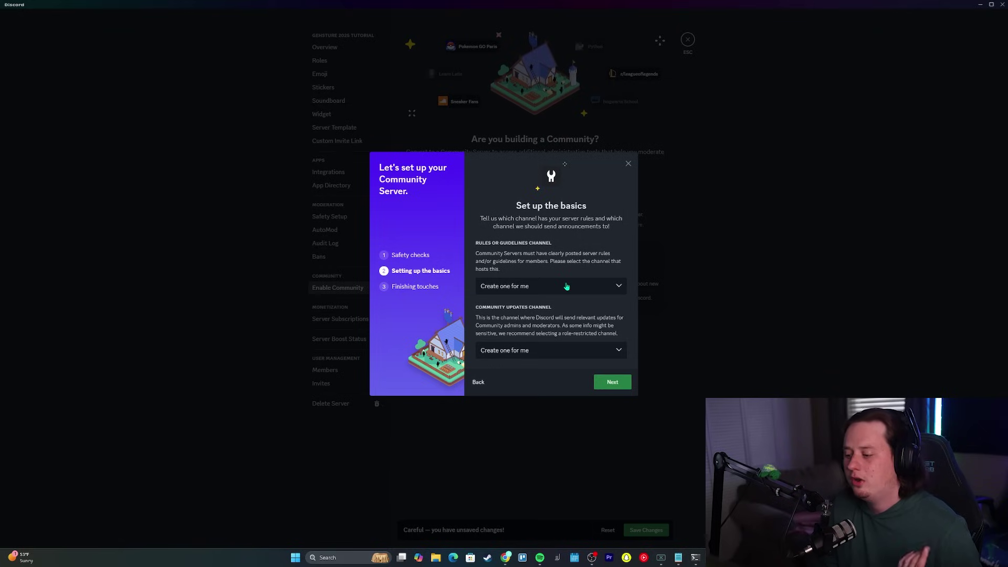
Step: Choose #rules as the rules or guidelines channel for the Community Server
click(523, 290)
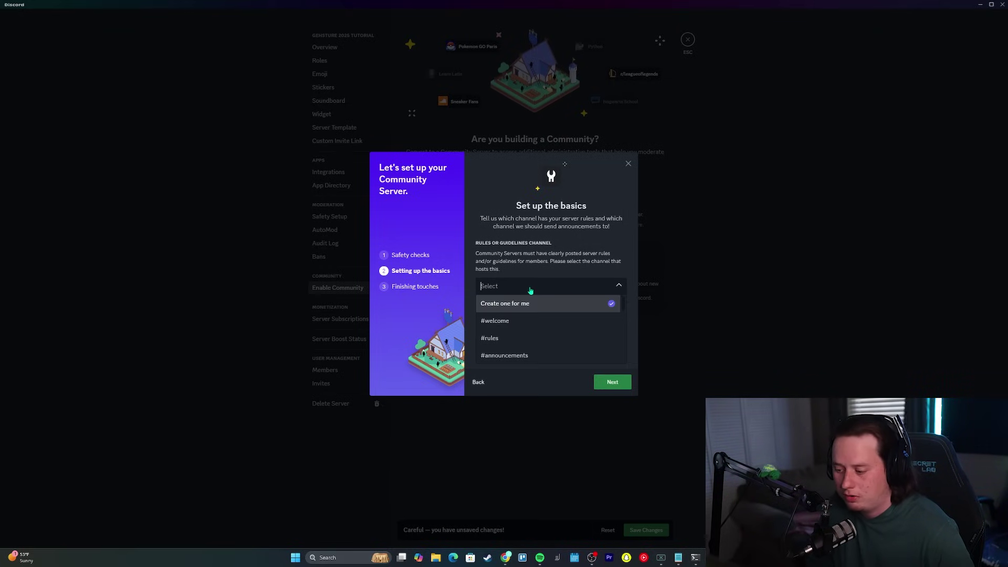
click(517, 341)
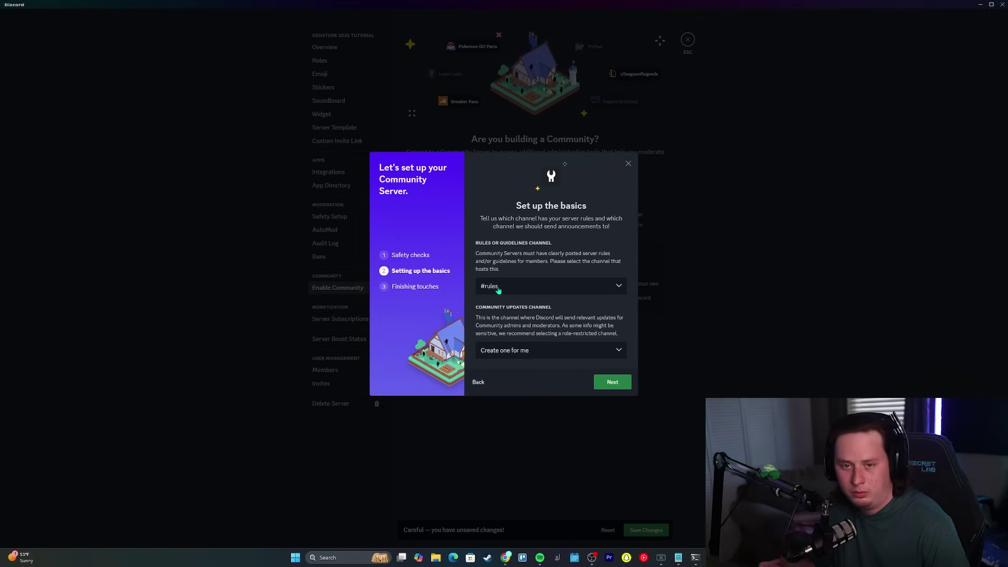
Step: Choose #mod as the community updates channel in the Community Server setup
click(536, 349)
scroll(537, 331, down, 5)
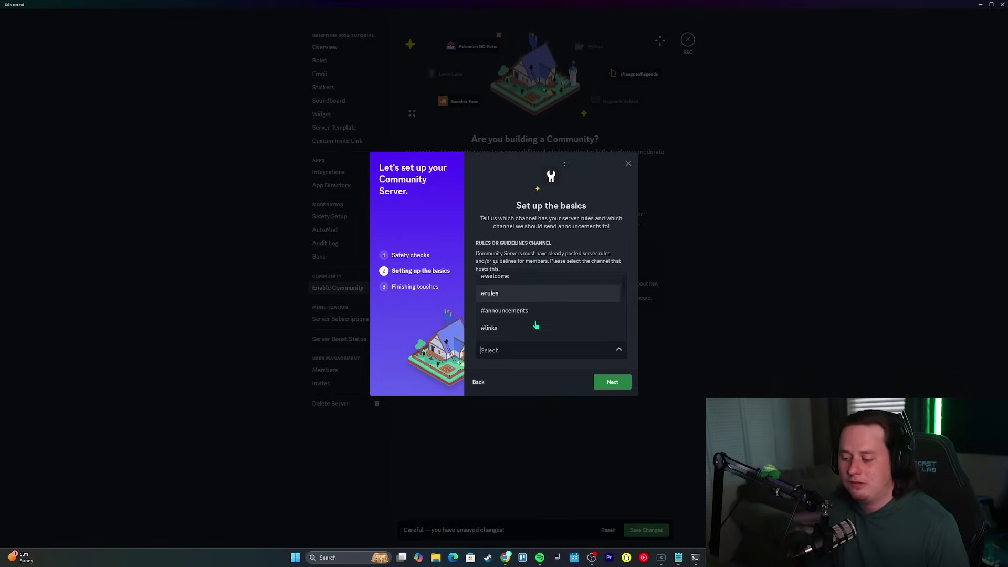
scroll(534, 327, down, 2)
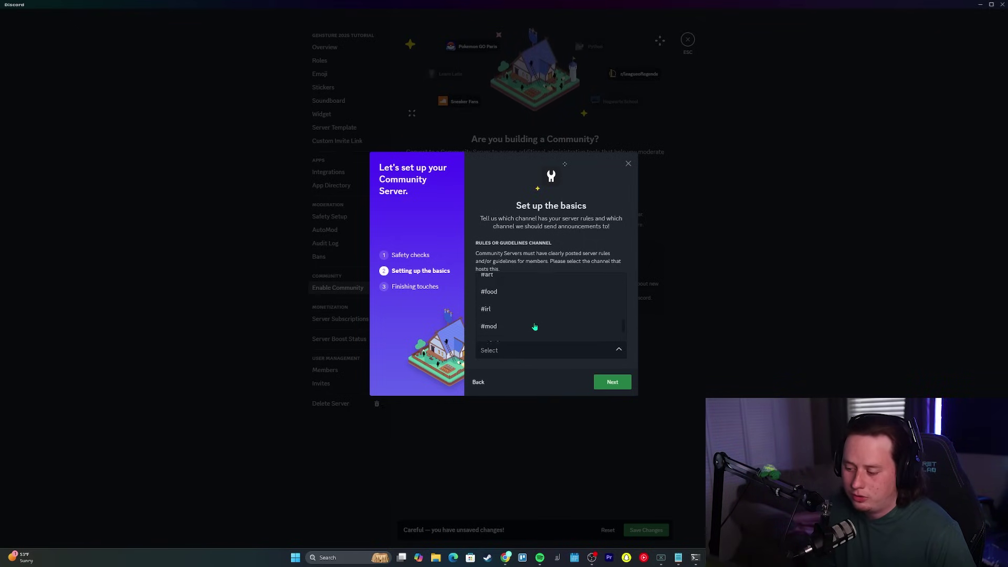
scroll(530, 324, down, 3)
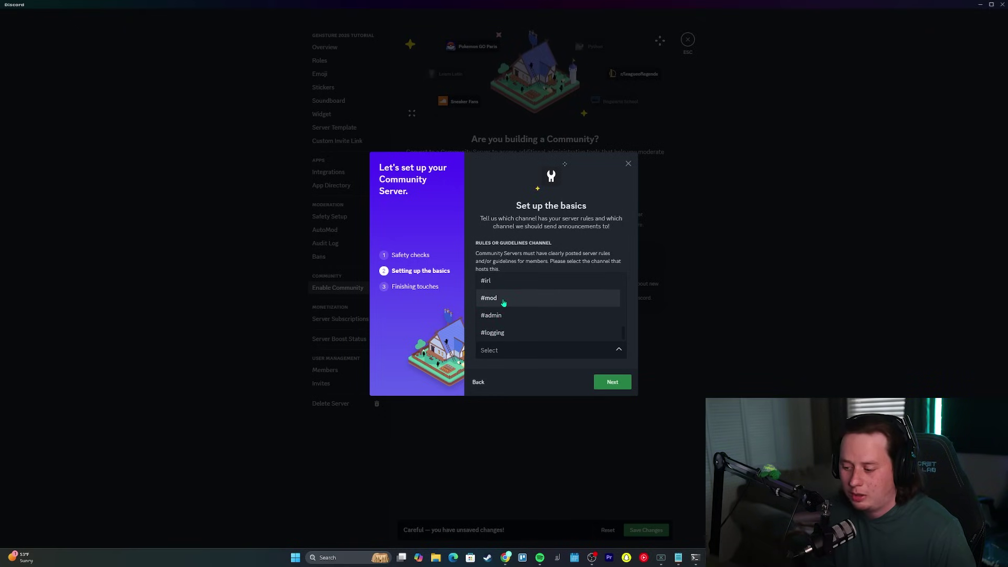
scroll(503, 303, down, 2)
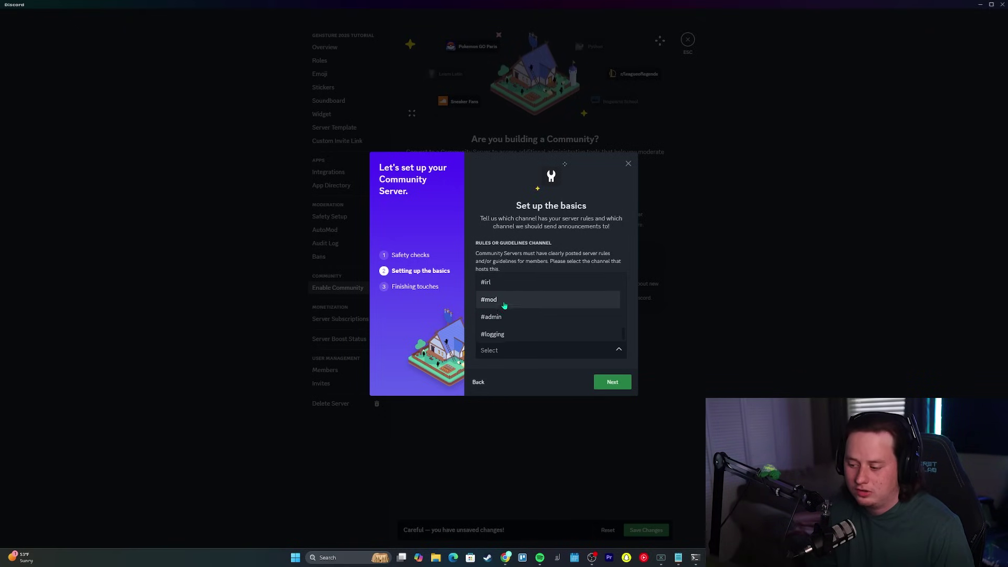
click(506, 304)
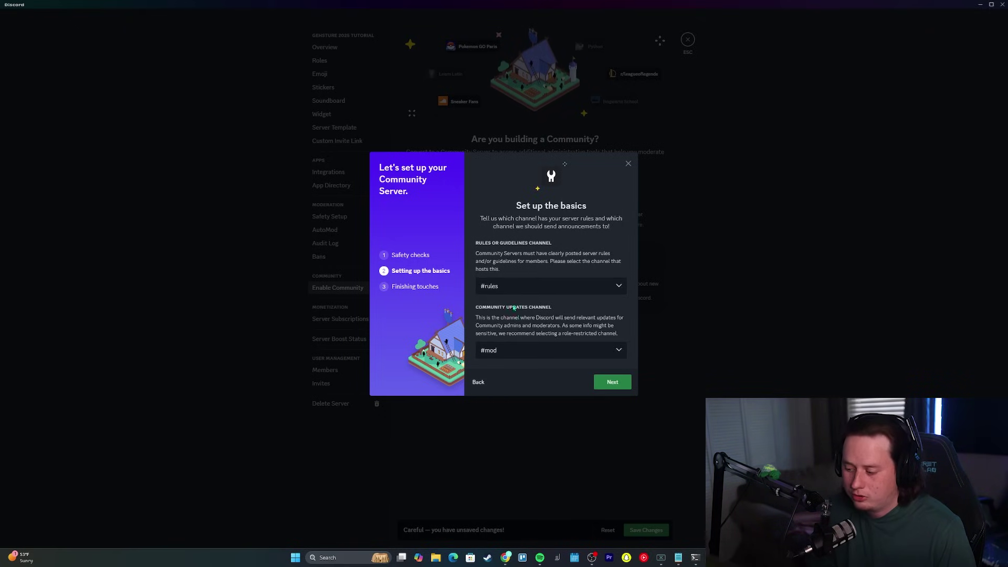
Step: Proceed to the finishing touches, agree to the community guidelines, and finish the Community Server setup
click(614, 383)
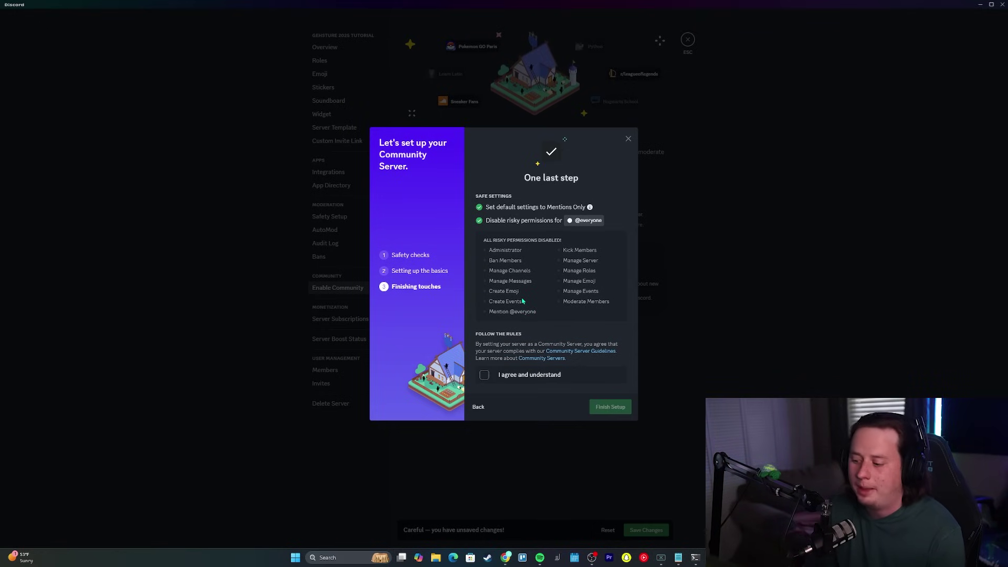
click(504, 379)
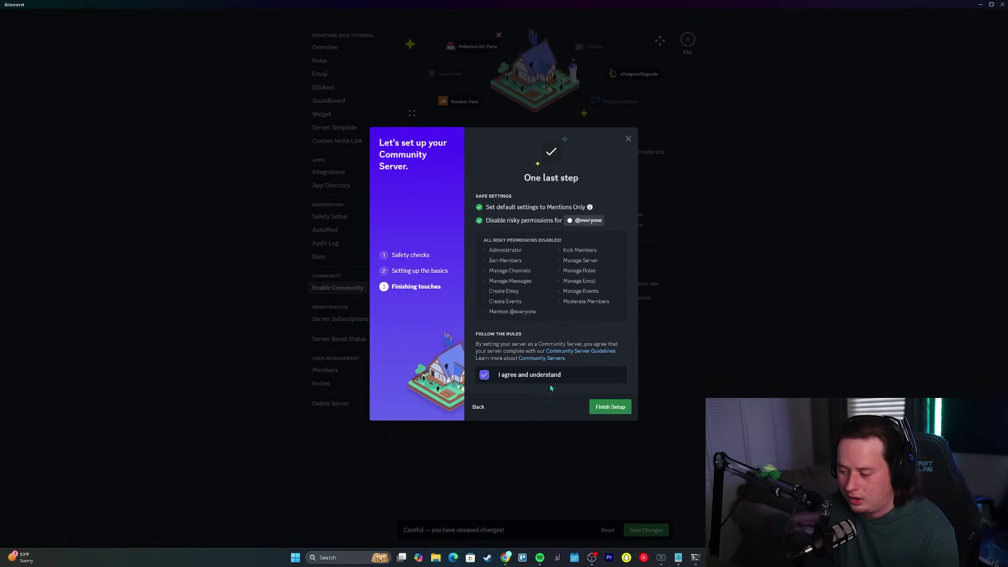
click(611, 408)
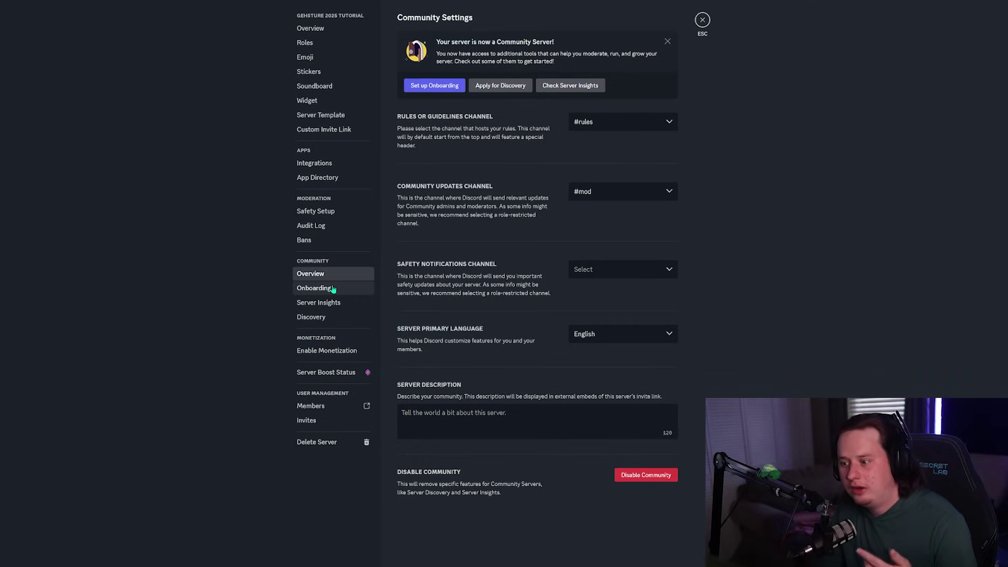
Step: Look through the server's Onboarding, Server Insights and Discovery settings, returning to Onboarding
click(332, 289)
click(338, 303)
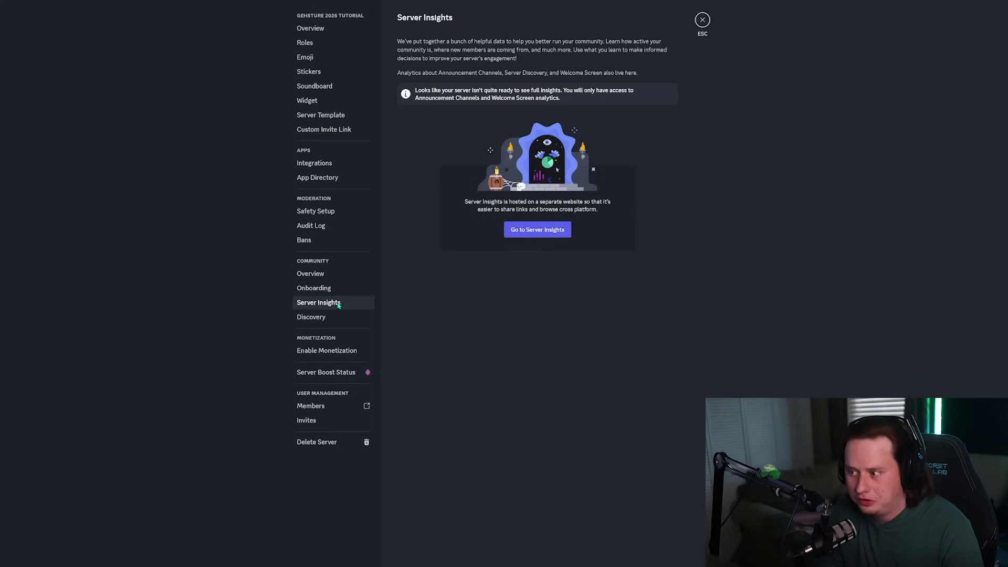
click(339, 317)
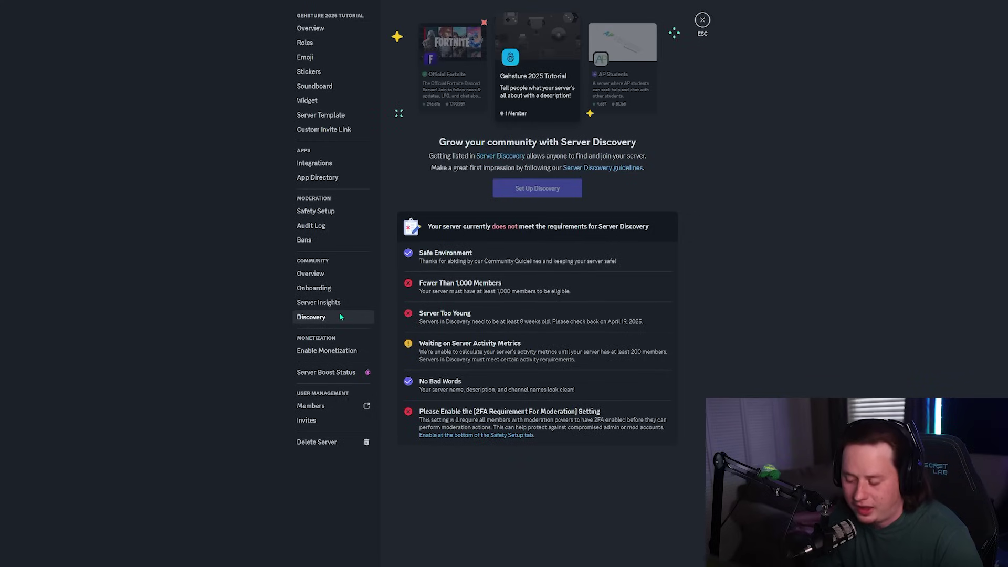
click(314, 288)
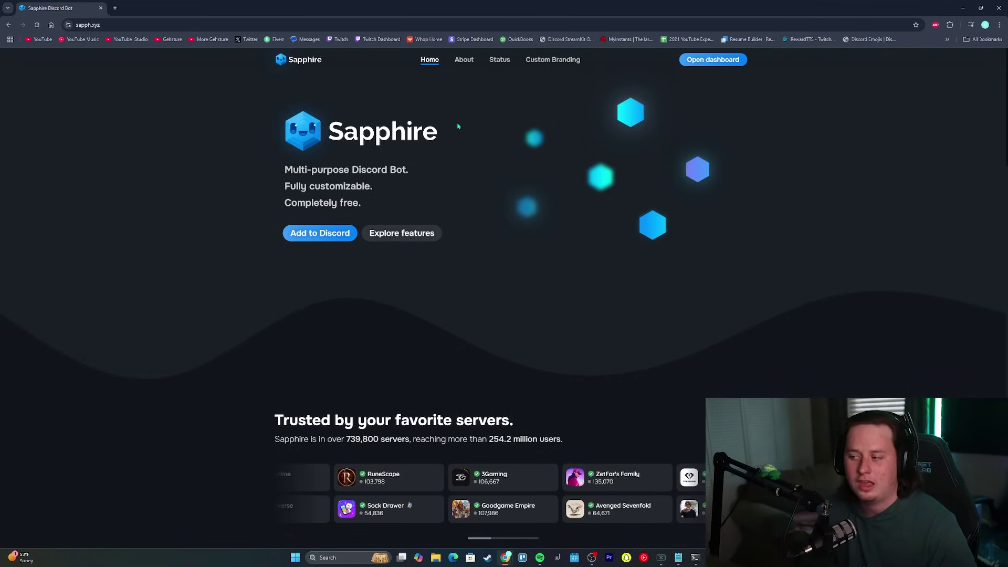
Step: Review the Custom Branding offer on the Sapphire bot website, then return to its home page and highlight the site address
click(571, 64)
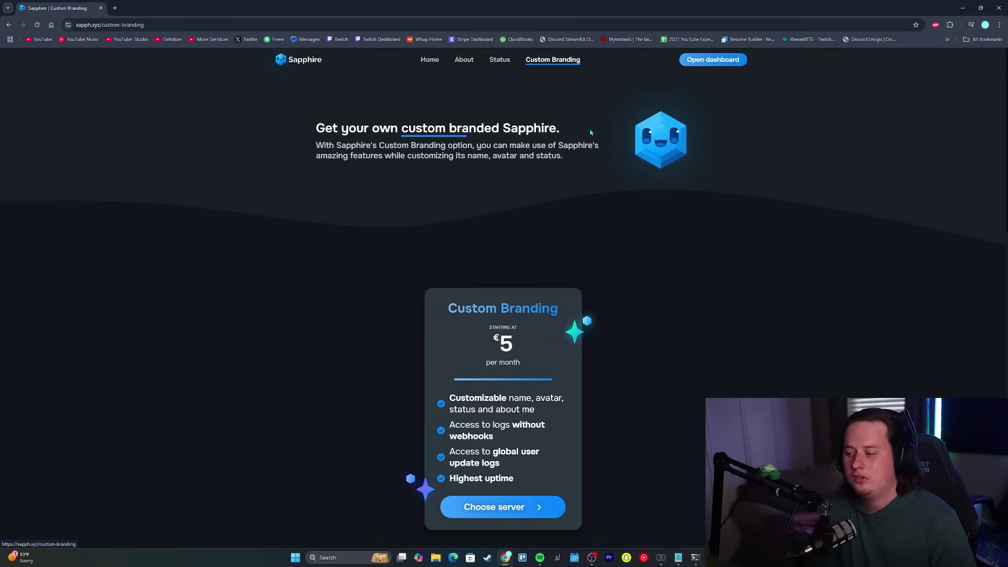
scroll(632, 215, down, 2)
scroll(577, 232, down, 1)
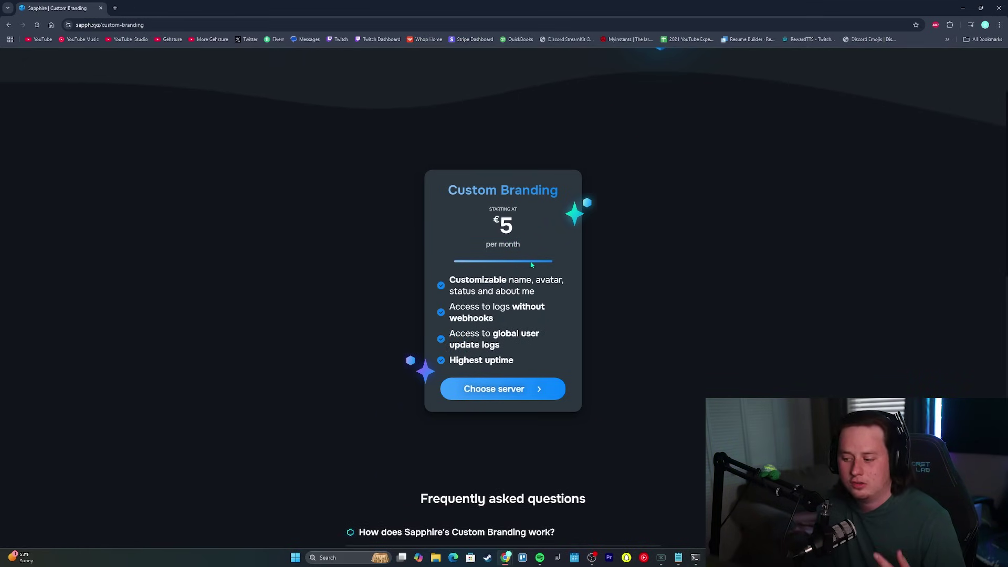
scroll(560, 290, up, 2)
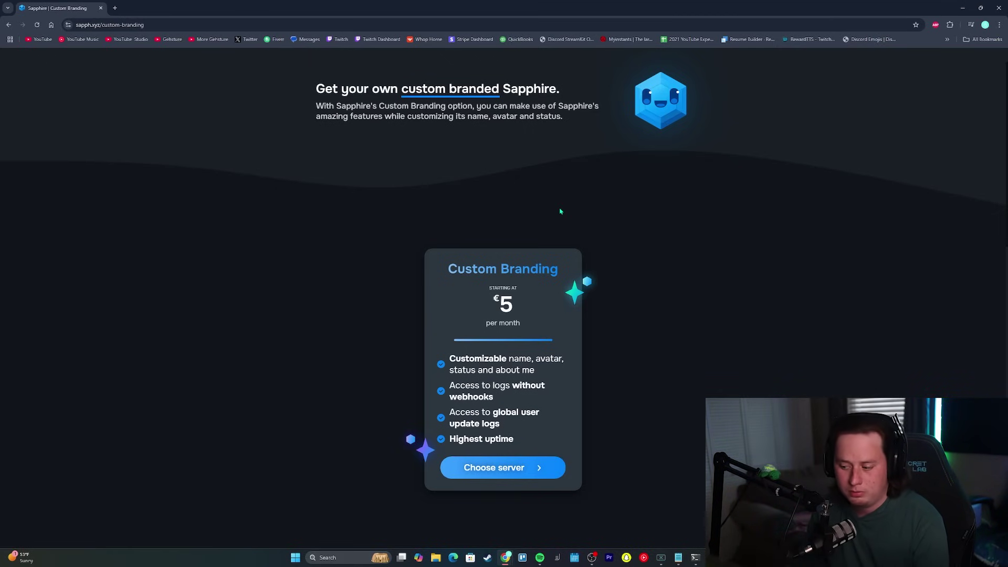
scroll(494, 128, up, 1)
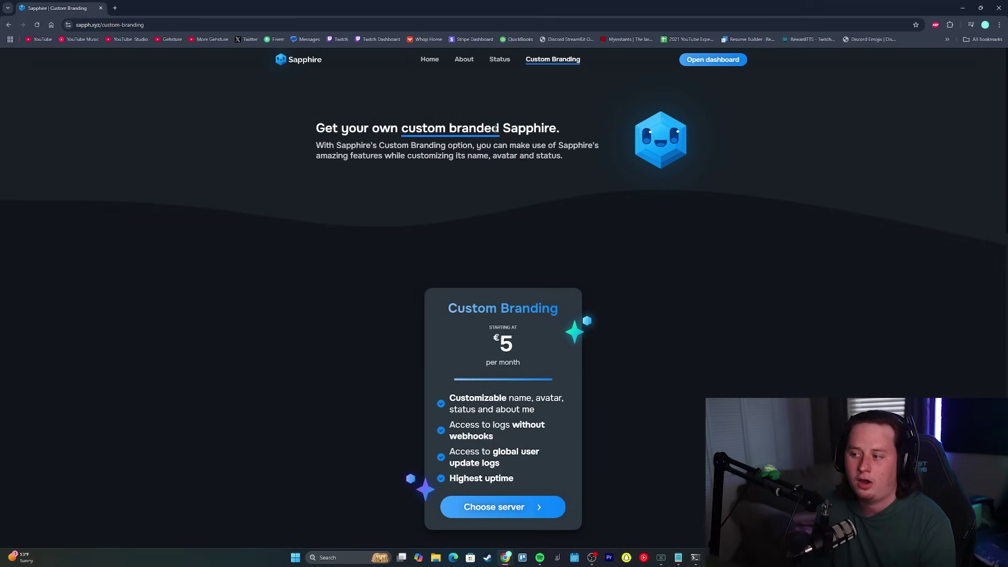
click(429, 59)
click(120, 23)
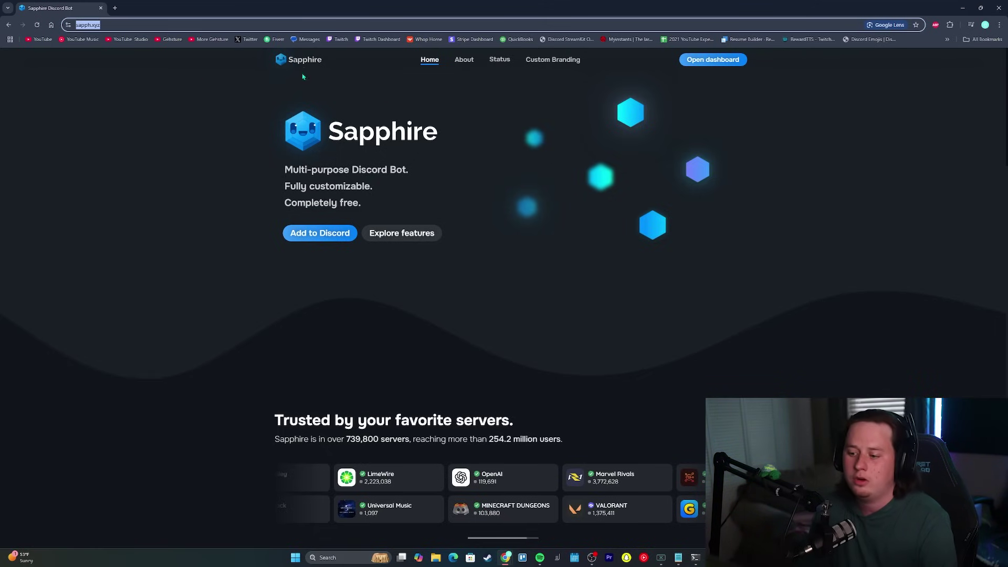
Step: Start adding the Sapphire bot to Discord and choose Gehsture 2025 Tutorial as its server
click(344, 234)
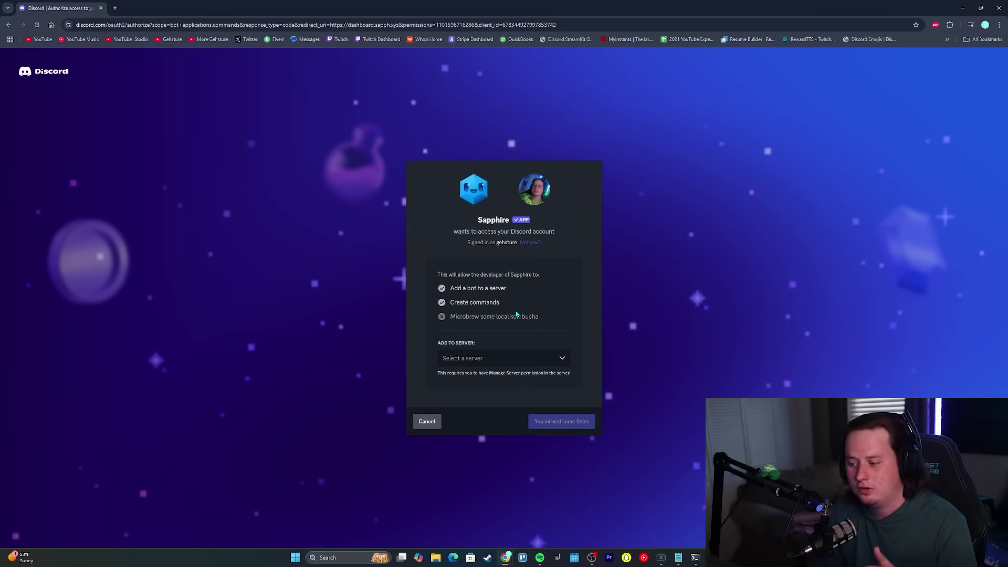
click(502, 357)
text(ge)
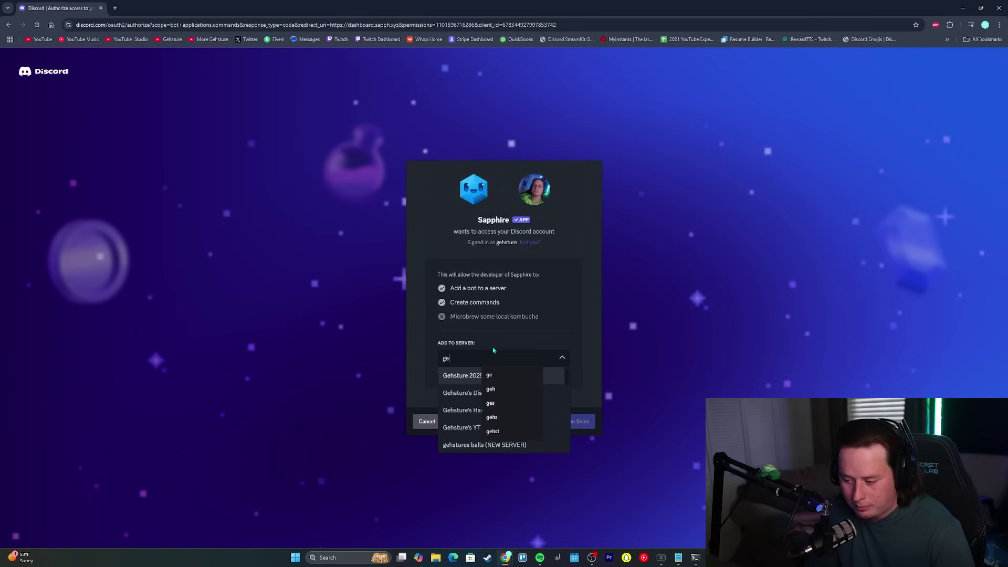
key(BackSpace)
key(BackSpace)
key(BackSpace)
key(BackSpace)
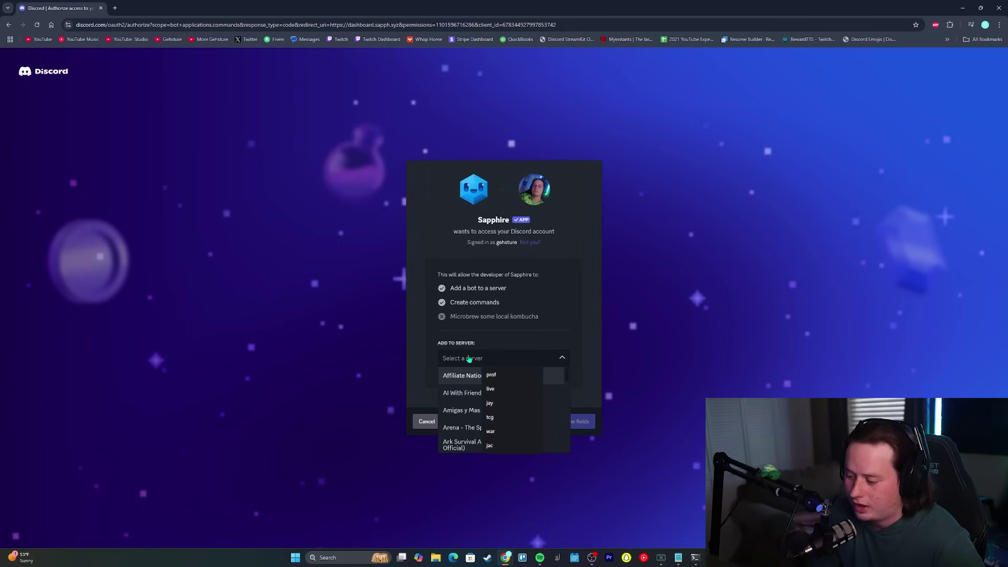
text(gehs)
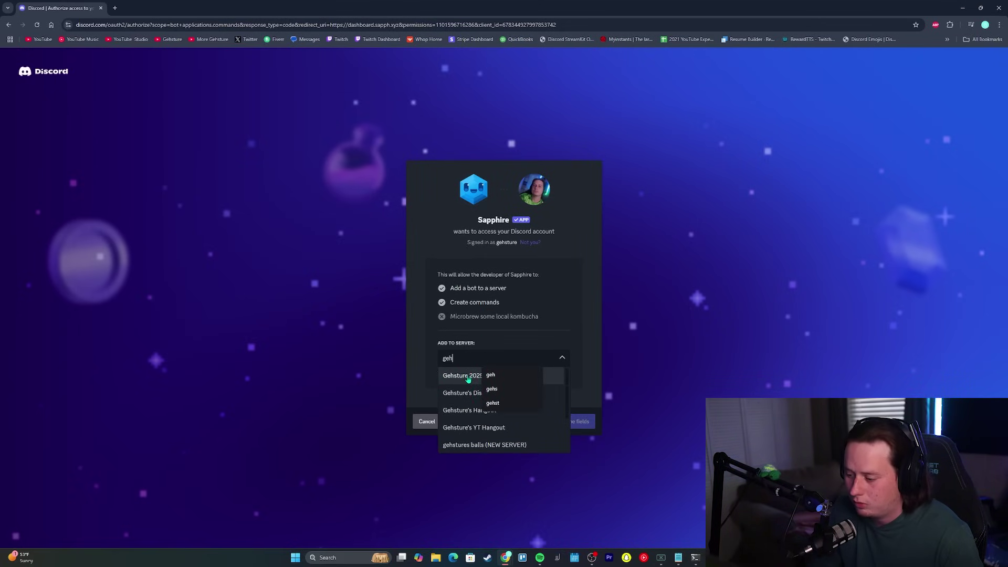
click(478, 376)
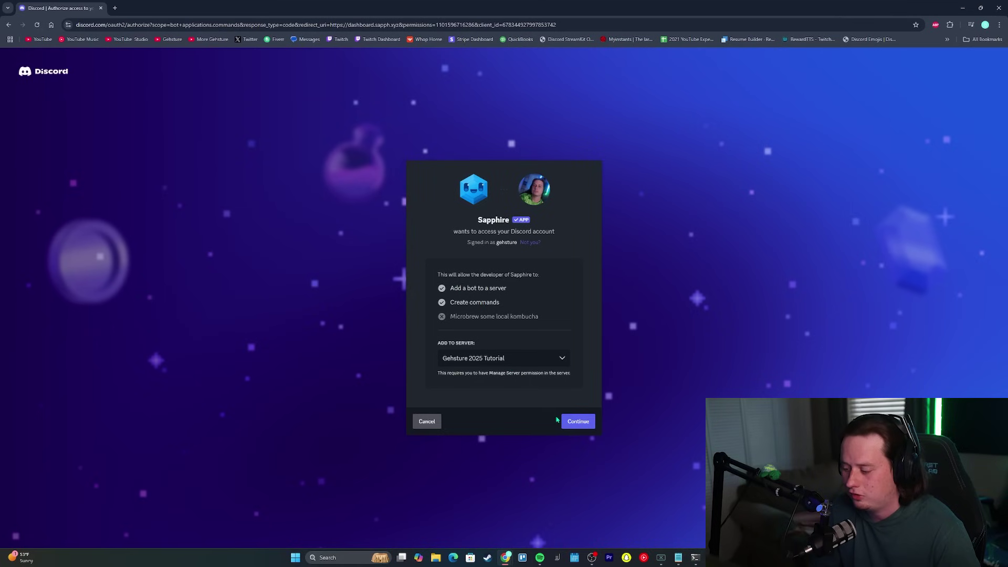
Step: Review the permissions Sapphire requests and authorize the bot with all of them enabled
click(577, 423)
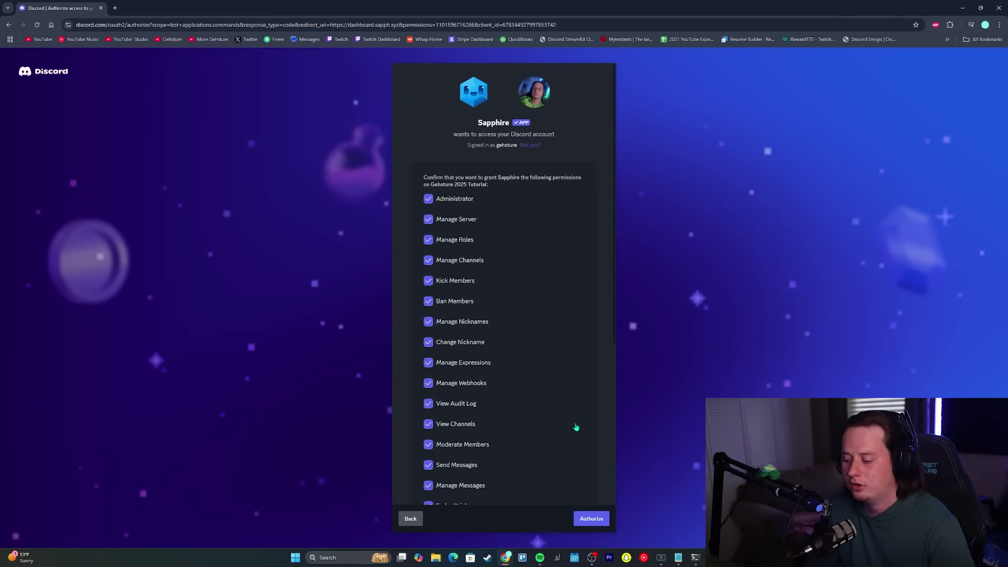
scroll(532, 205, down, 1)
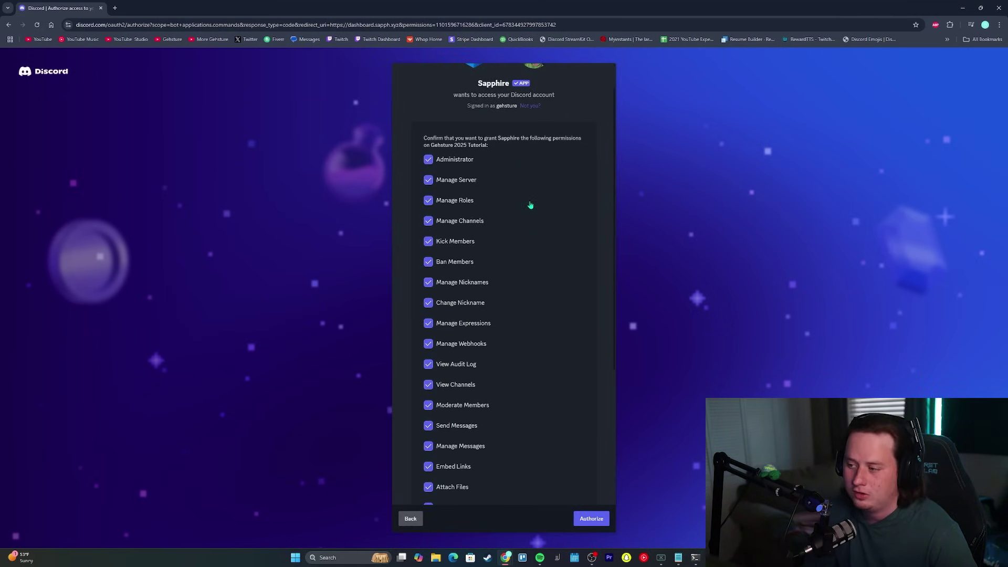
scroll(531, 205, up, 1)
scroll(521, 158, down, 5)
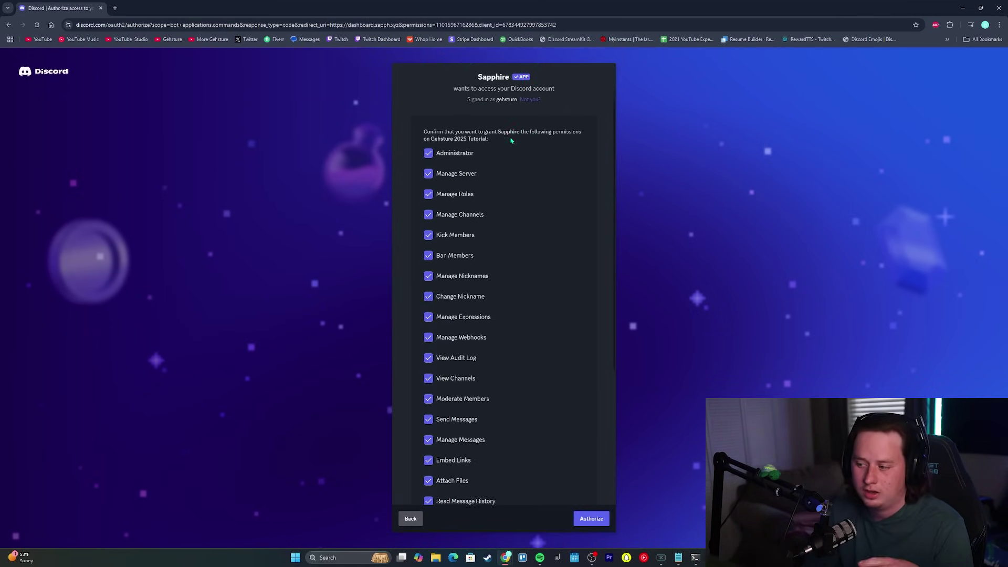
click(592, 519)
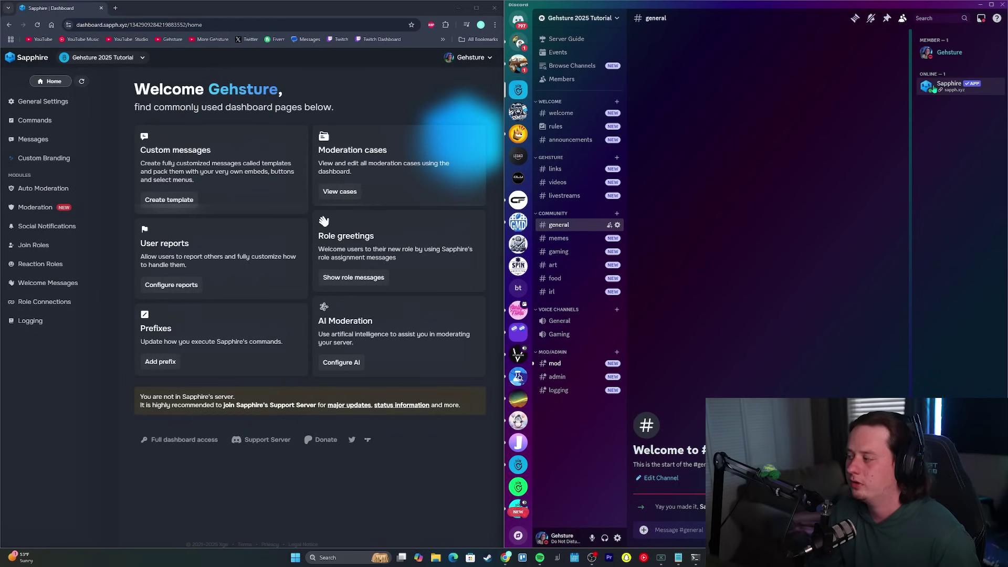
Step: In Discord, assign the Bot role to Sapphire and the Owner role to the server owner's own account
right_click(934, 89)
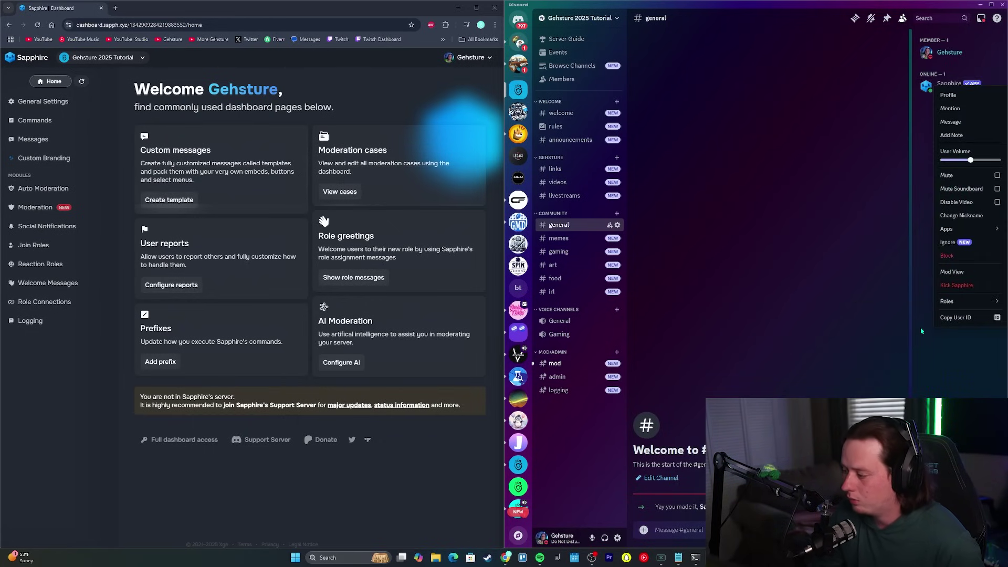
key(Escape)
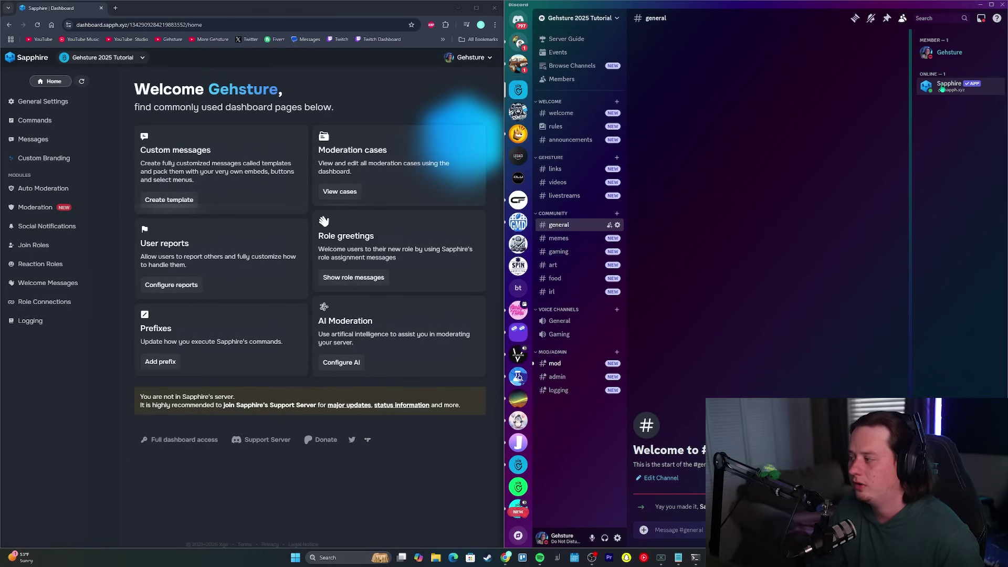
right_click(941, 87)
mouse_move(890, 307)
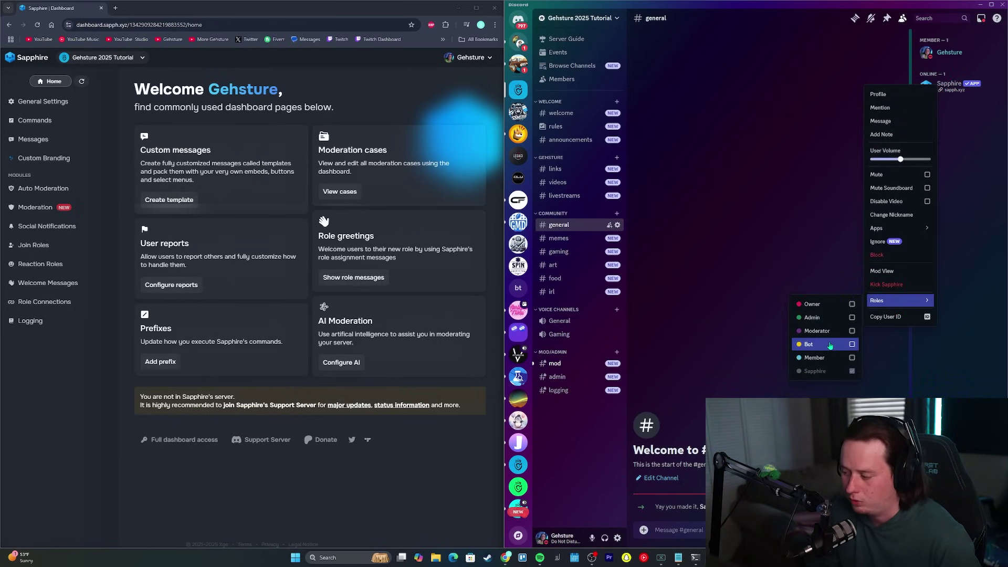
click(829, 344)
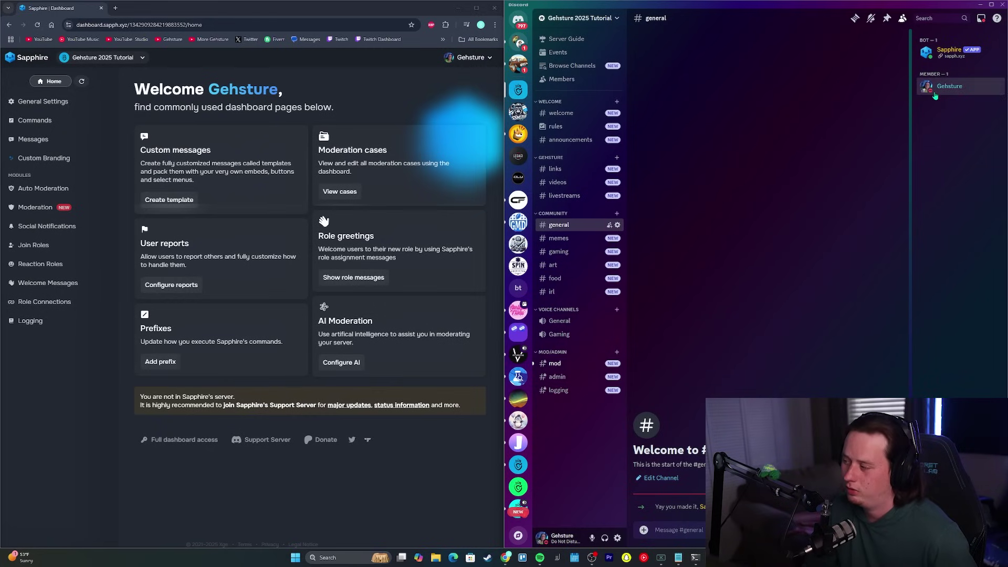
right_click(934, 95)
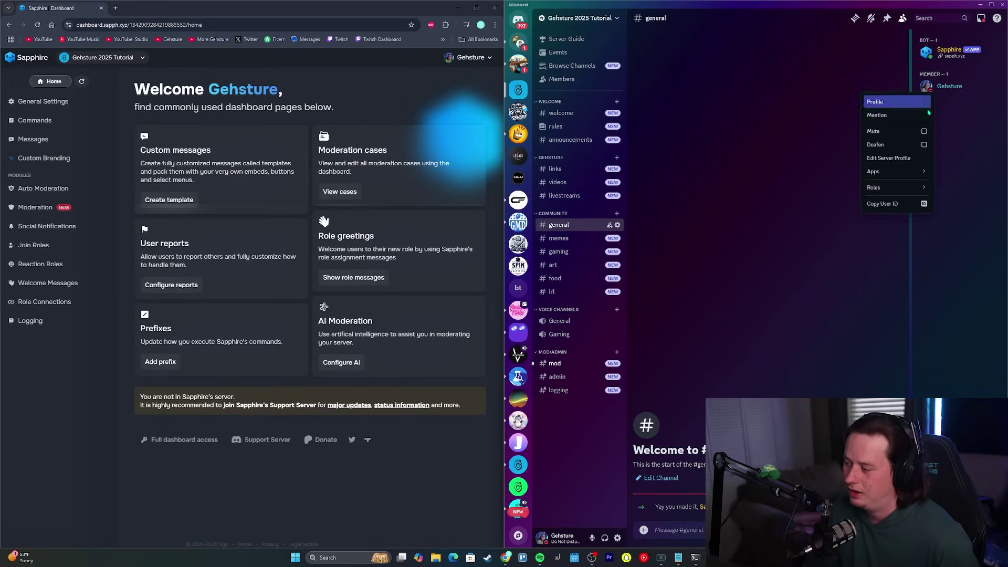
click(803, 166)
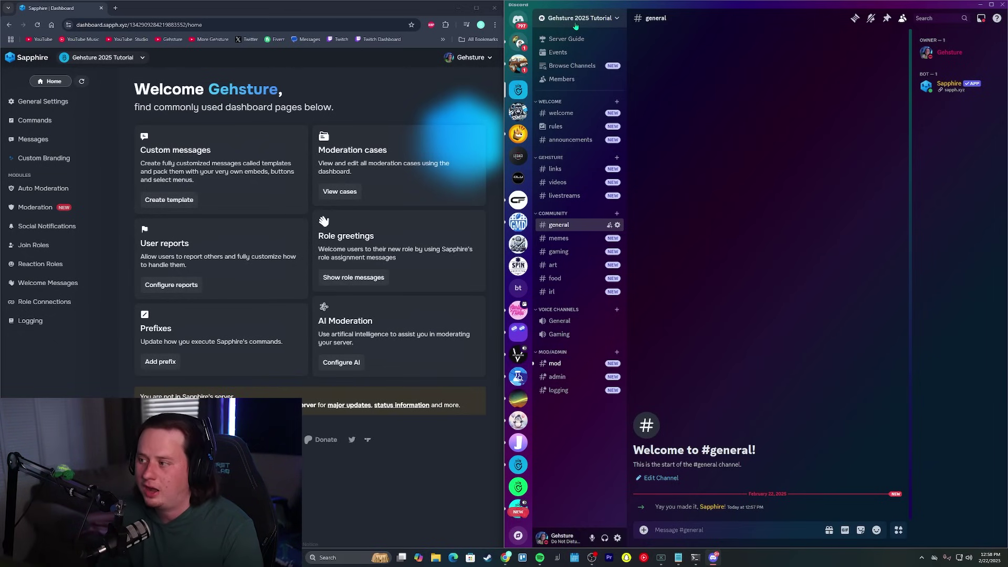
Step: Check the system messages channel choices in the server's overview settings, then return to the general channel
click(576, 18)
click(565, 67)
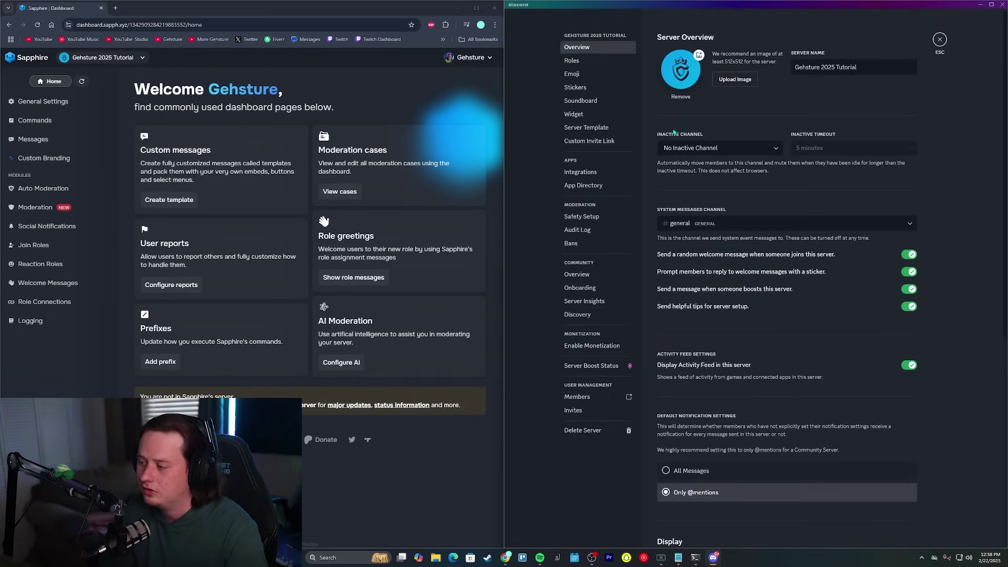
click(707, 224)
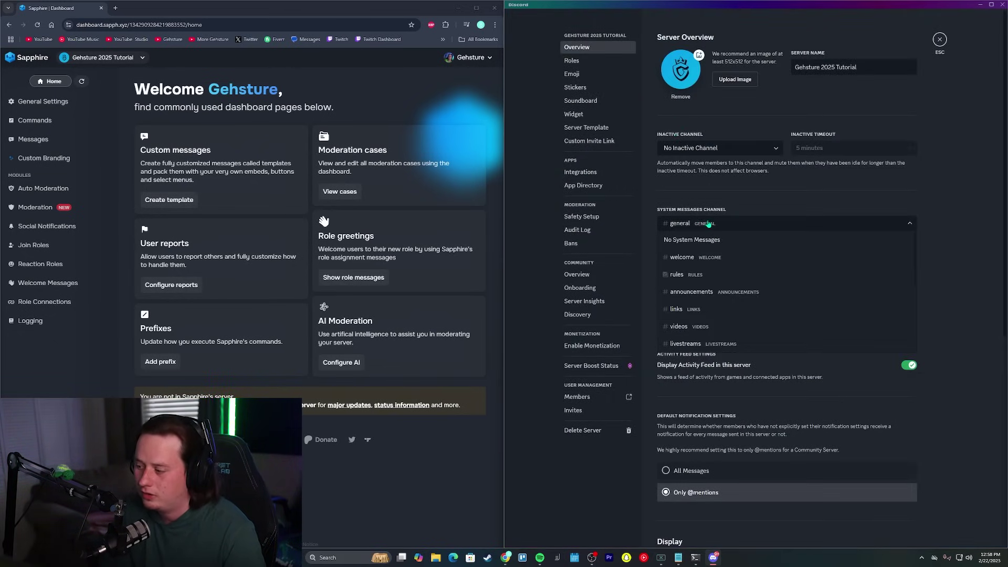
key(Escape)
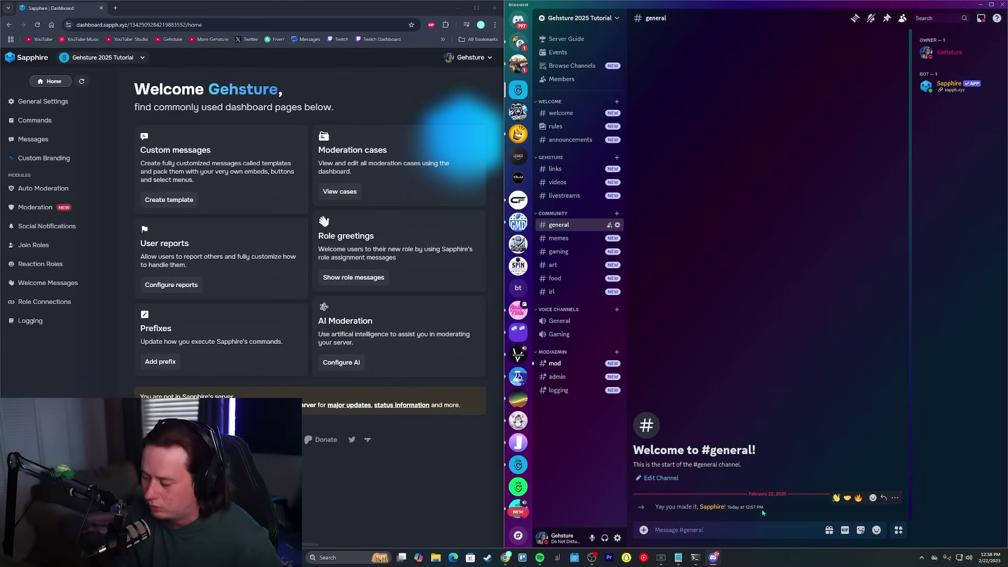
click(699, 373)
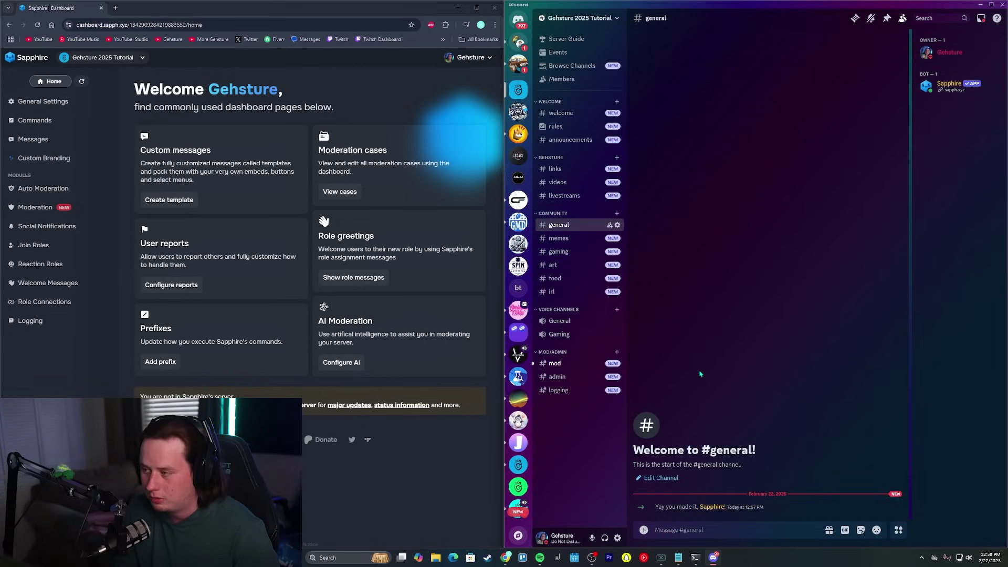
click(603, 18)
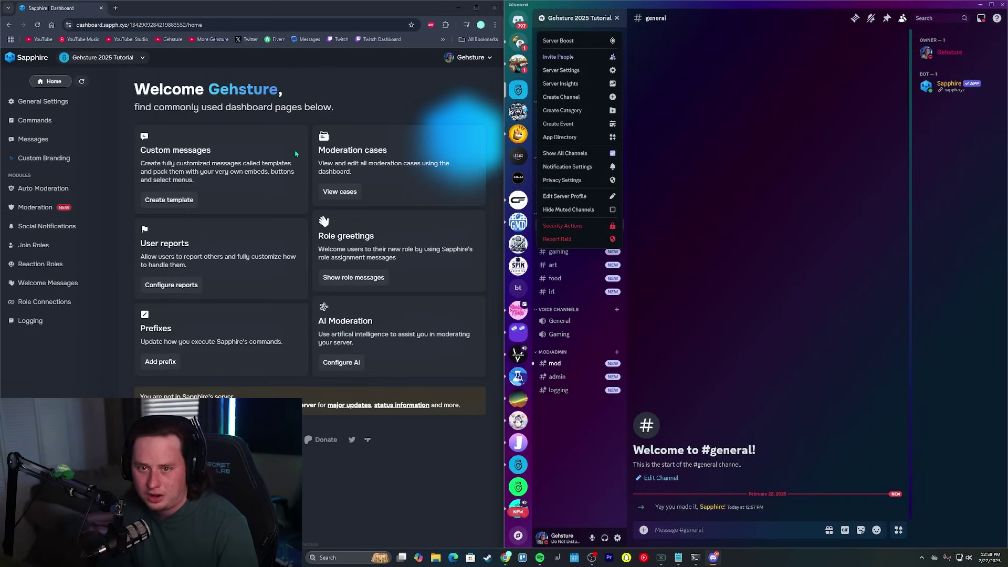
click(561, 70)
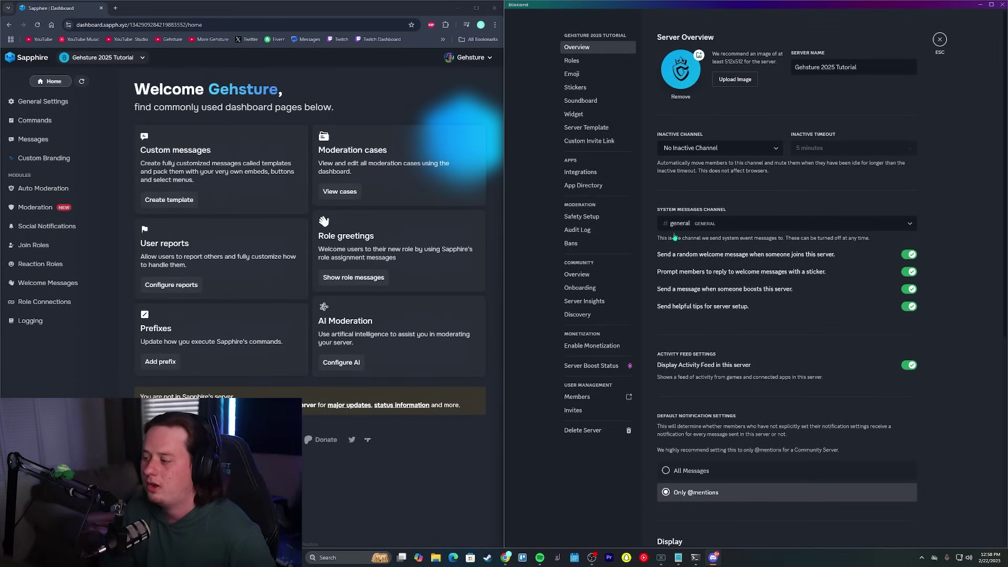
click(699, 227)
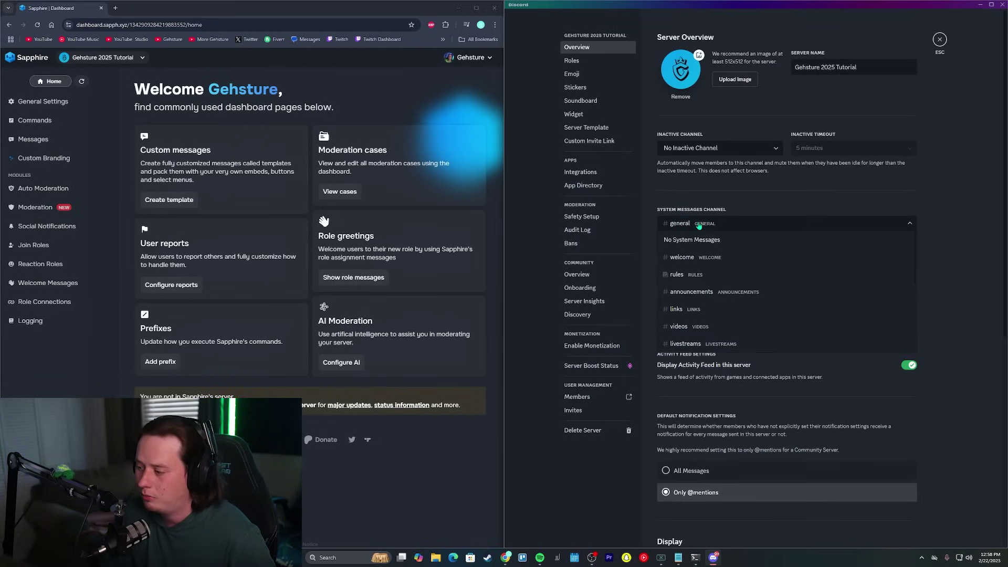
click(726, 242)
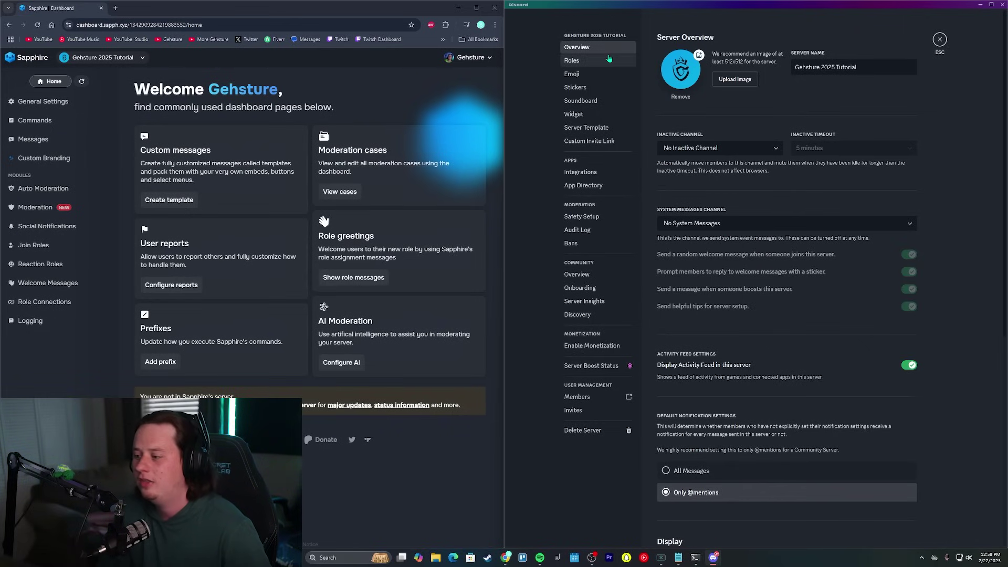
Step: Move the Sapphire role above Owner in the server's role order and save the change
click(572, 61)
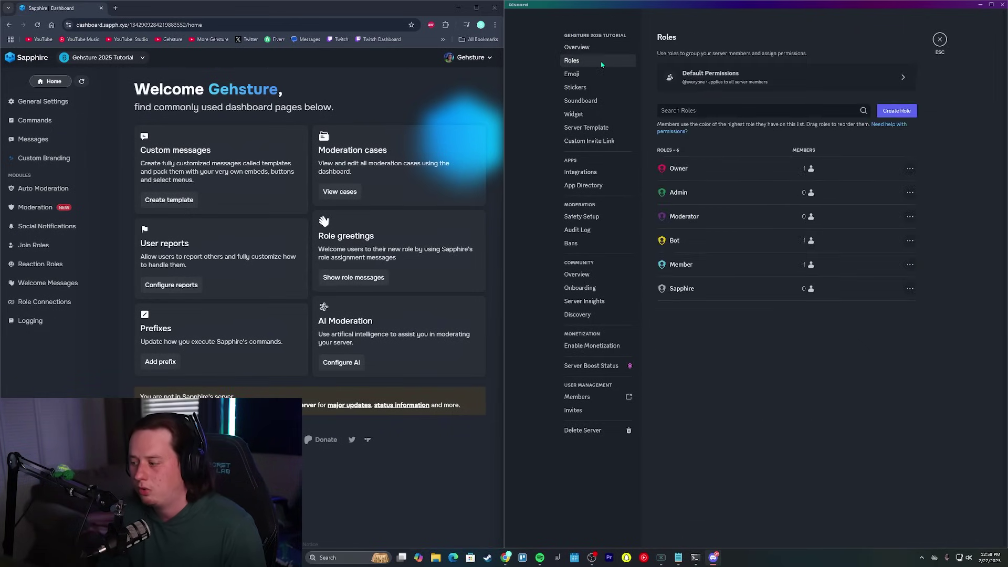
drag(666, 287, 667, 168)
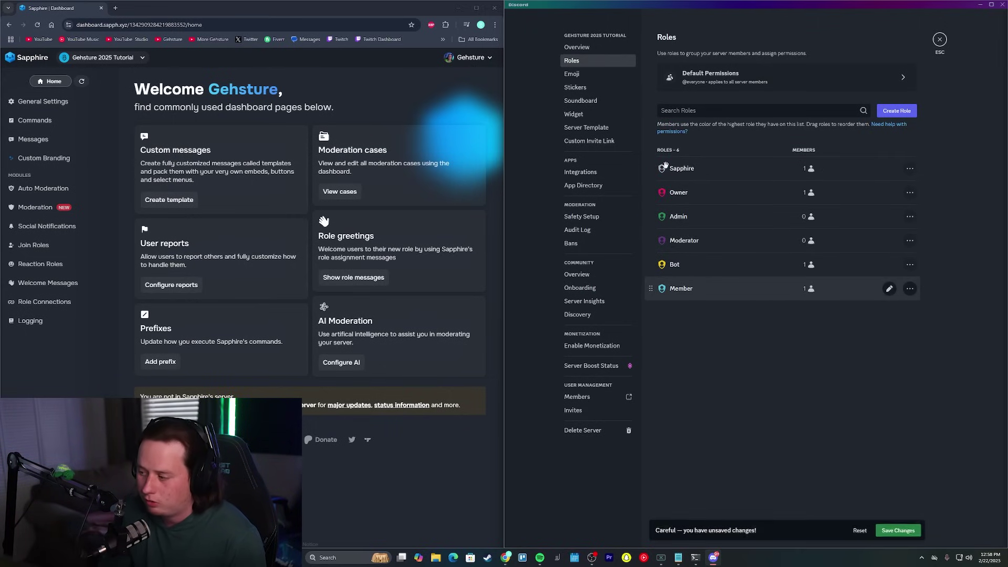
click(898, 530)
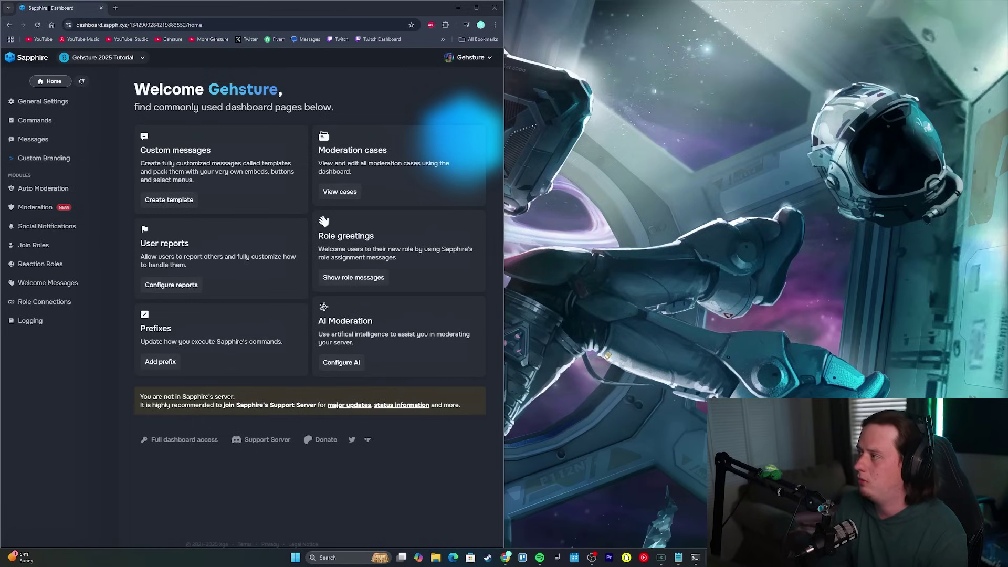
Step: In the Sapphire dashboard, create a new join message that is sent to the server's welcome channel
click(476, 8)
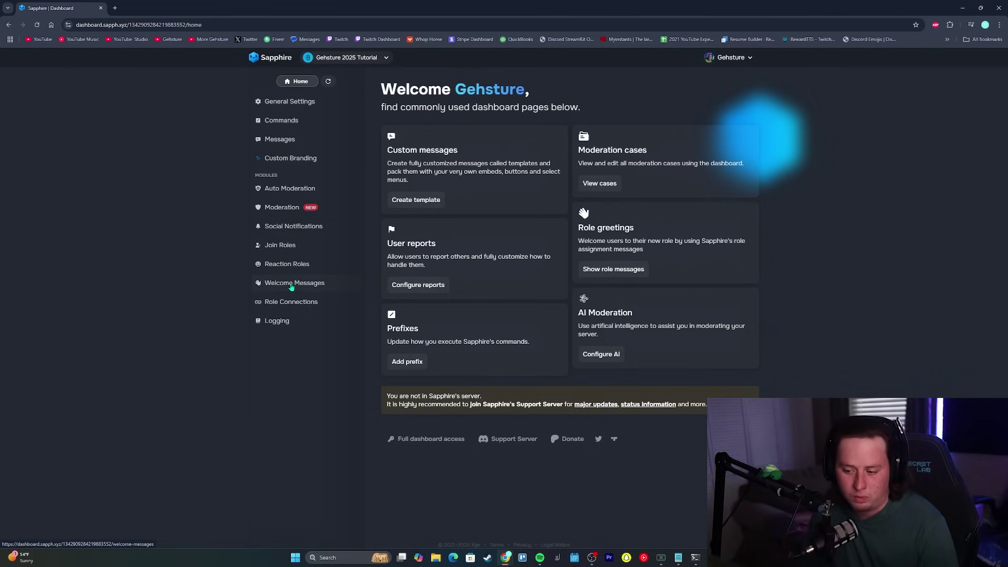
click(311, 292)
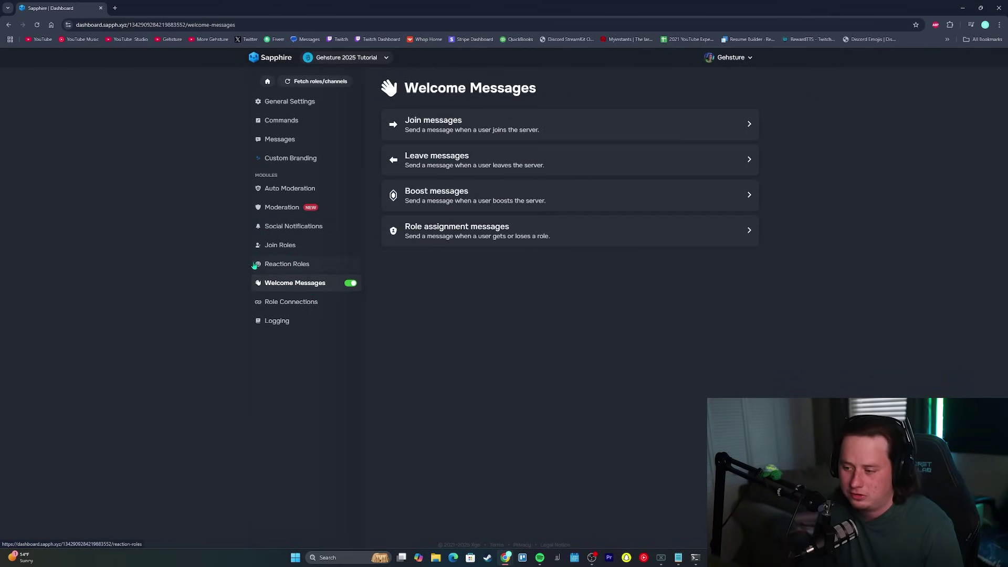
click(482, 130)
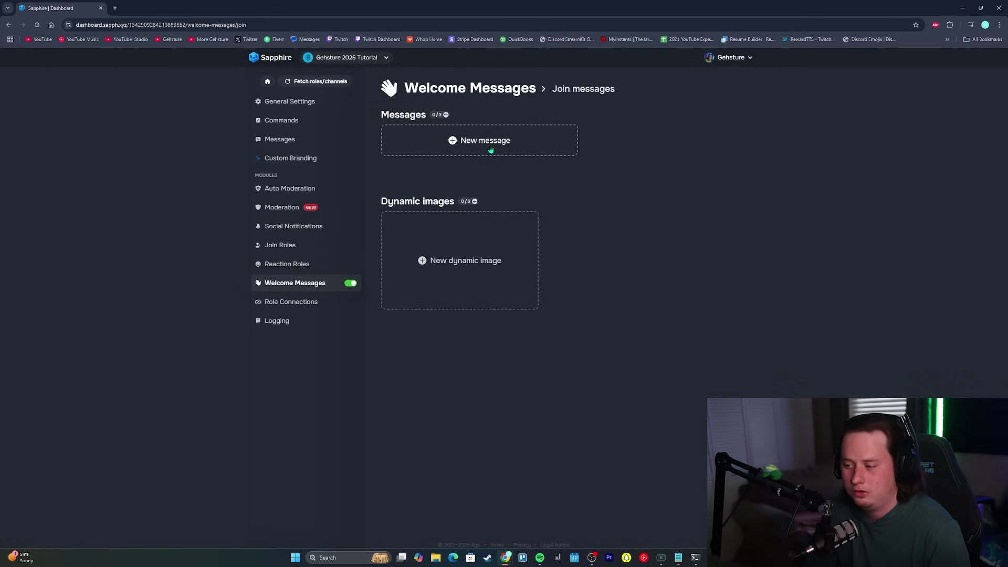
click(489, 147)
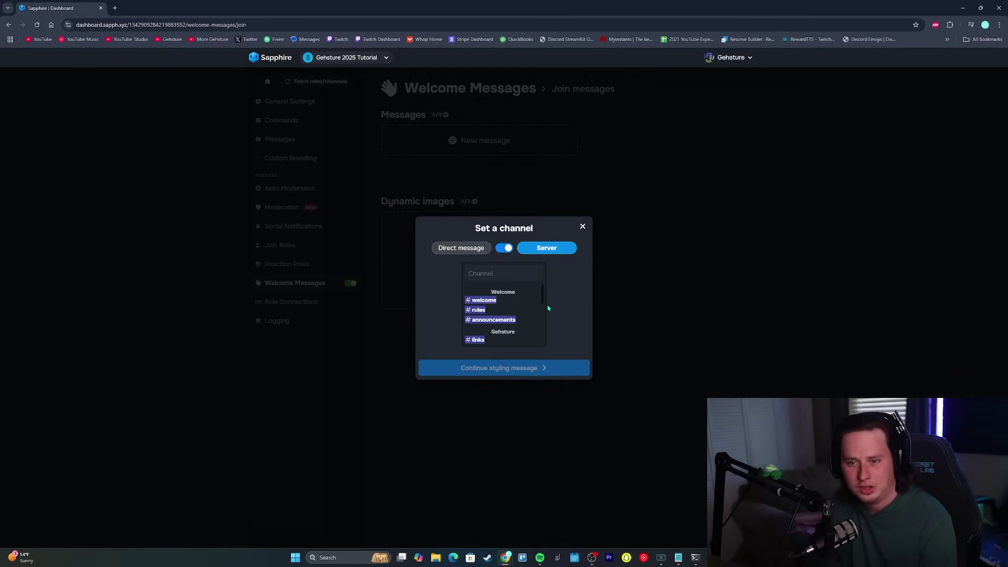
click(493, 300)
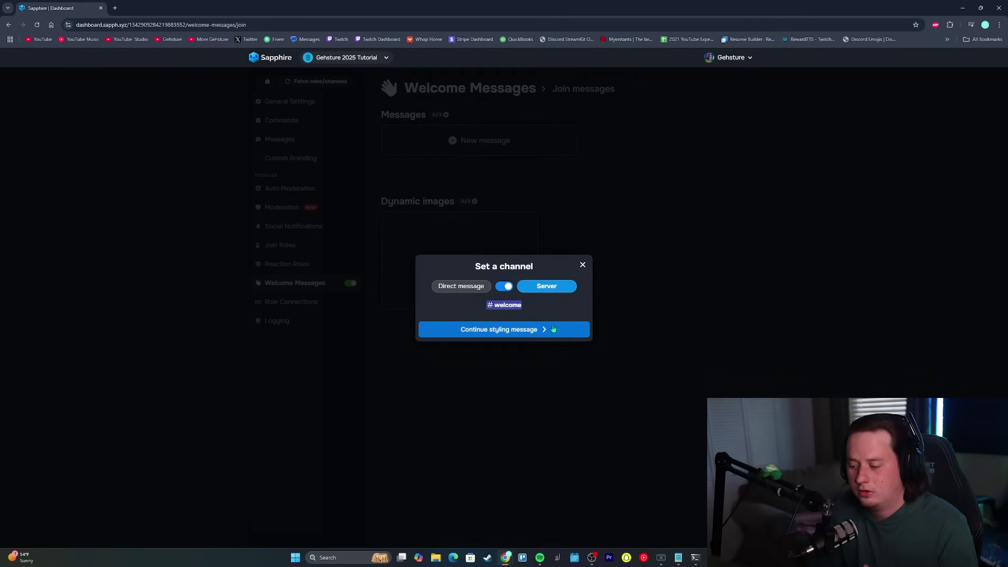
click(552, 329)
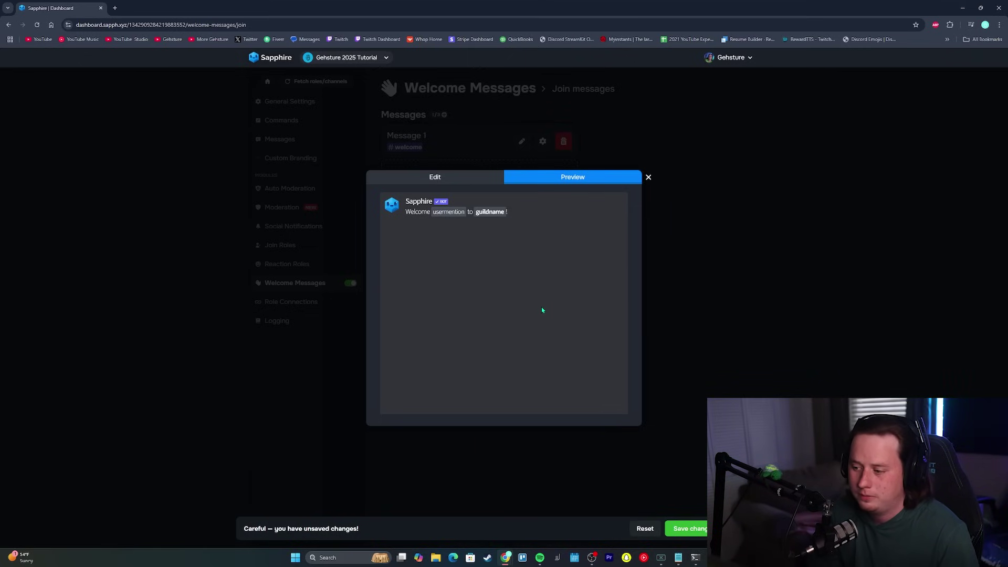
click(493, 179)
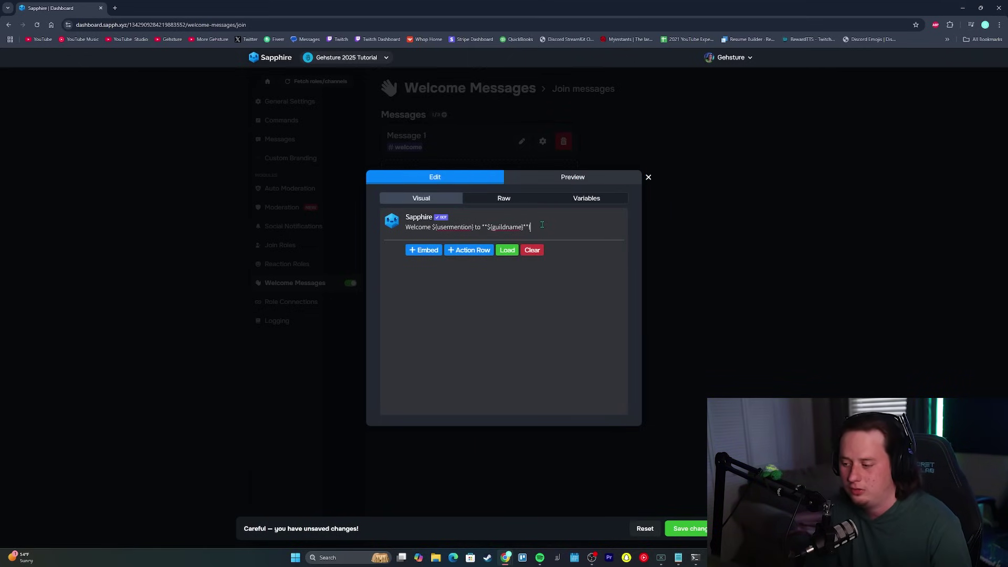
text(ksdfjlkasdjf lksadjfklasdjfk l;asdj)
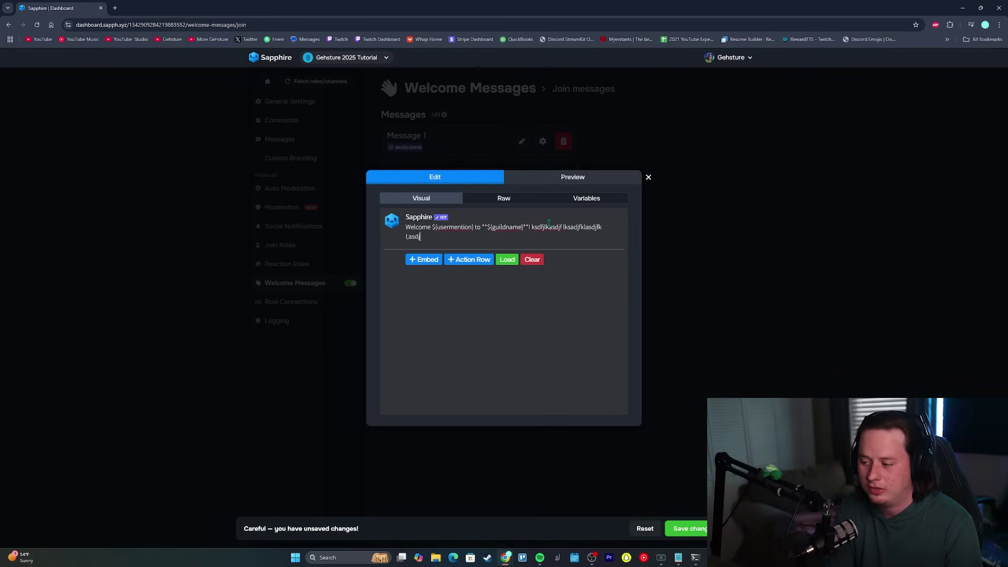
key(BackSpace)
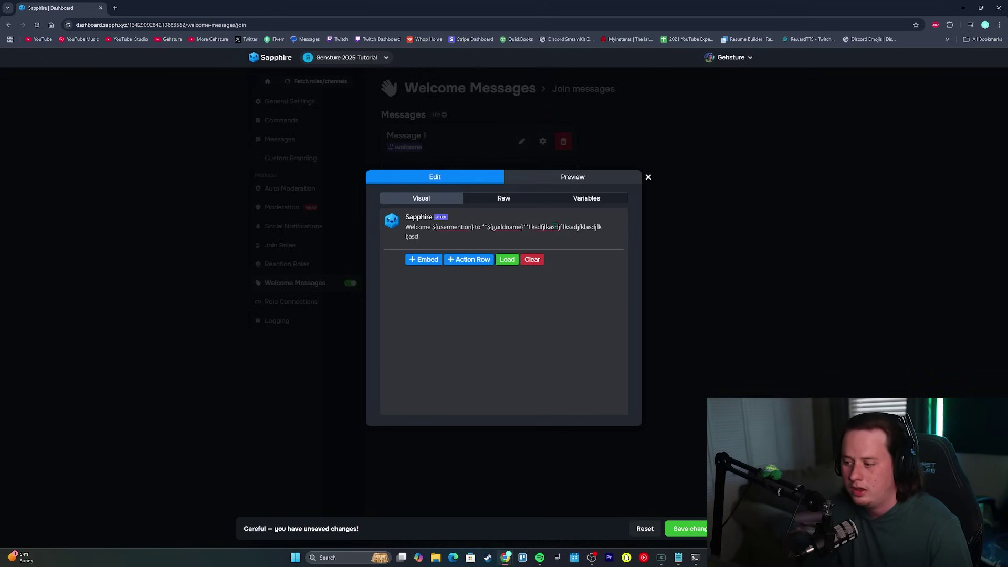
drag(584, 237, 534, 229)
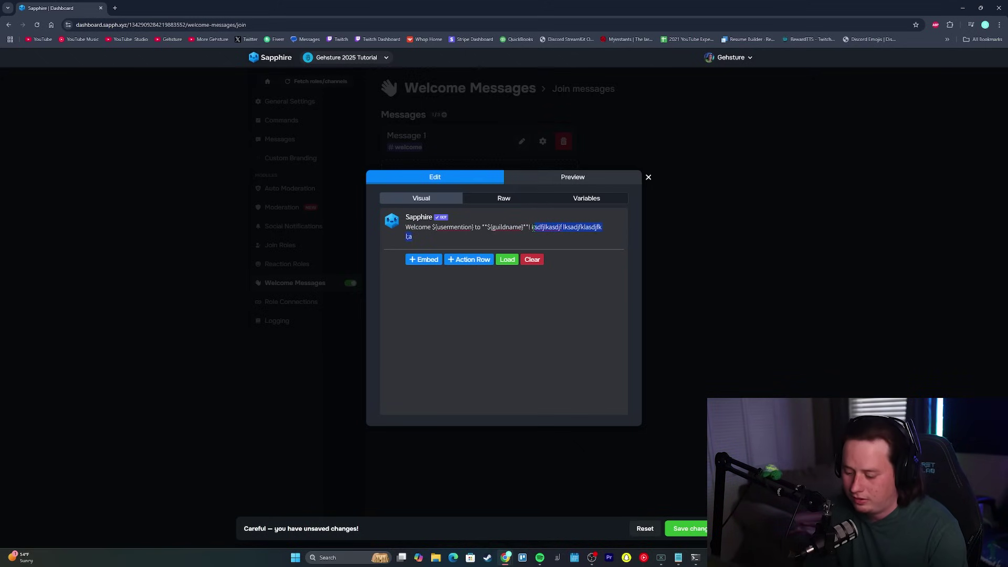
key(BackSpace)
Step: Preview the join message text and save the new message
click(572, 177)
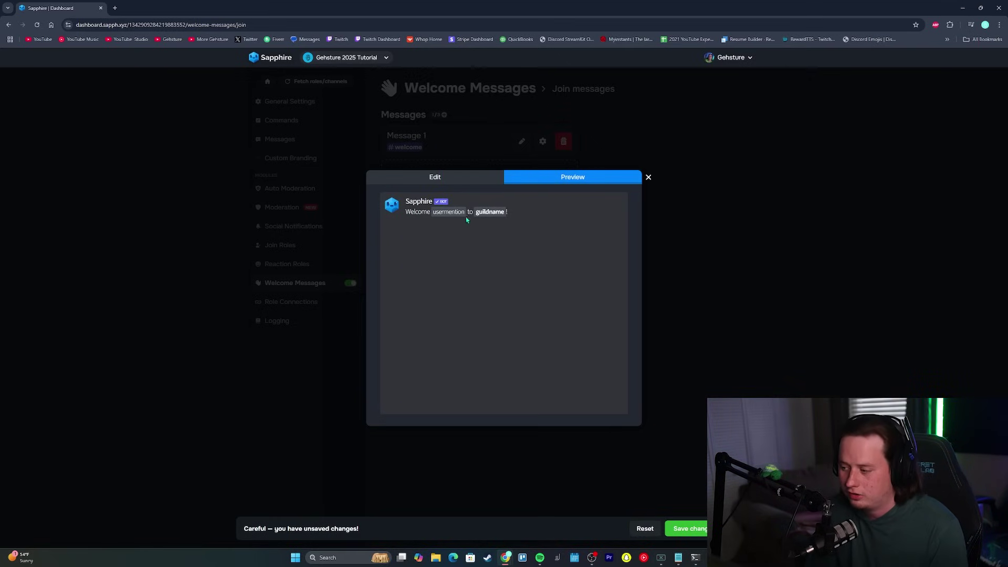
click(711, 529)
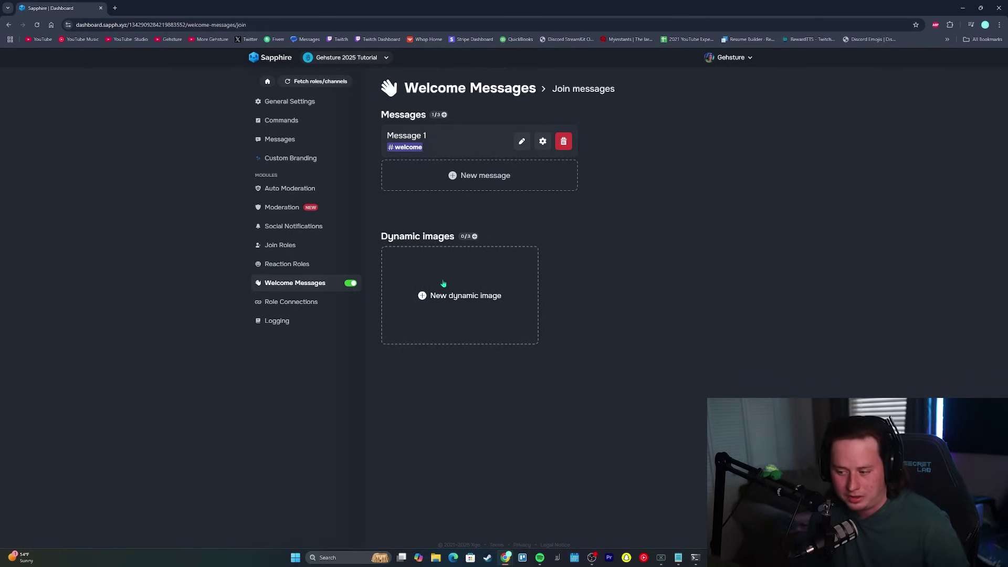
Step: Create a dynamic image for join messages, attach it to the image slot of Message 1, and save the changes
click(470, 308)
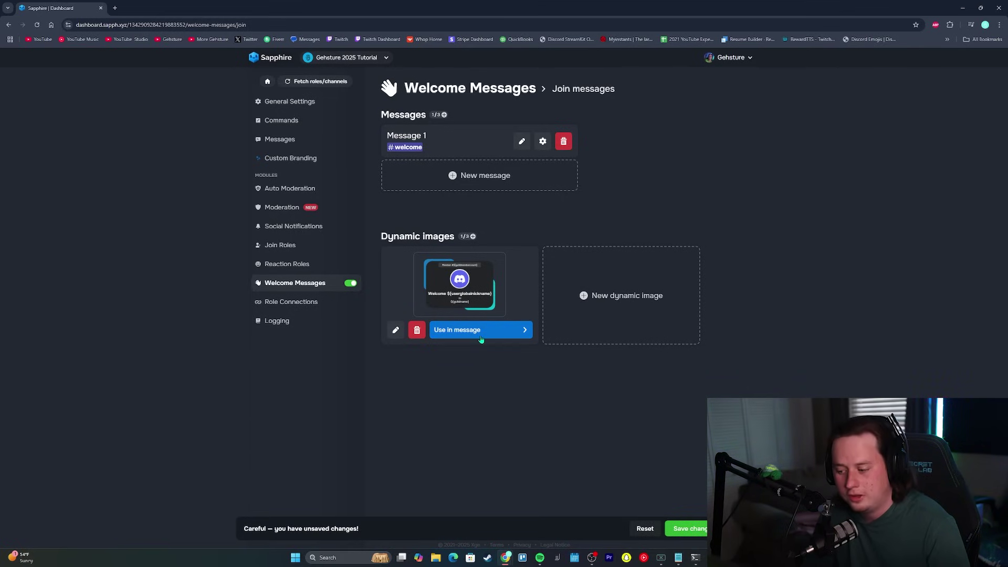
click(495, 331)
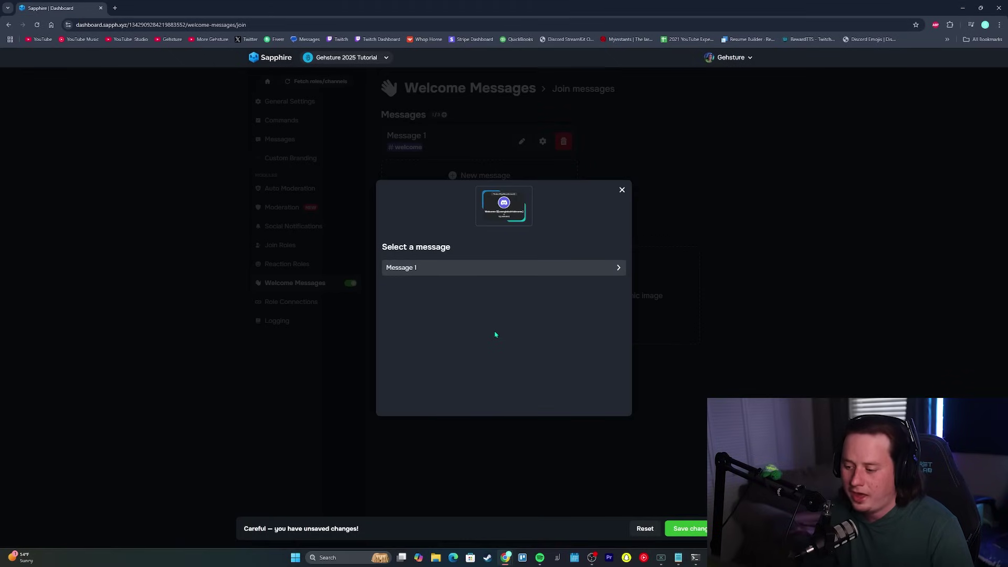
click(483, 269)
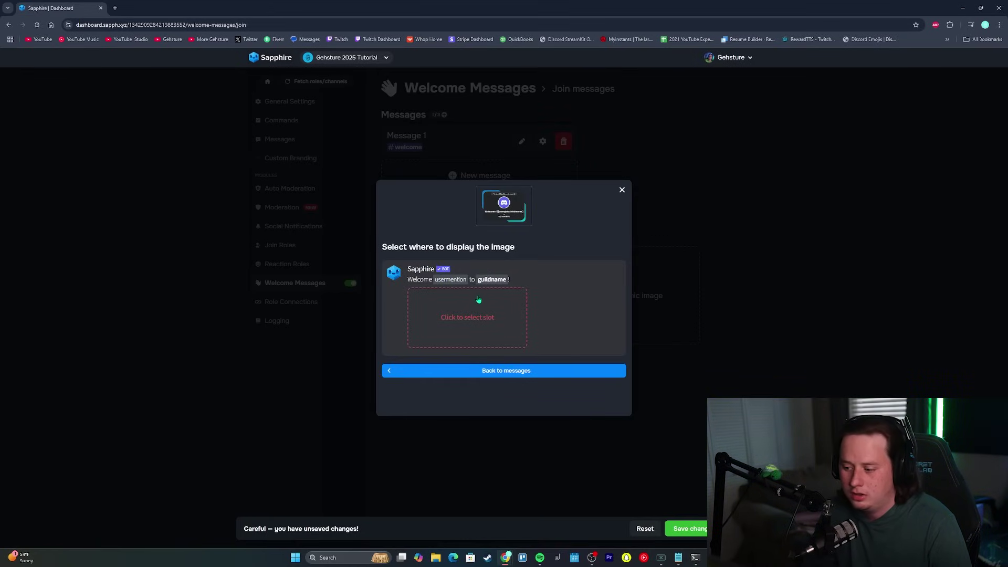
click(491, 318)
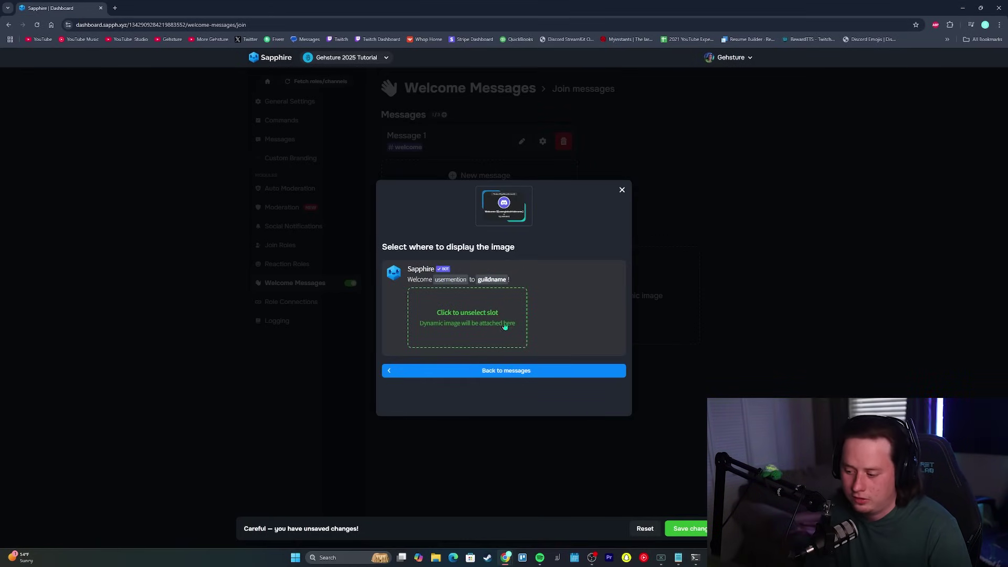
click(532, 372)
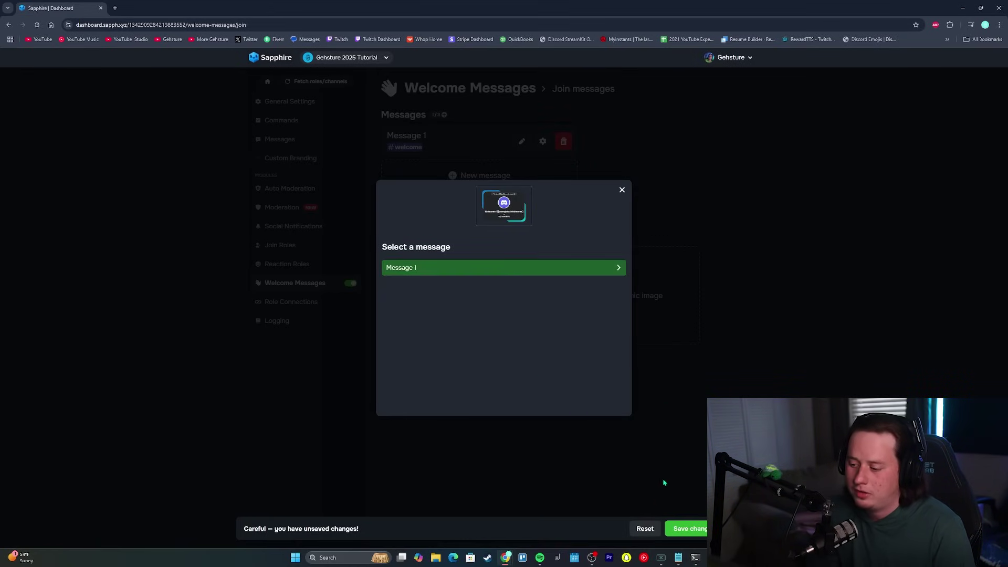
click(622, 190)
click(687, 528)
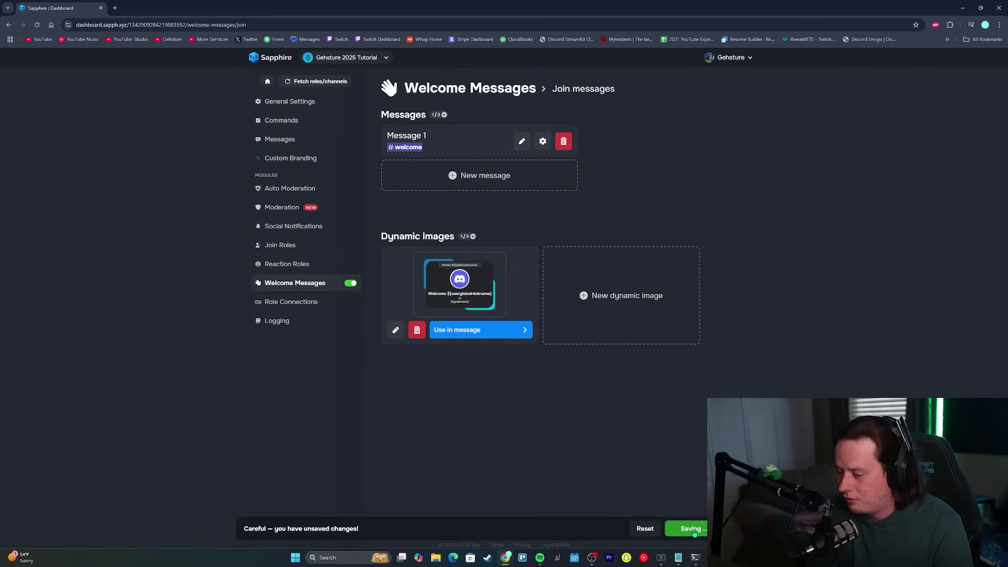
Step: Examine the dynamic image's layers and layout and the preview of Message 1 without changing them
click(395, 329)
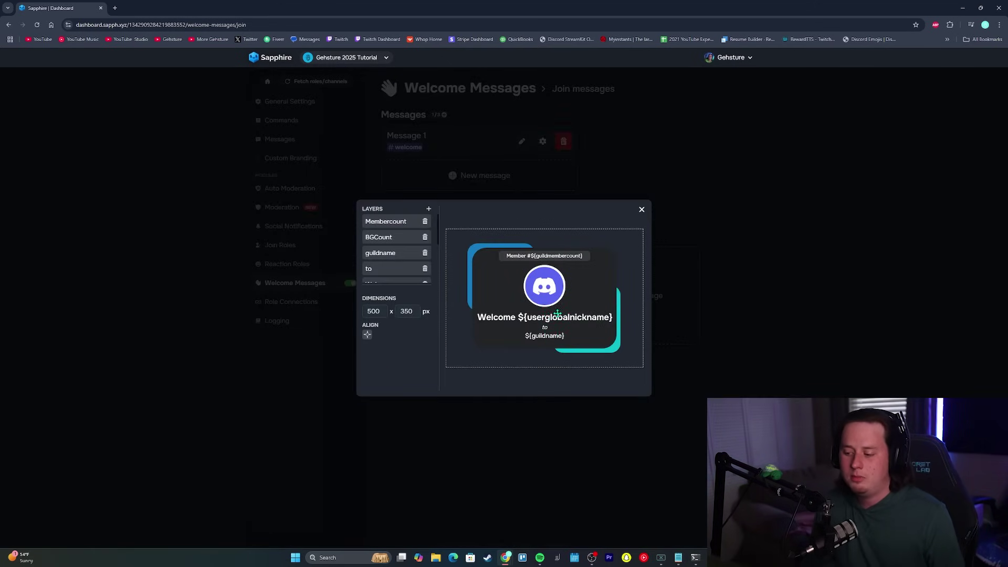
click(549, 181)
click(523, 139)
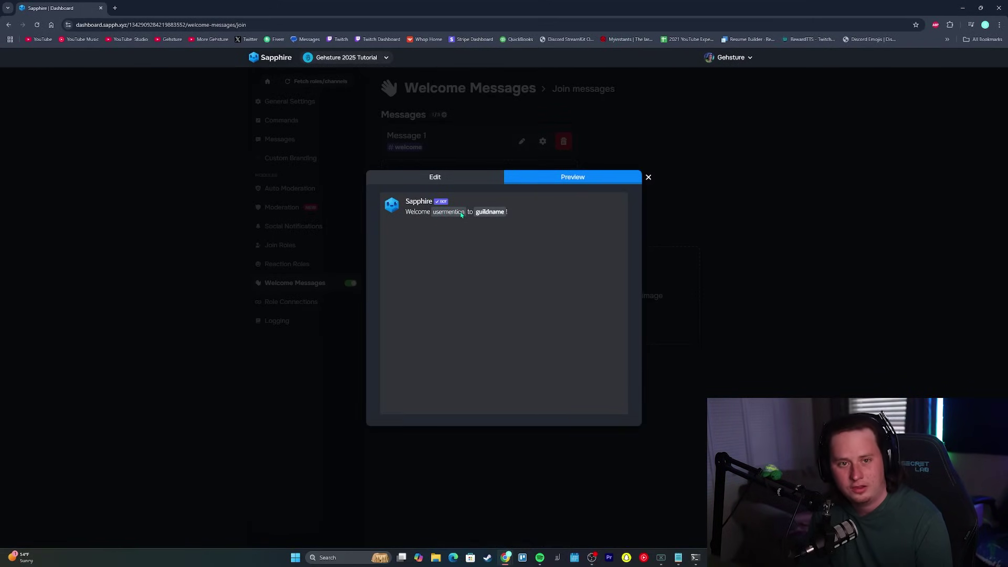
key(Escape)
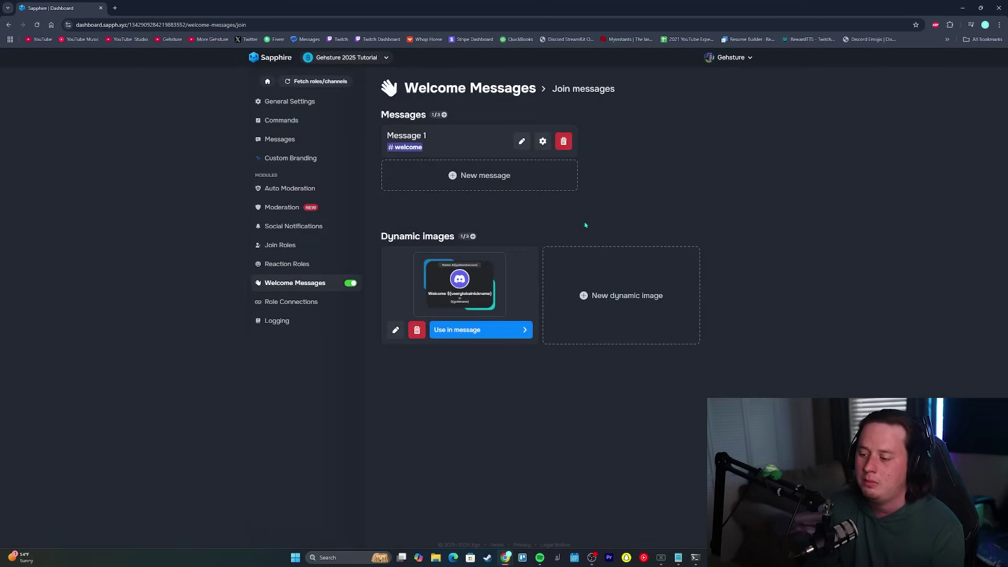
click(395, 330)
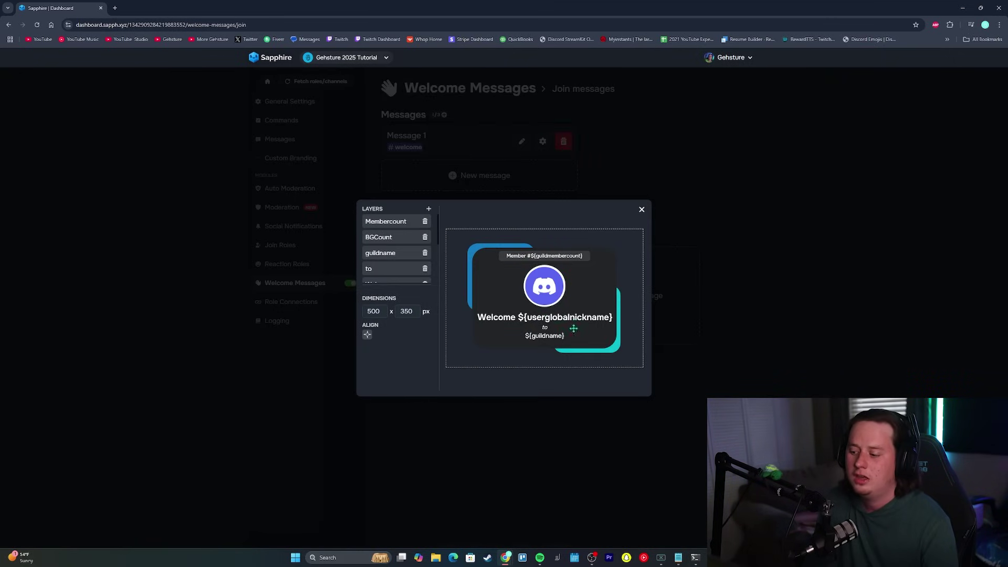
click(204, 243)
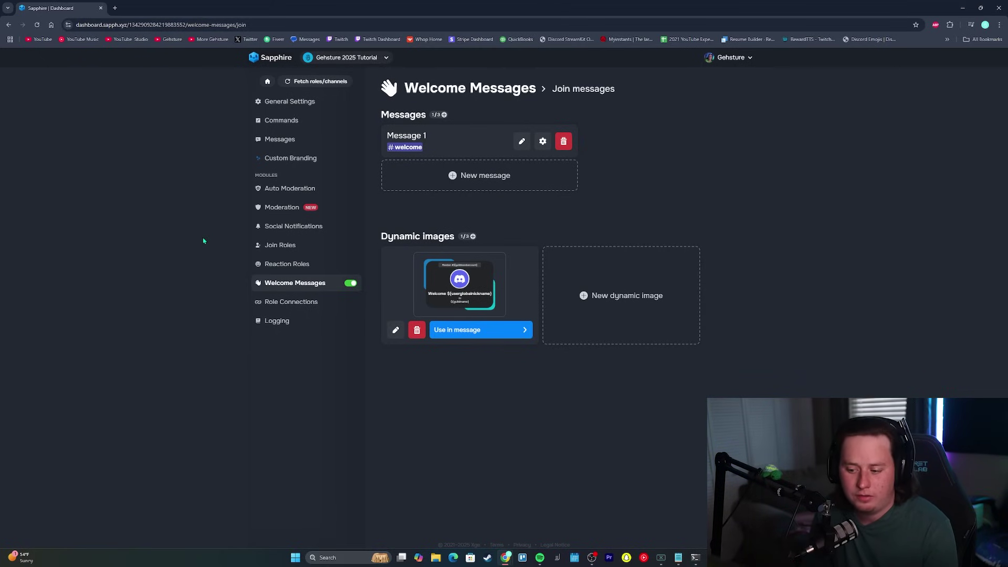
Step: Add Member to the join roles assigned automatically to users joining the server
click(307, 252)
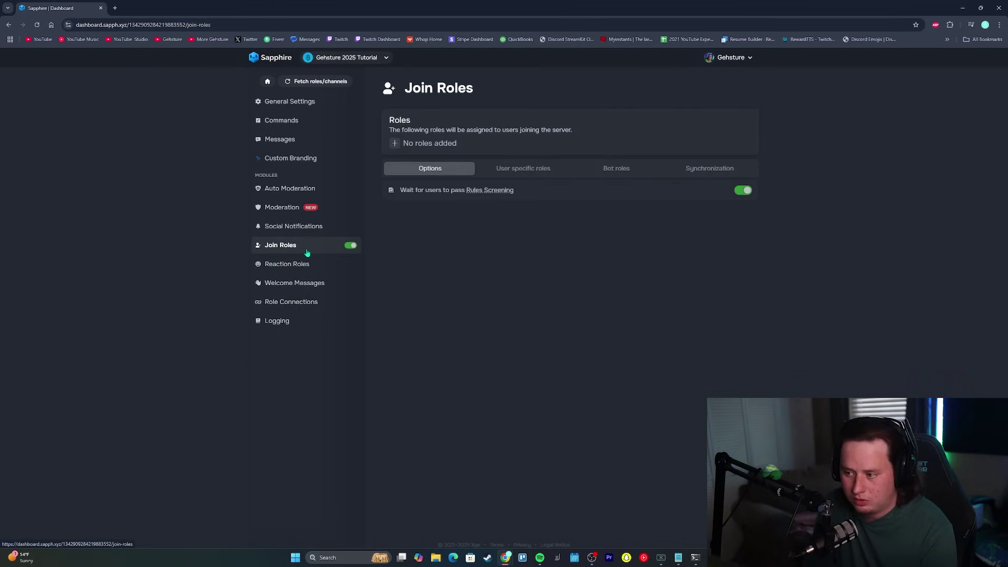
click(396, 147)
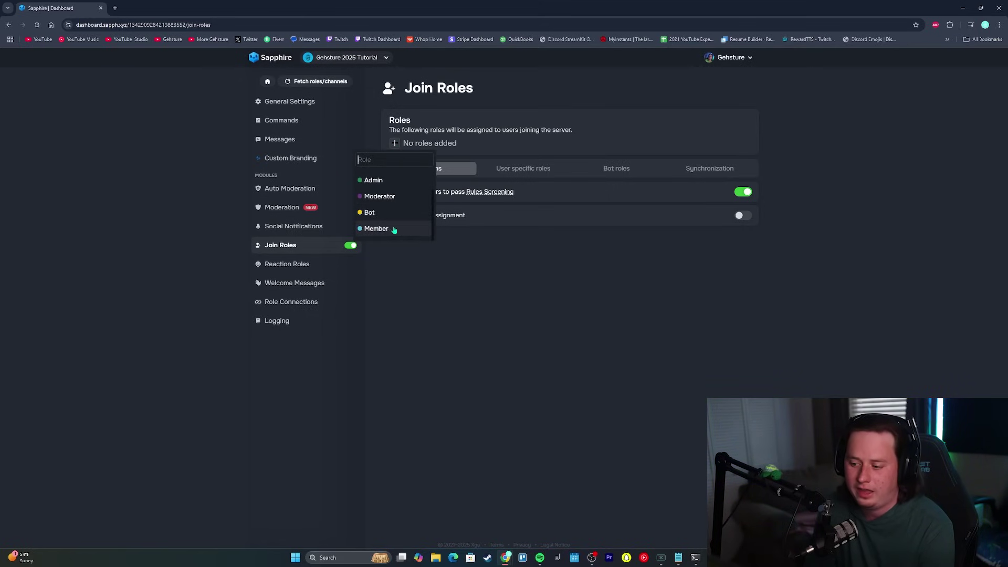
click(392, 230)
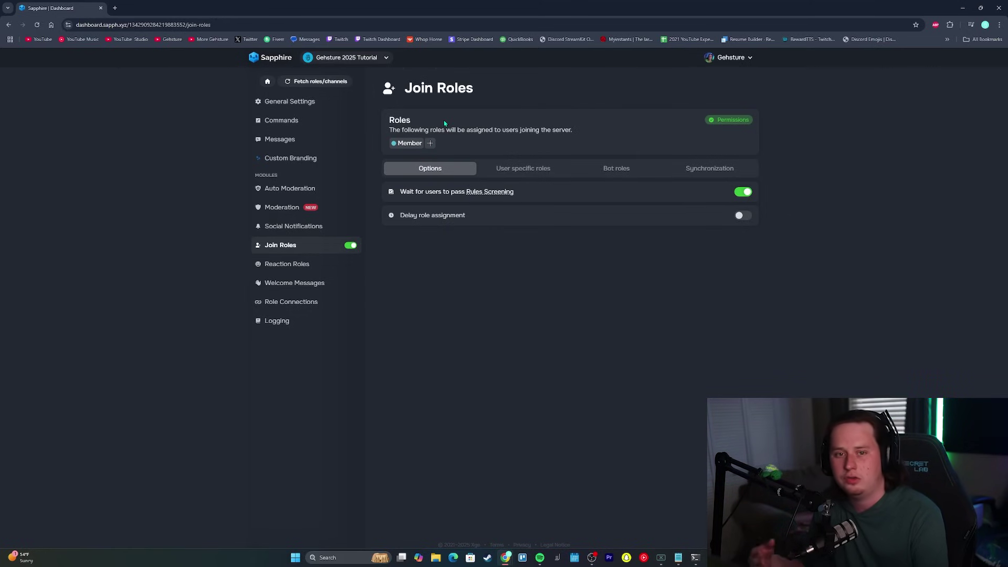
Step: Add a spam condition in the advanced auto moderation for 3 or more messages in 5 seconds
click(289, 188)
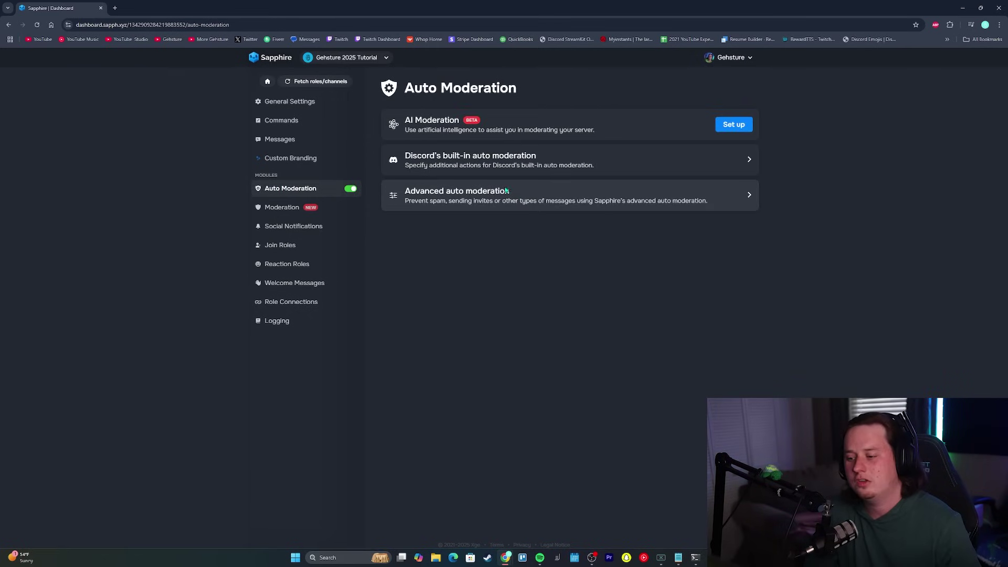
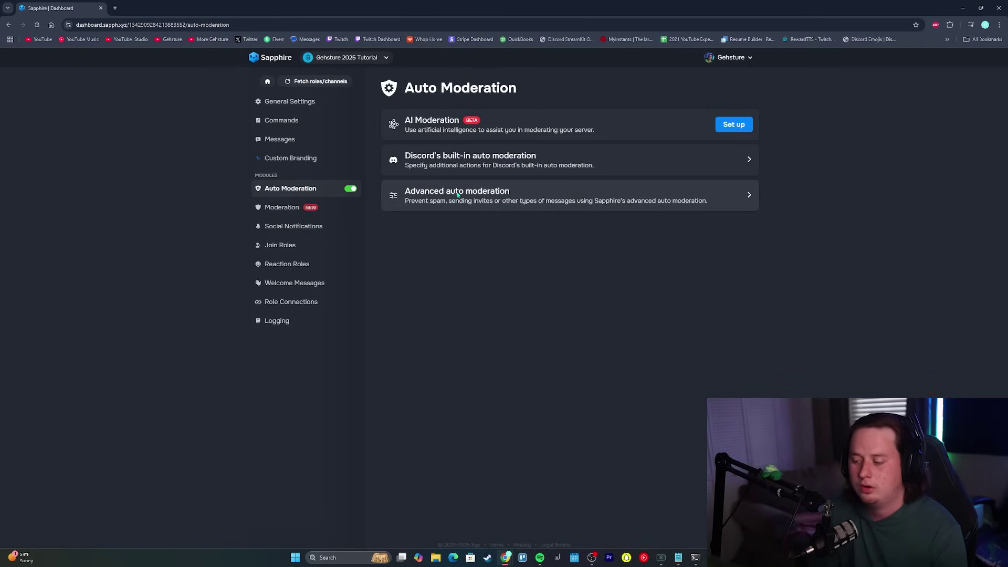
click(475, 201)
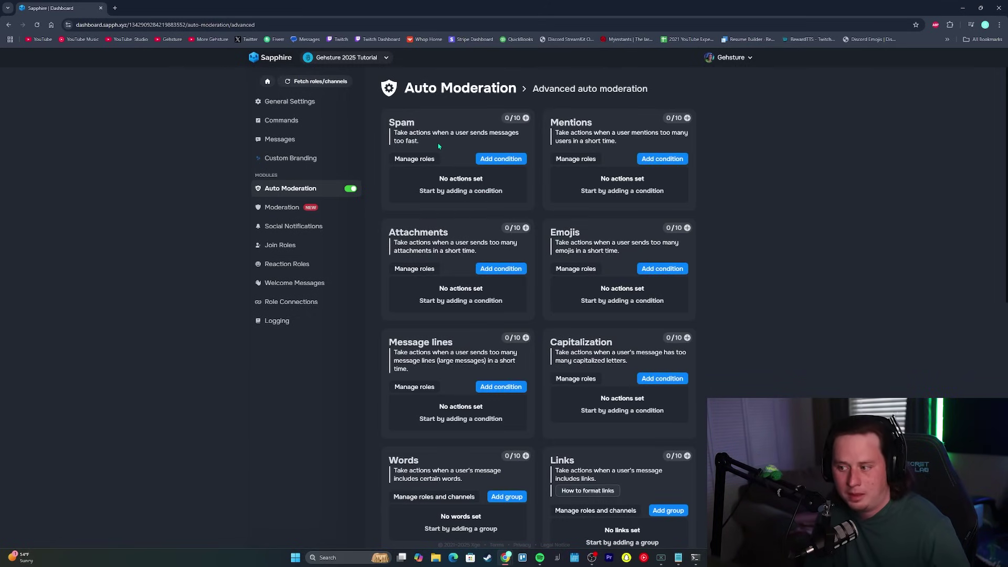
click(497, 160)
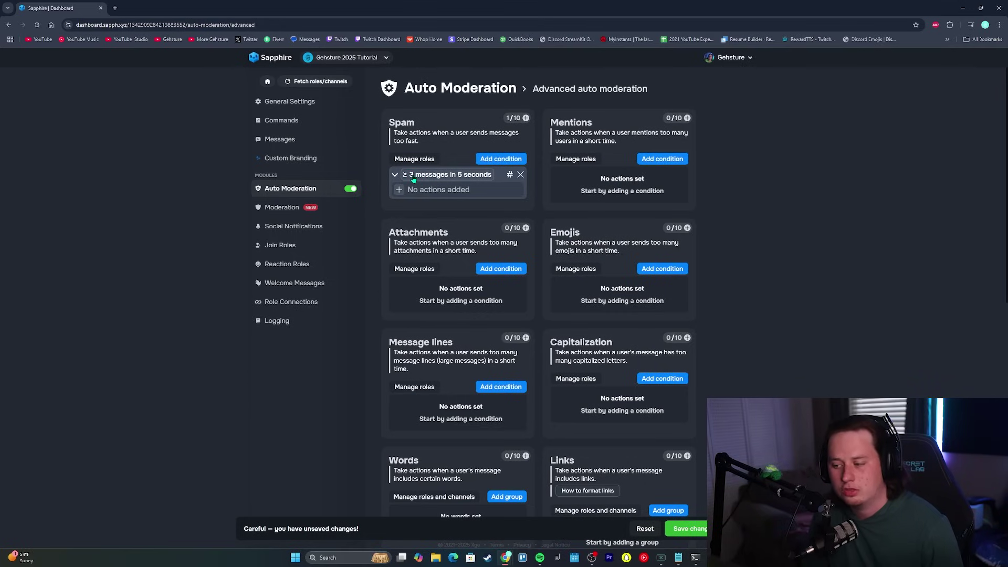
click(446, 180)
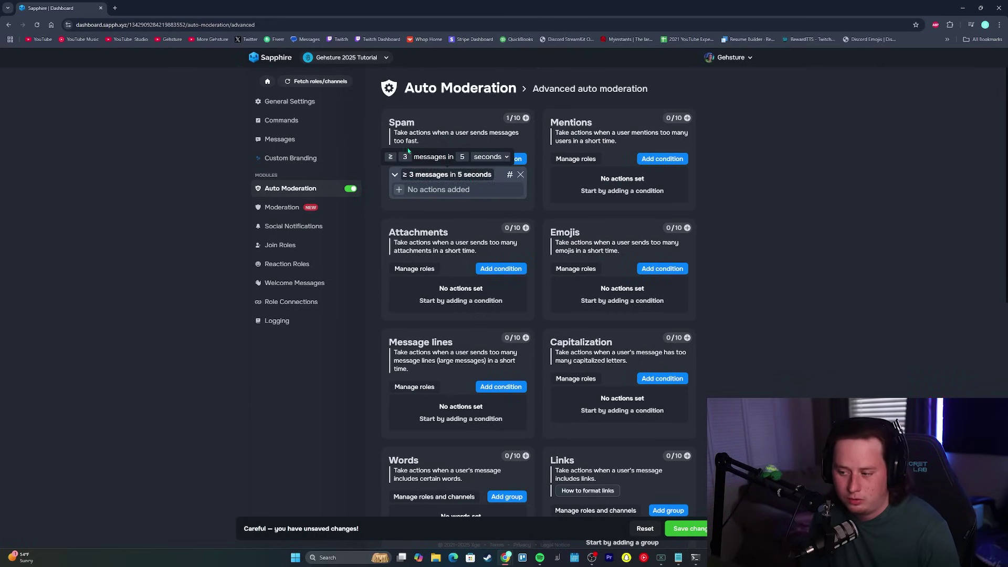
double_click(462, 156)
text(3)
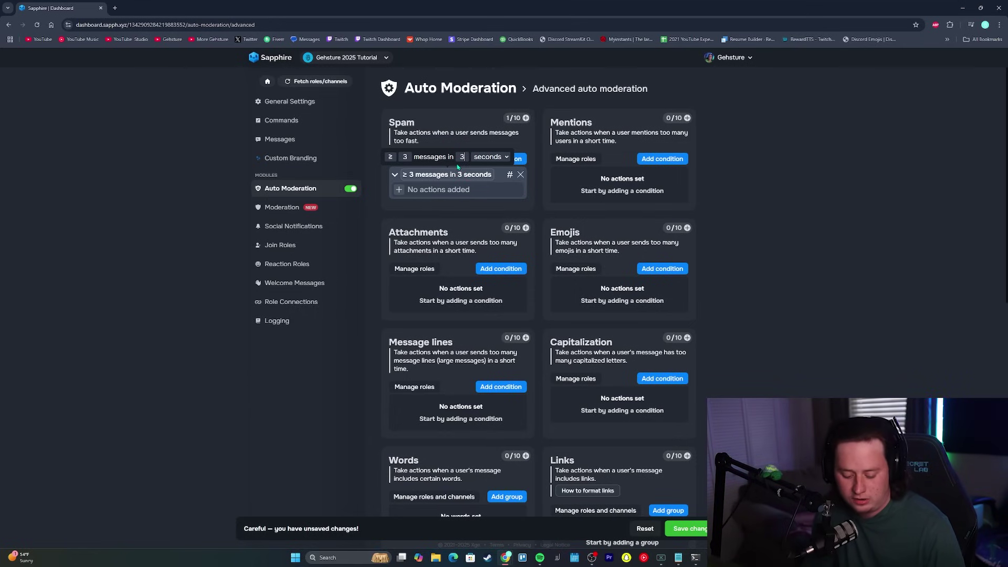
key(BackSpace)
text(4)
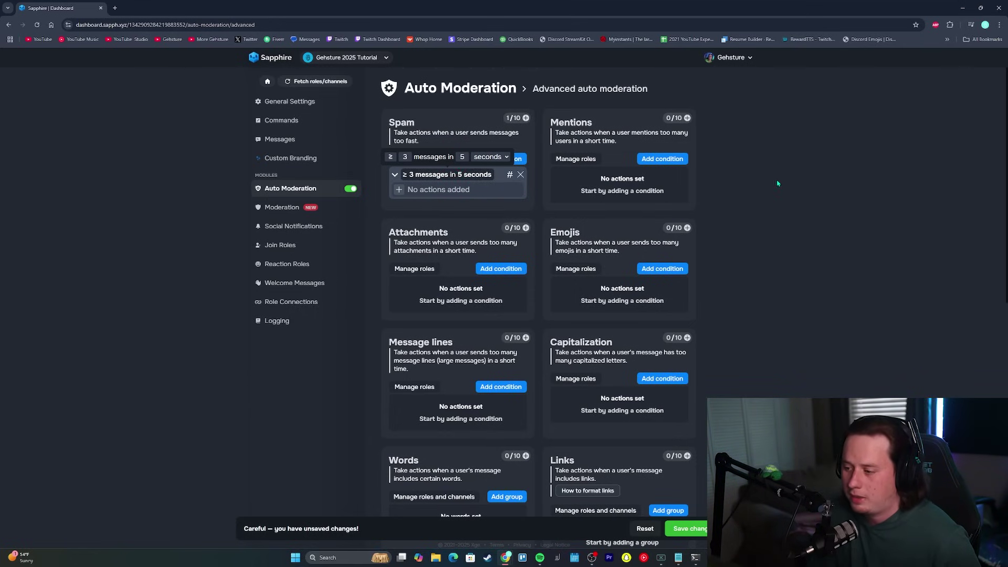
click(787, 175)
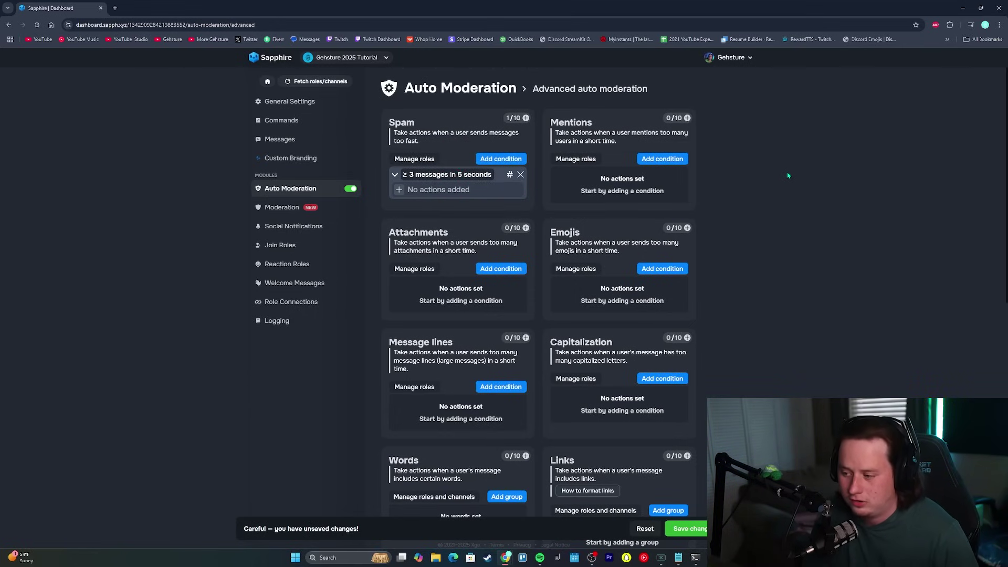
Step: Add a Delete messages action to the spam condition, set to Delete all without a delay
click(401, 191)
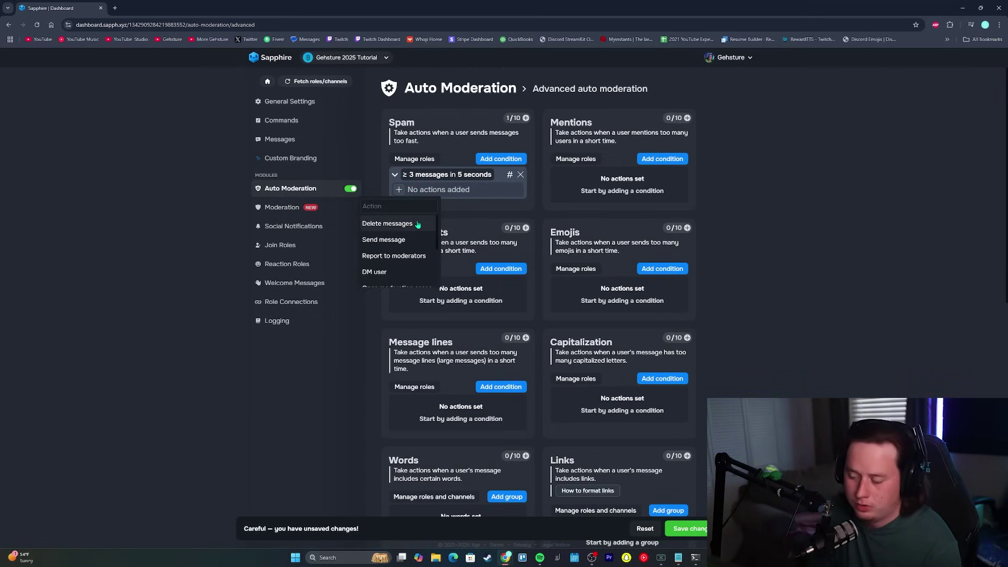
click(418, 224)
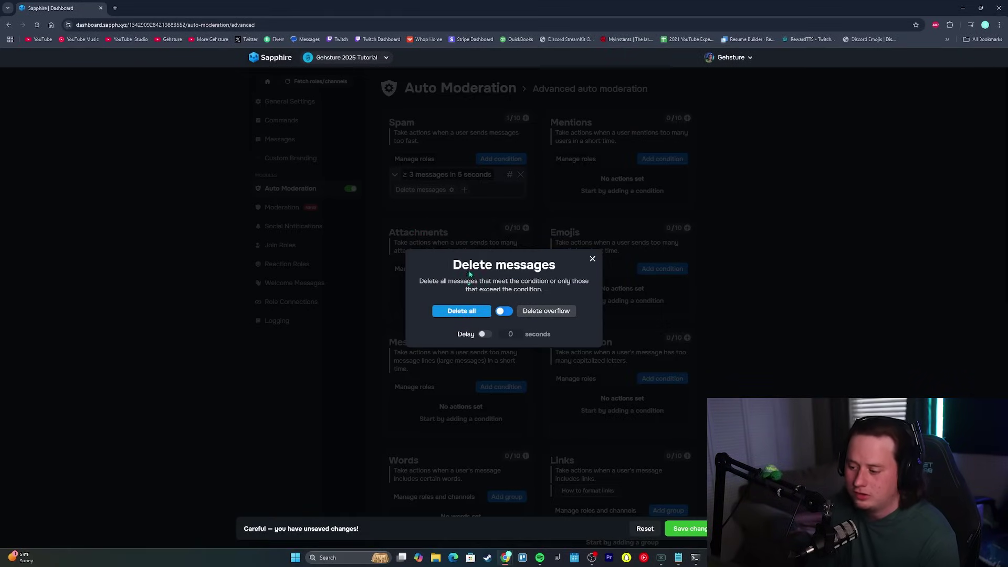
click(508, 310)
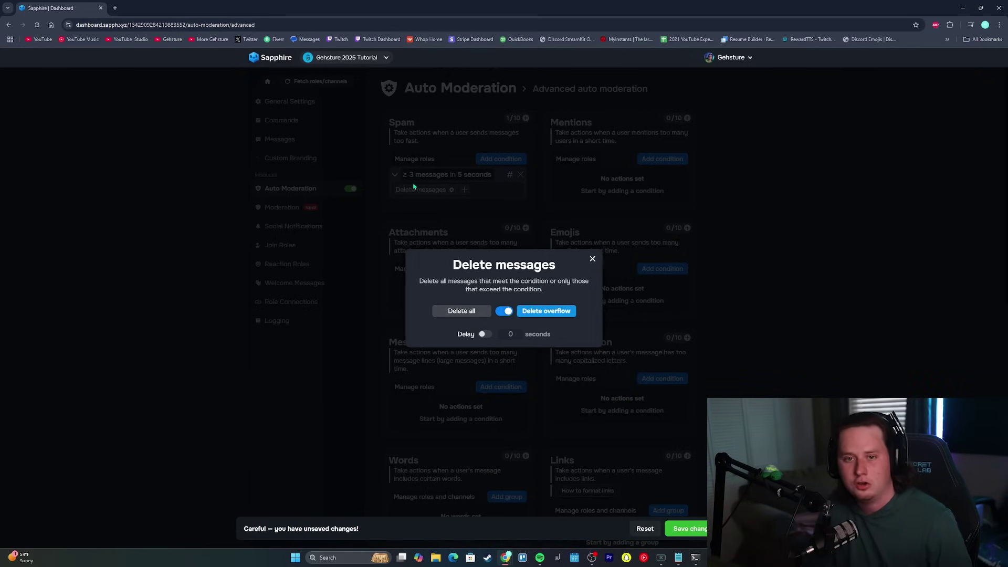
click(461, 310)
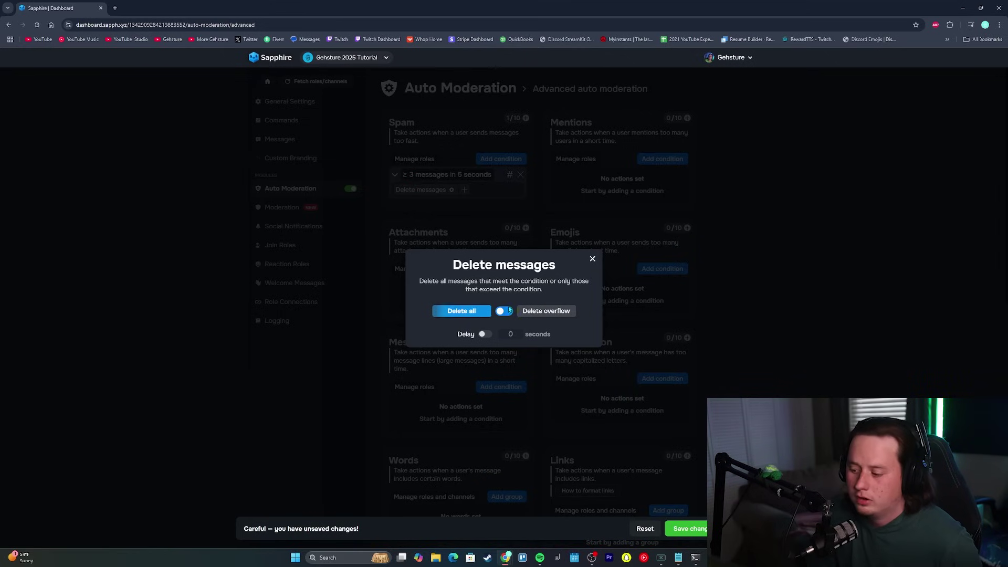
click(542, 226)
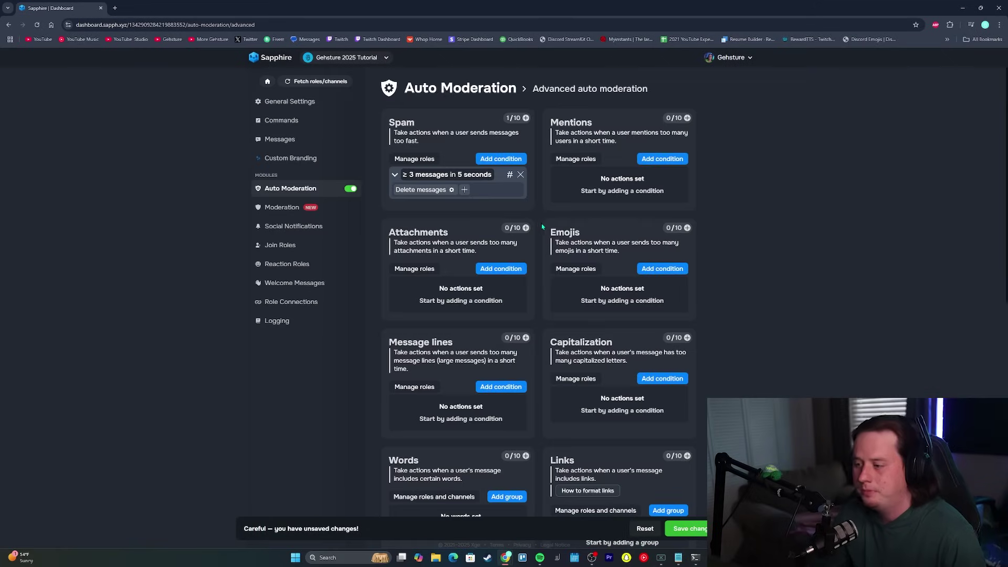
Step: Add a Report to moderators action using the #logging channel and the reason "Message Spam", and save the changes
click(464, 189)
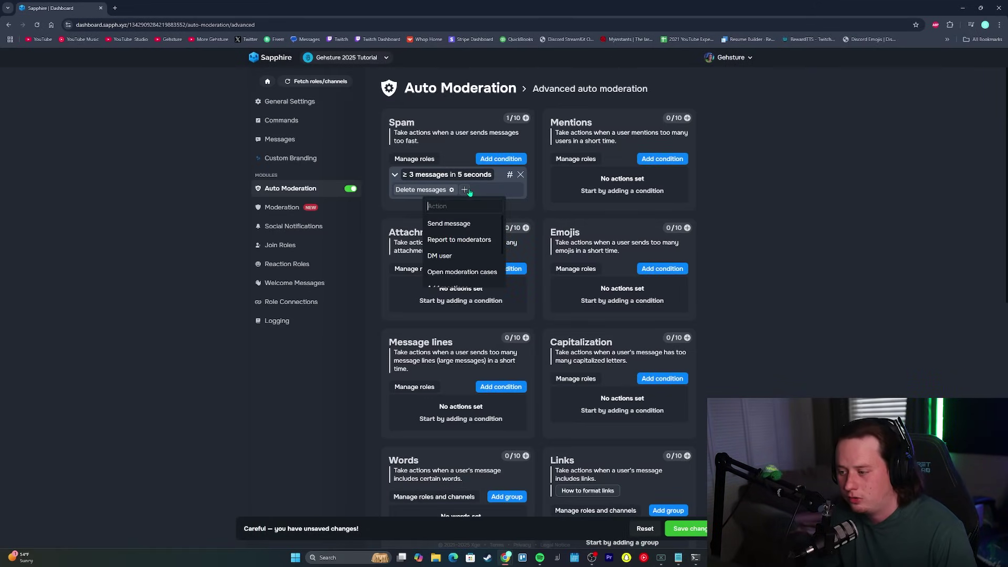
click(473, 241)
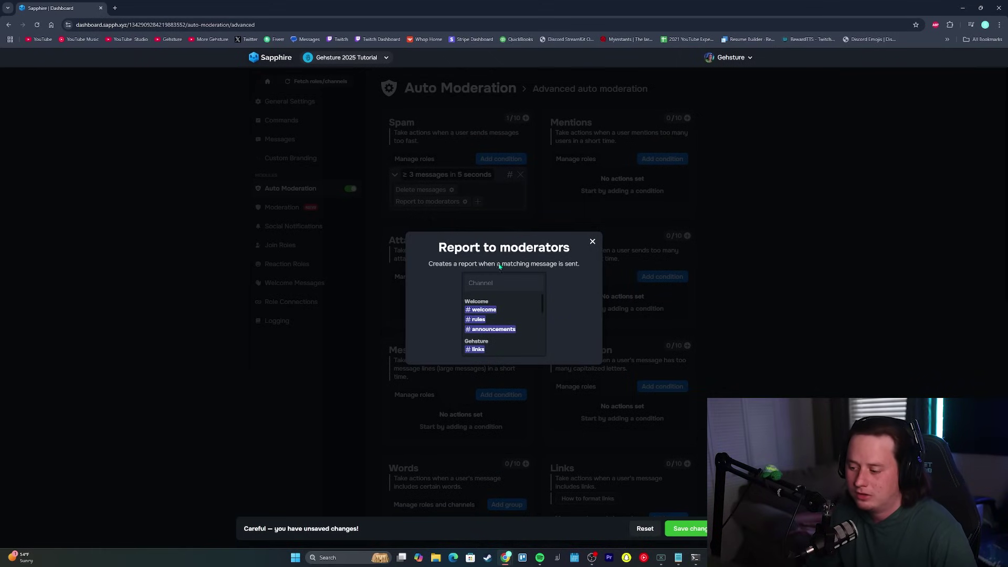
scroll(510, 312, down, 5)
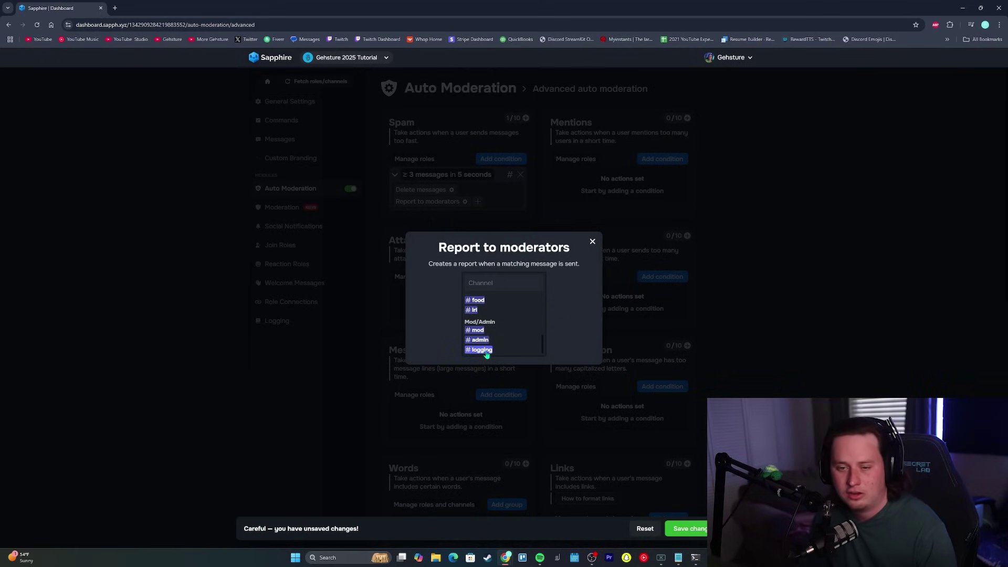
click(481, 350)
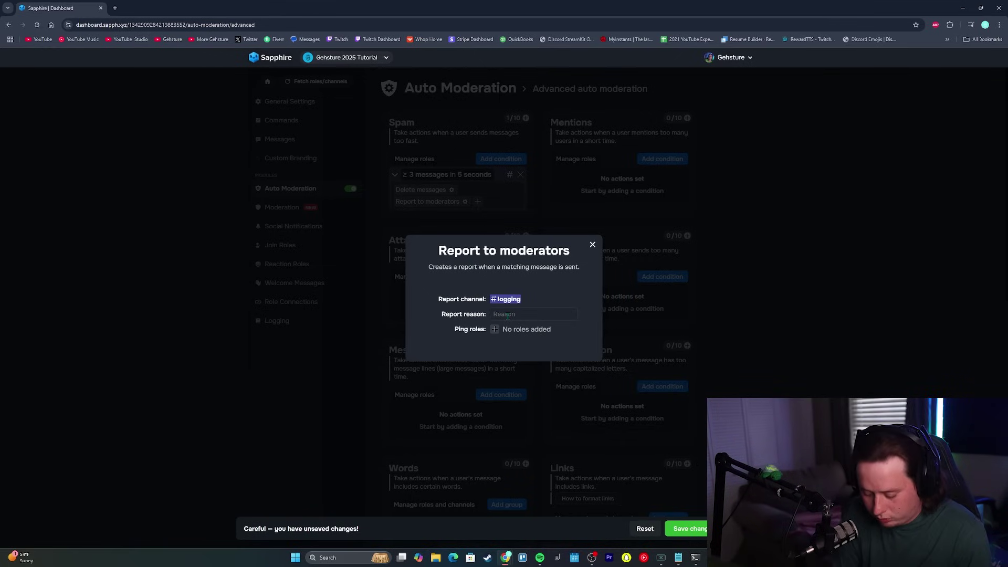
text(Message Spam)
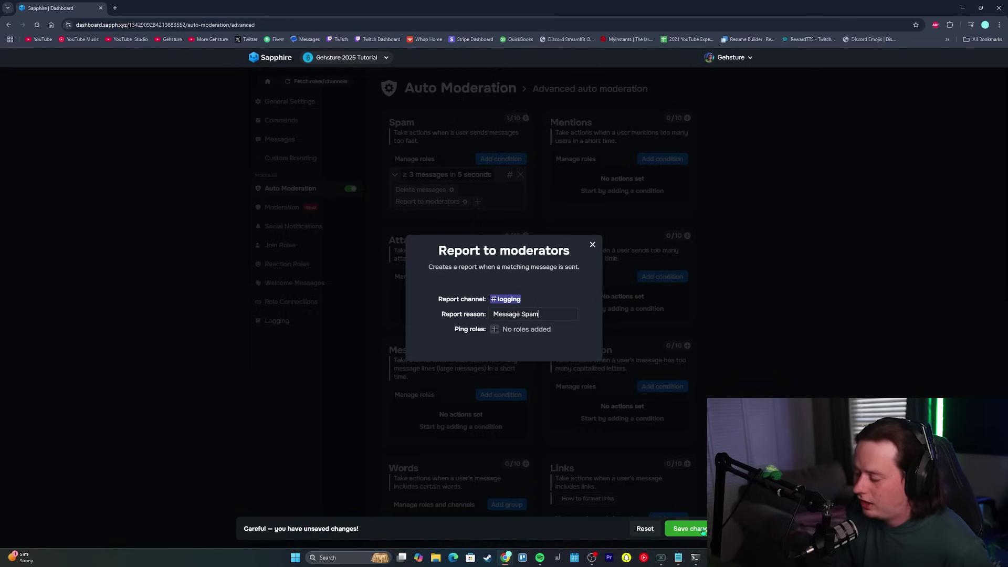
click(687, 528)
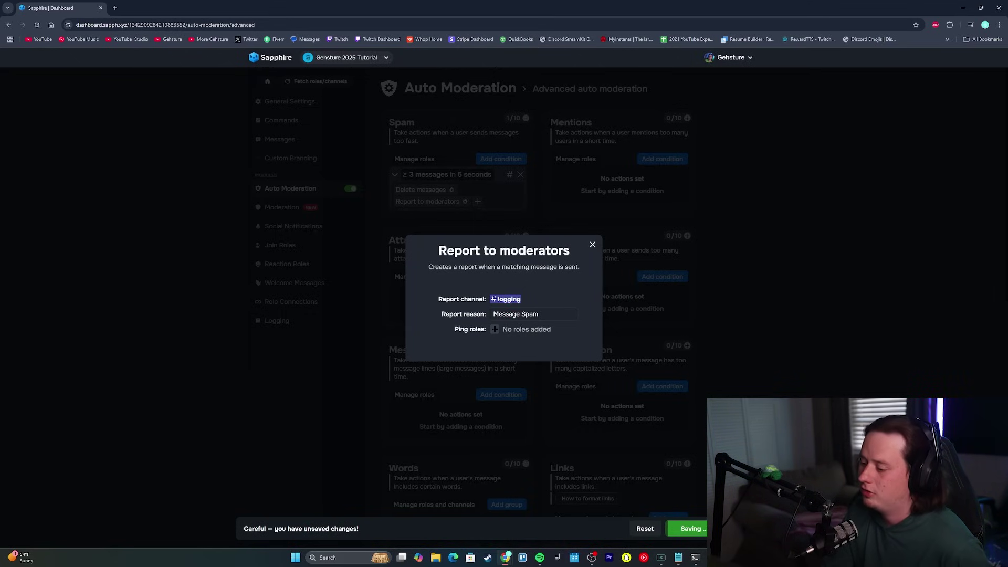
Step: Switch to Discord and send "f" repeatedly in quick succession in #general to test the spam rule
key(alt+Tab)
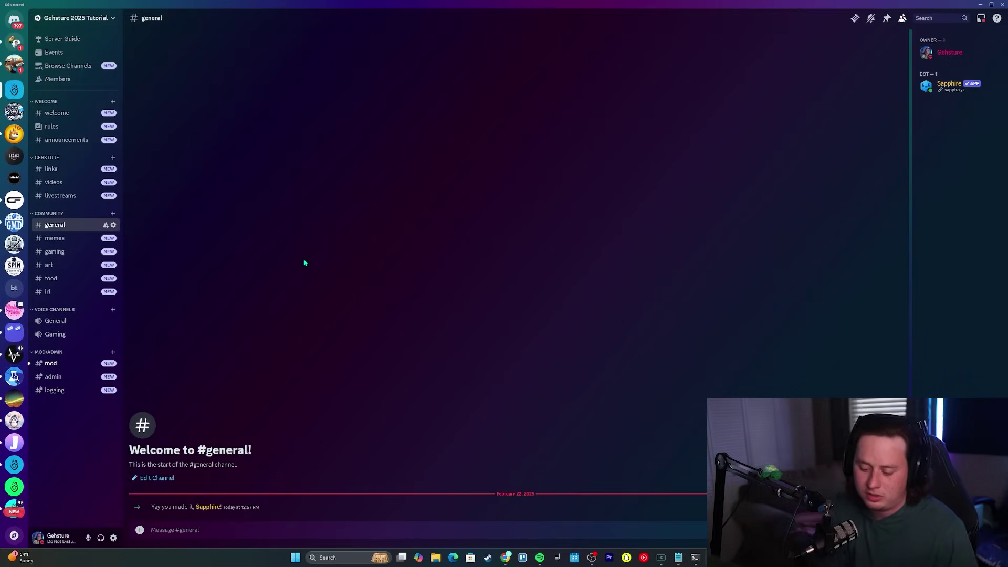
text(f)
key(Return)
text(f)
key(Return)
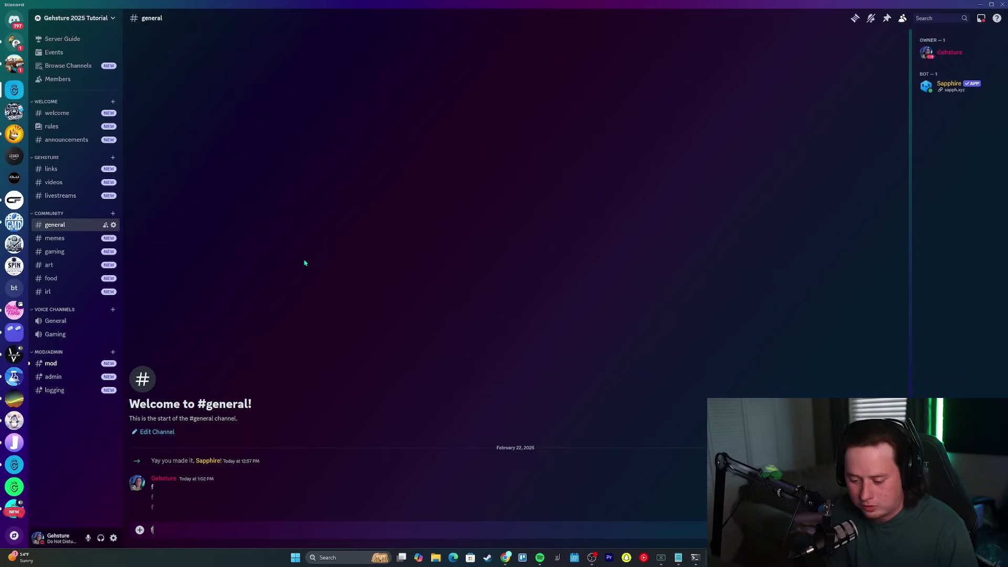
text(f)
key(Return)
text(f)
key(Return)
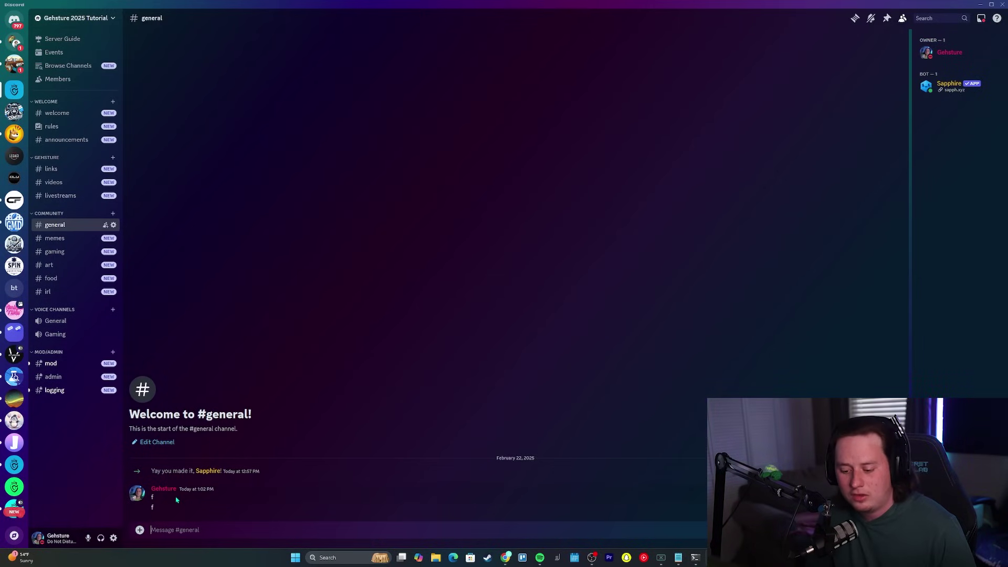
Step: Examine the spam report in #logging, including its user, reason and highlighted message, and open its available moderation actions
click(54, 390)
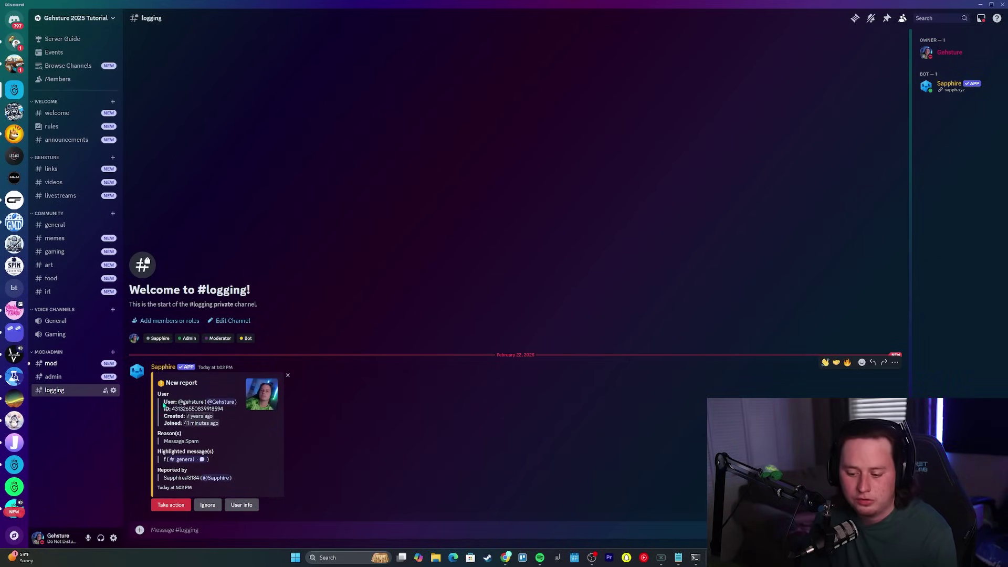
mouse_move(207, 417)
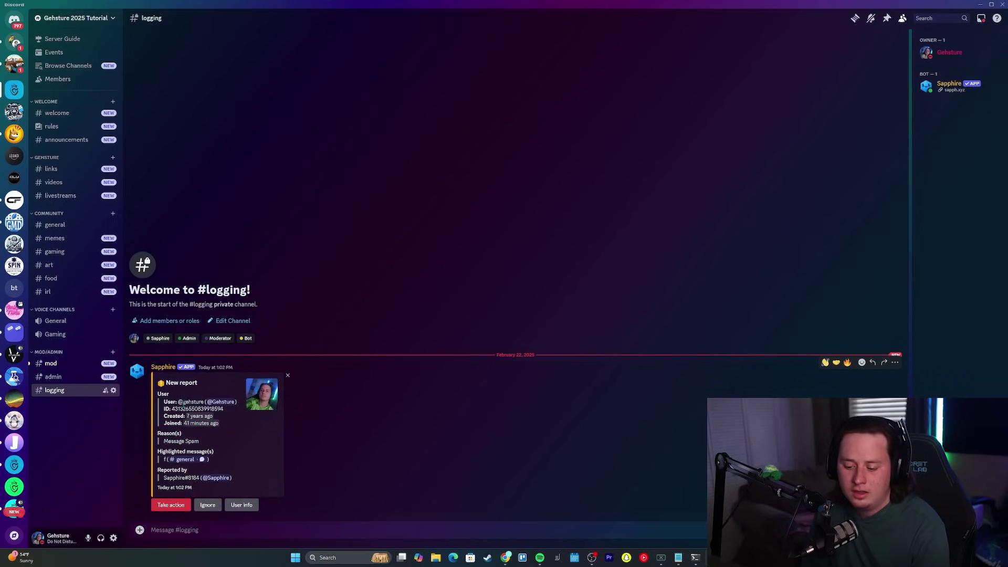
drag(183, 401, 196, 401)
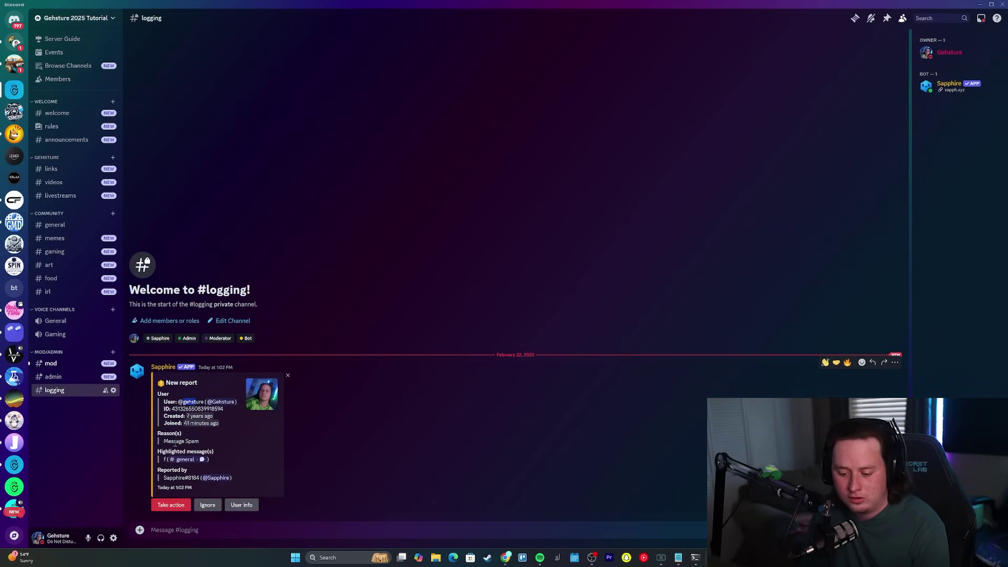
drag(165, 442, 163, 465)
click(179, 470)
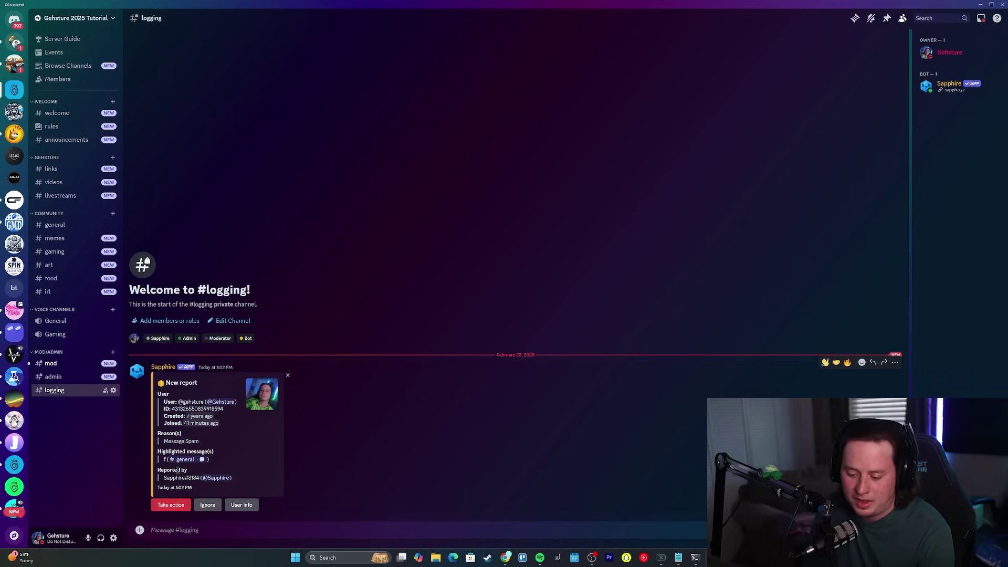
click(170, 505)
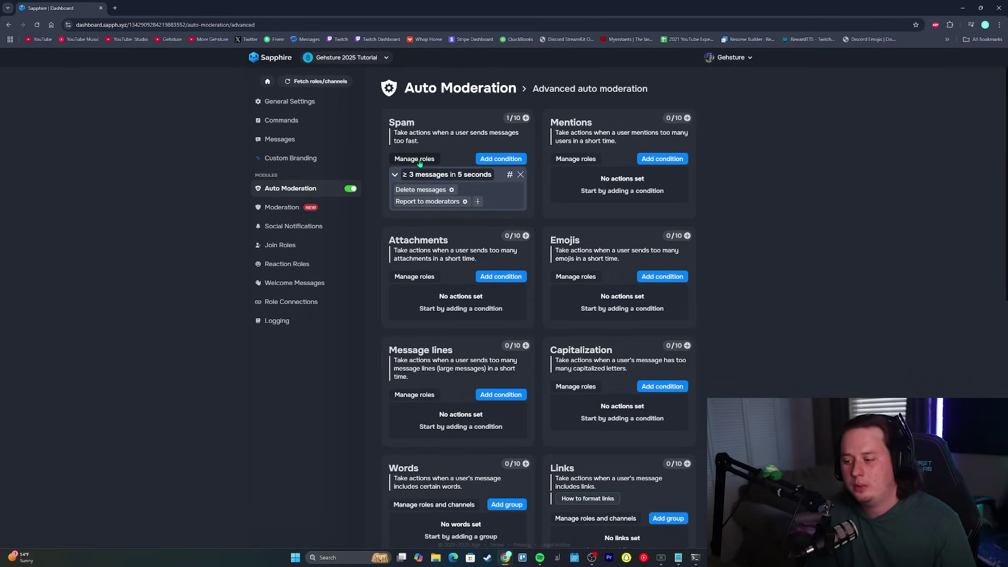
Step: Exclude the Owner, Admin and Moderator roles from the spam rule in the Sapphire dashboard and save the changes
click(428, 159)
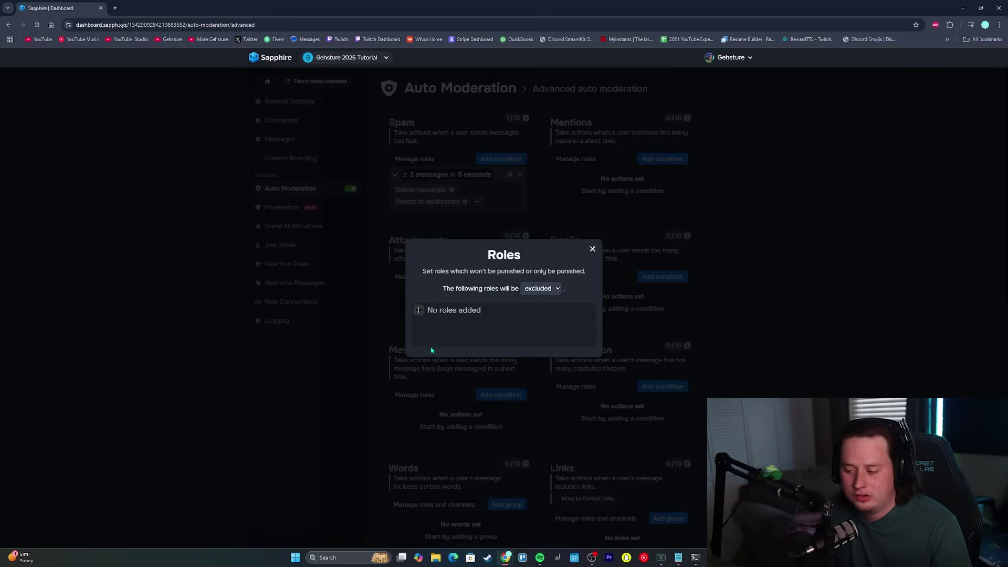
click(418, 310)
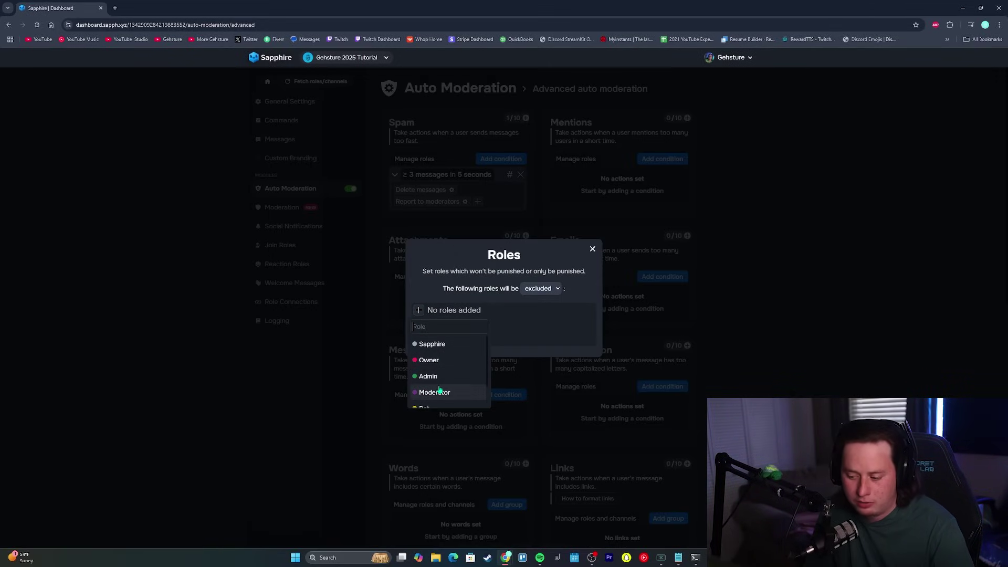
click(454, 364)
click(450, 310)
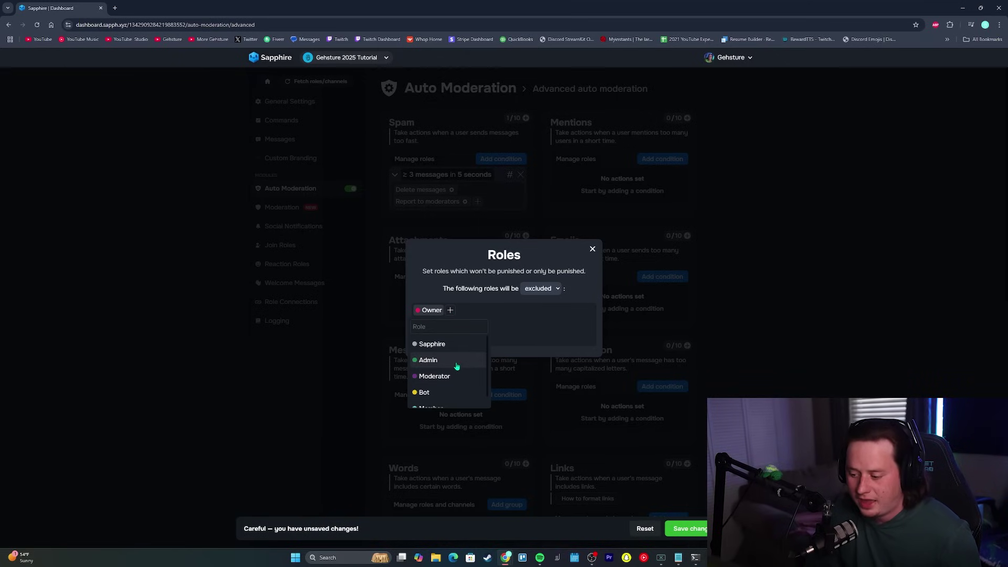
click(457, 362)
click(480, 310)
click(467, 362)
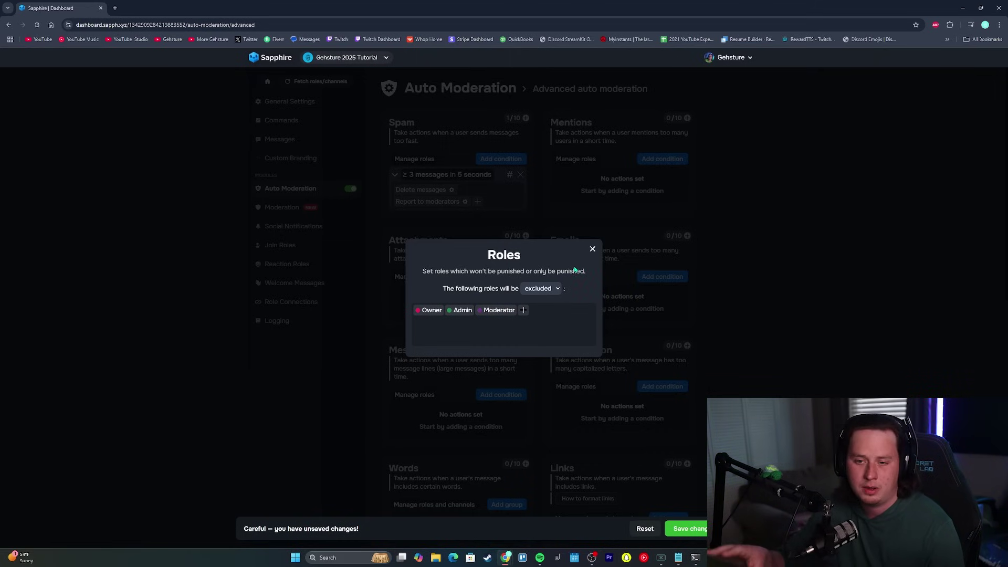
click(685, 528)
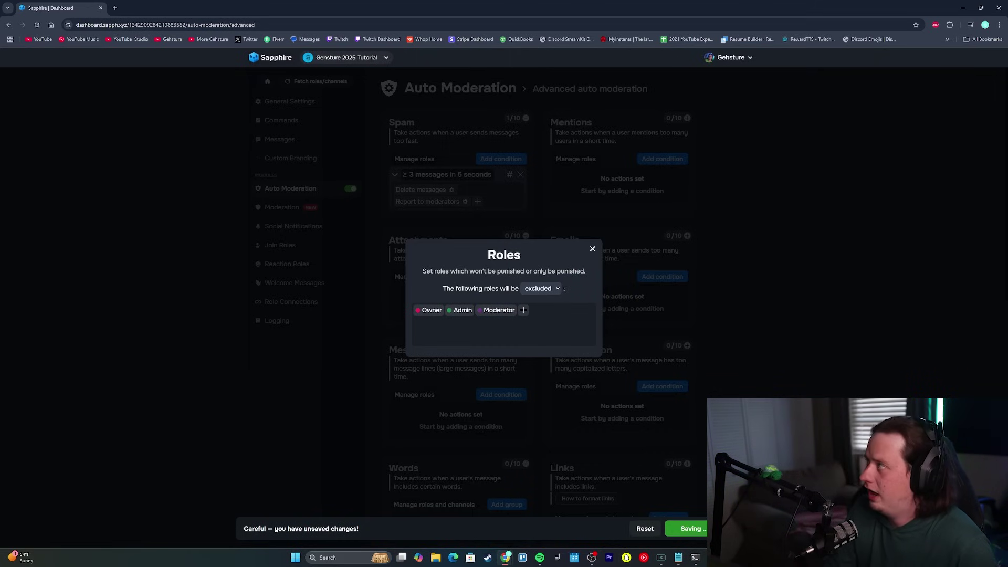
Step: Switch to Discord, open #general and check the roles on the profile of the test messages' sender
drag(1007, 84, 513, 1)
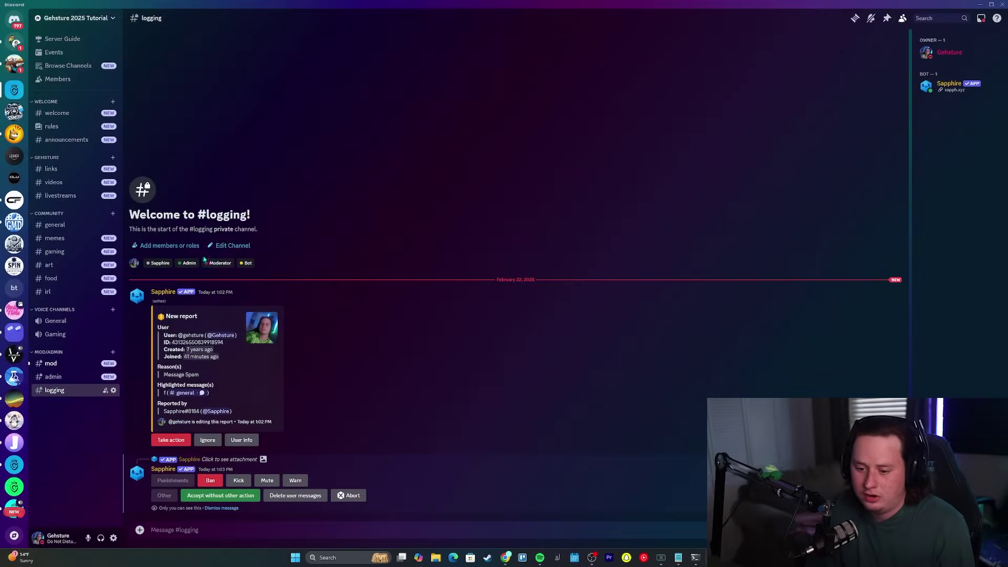
click(85, 224)
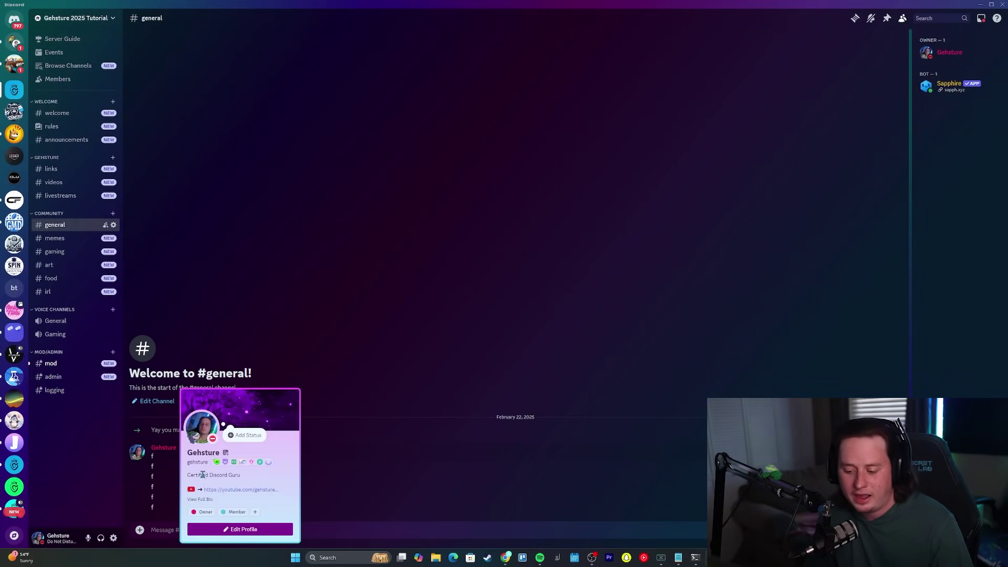
click(164, 448)
click(411, 480)
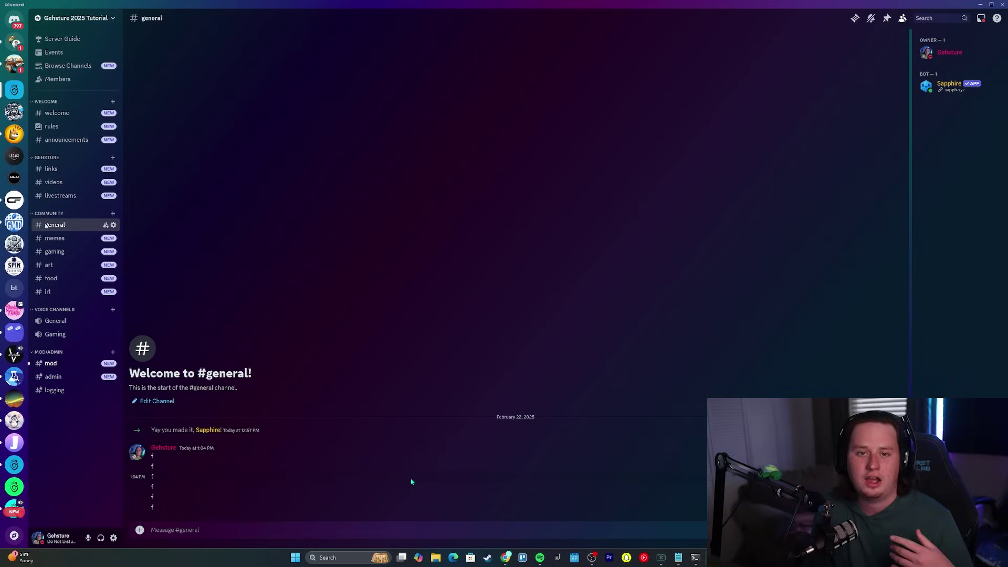
drag(389, 3, 424, 28)
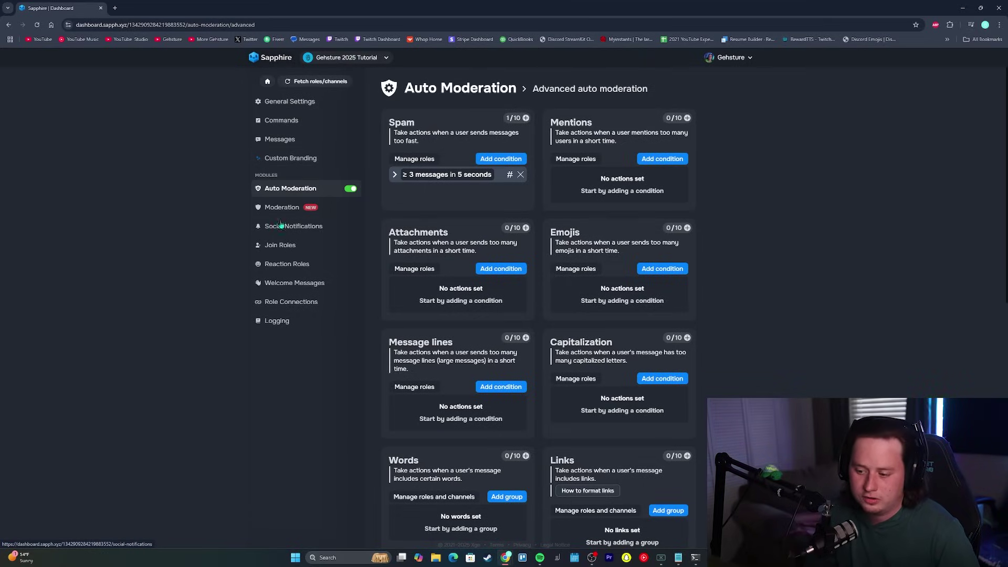
click(284, 231)
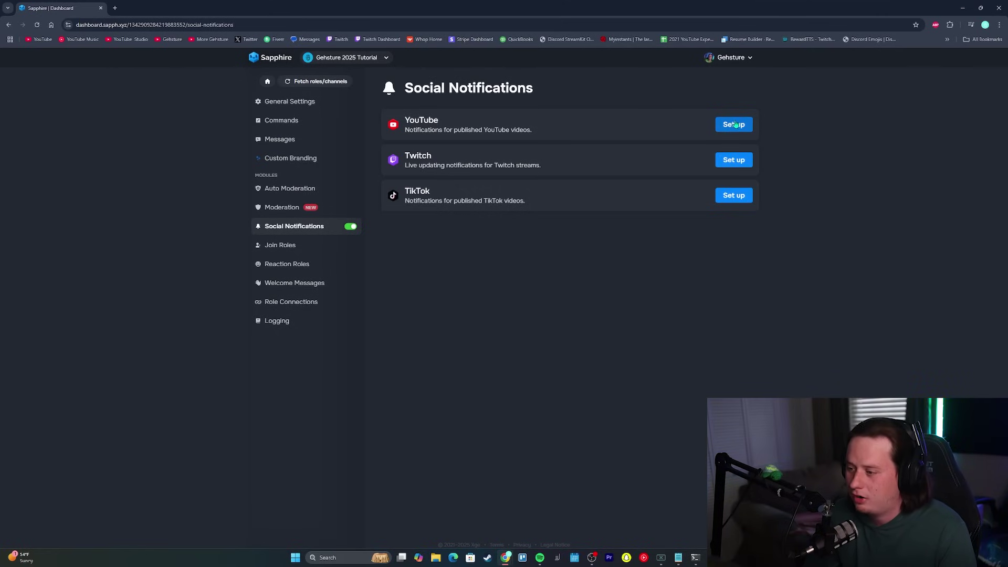
click(737, 126)
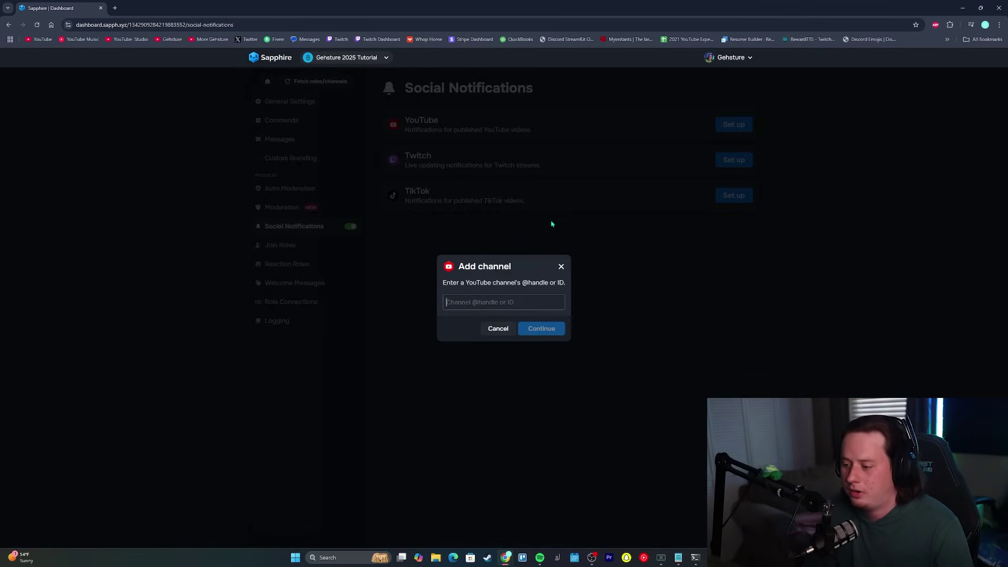
text(@)
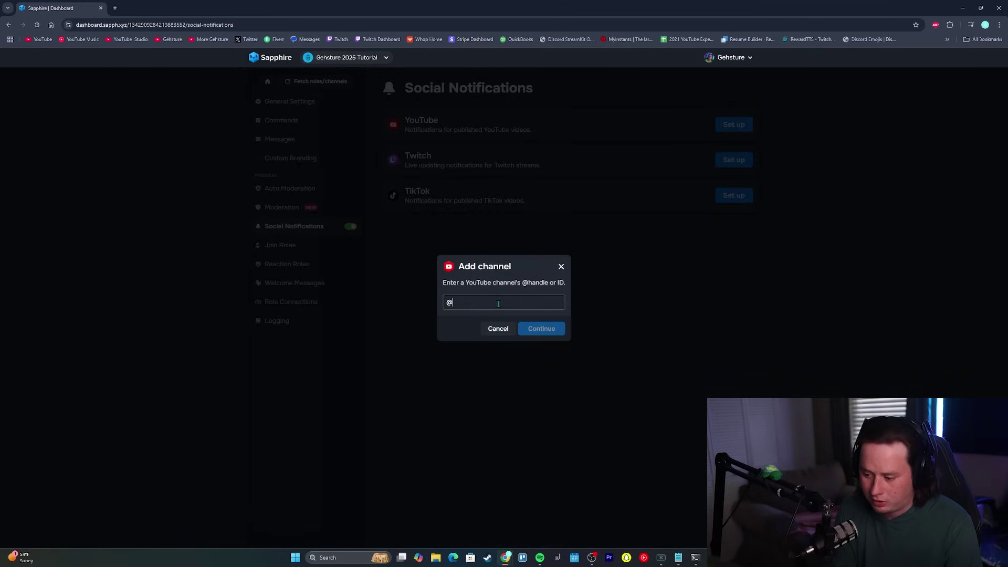
text(gehsture)
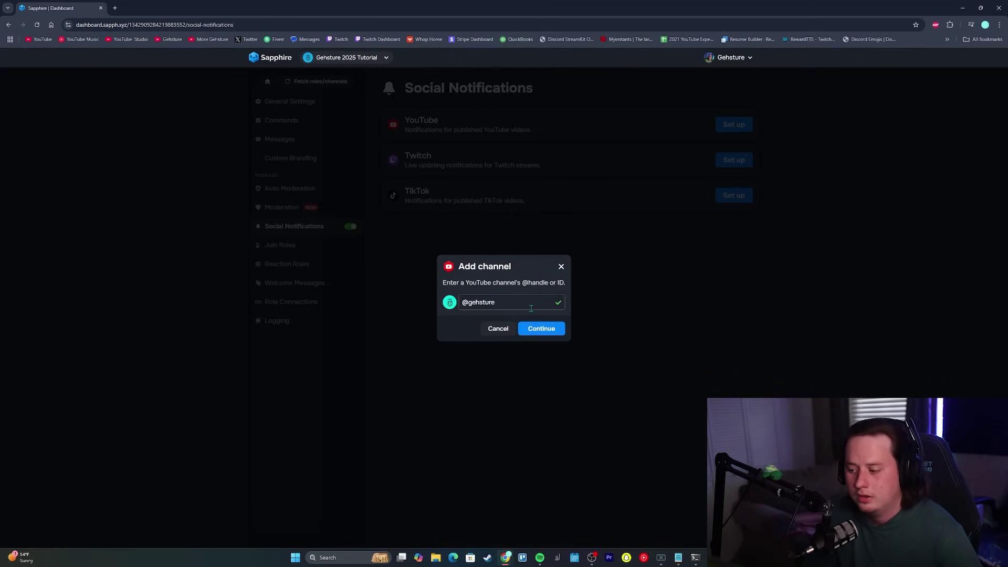
click(547, 329)
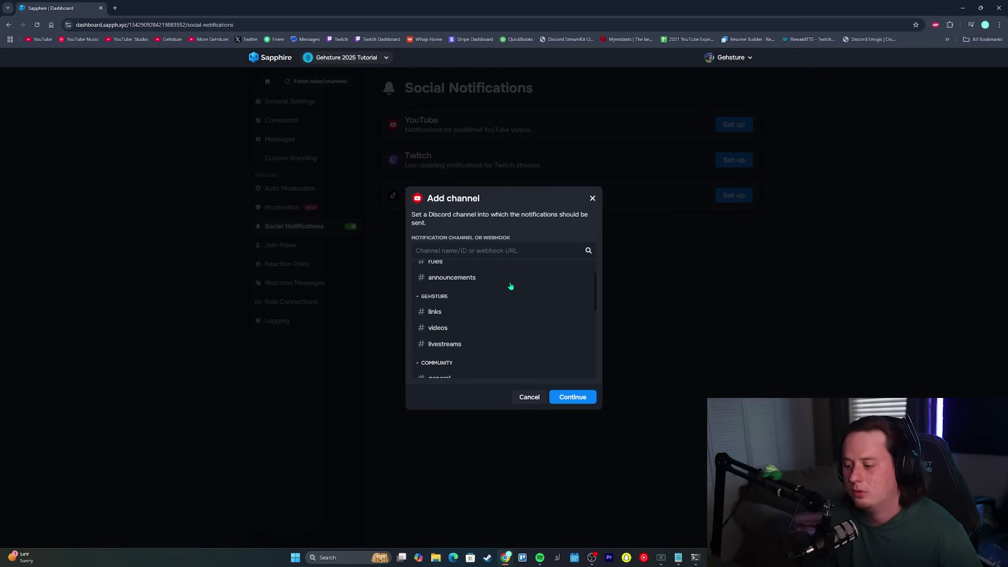
scroll(472, 331, down, 1)
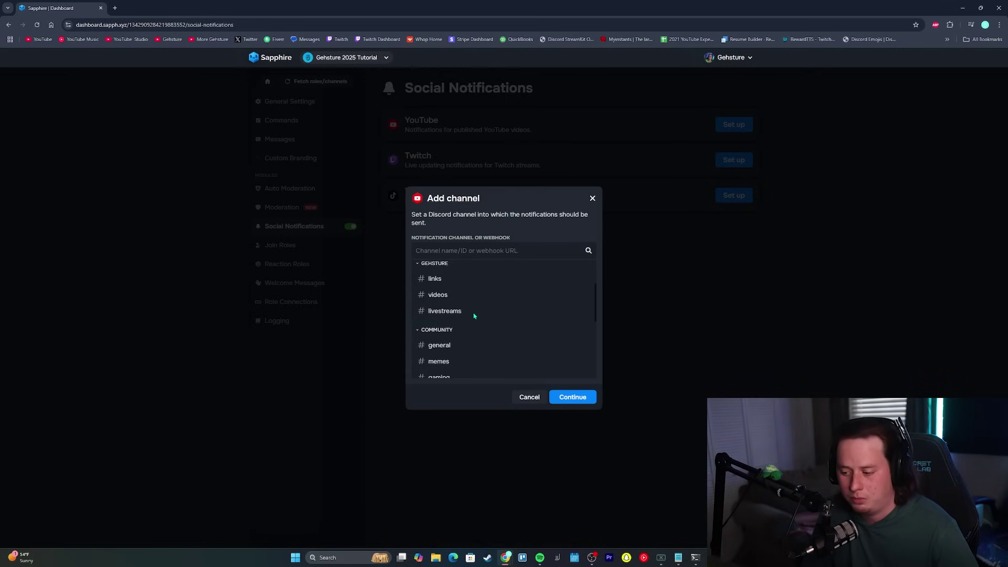
scroll(472, 317, up, 1)
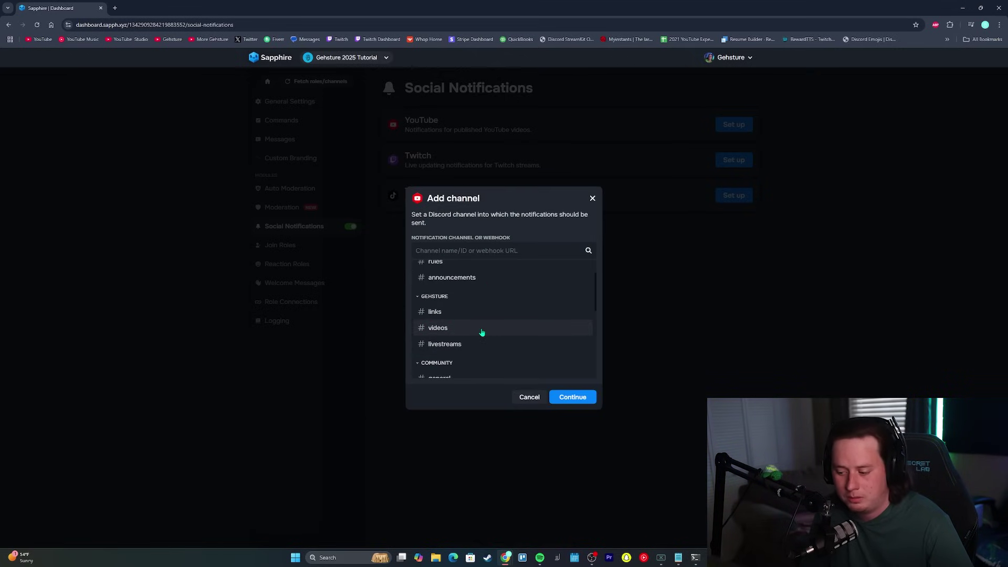
click(482, 328)
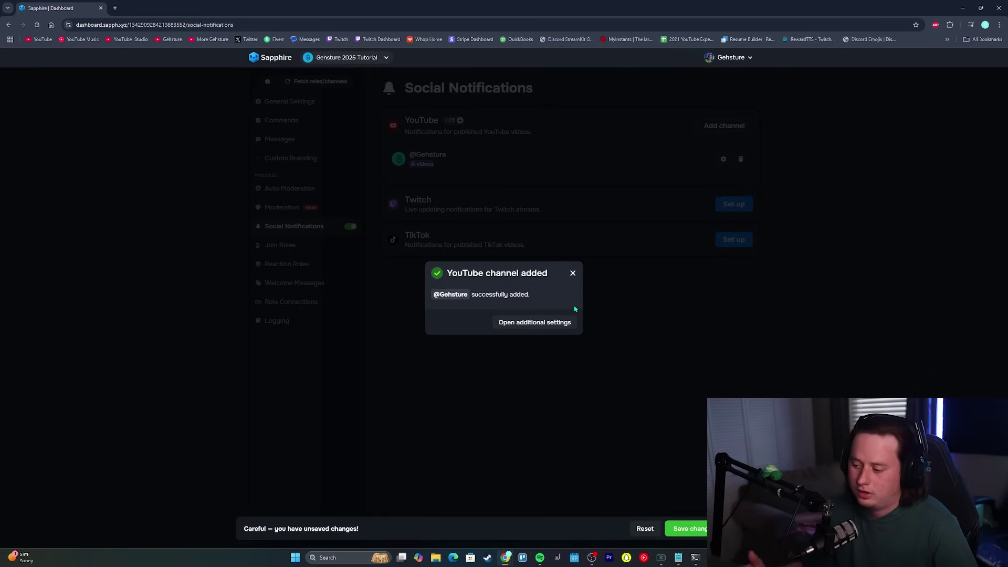
Step: Check the custom message option in the YouTube notification's additional settings, leave it off and save the changes
click(538, 322)
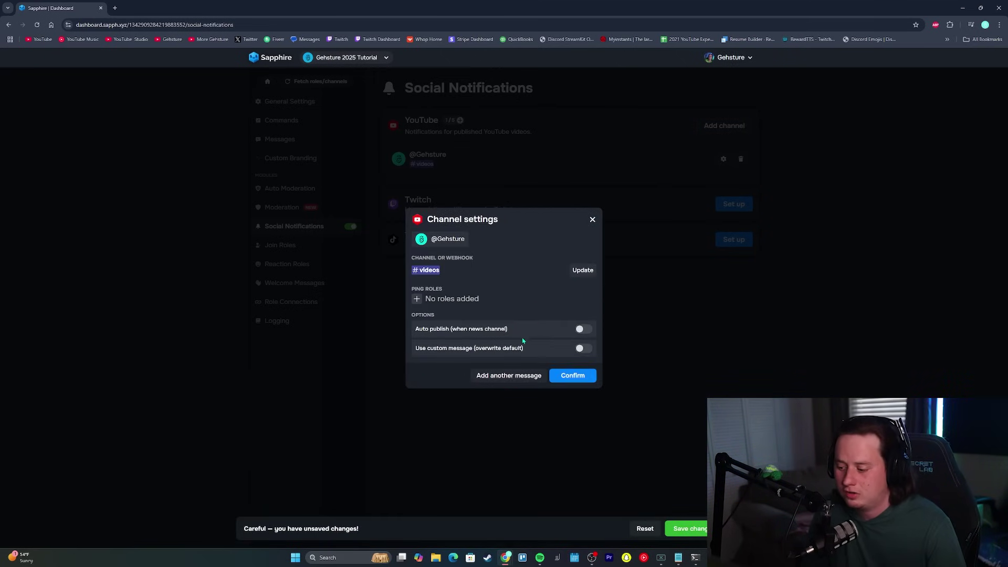
click(583, 349)
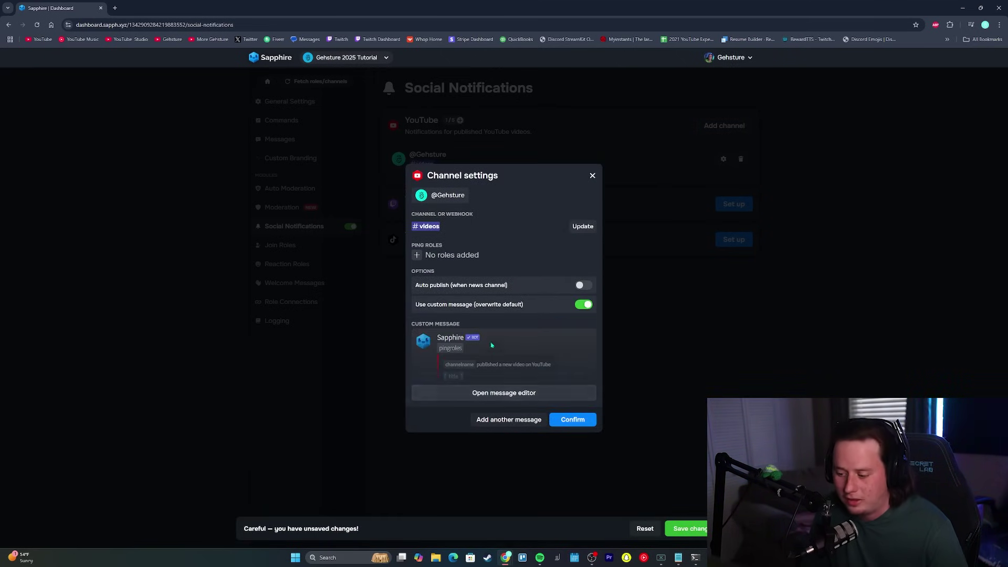
click(582, 305)
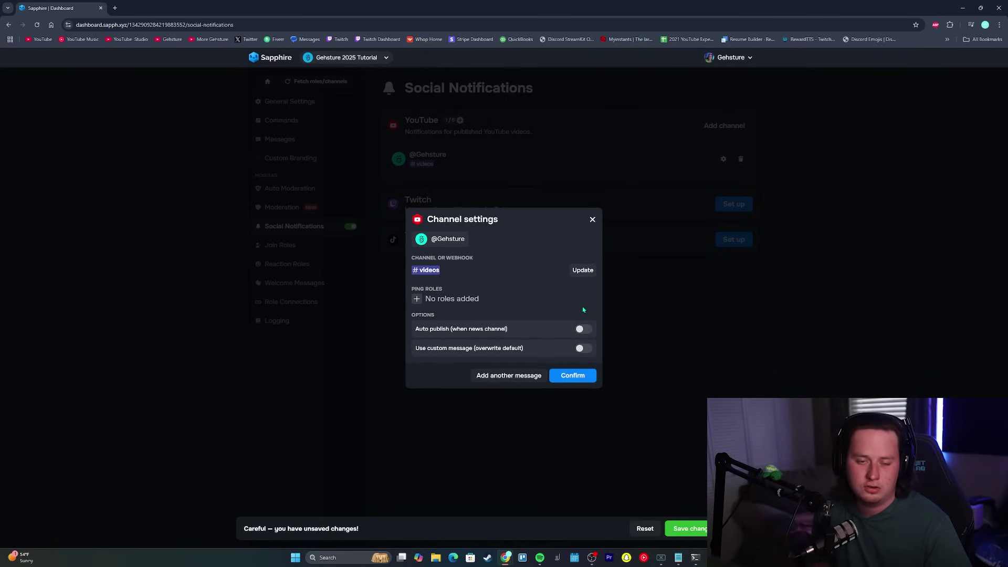
click(691, 528)
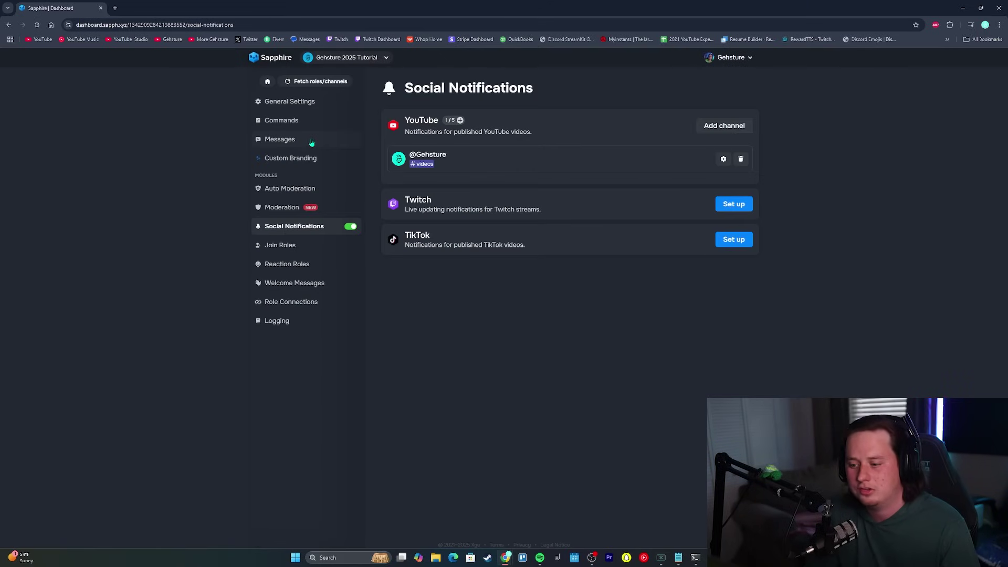
Step: Create a message template named rules and look at its editor and preview
click(311, 141)
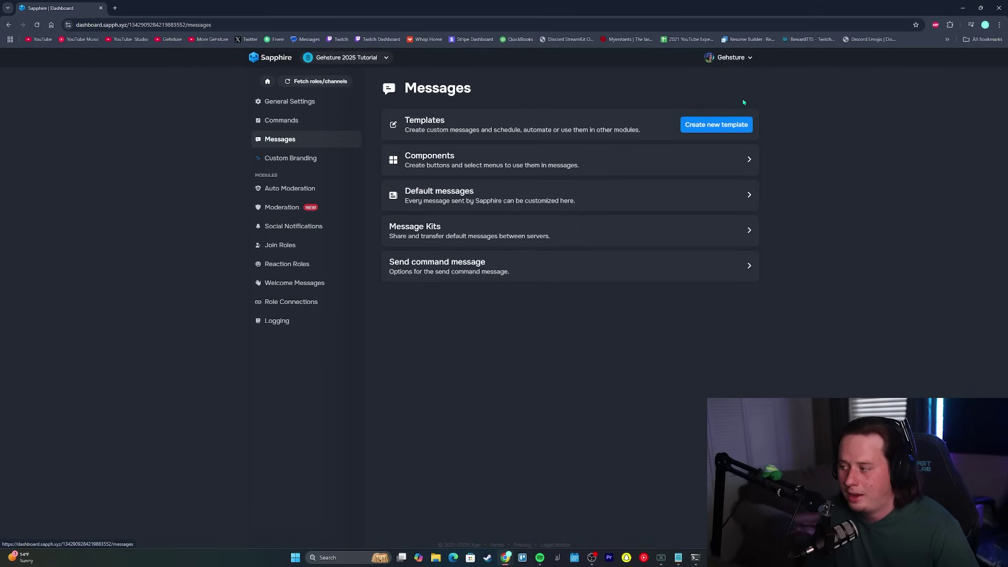
click(701, 128)
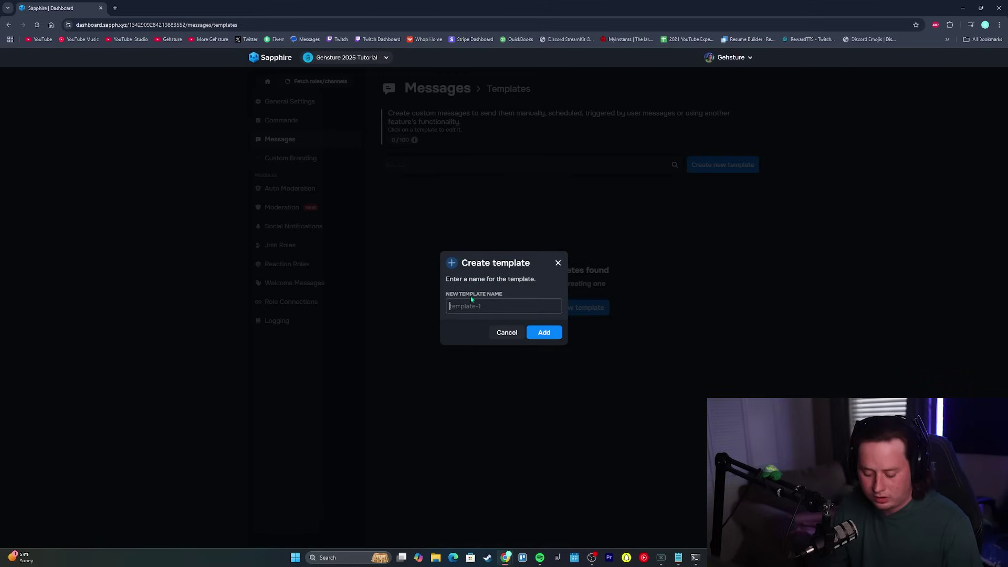
key(Return)
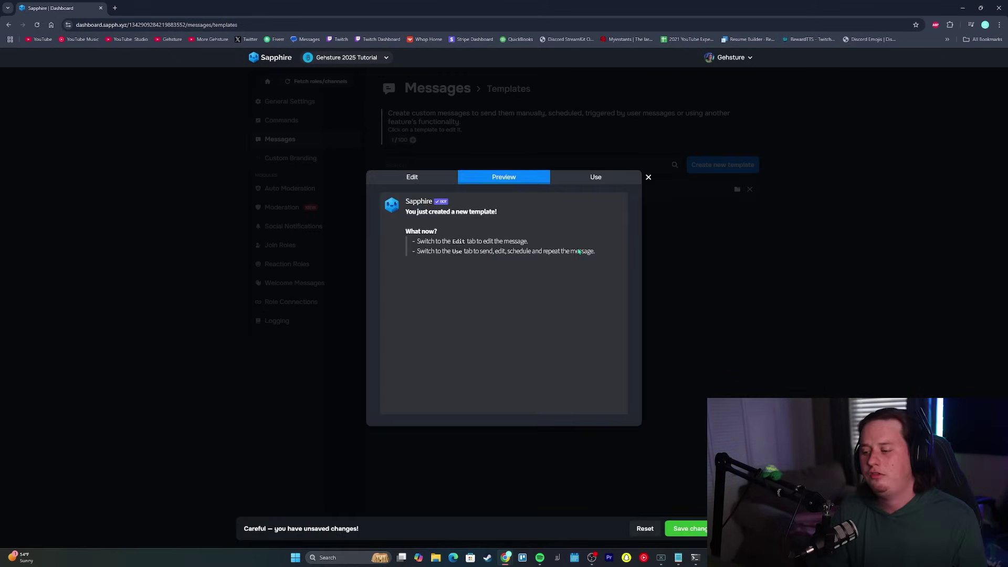
click(431, 176)
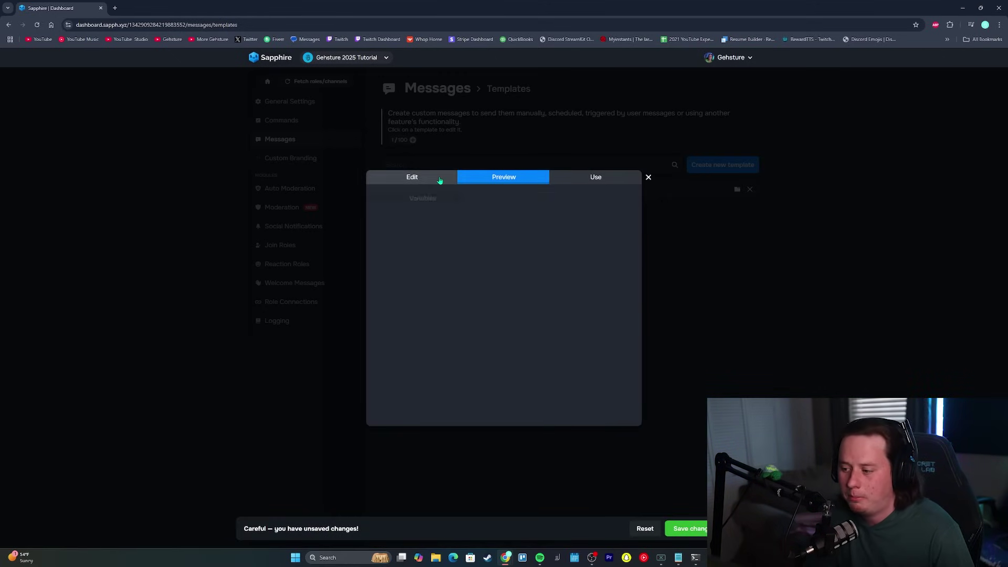
click(496, 177)
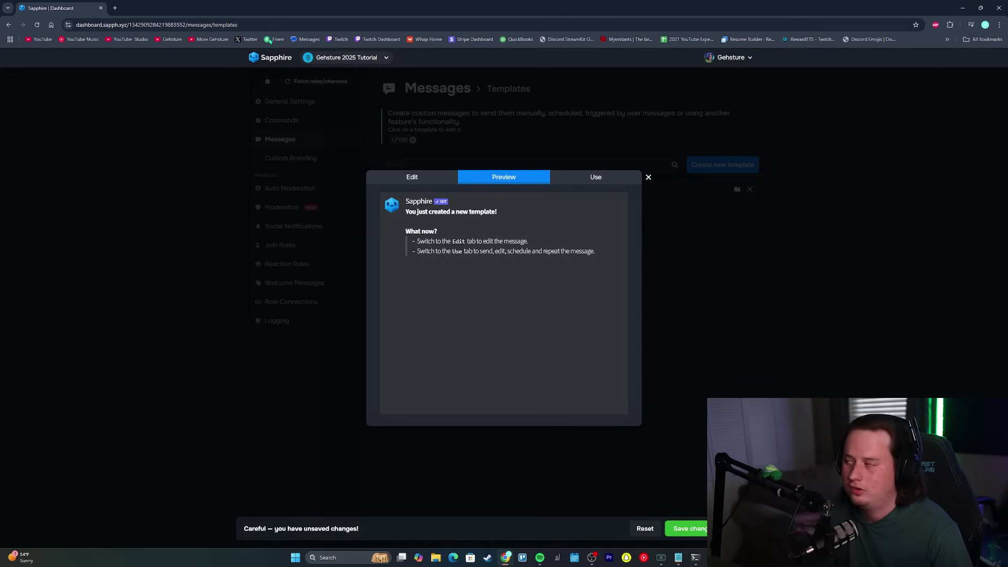
Step: Place Discord beside the dashboard, switch to the Gehsture's Hangout server and open its discord-help-forum channel
drag(1007, 144, 954, 200)
click(533, 279)
scroll(519, 279, down, 5)
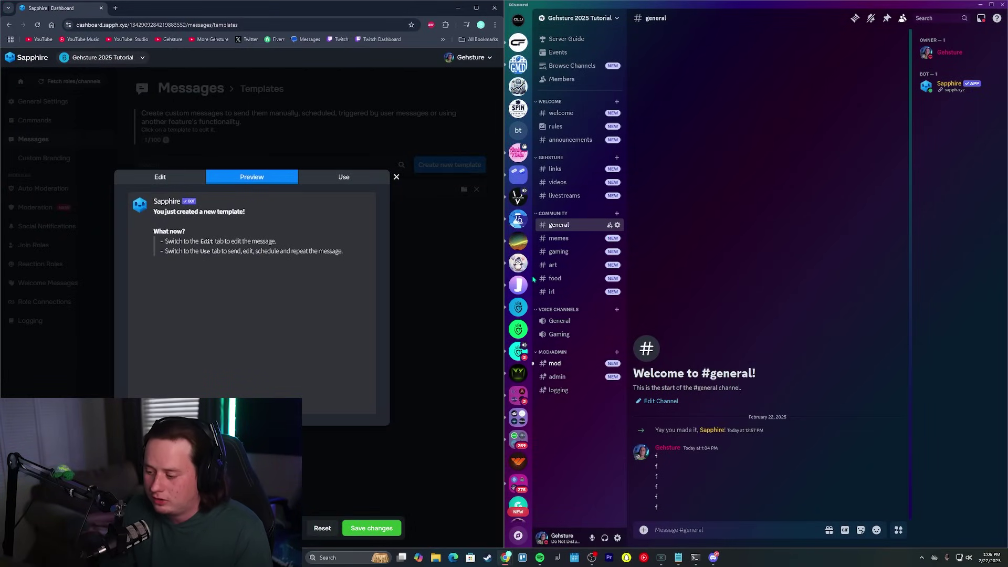
scroll(520, 284, down, 1)
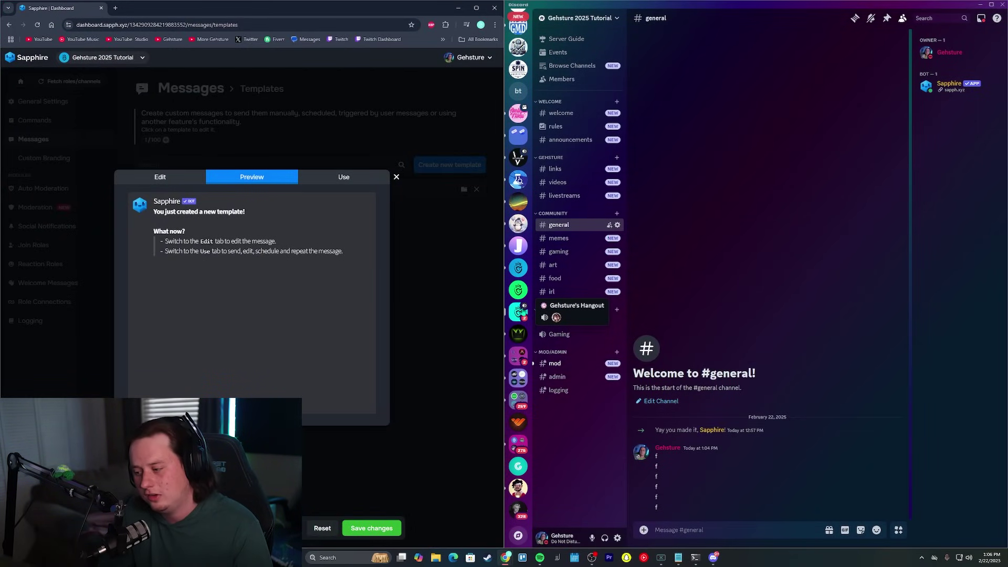
click(520, 312)
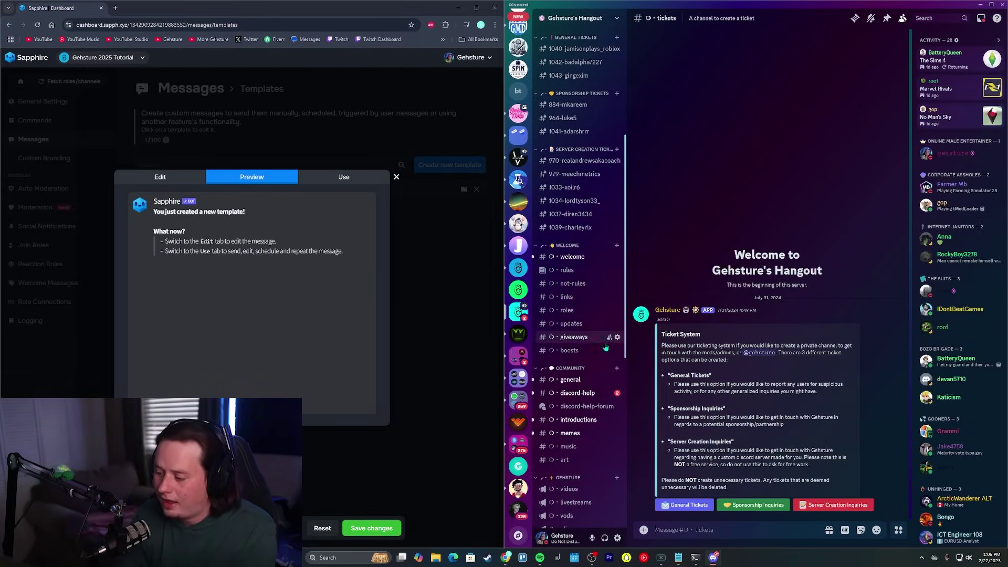
click(588, 406)
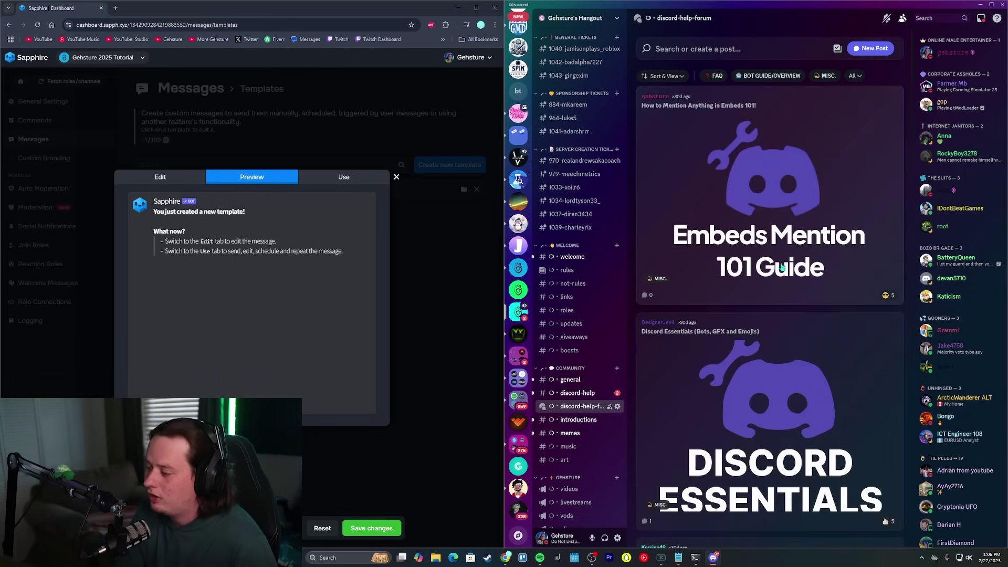
Step: Open the forum post "FaQ: Can I copy and paste/take inspiration from your rules?" and copy the text of the general rules message
scroll(787, 278, down, 5)
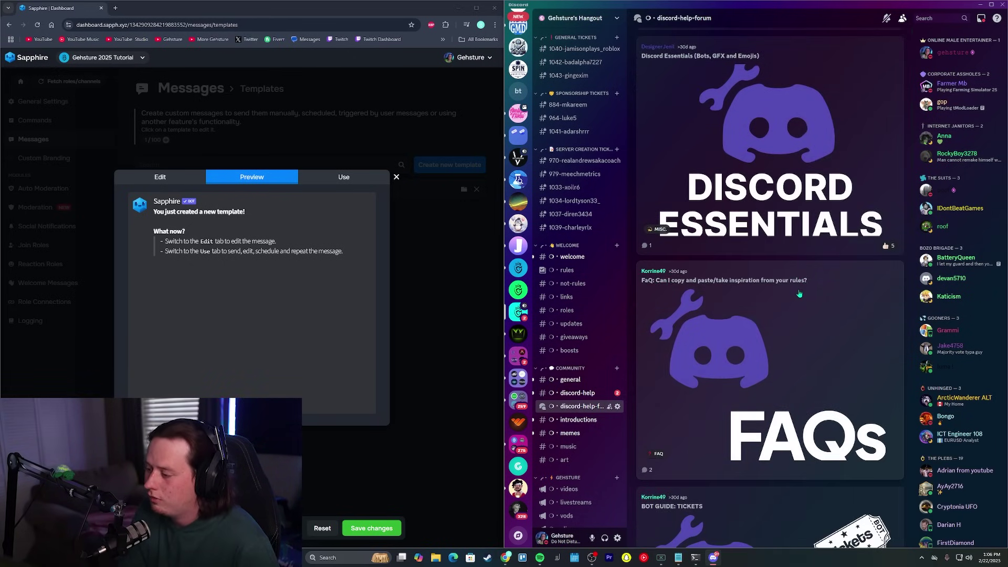
click(799, 294)
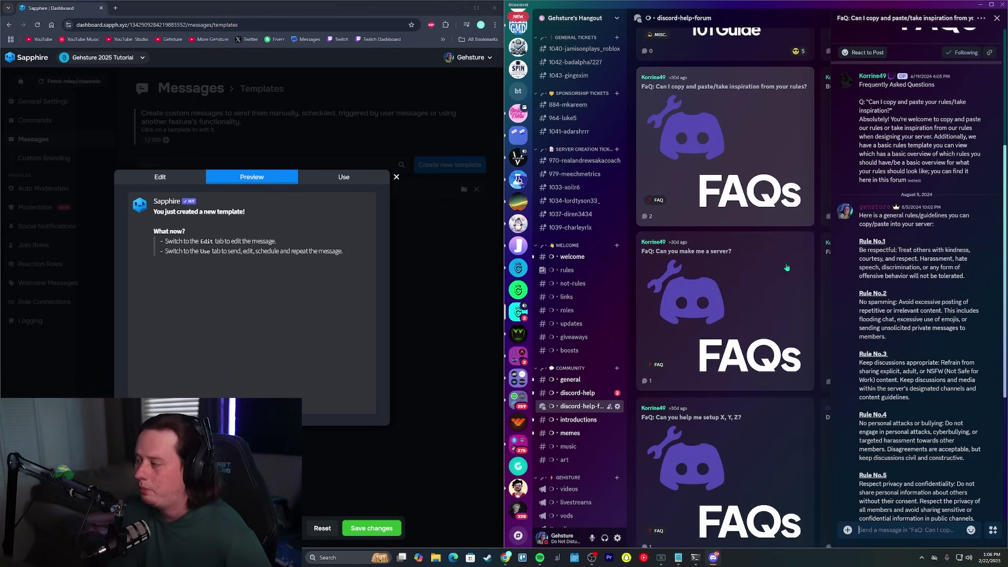
scroll(918, 236, down, 1)
drag(858, 177, 939, 203)
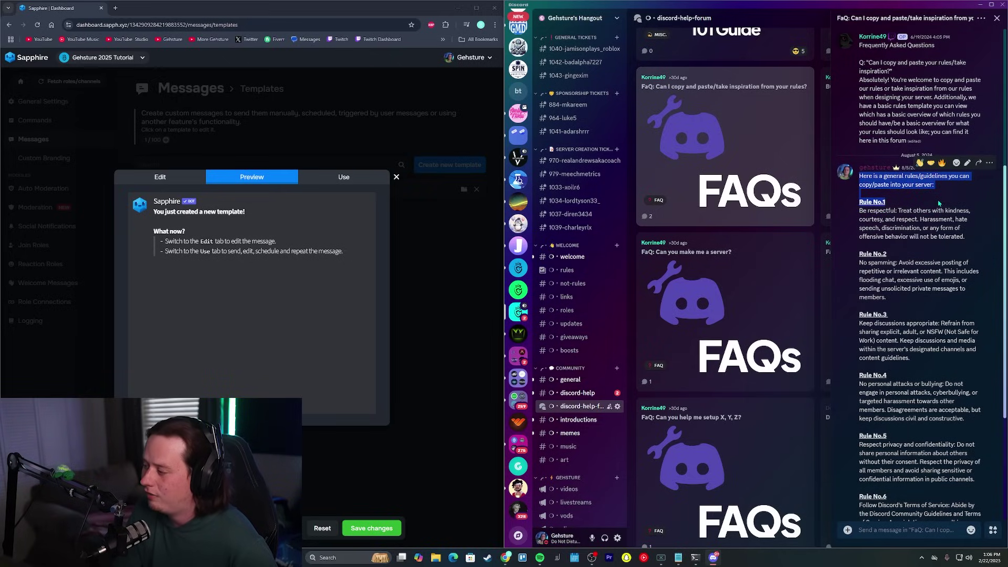
scroll(929, 200, down, 5)
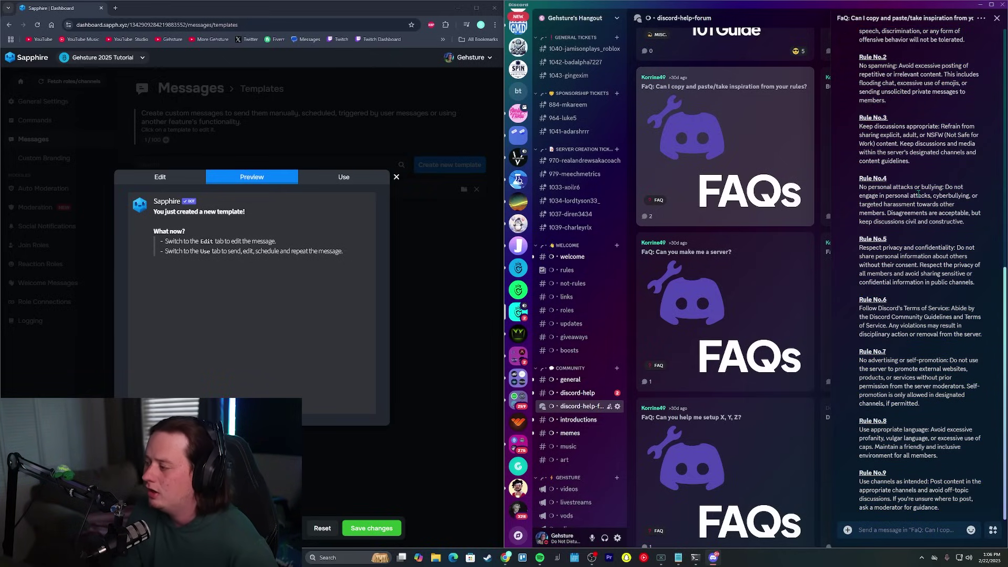
scroll(917, 193, up, 1)
right_click(919, 217)
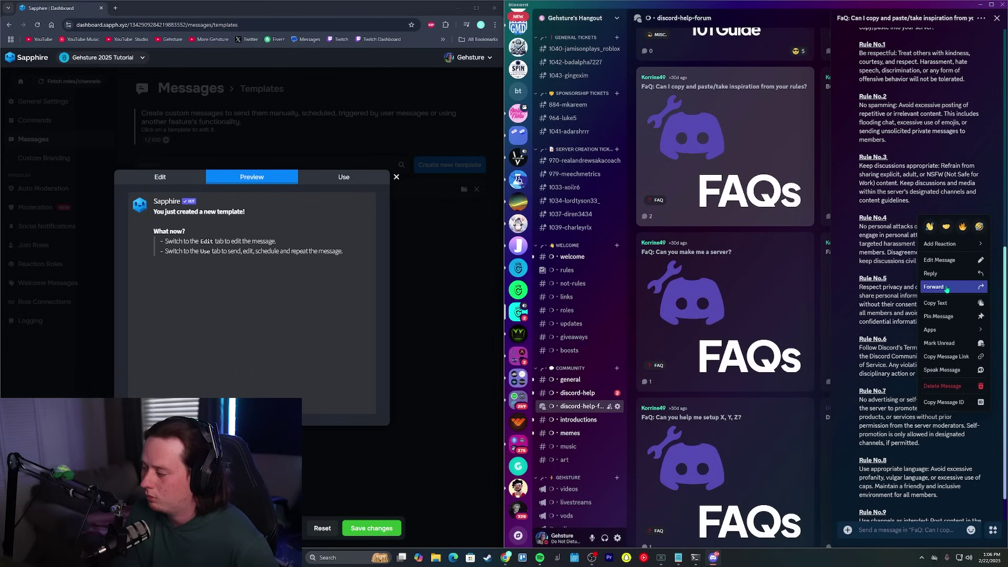
click(950, 303)
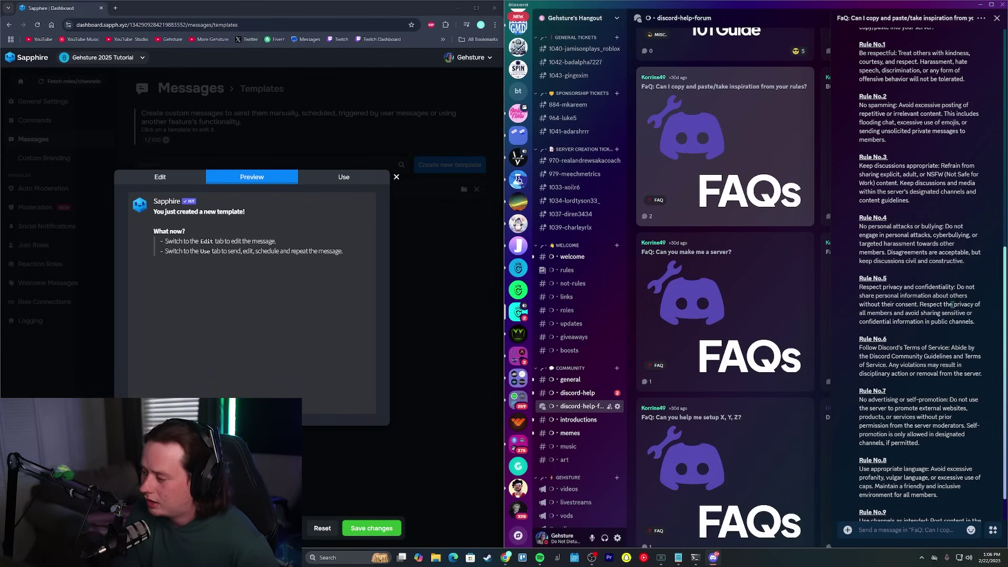
Step: Switch to the Sapphire dashboard, reopen the rules template for editing and delete its default message text
click(194, 182)
key(Escape)
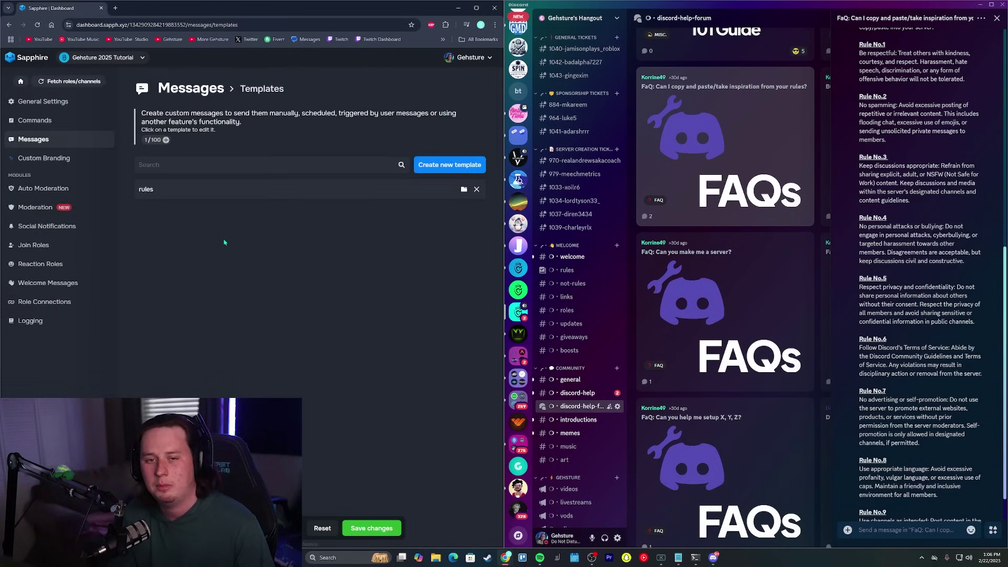
click(168, 189)
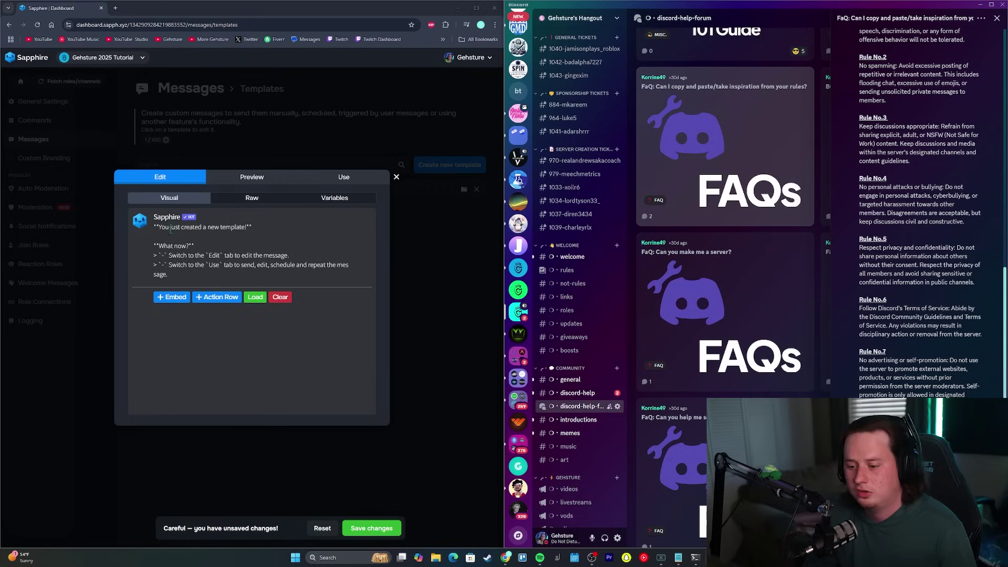
click(200, 276)
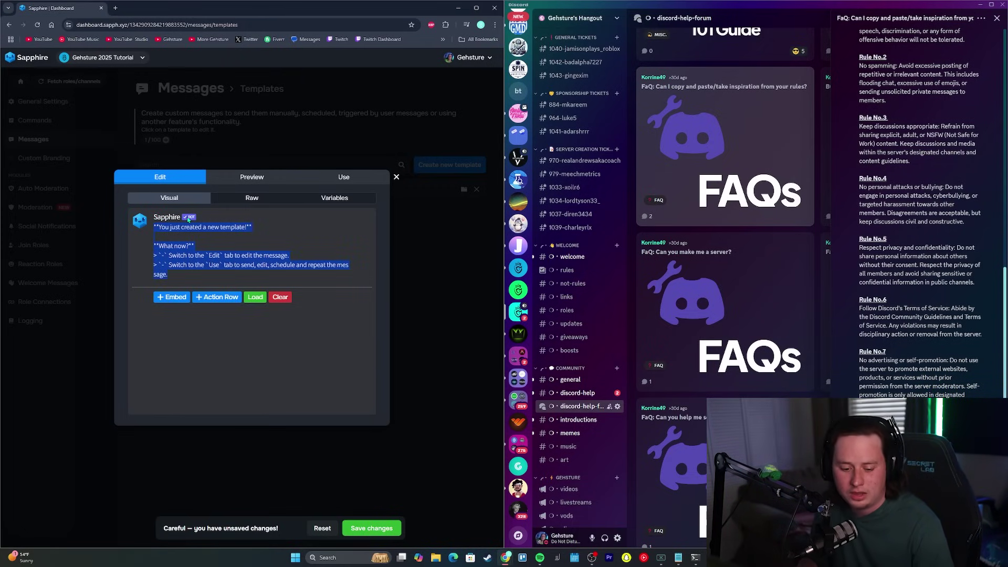
key(BackSpace)
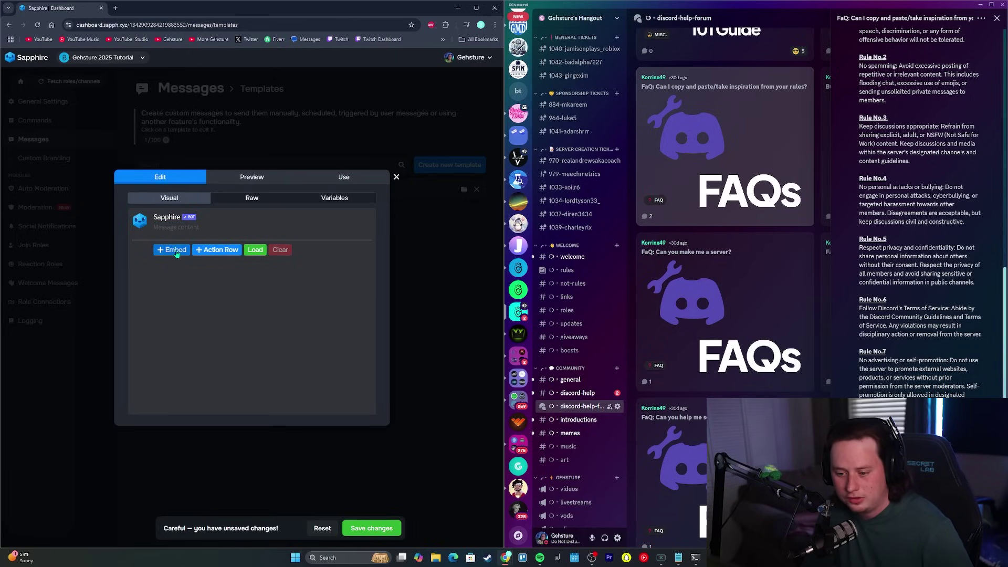
Step: Add an embed to the rules template and title it "Server Rules"
click(173, 250)
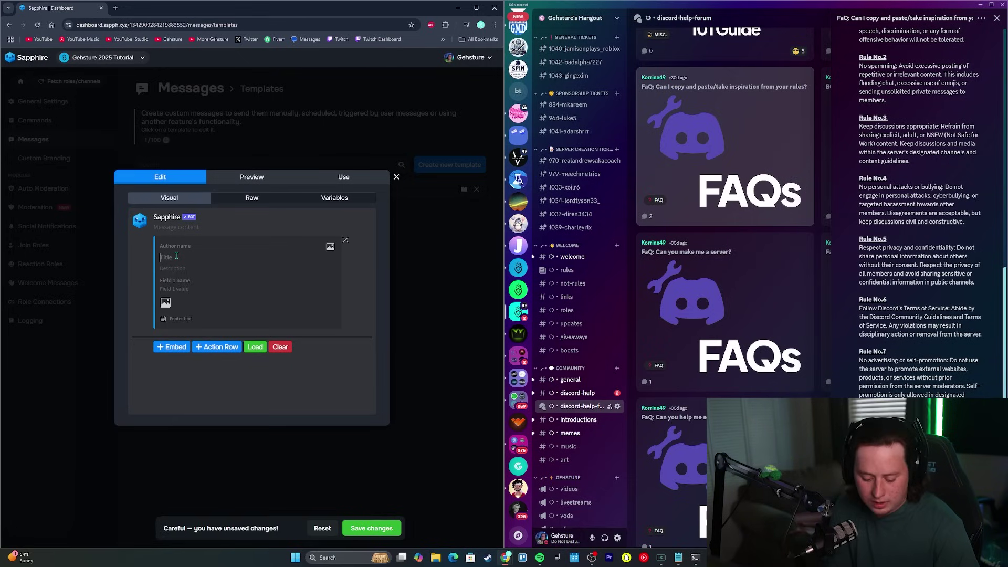
click(177, 255)
text(server)
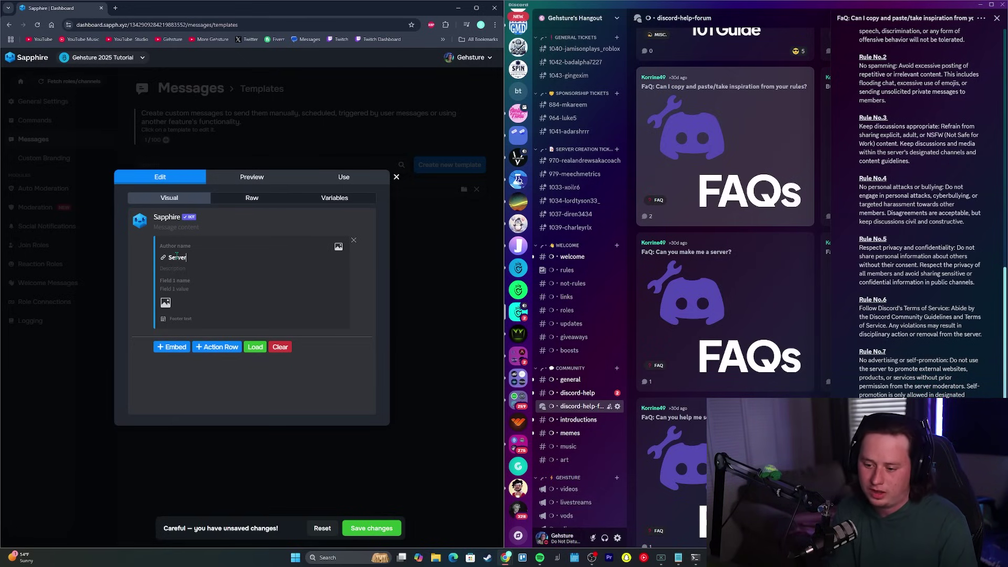
text(y)
text(Rules)
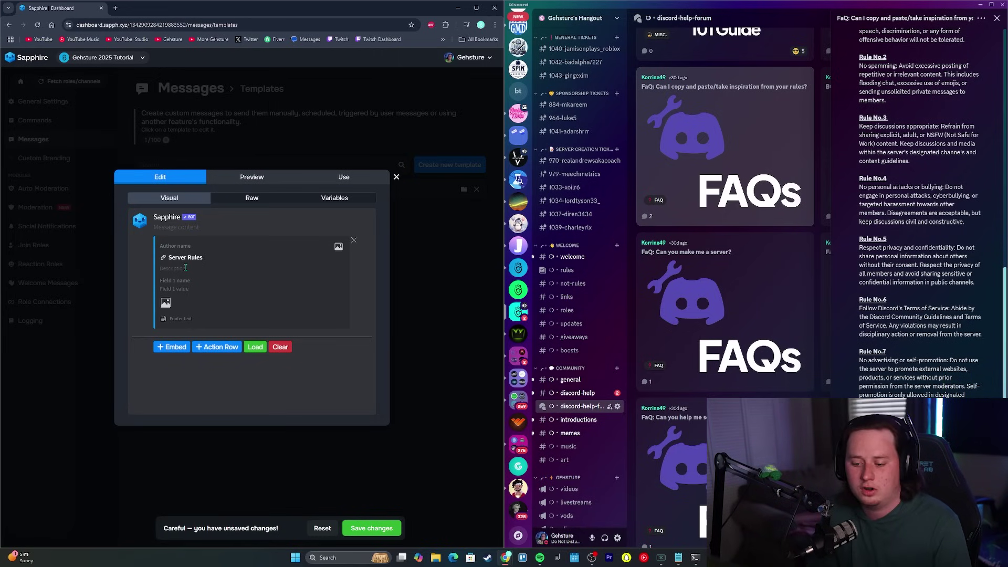
Step: Paste the copied rules into the embed's description and delete the introductory line above Rule No.1
right_click(185, 268)
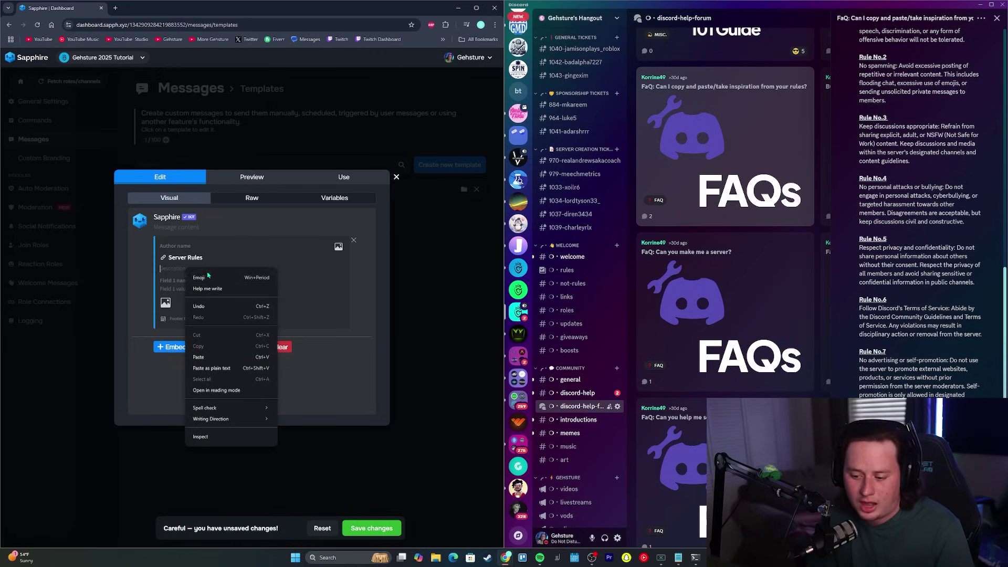
click(220, 357)
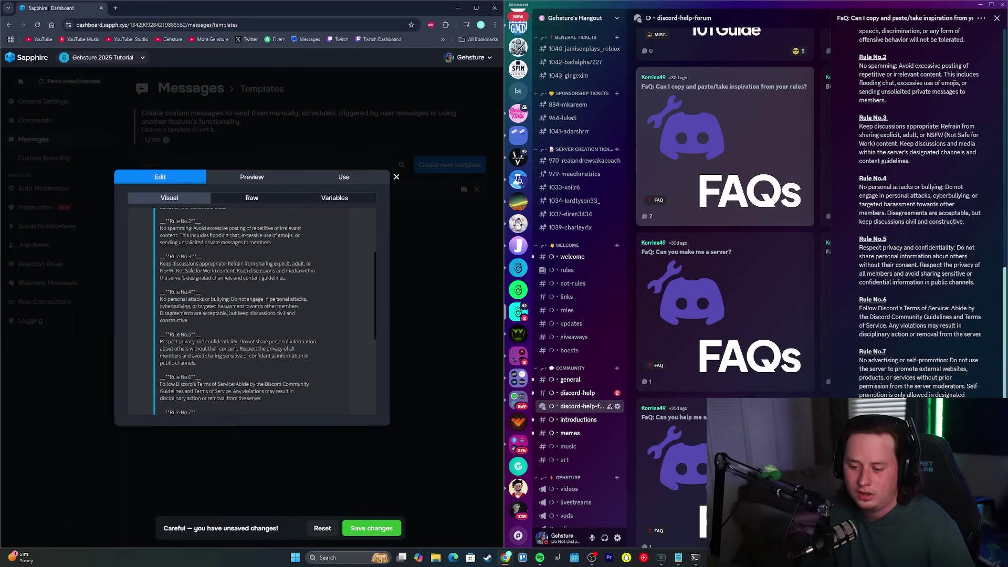
scroll(210, 294, down, 5)
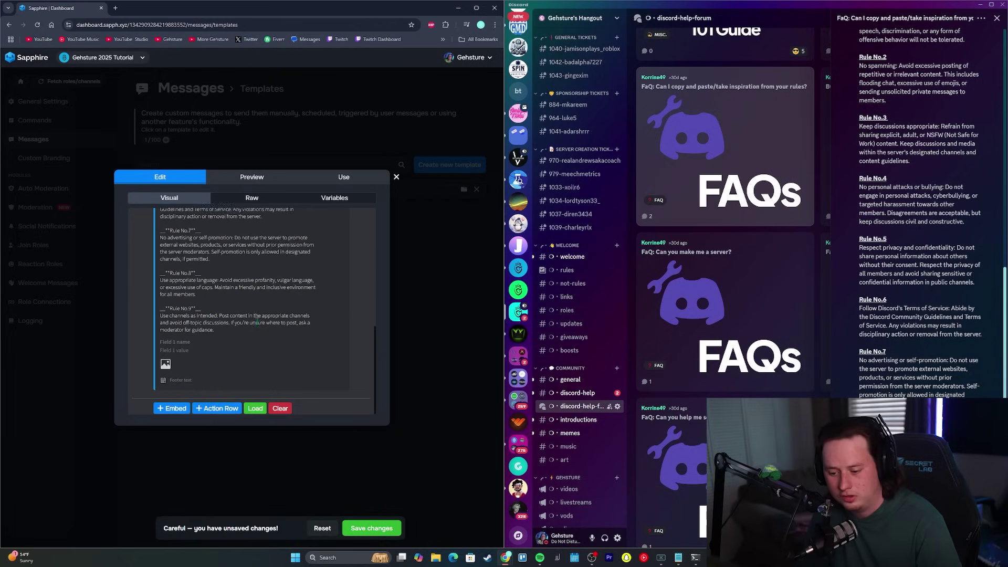
scroll(247, 297, up, 5)
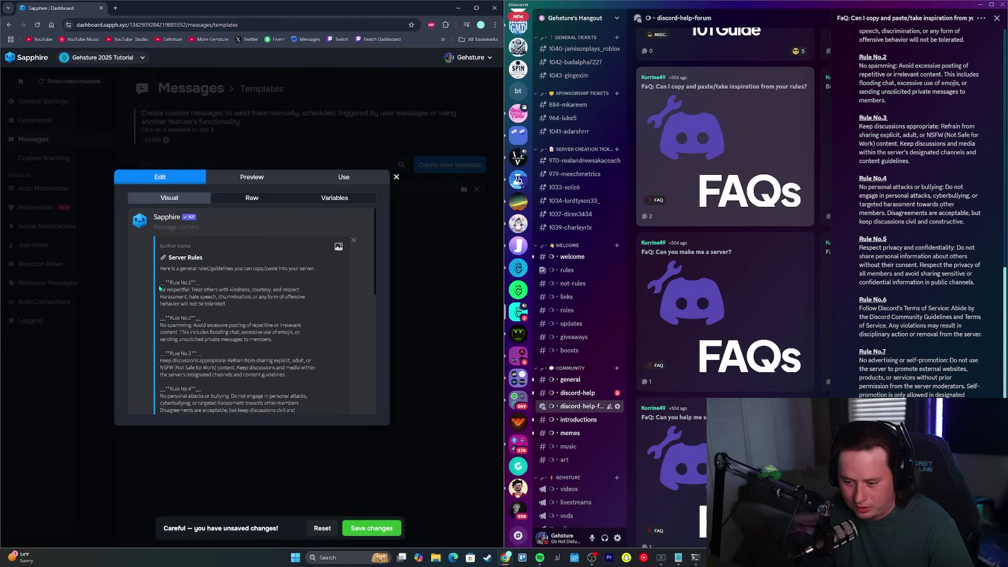
drag(161, 282, 160, 268)
key(BackSpace)
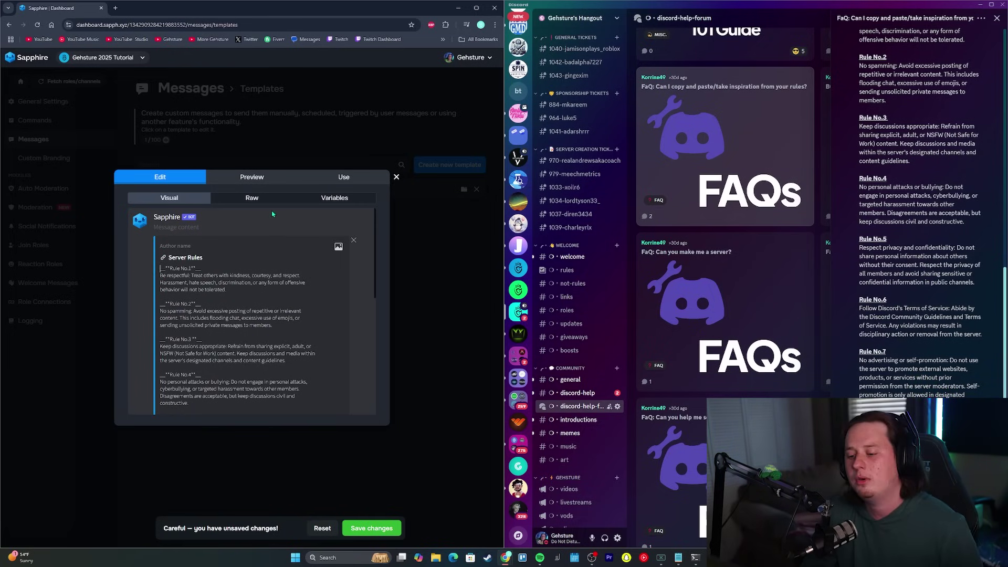
Step: Preview the rules template and read through the formatted Server Rules embed
click(255, 178)
scroll(215, 237, down, 2)
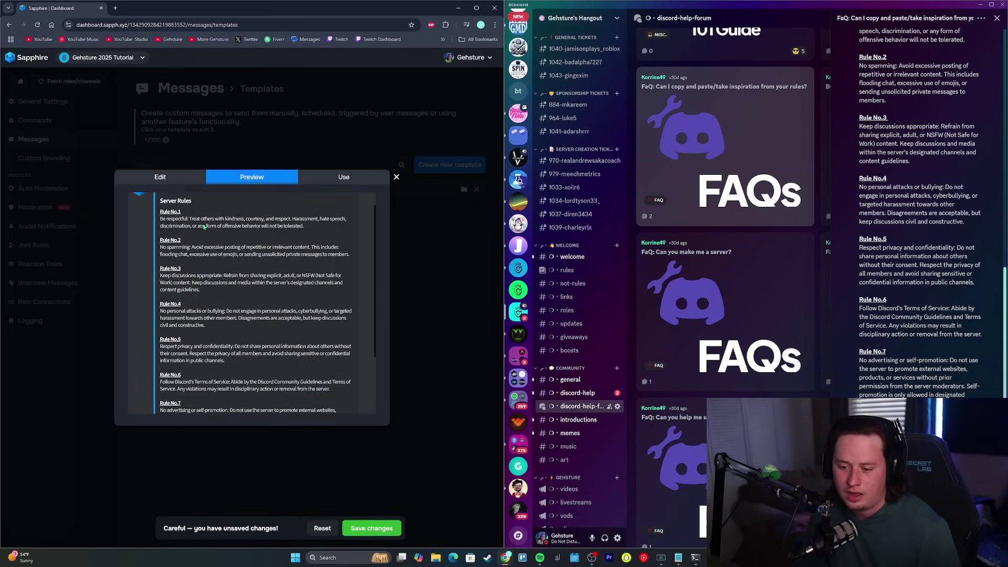
scroll(199, 240, up, 2)
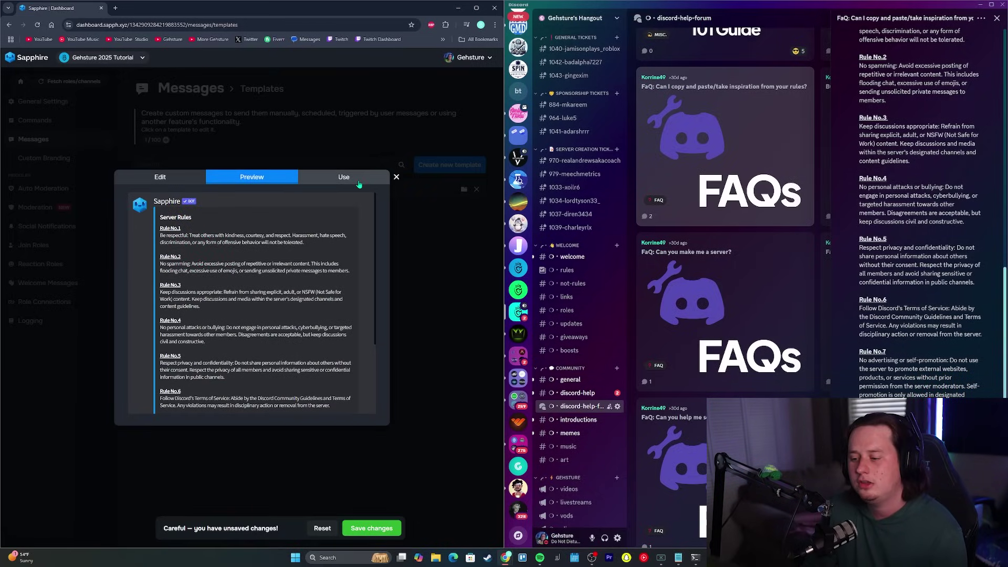
Step: Send the rules template to the rules channel and save the template changes
click(347, 177)
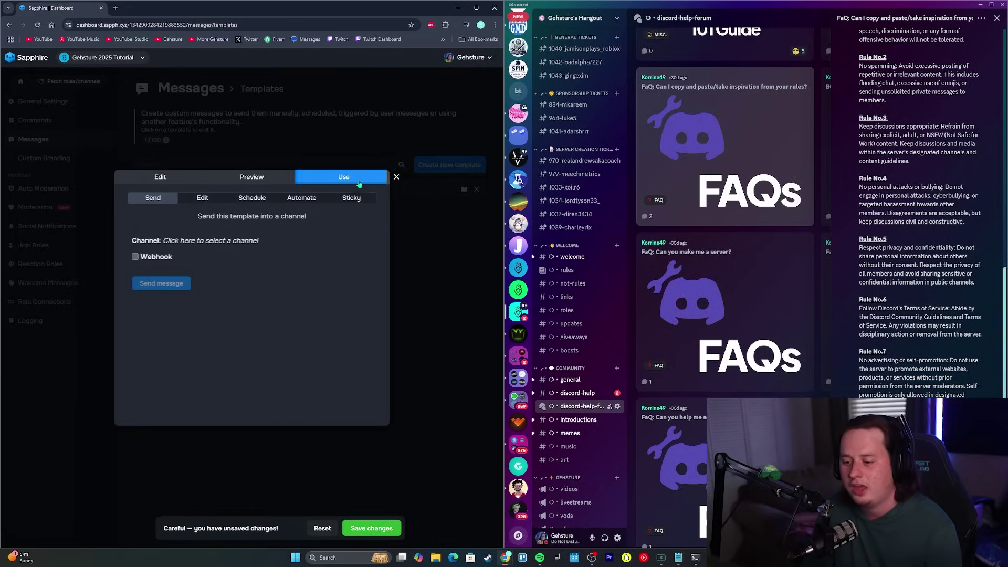
click(207, 240)
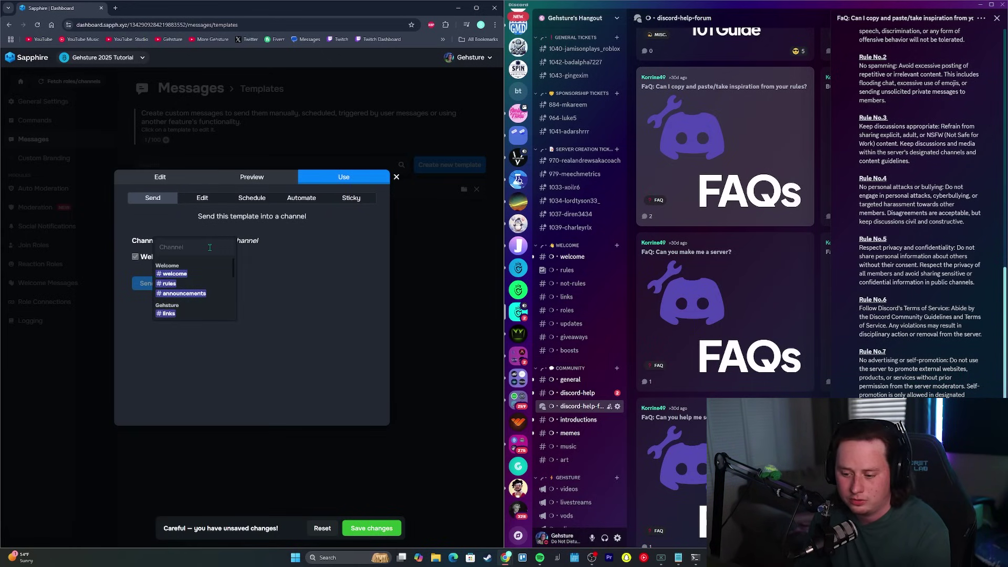
click(173, 285)
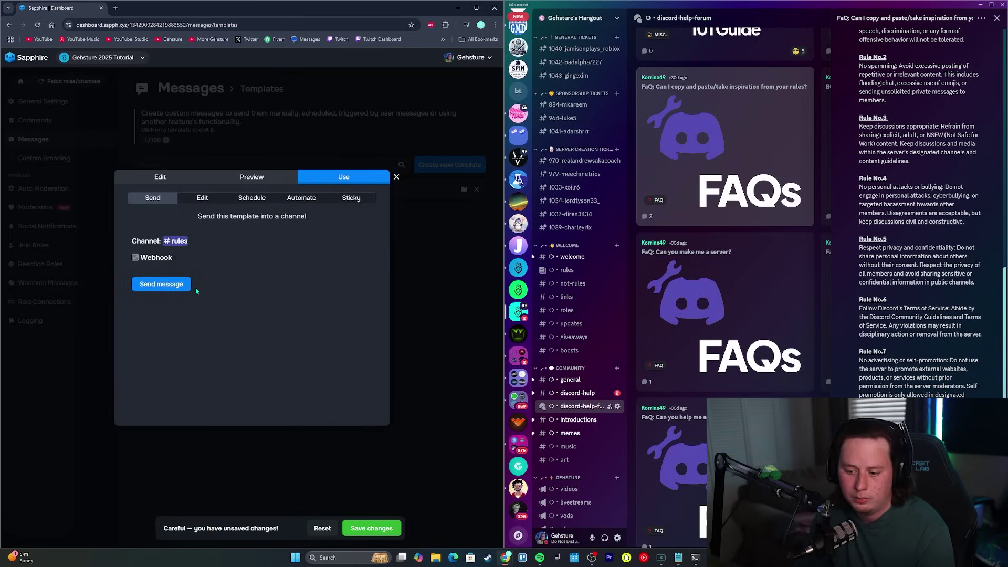
click(164, 284)
click(371, 531)
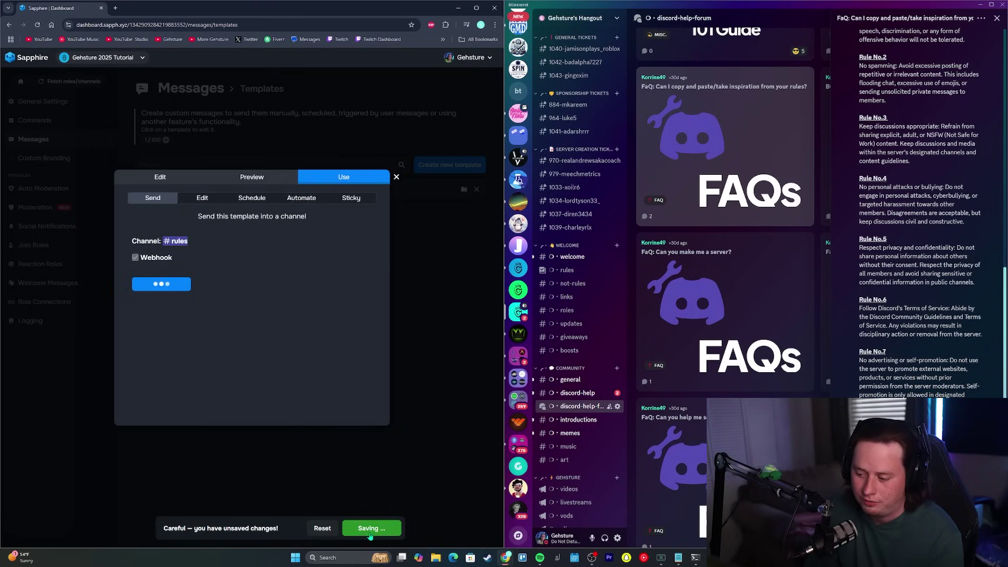
Step: Switch to Discord's Gehsture 2025 Tutorial server, view the embed in the rules channel full-screen, and check the Sapphire bot's profile card
scroll(518, 158, up, 5)
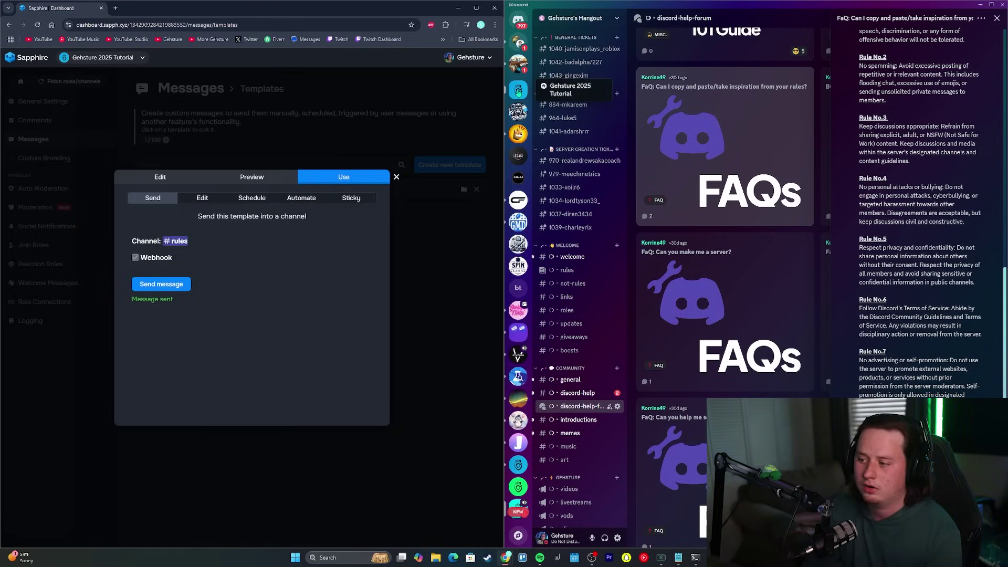
click(518, 89)
click(582, 126)
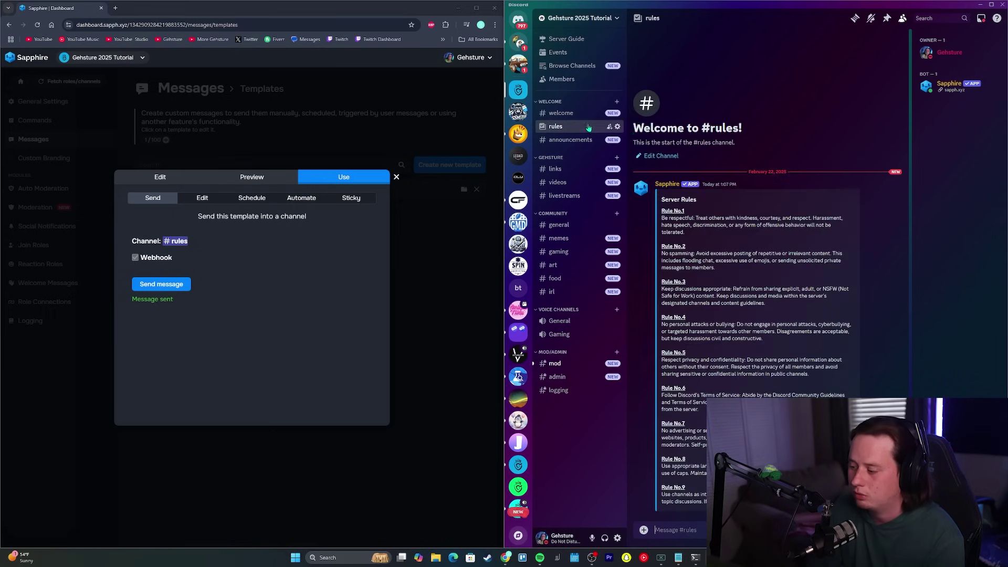
drag(653, 189, 701, 411)
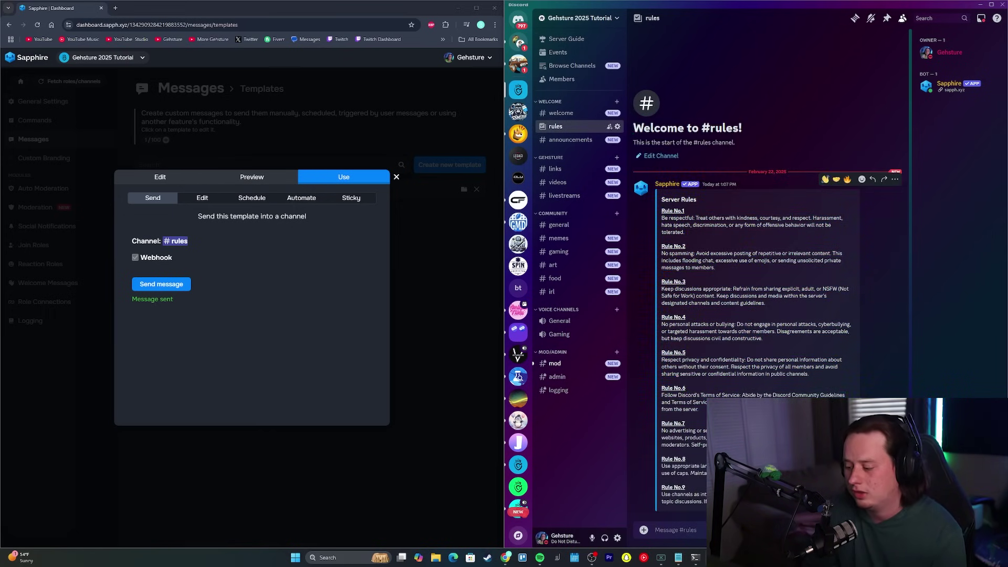
key(super+Up)
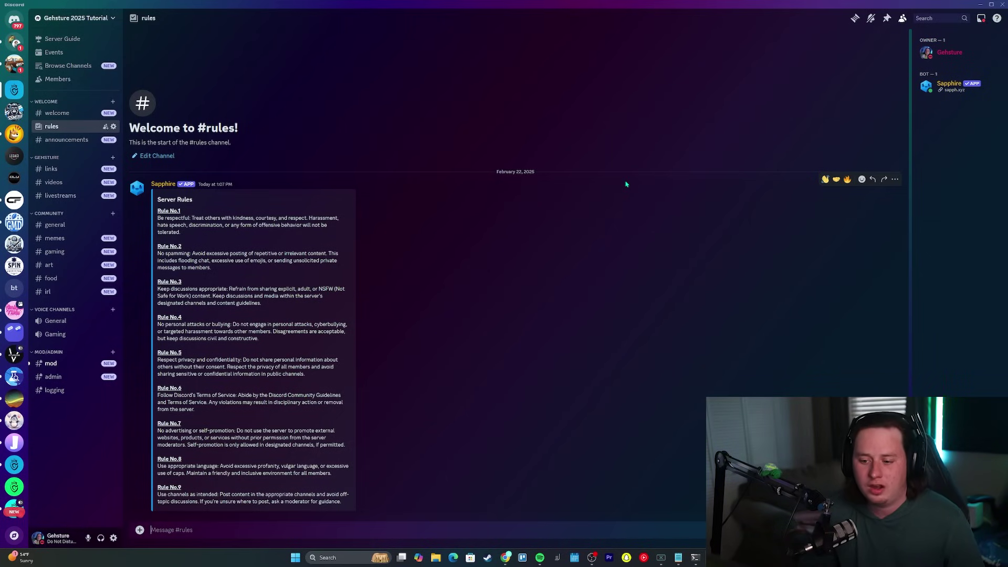
click(173, 183)
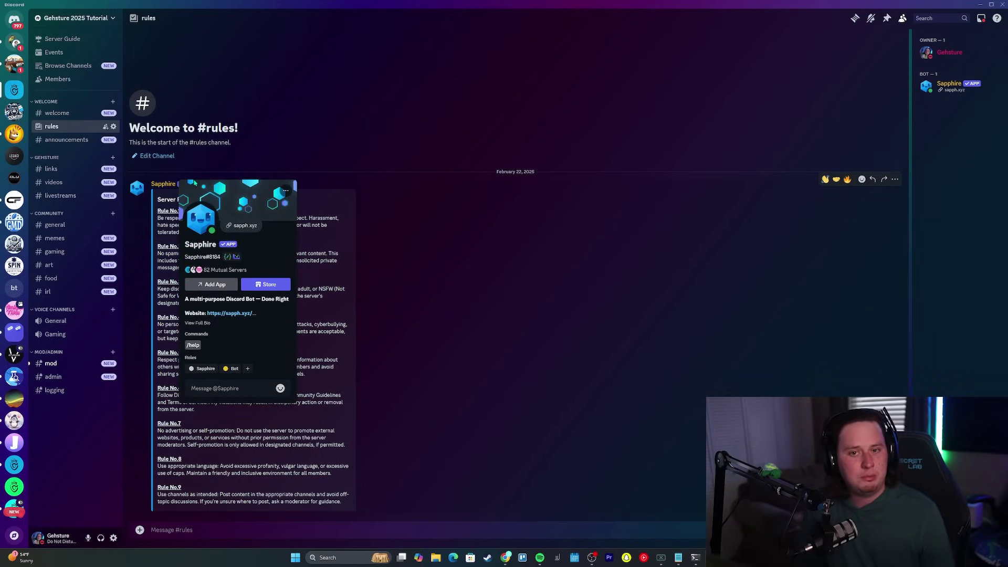
click(315, 162)
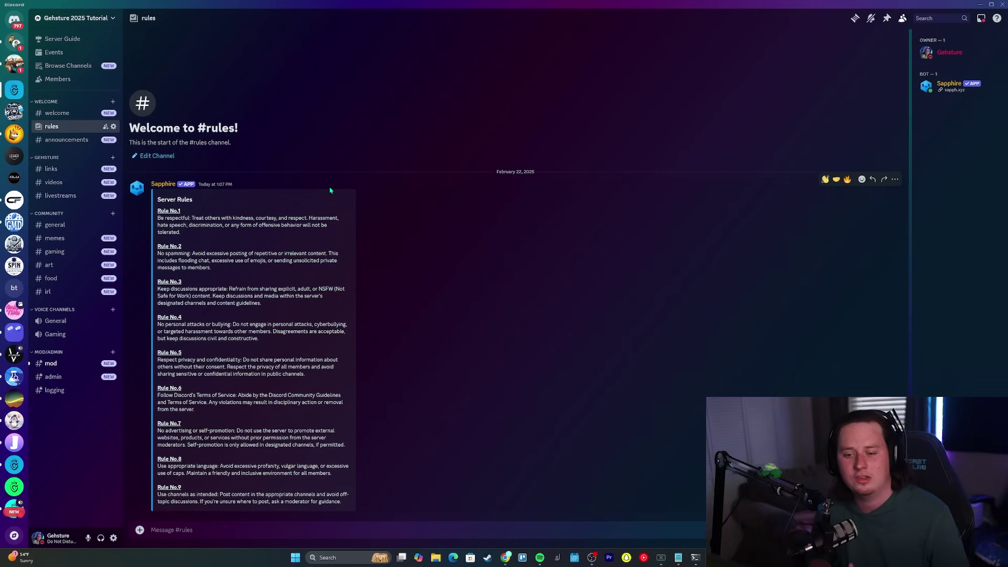
Step: Open the information channel of Gehsture's Discord setup service server and move Discord aside to uncover coolsymbol.com in the browser
scroll(17, 324, down, 5)
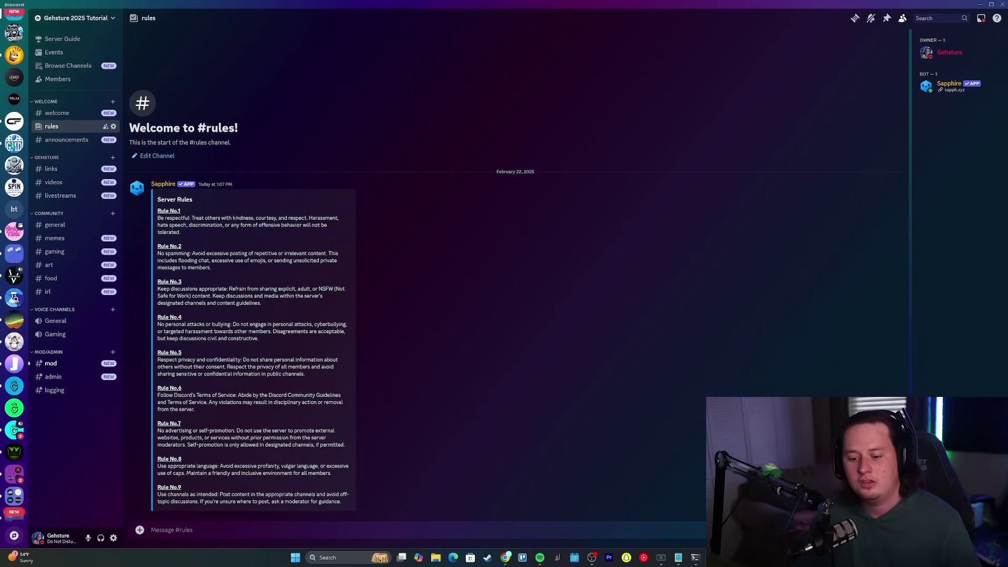
click(16, 328)
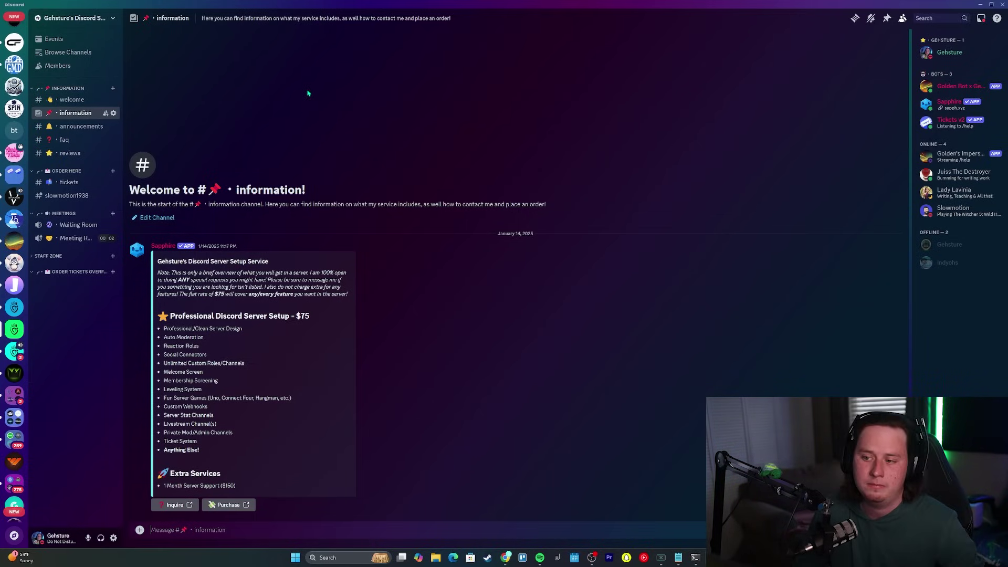
drag(310, 5, 1007, 81)
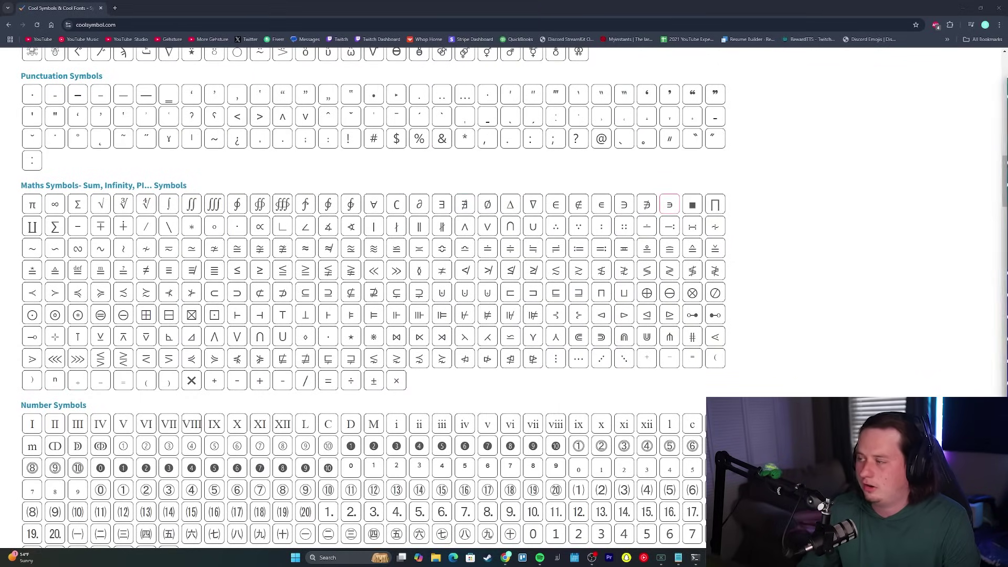
Step: Browse the symbol lists on coolsymbol.com for characters suited to decorating category and channel names
scroll(191, 162, up, 1)
scroll(191, 162, down, 15)
click(115, 25)
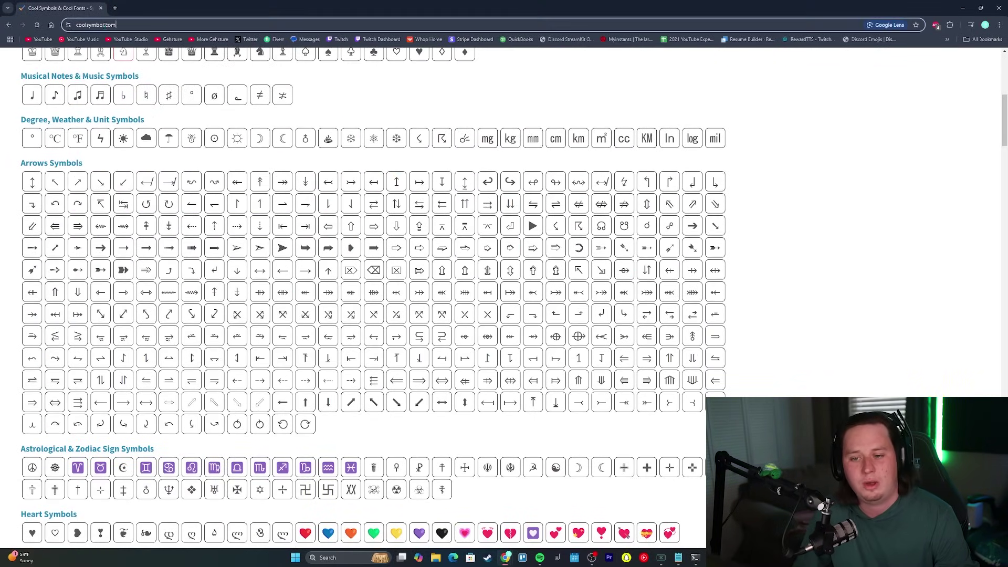
click(488, 103)
scroll(483, 104, up, 8)
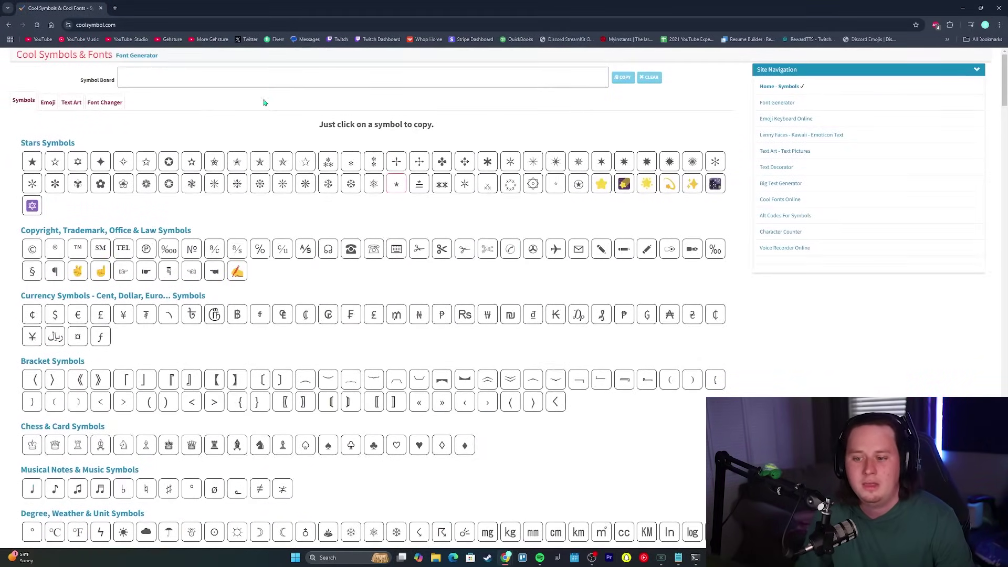
scroll(264, 102, down, 16)
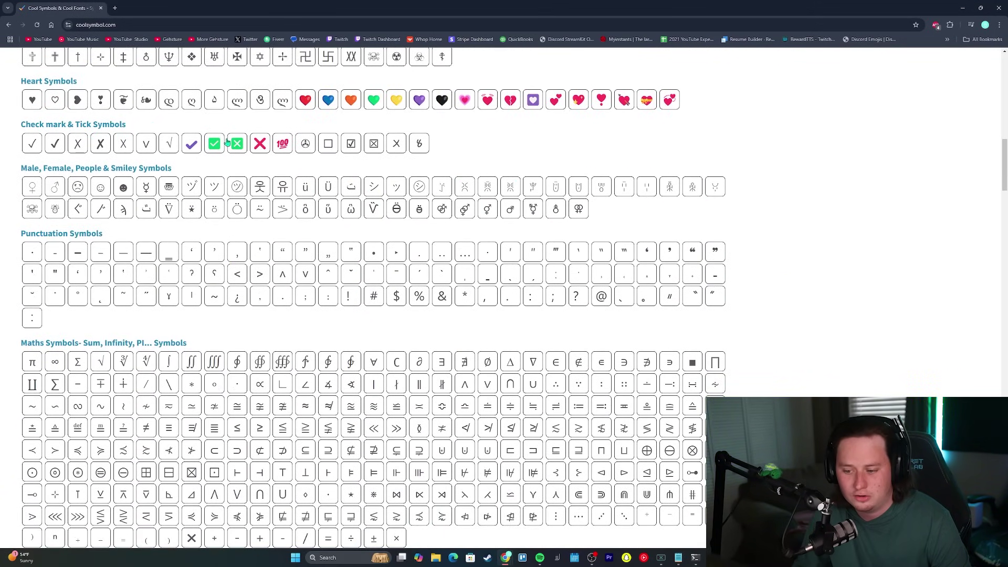
scroll(227, 142, down, 8)
mouse_move(465, 157)
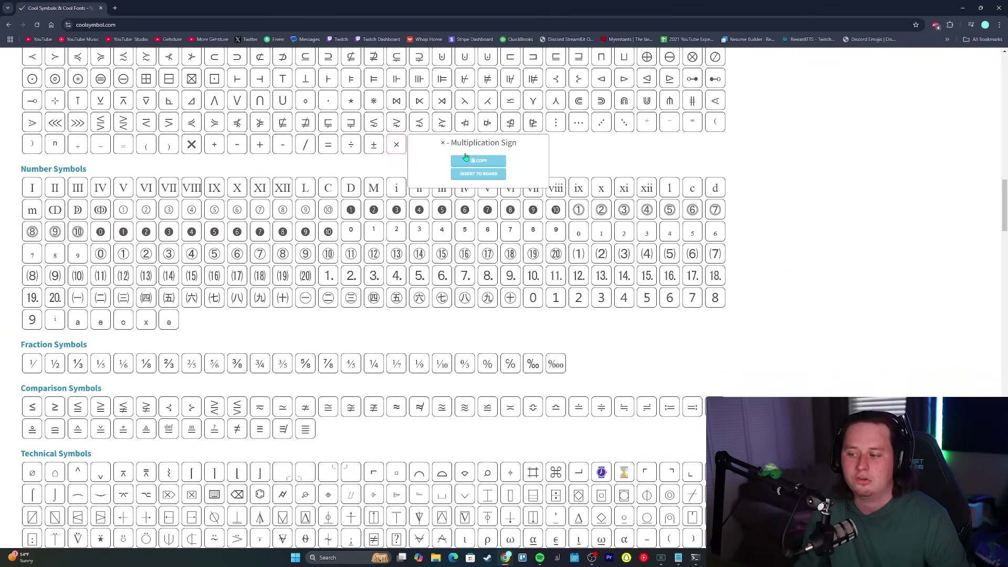
scroll(465, 157, up, 2)
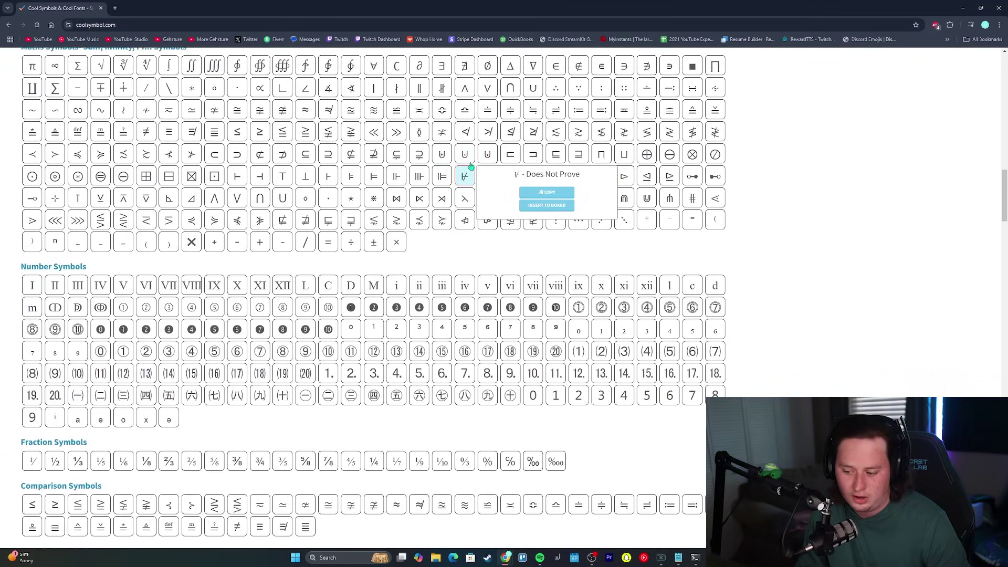
scroll(471, 167, down, 2)
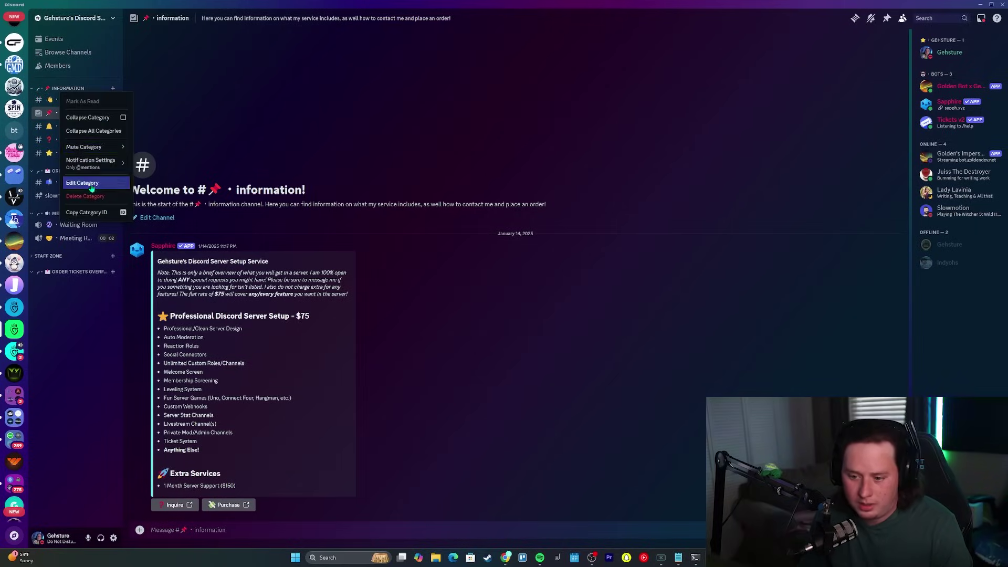
Step: Switch to Discord, check the Information category's name in its settings, close them and return to the Gehsture 2025 Tutorial server
click(89, 185)
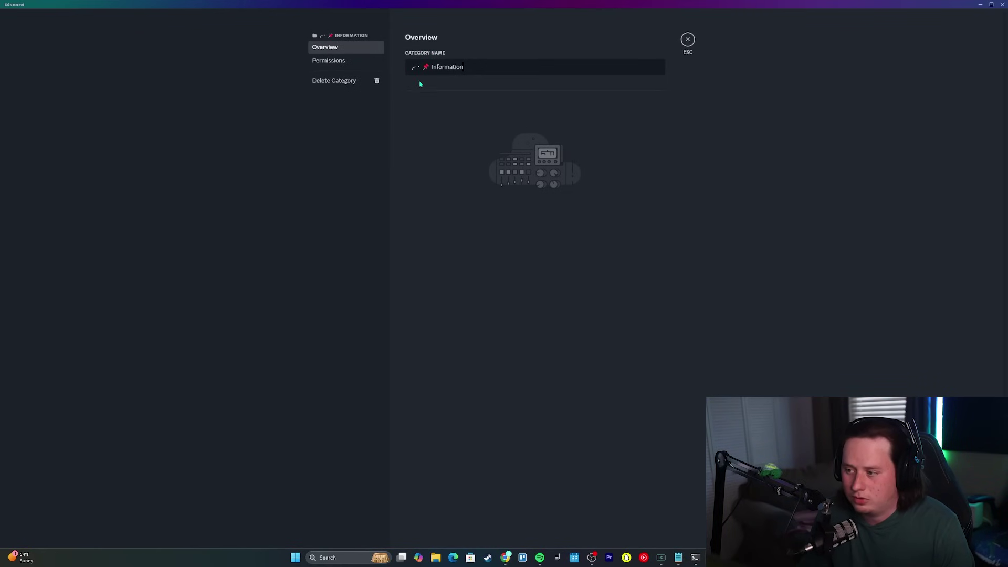
key(Escape)
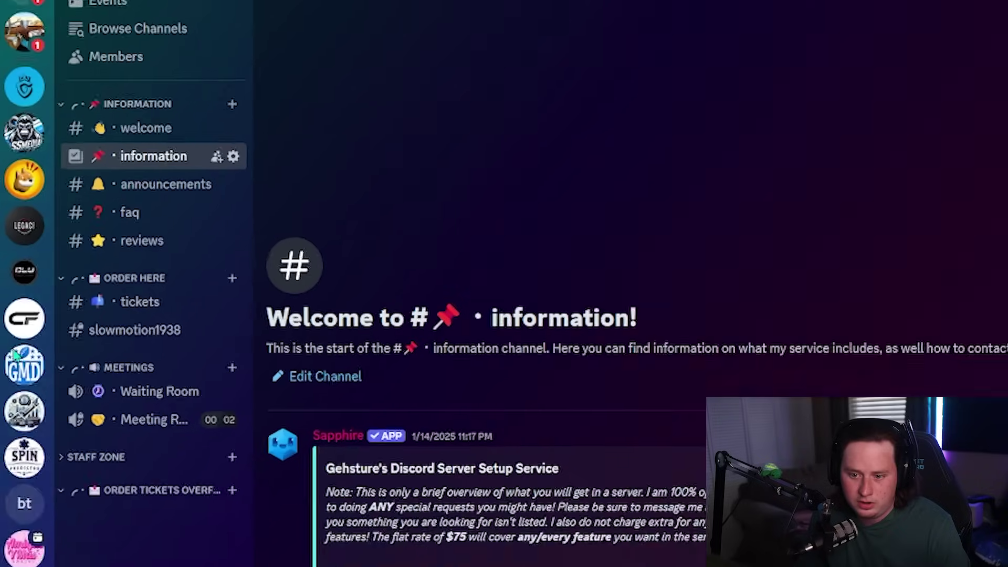
click(24, 102)
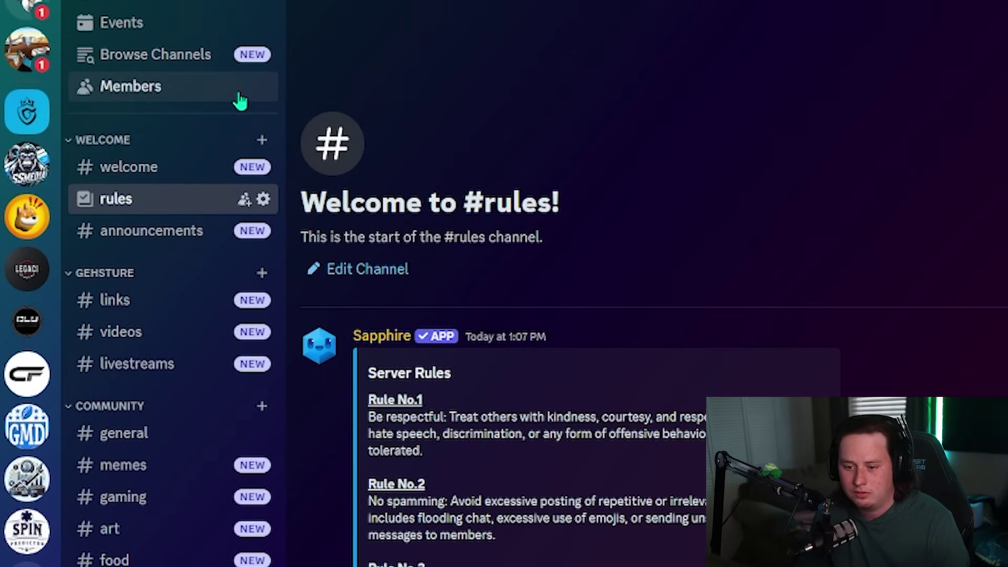
Step: Edit the Welcome category and add the prefix "╭・" in front of its name
right_click(125, 143)
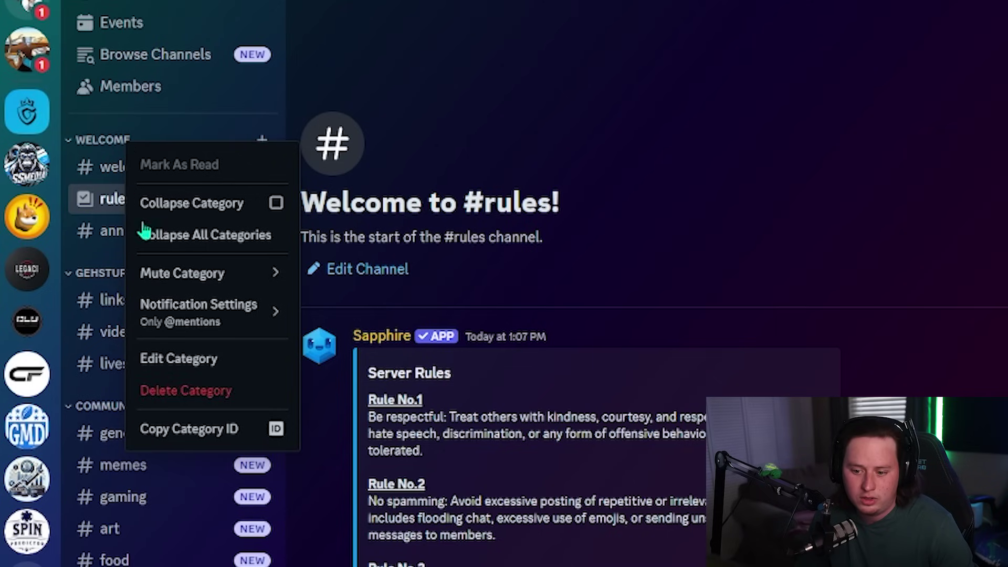
click(179, 361)
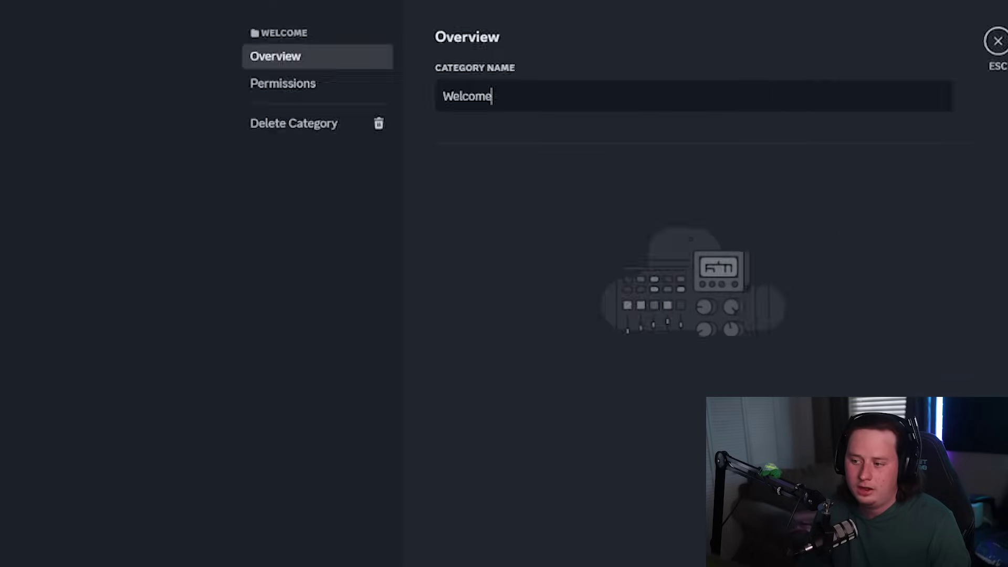
text(╭・)
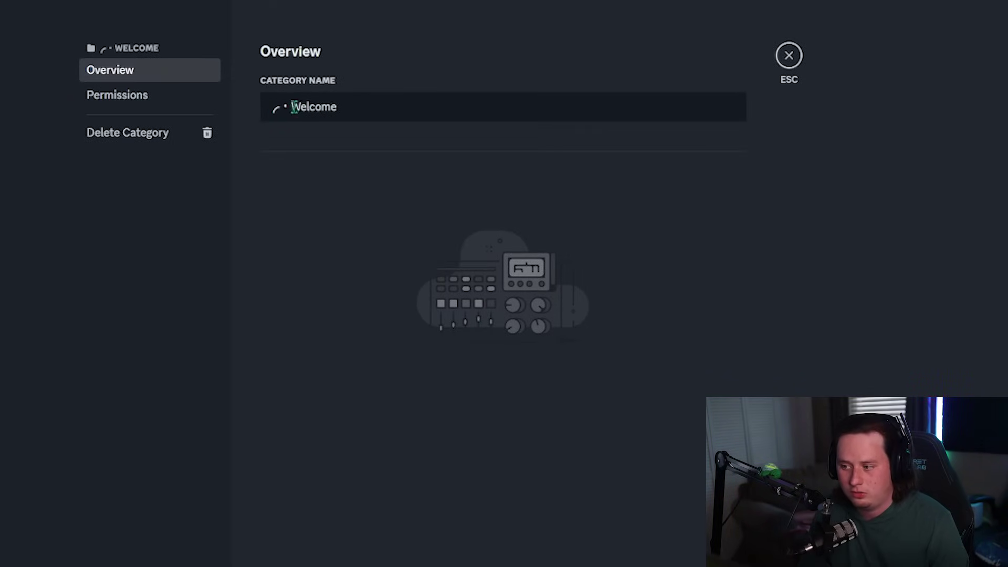
drag(293, 107, 273, 112)
click(290, 109)
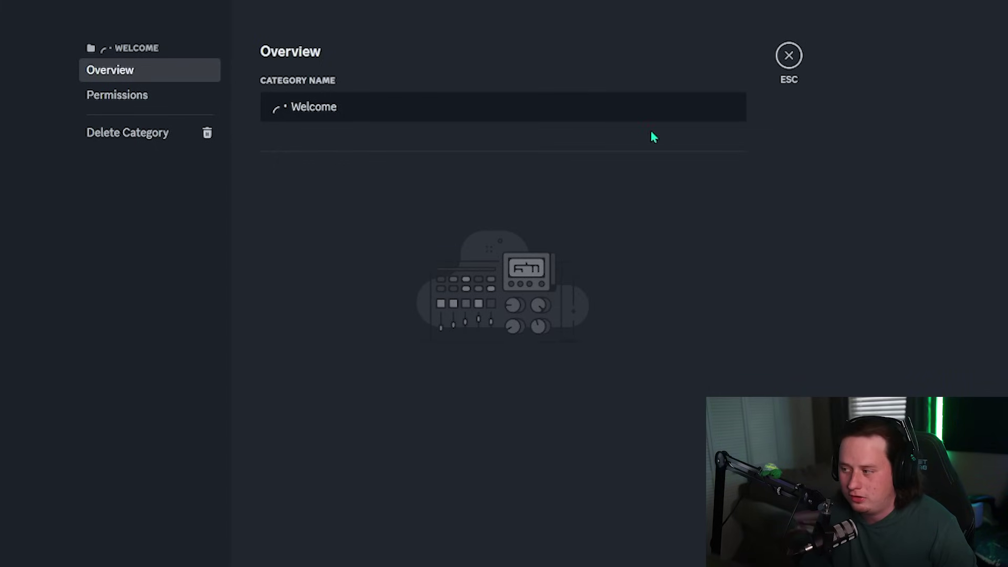
double_click(735, 104)
click(740, 104)
Step: Insert a waving hand emoji between the "・" symbol and the word Welcome in the category name and save it
click(296, 109)
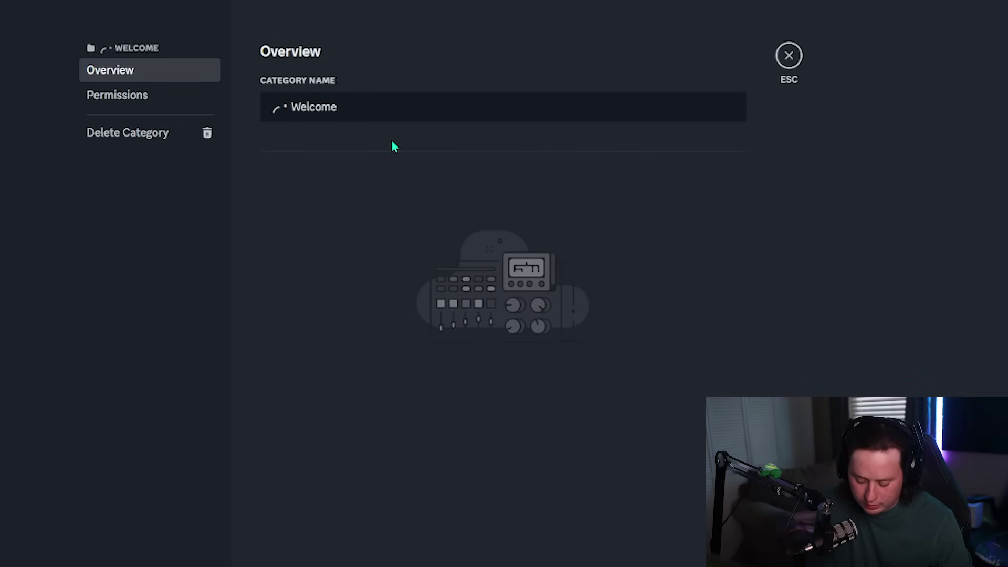
key(super+period)
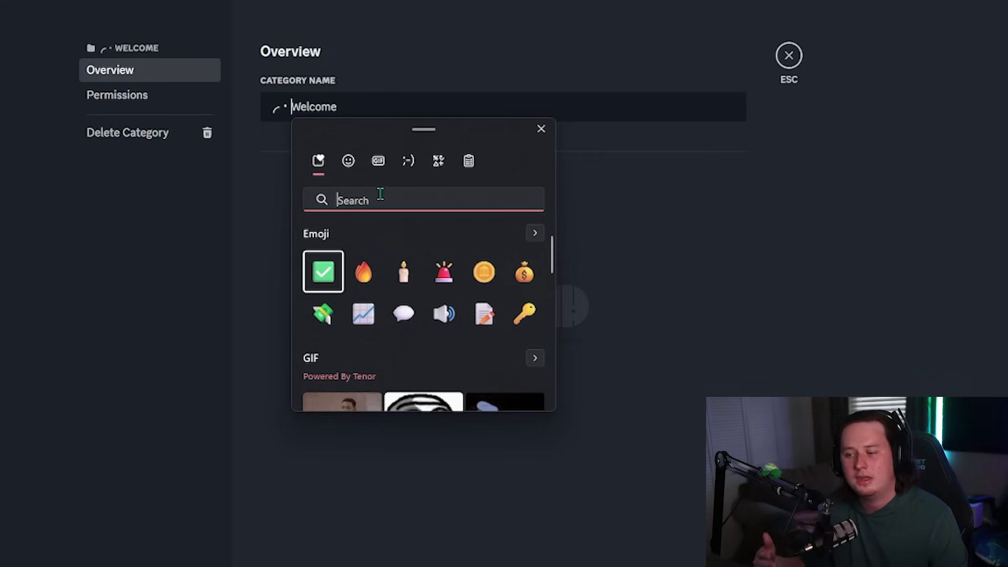
text(w)
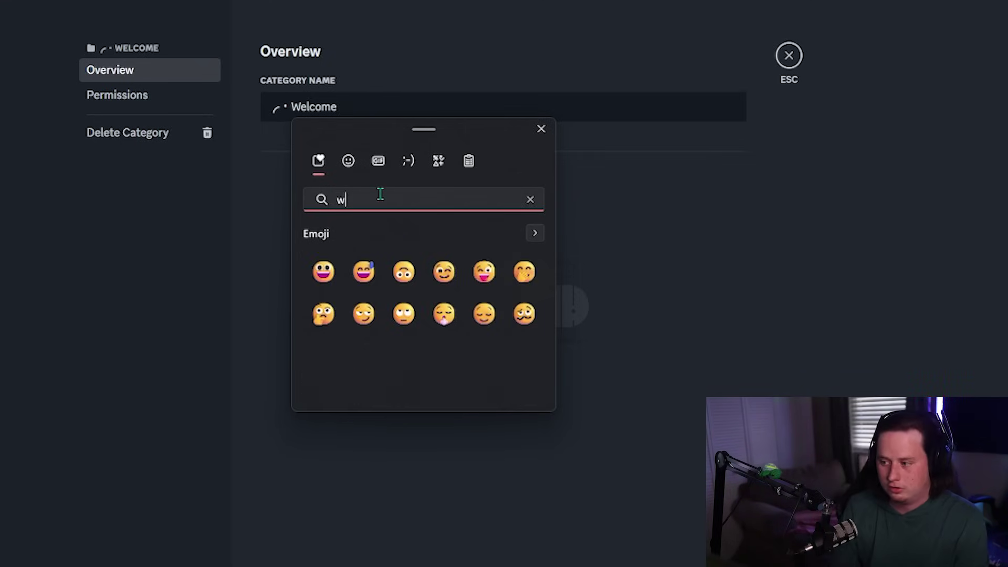
text(ave)
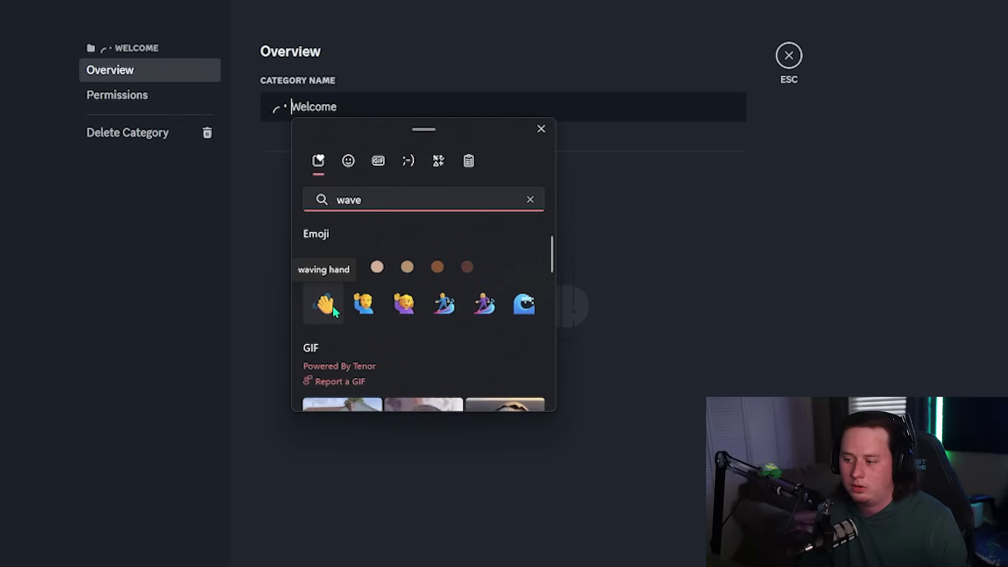
click(326, 304)
click(598, 159)
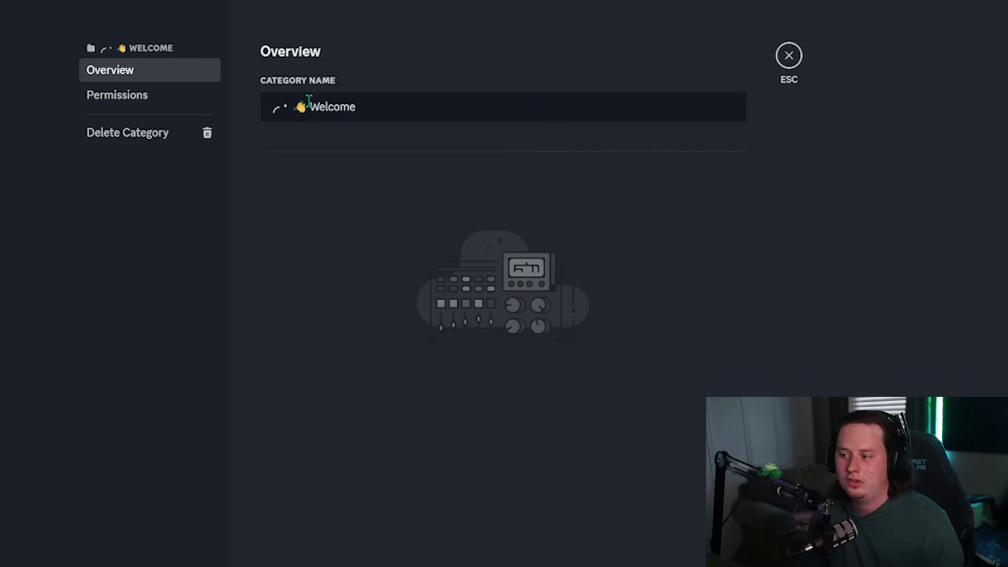
drag(308, 101, 266, 107)
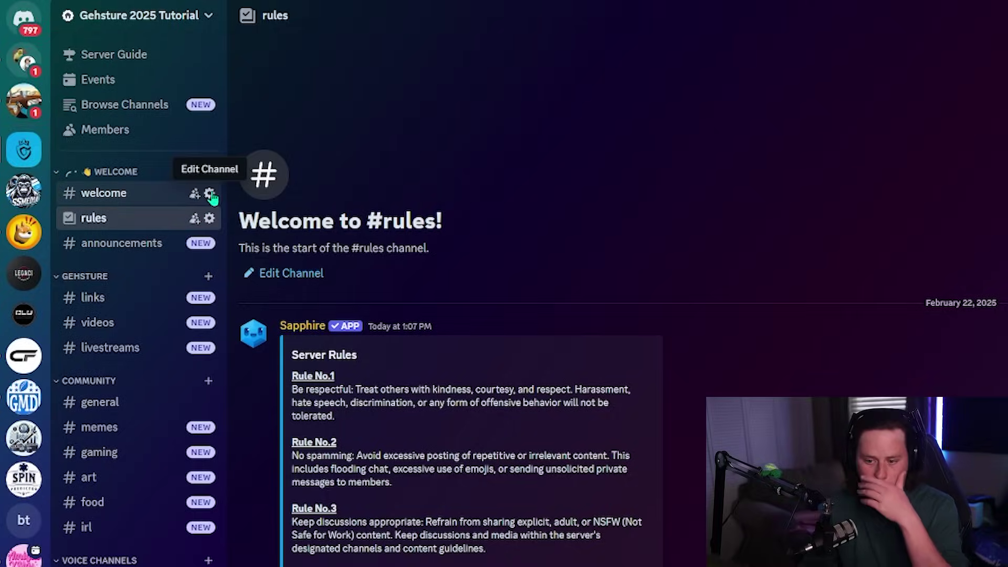
click(210, 195)
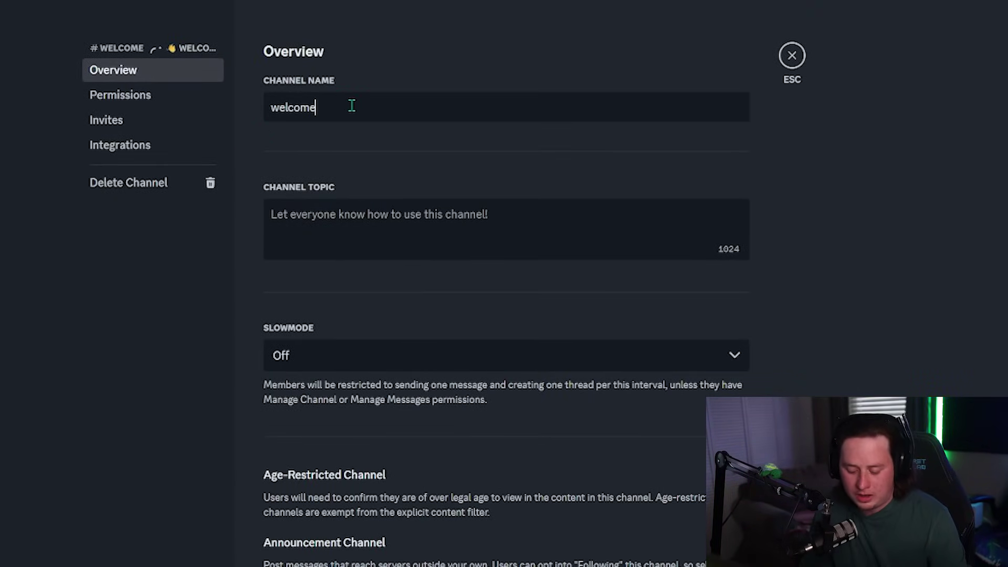
text(-)
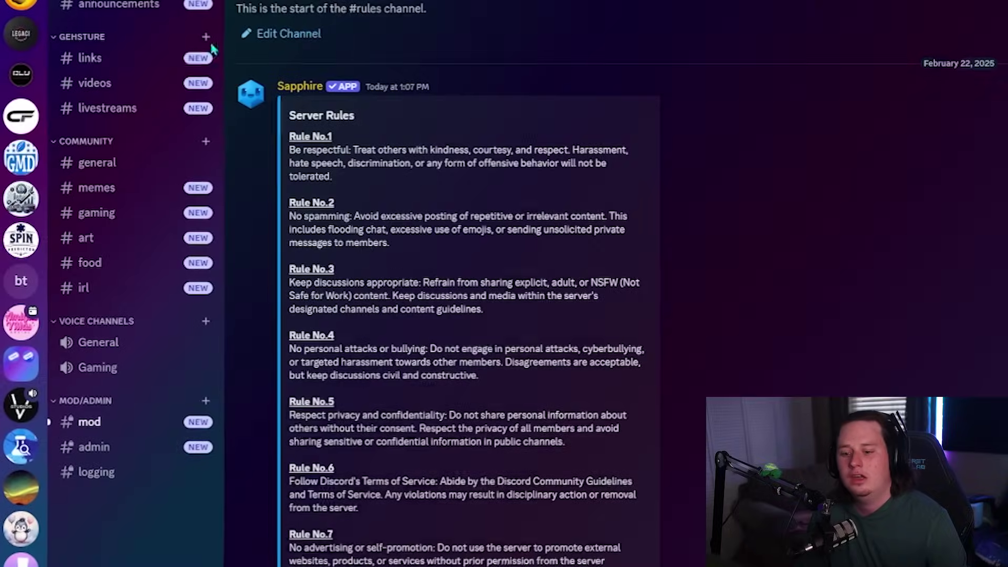
click(203, 322)
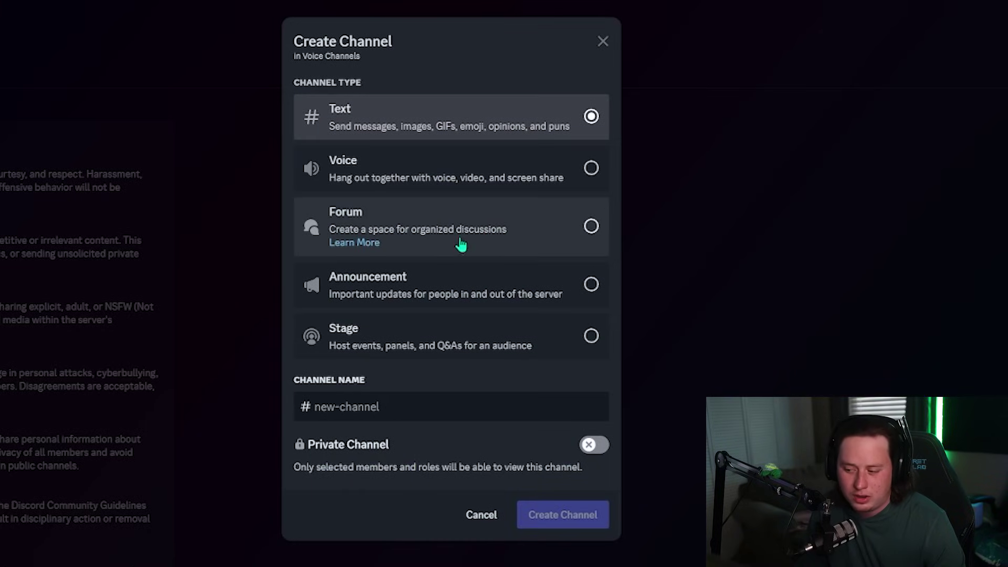
click(452, 169)
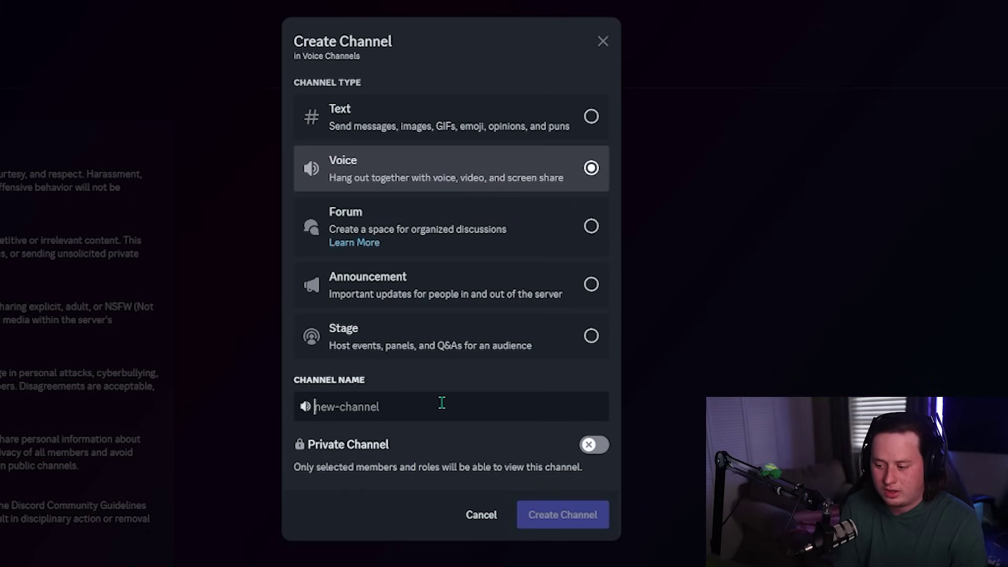
text(LKSJDFKLJ)
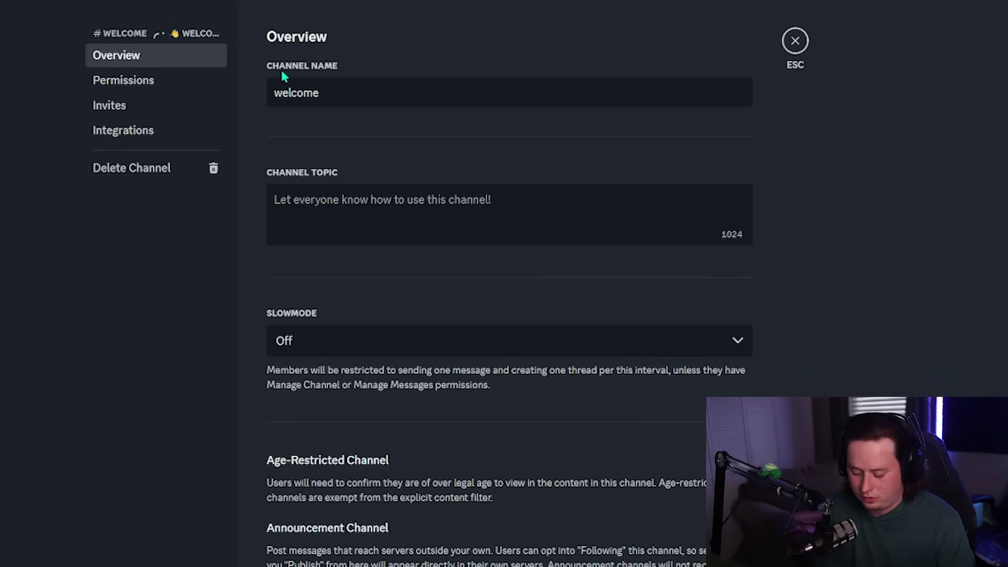
Step: Prefix the welcome channel's name with a waving hand emoji and a hyphen, and save the change
key(super+period)
click(306, 257)
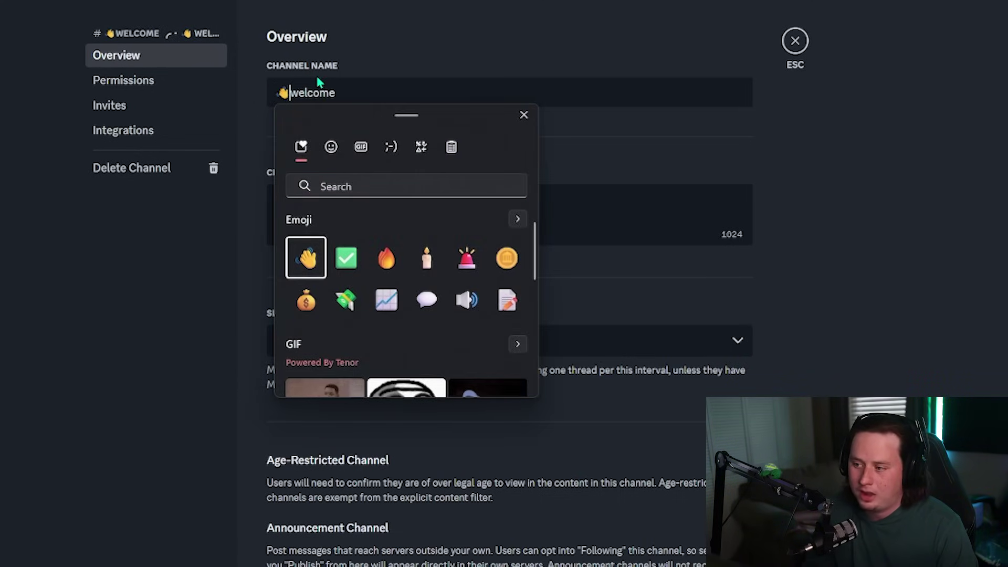
key(Escape)
text(-)
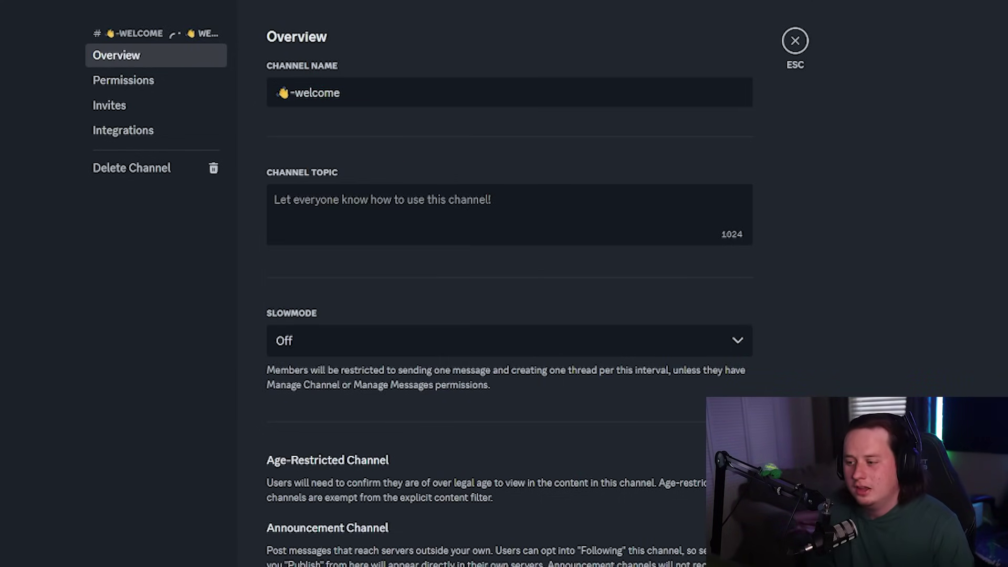
key(Escape)
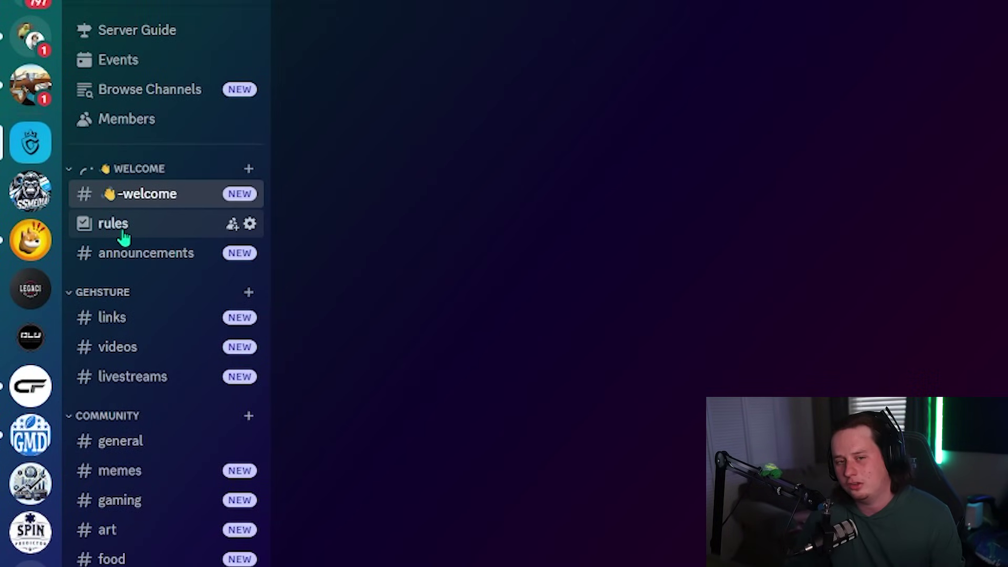
Step: Remove the hyphen after the waving hand emoji in the welcome channel's name and save the change
click(250, 194)
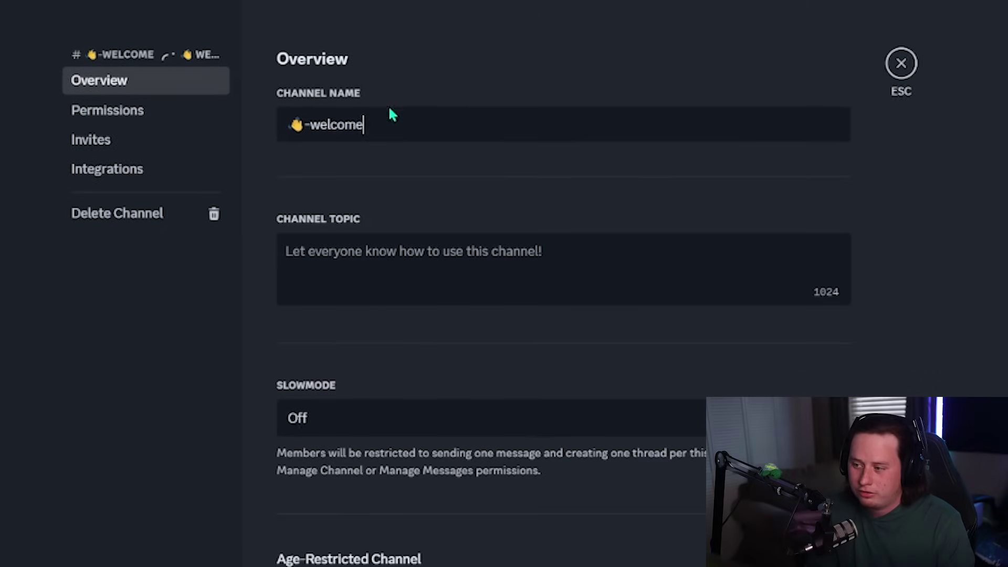
click(310, 125)
key(BackSpace)
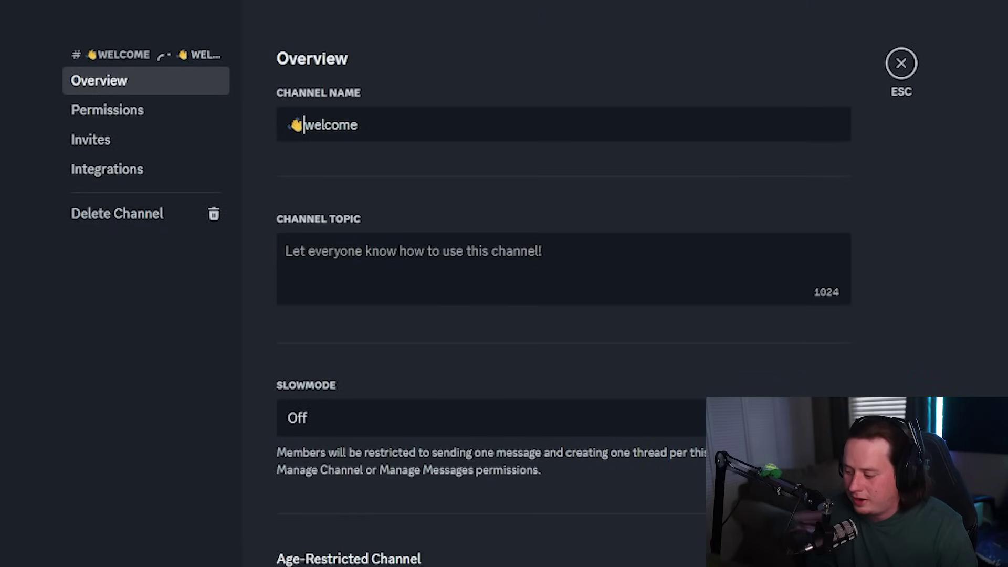
key(Escape)
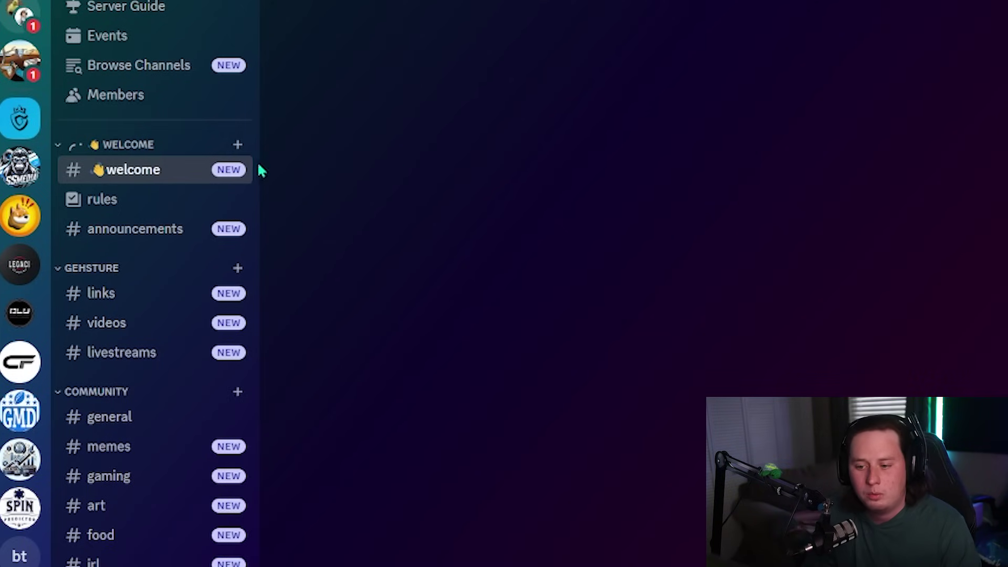
Step: Insert the "・" separator between the waving hand emoji and the word welcome in the channel name, and save it
click(247, 176)
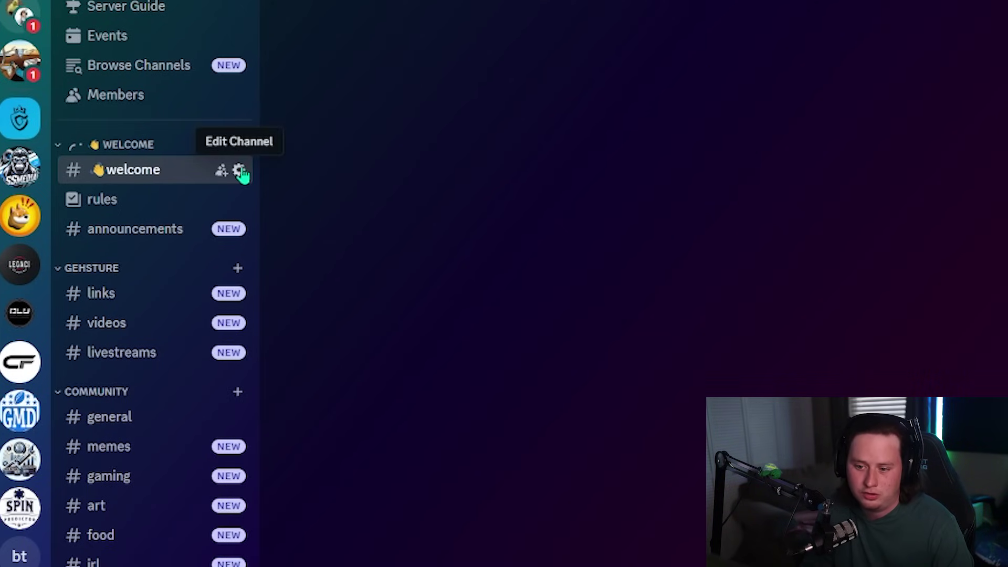
click(241, 171)
text(・)
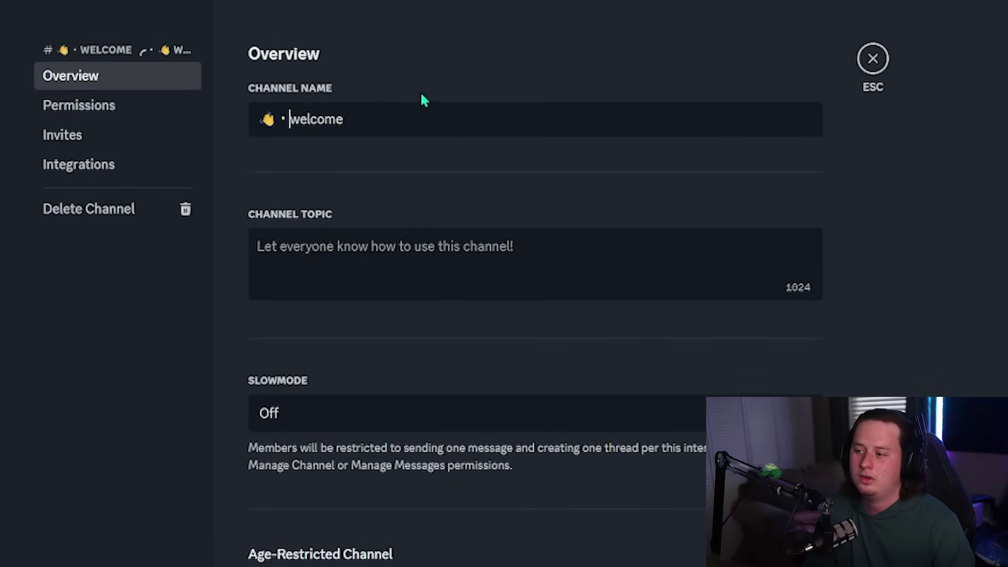
click(276, 121)
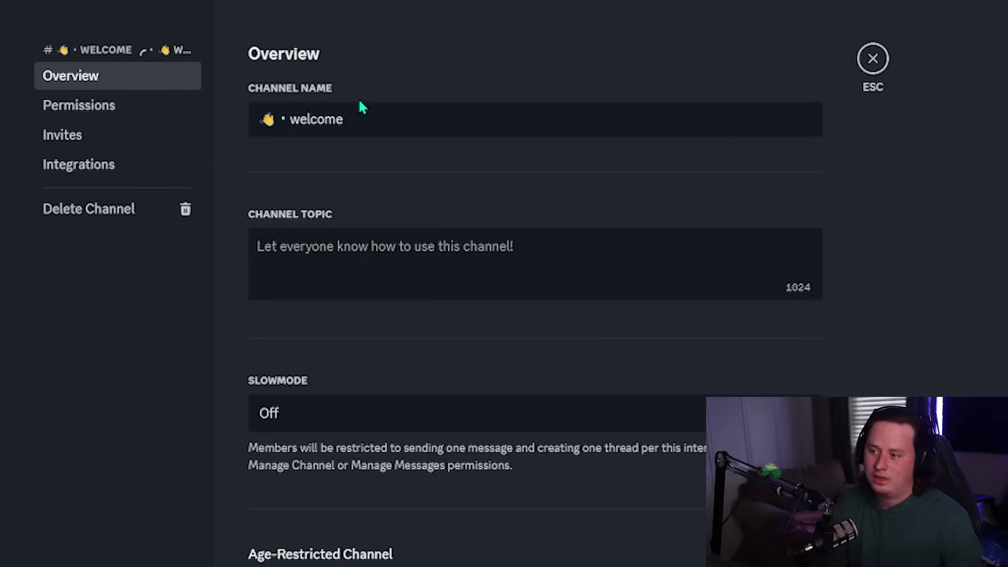
key(Right)
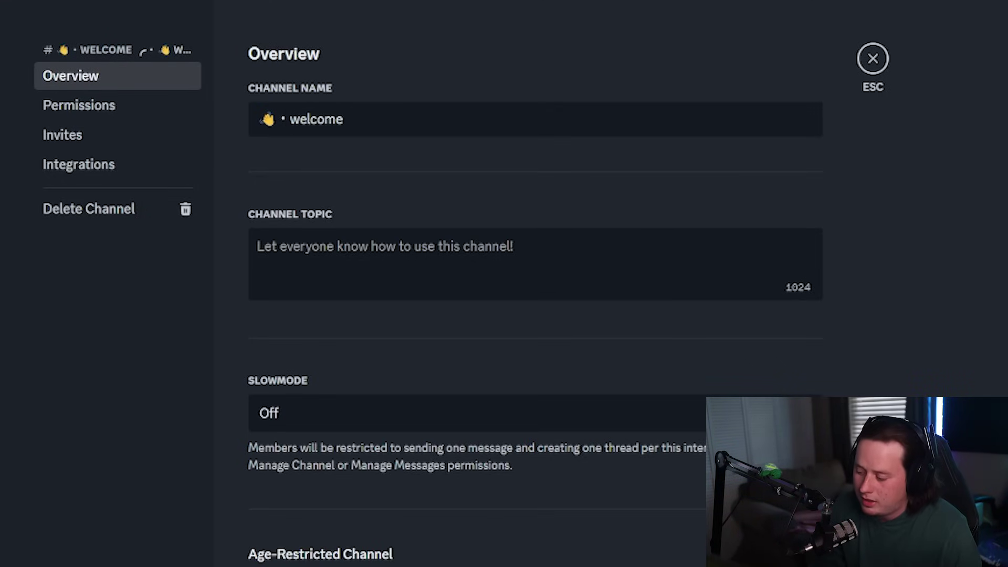
key(ctrl+a)
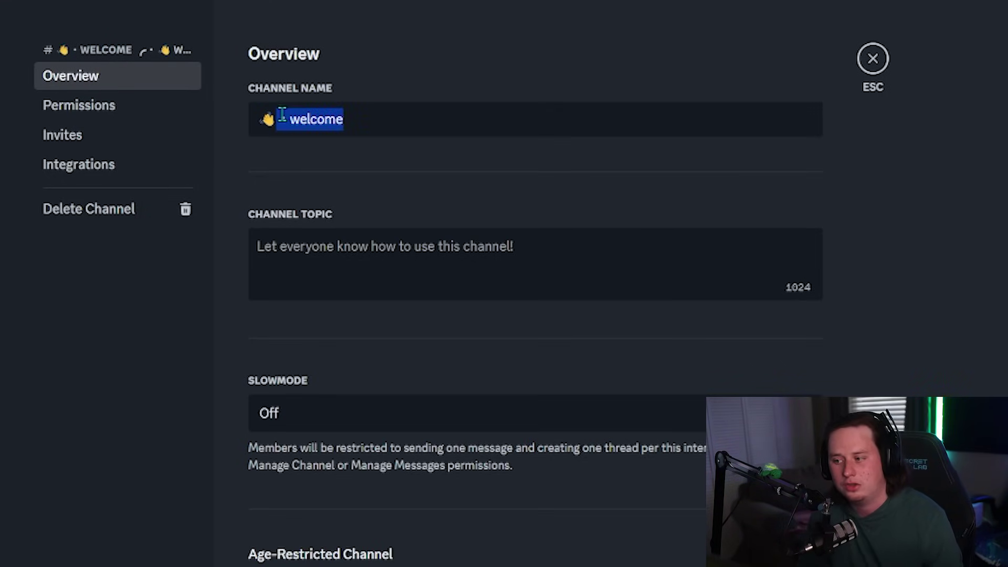
key(Escape)
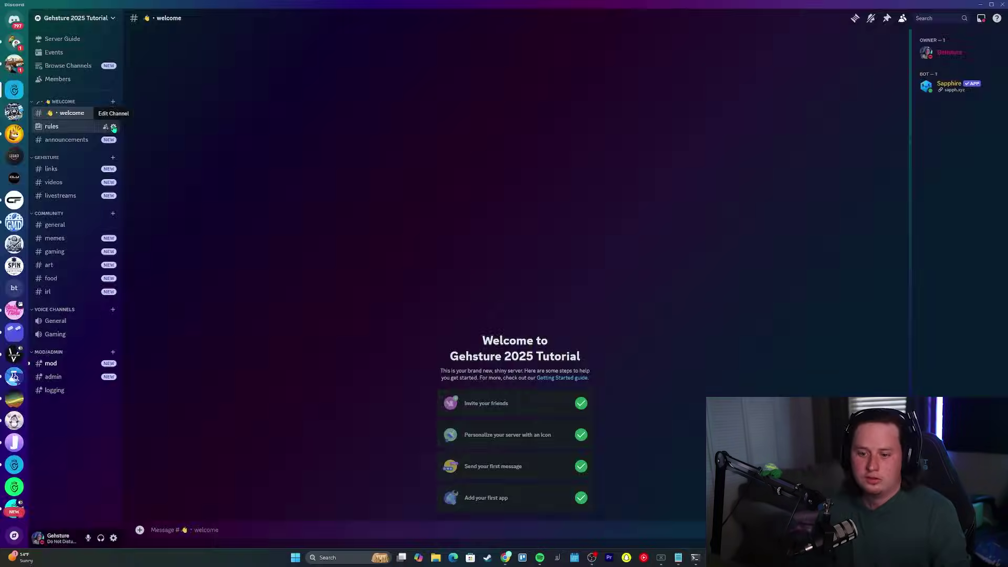
Step: Prefix the rules channel's name with a scroll emoji and the "・" separator, and save the change
click(113, 127)
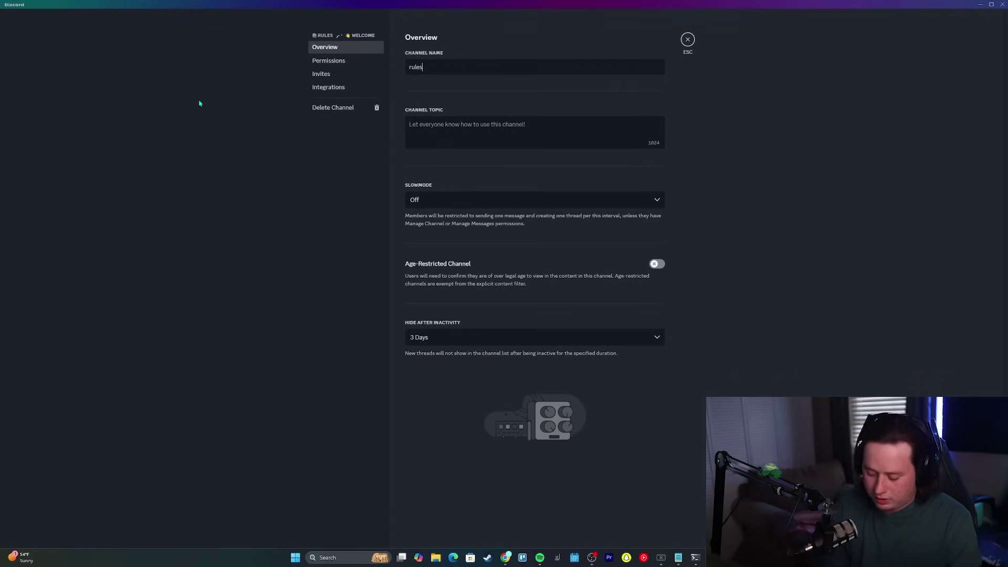
key(super+period)
text(paper)
key(Right)
key(Return)
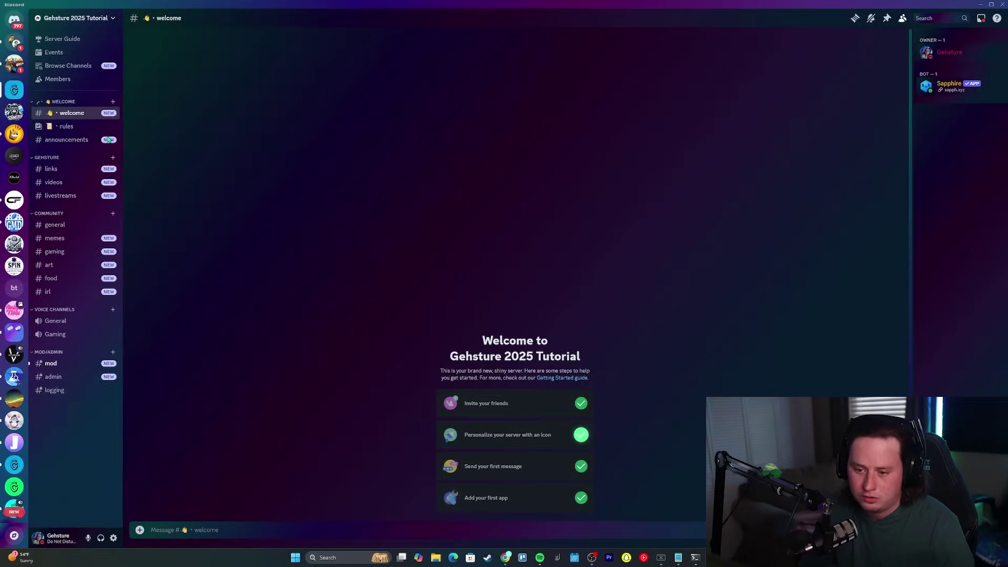
Step: Prefix the announcements channel's name with a megaphone emoji and the "・" separator, and save the change
click(112, 142)
key(super+period)
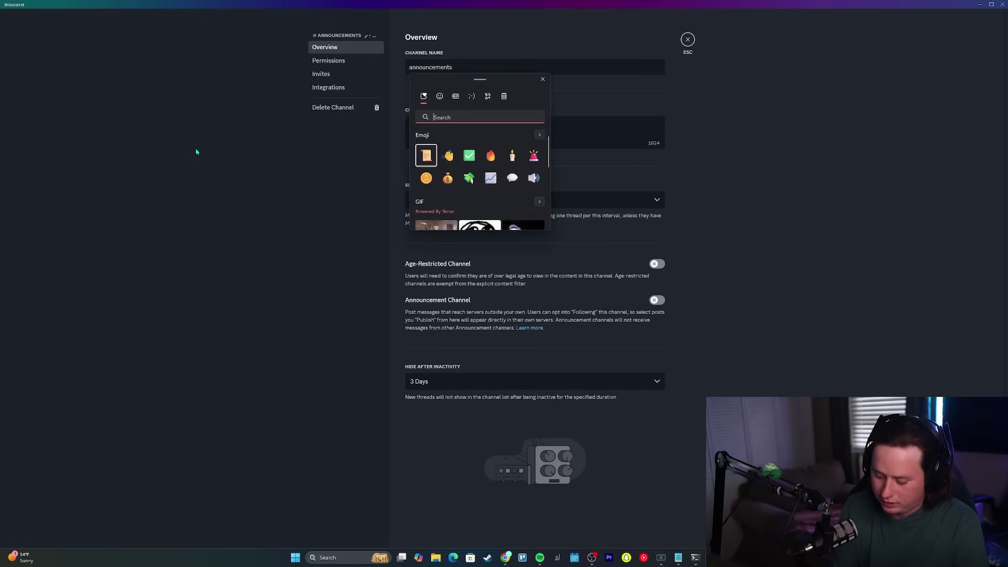
text(mega)
key(Return)
key(Escape)
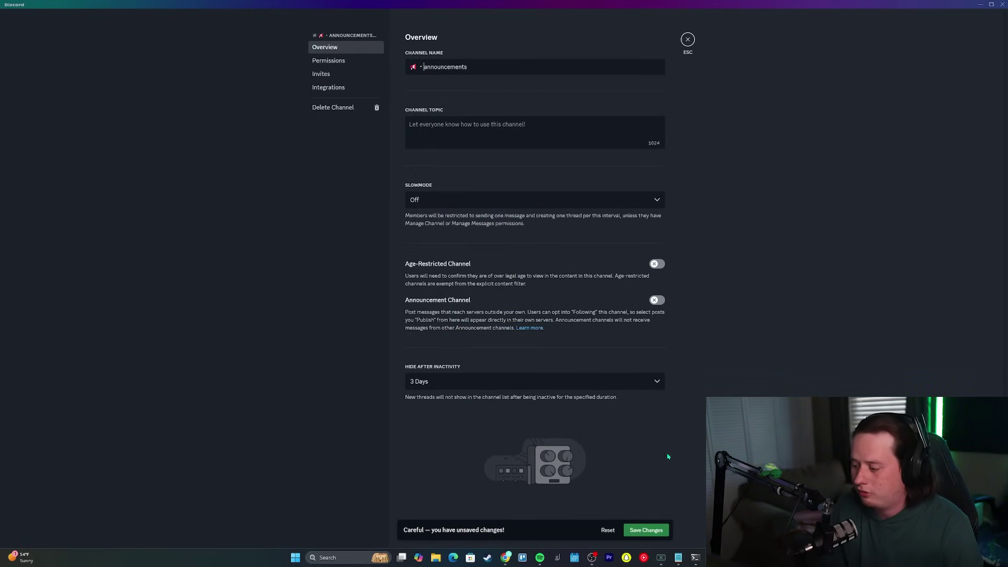
click(645, 529)
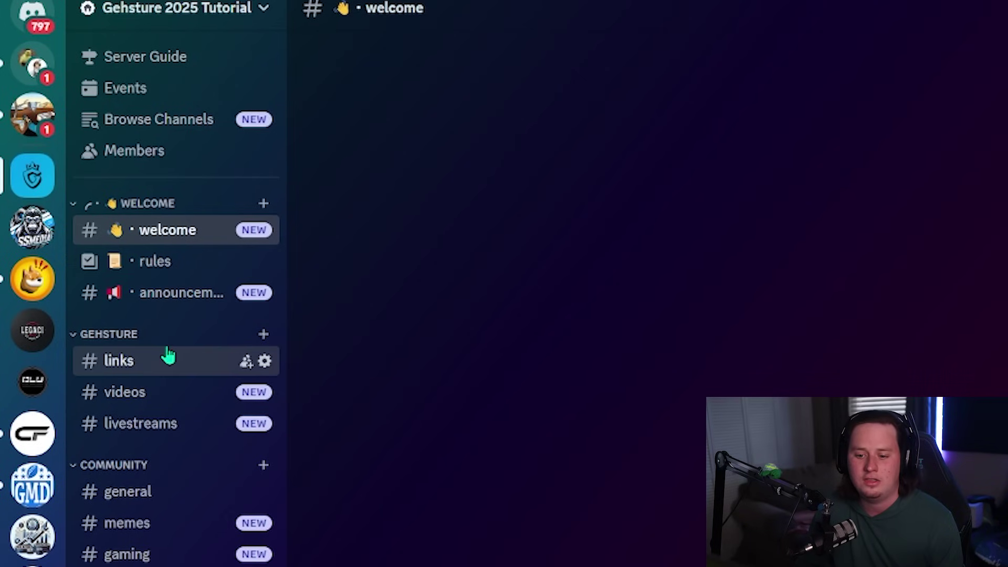
Step: Edit the Gehsture category, prefix its name with "╭・" and a movie camera emoji, and save the change
click(72, 166)
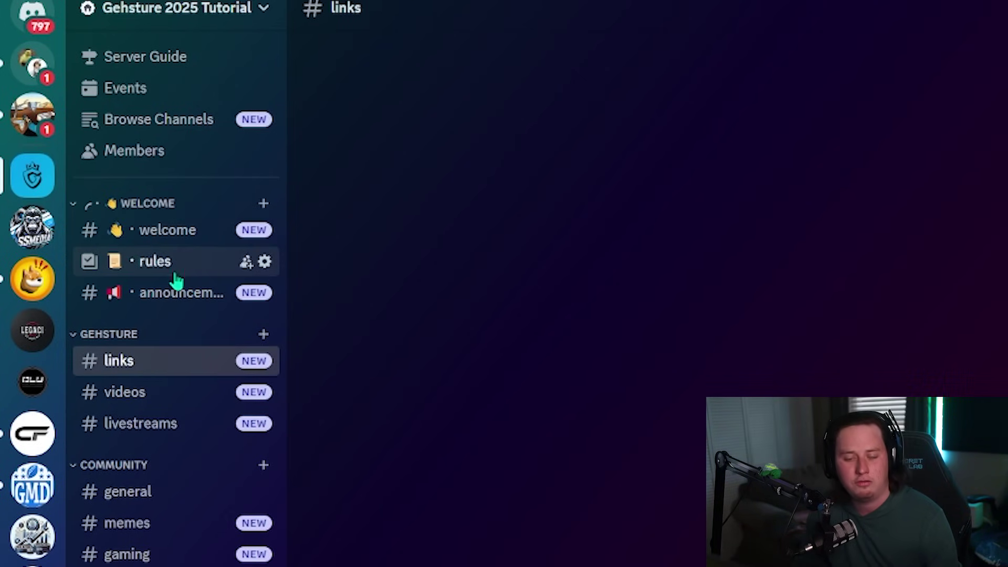
right_click(150, 336)
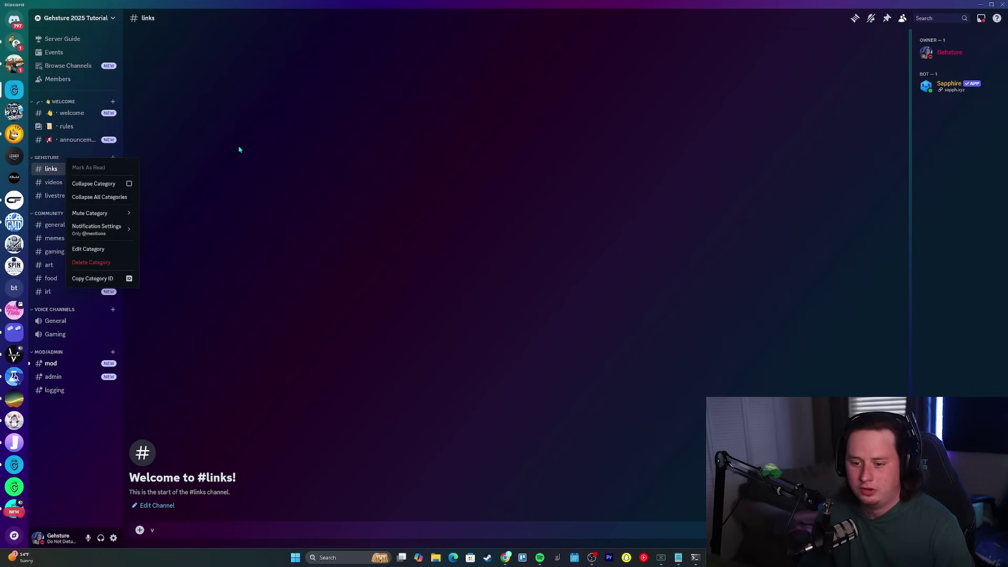
key(Escape)
right_click(67, 162)
click(89, 251)
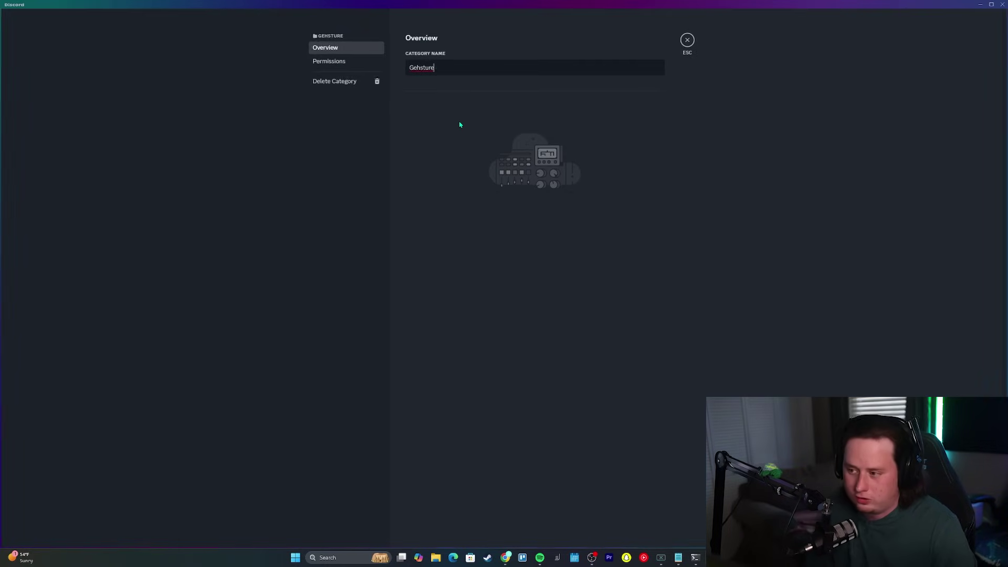
key(super+period)
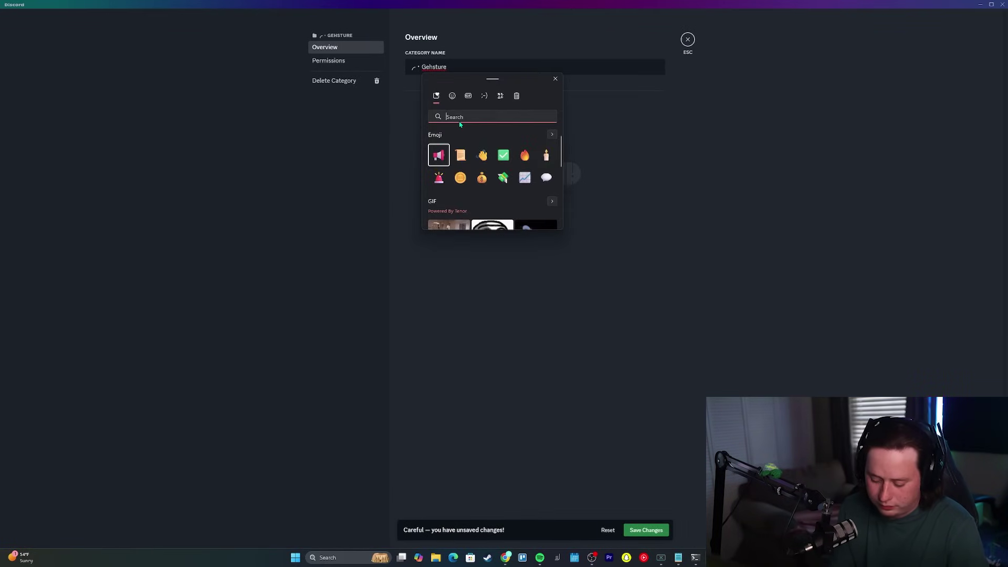
text(vide)
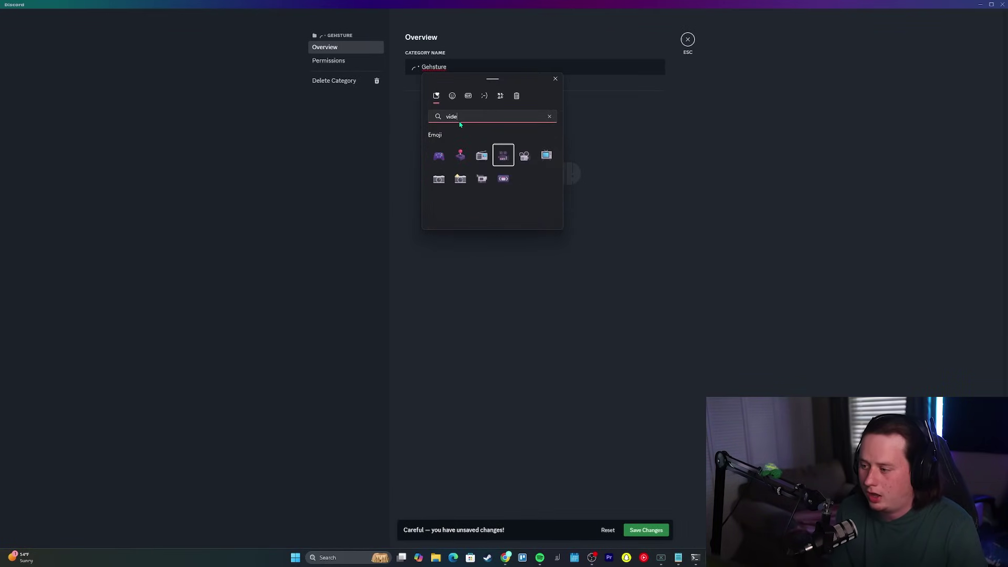
click(502, 156)
click(656, 530)
key(Escape)
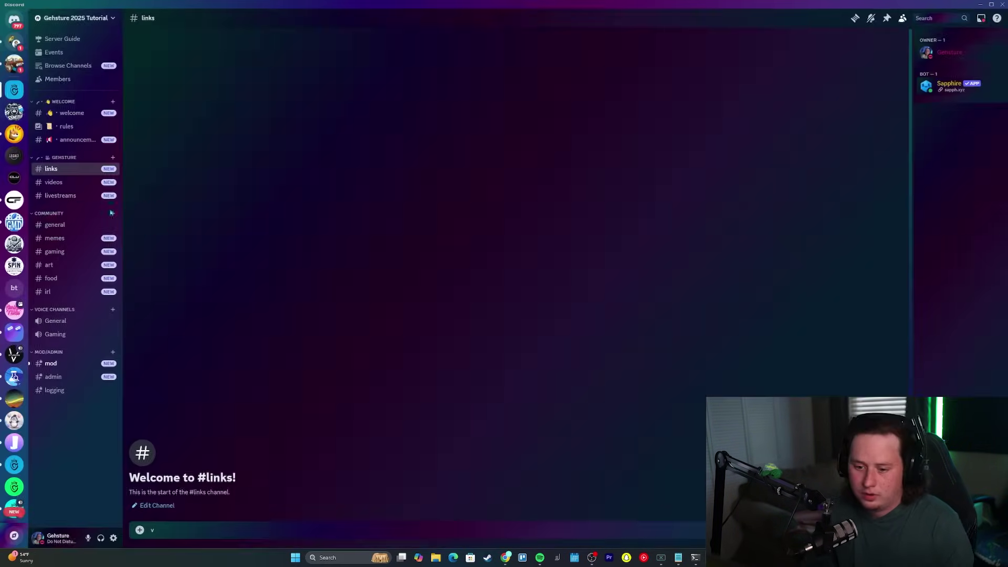
Step: Edit the Community category, prefix its name with "╭・" and a speech balloon emoji, and save the change
right_click(56, 213)
click(96, 303)
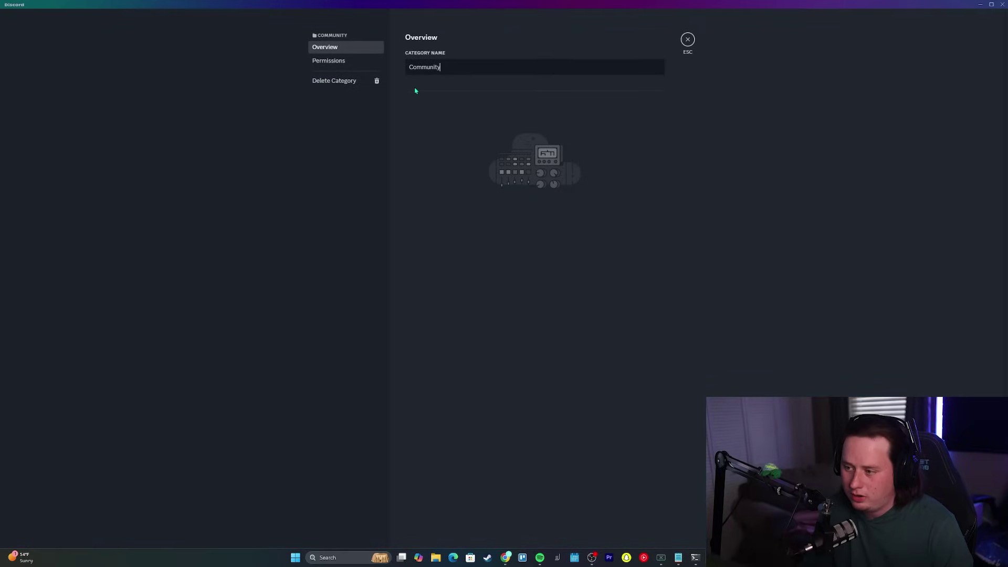
key(super+period)
text(speec)
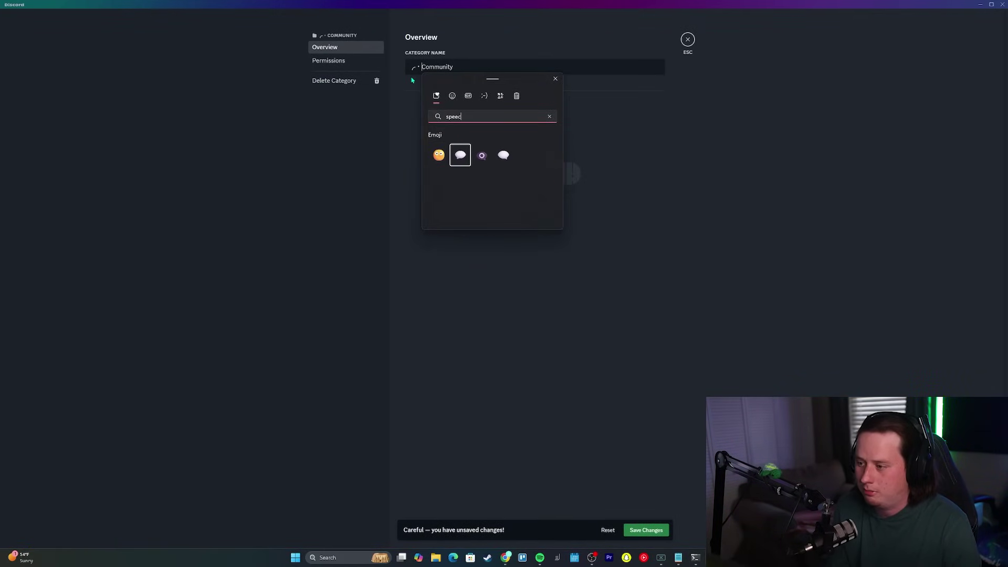
key(Return)
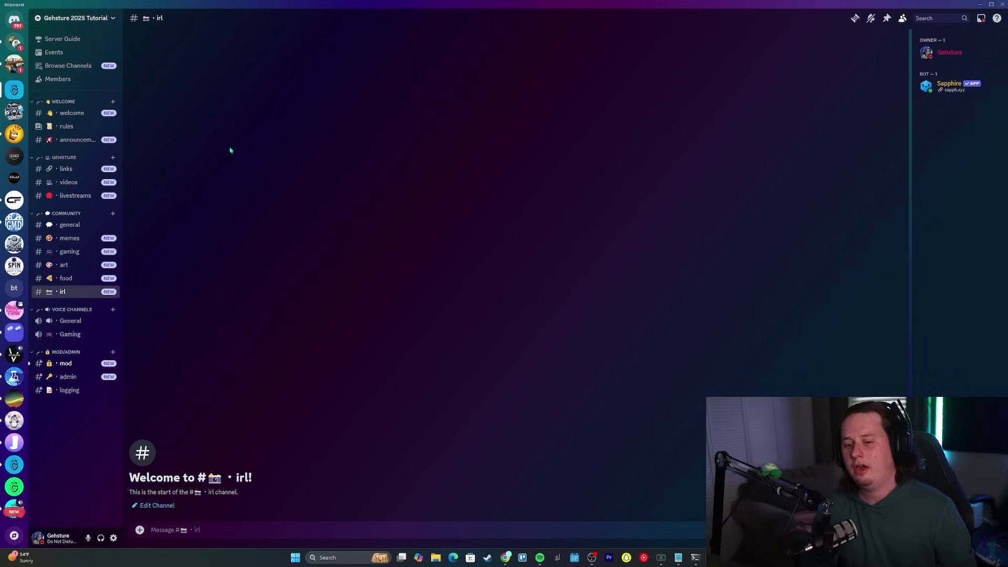
Step: Look through the announcements, links and videos channels with their decorated names, ending on the videos channel
click(77, 141)
click(67, 171)
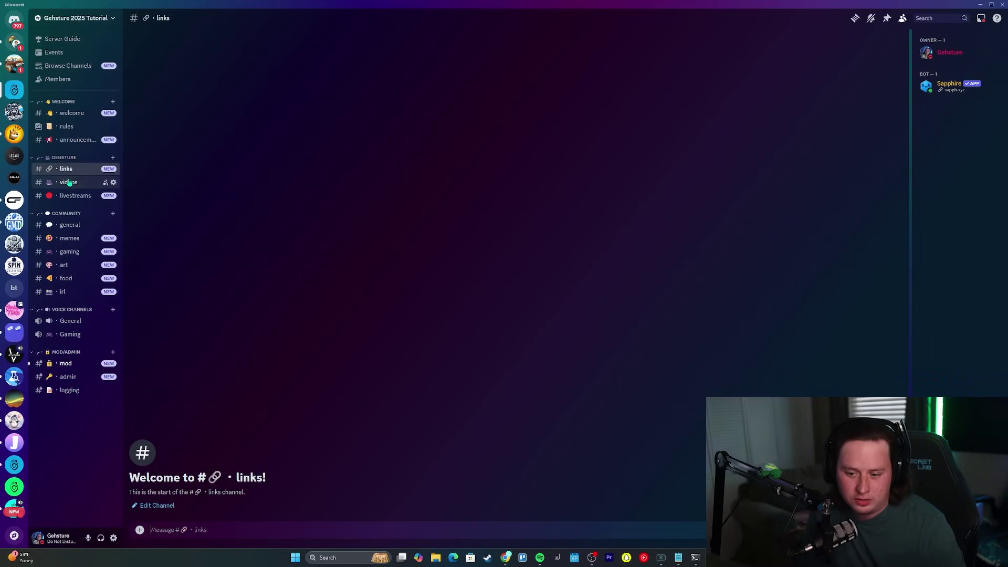
click(69, 182)
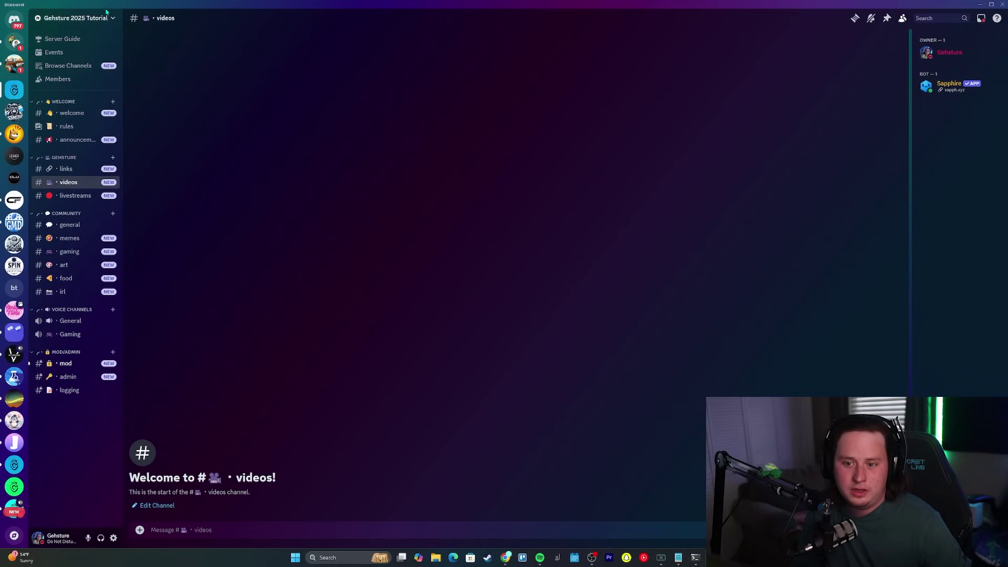
Step: Generate a server invite link set to expire Never and post the new link in the videos channel
click(92, 20)
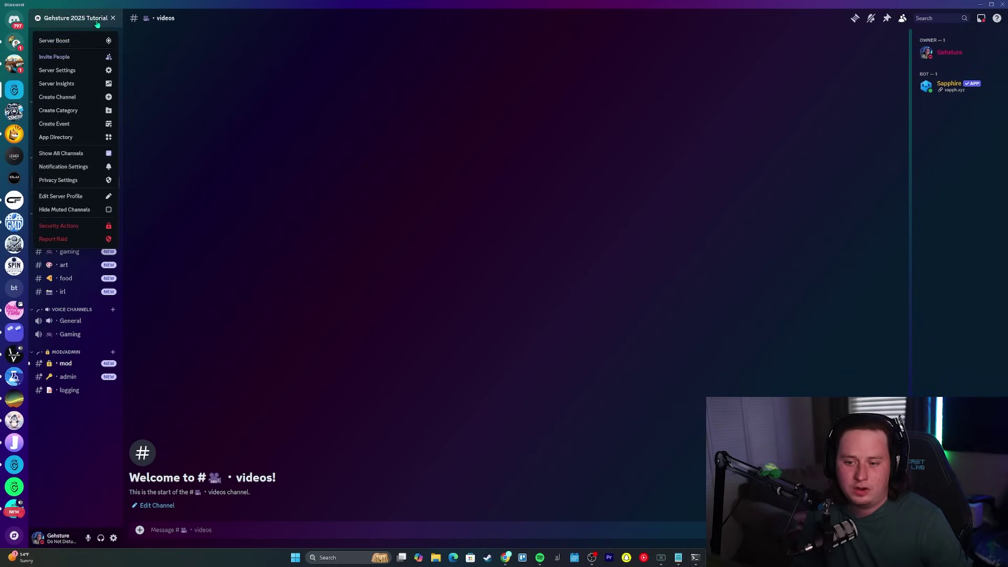
click(90, 59)
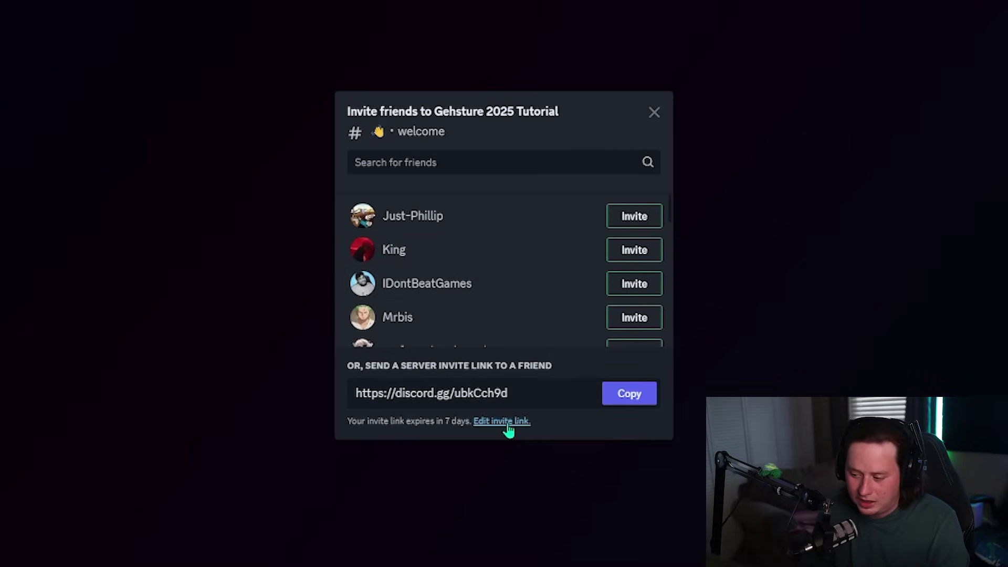
click(507, 423)
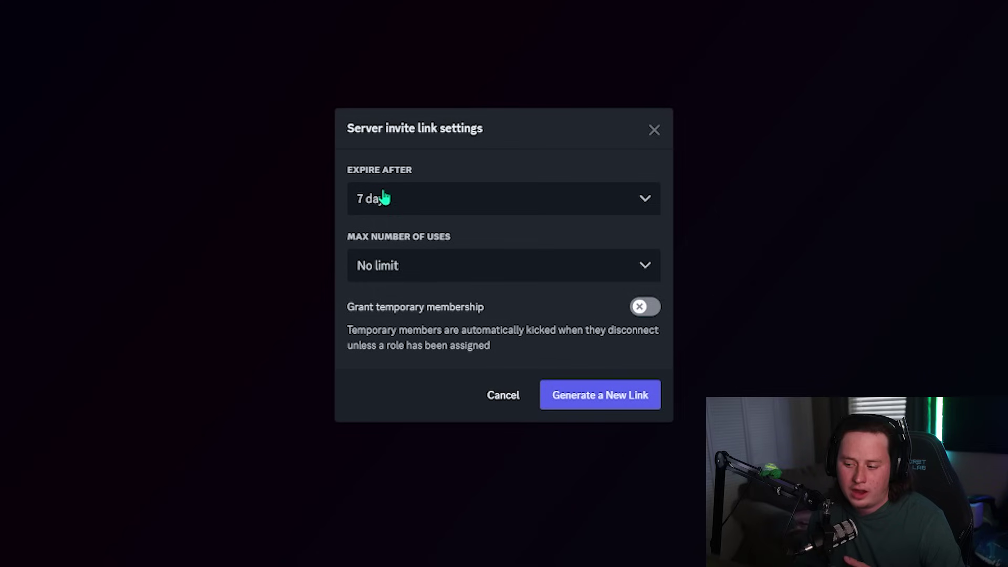
click(391, 211)
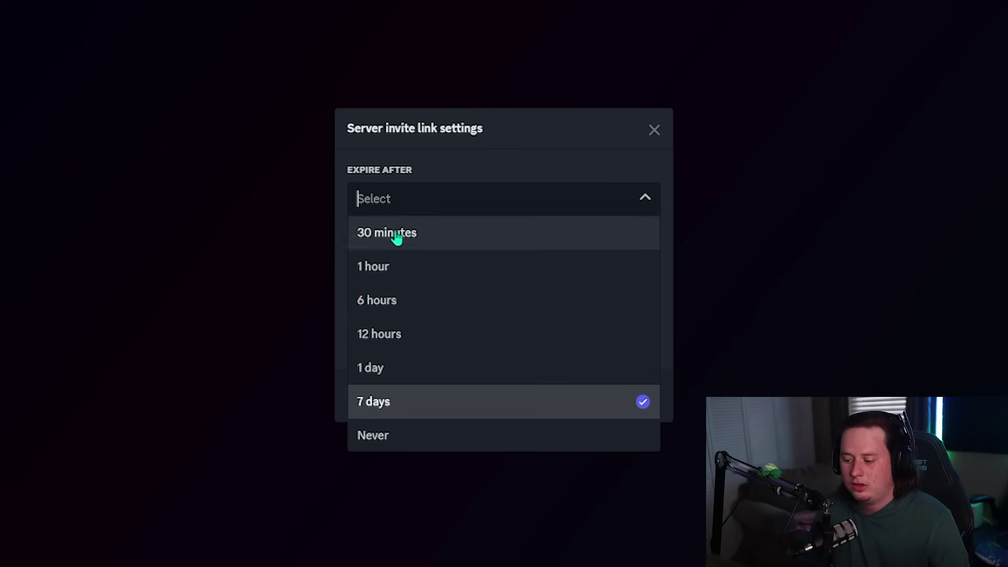
click(402, 434)
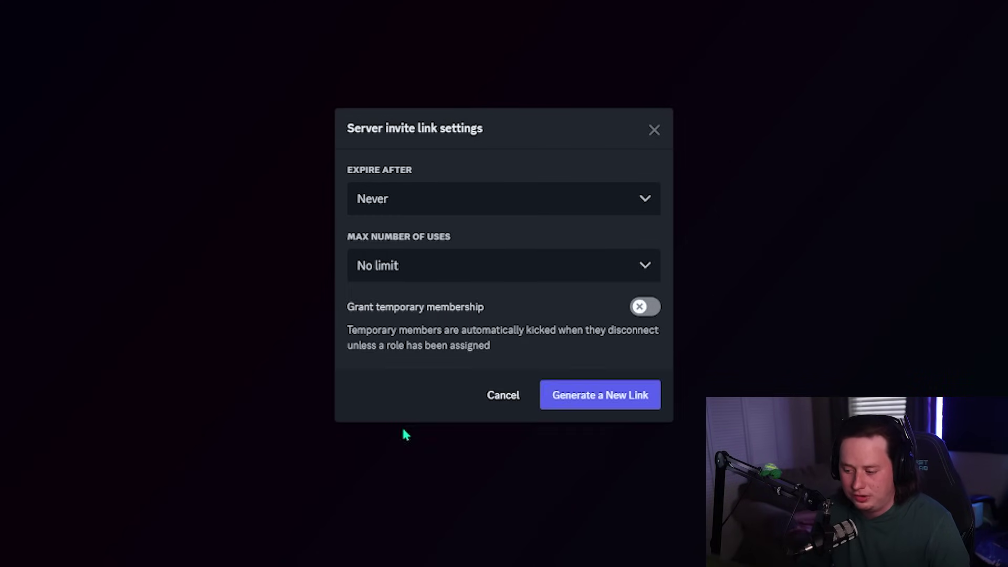
click(580, 400)
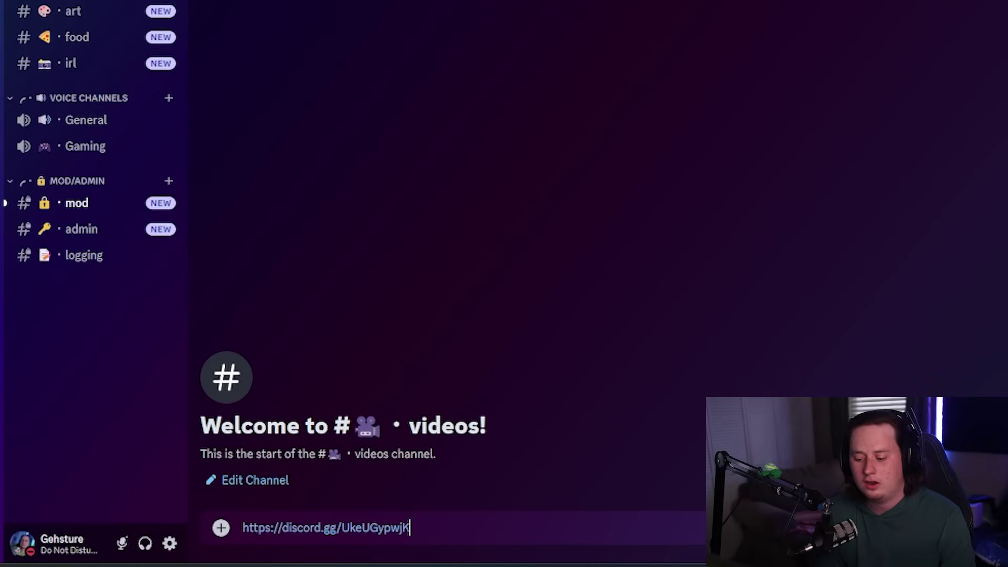
key(Return)
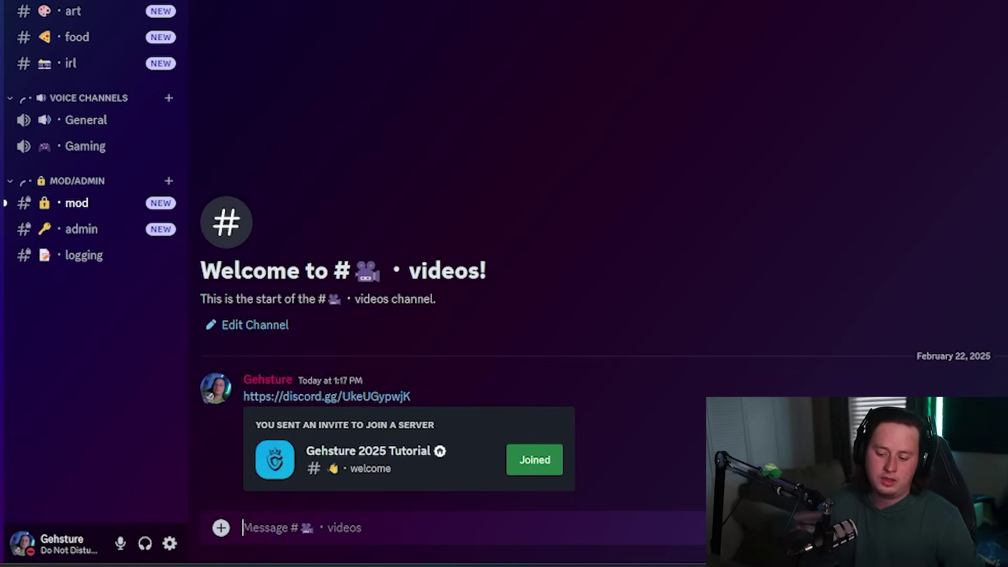